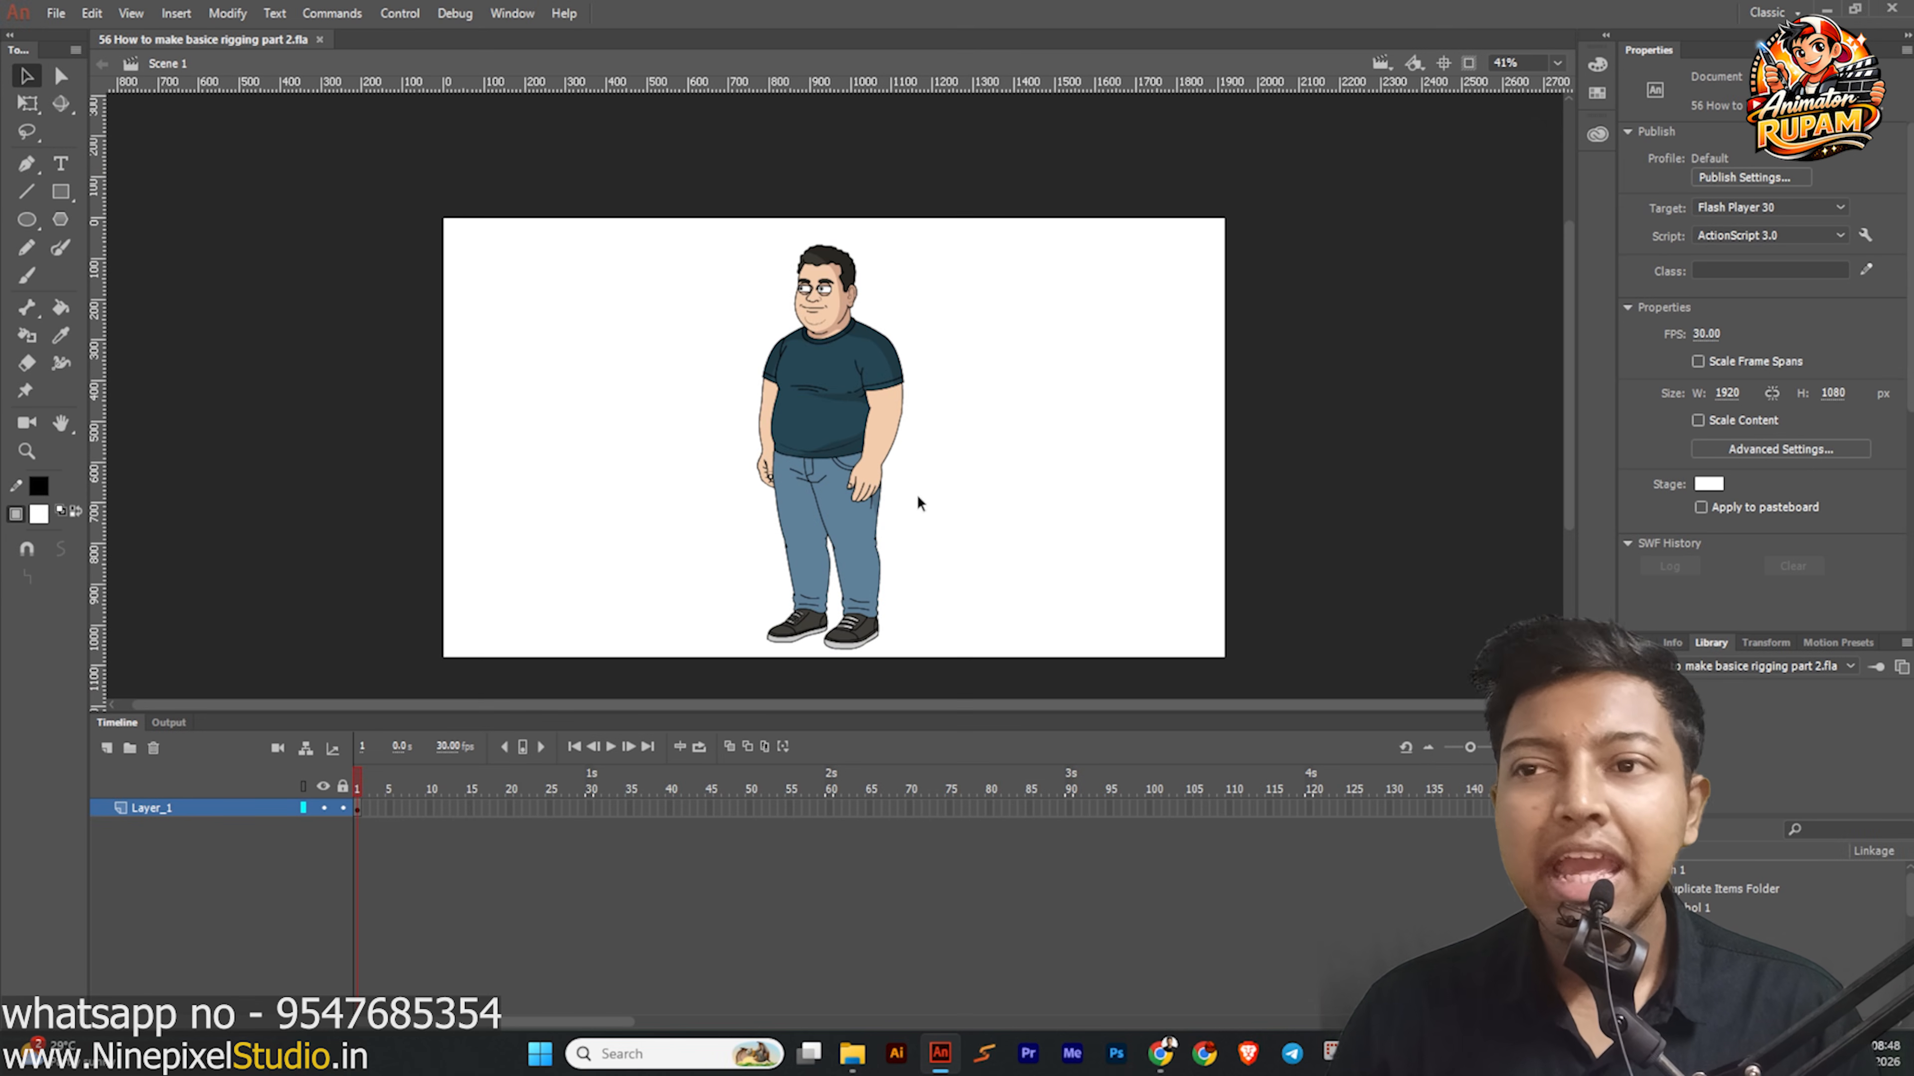
click(844, 390)
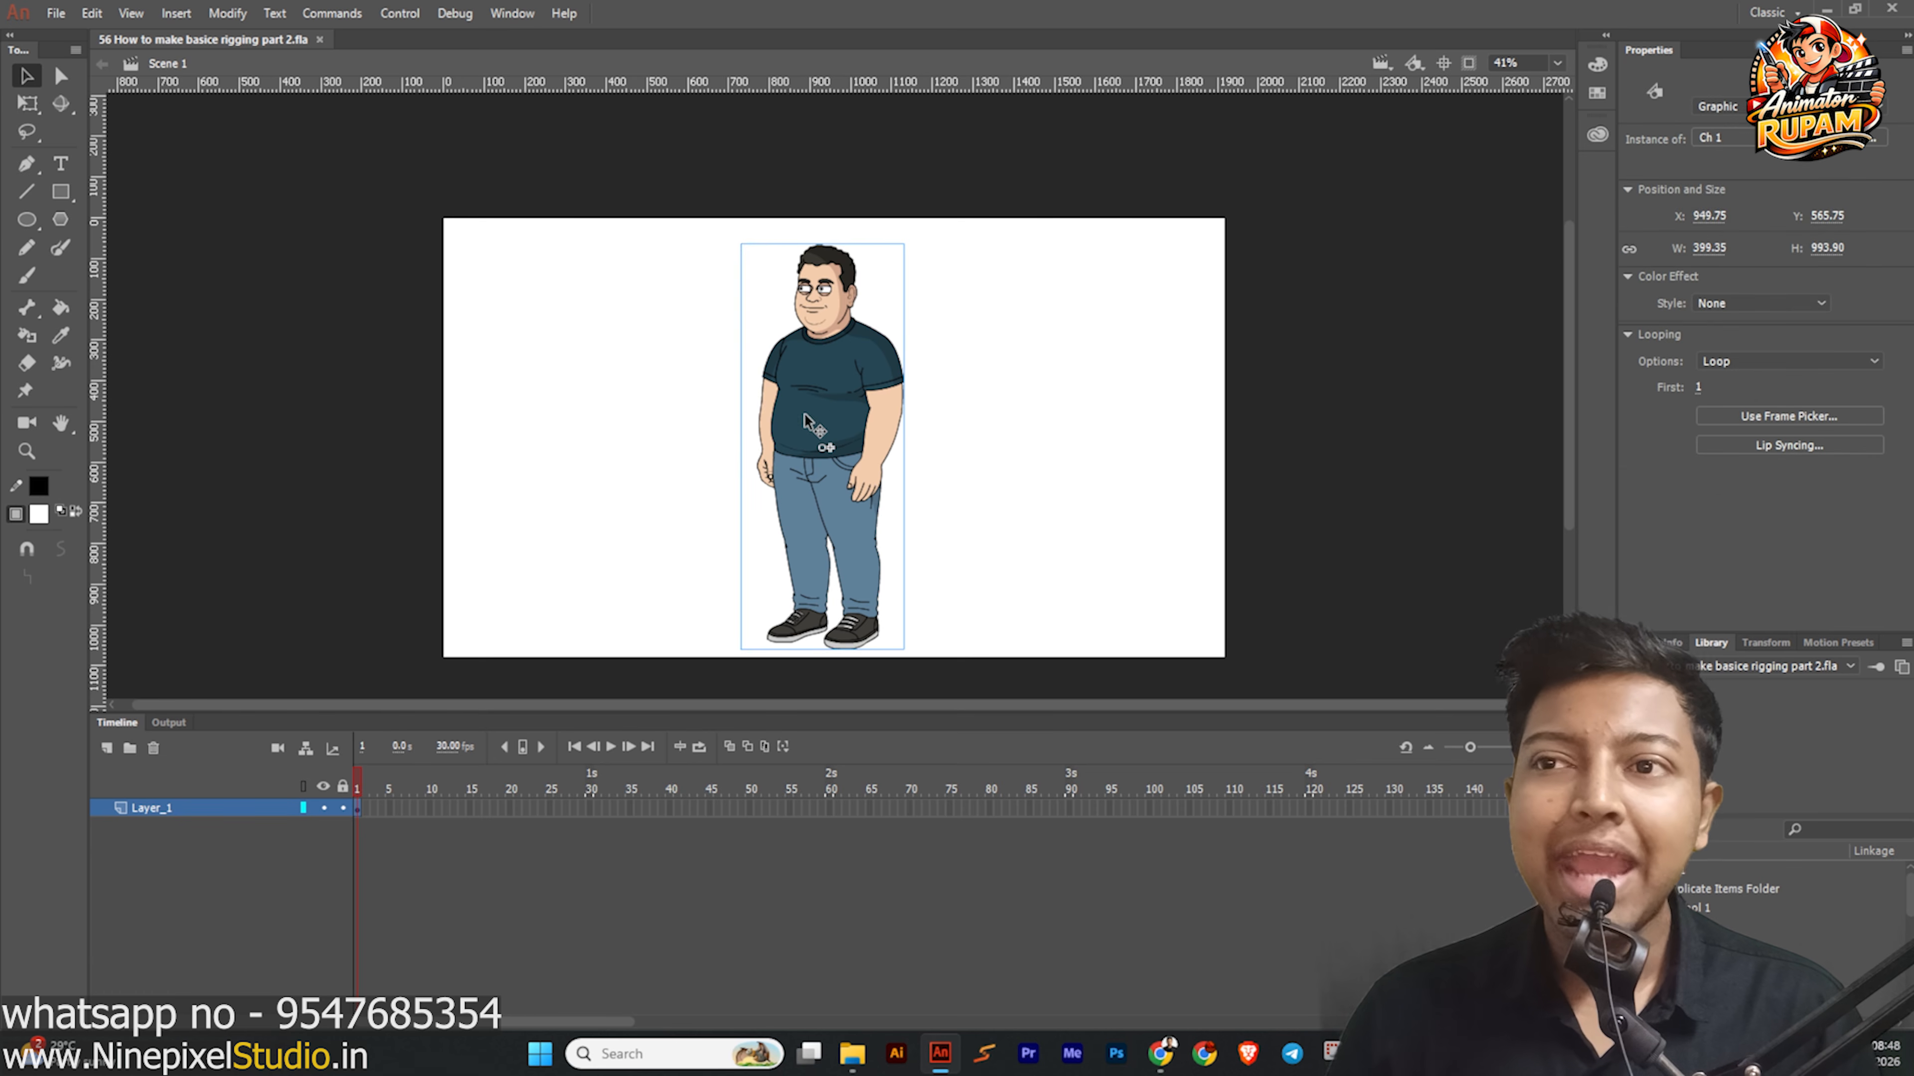
click(645, 368)
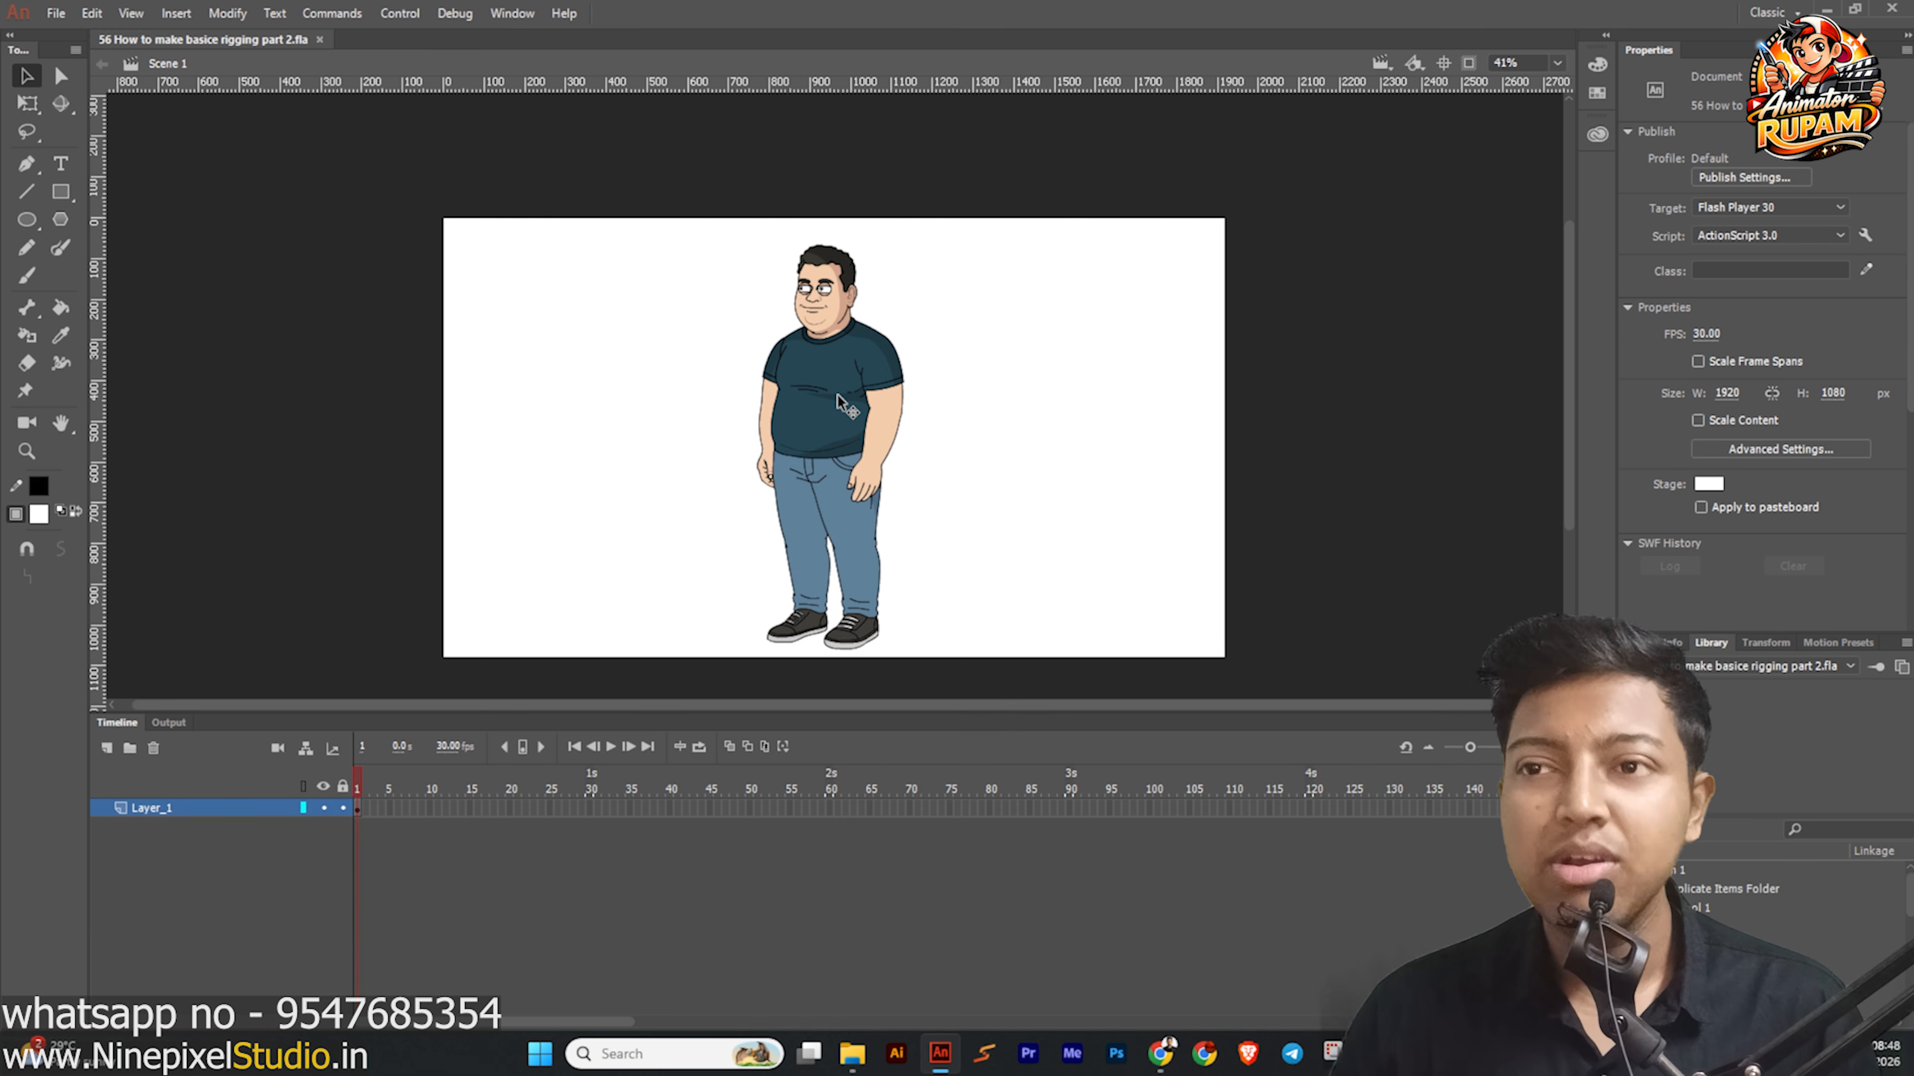
click(837, 394)
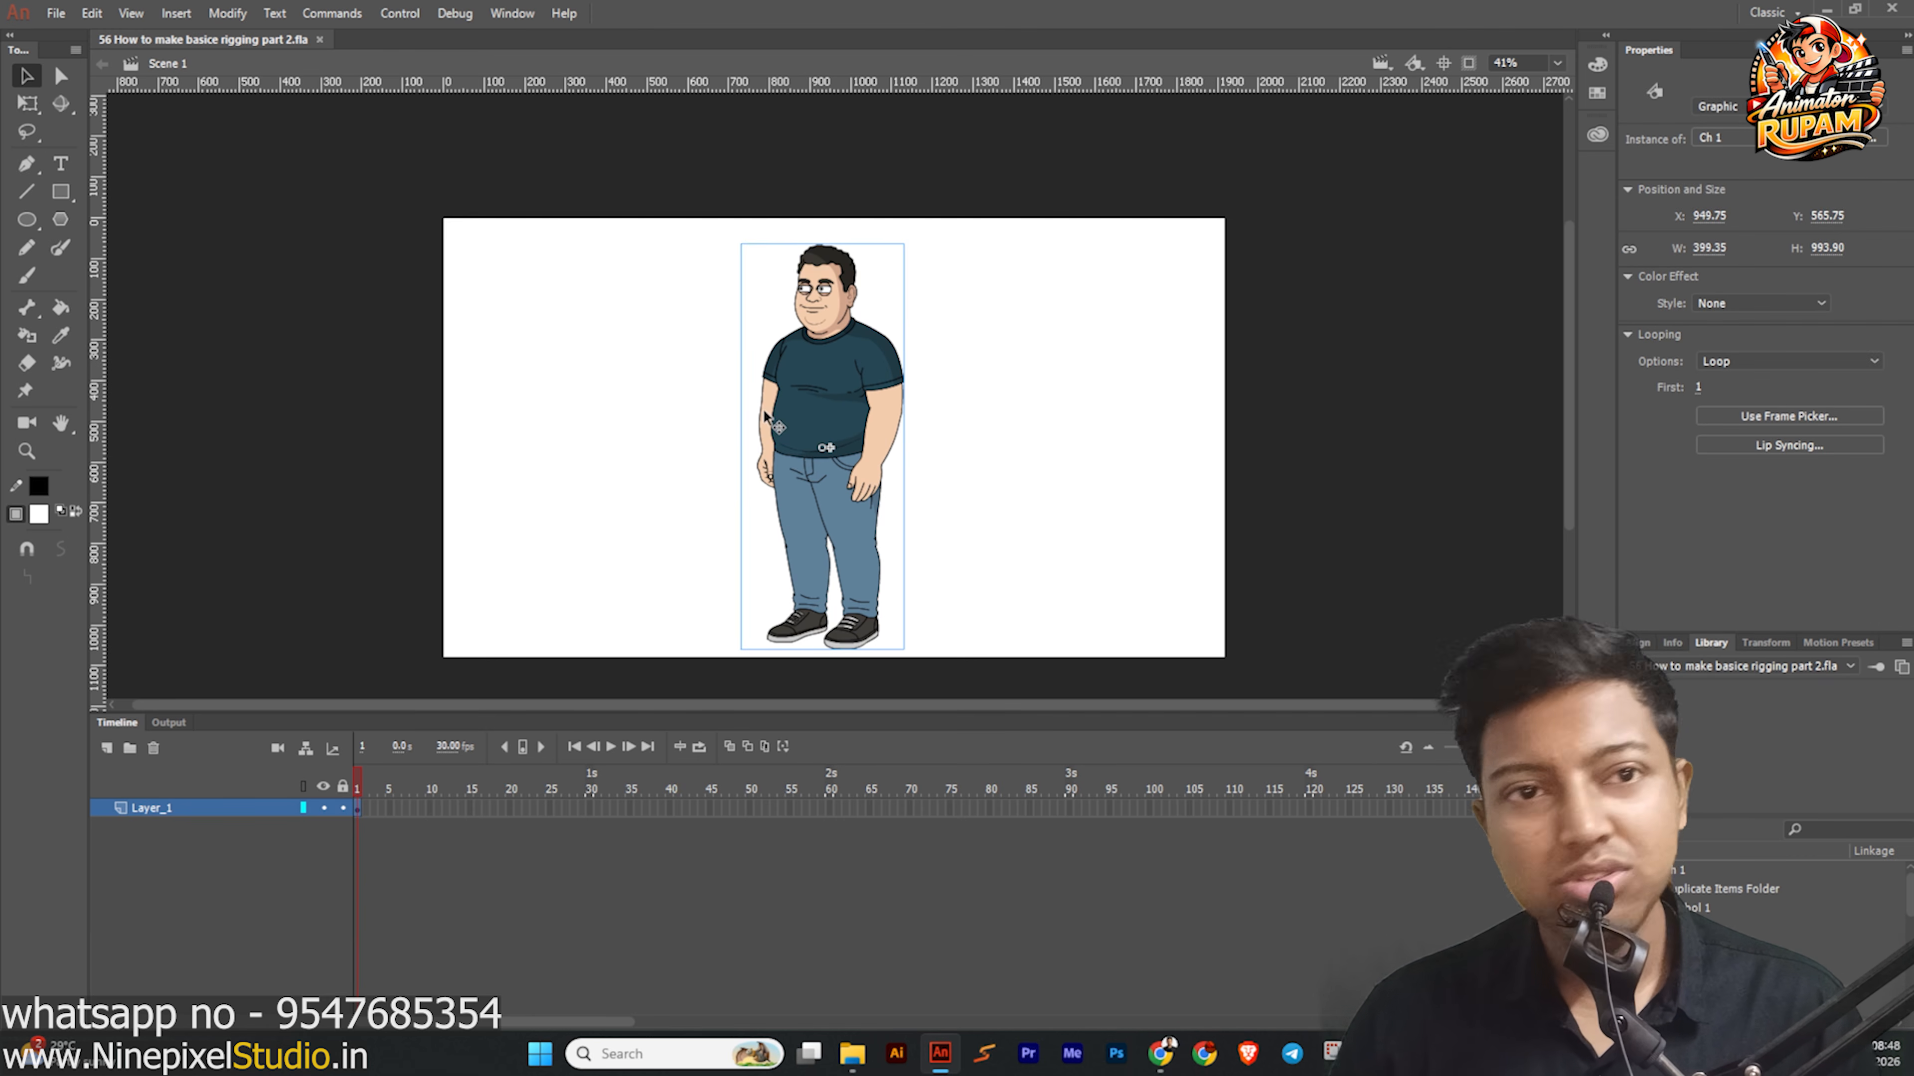
drag(718, 397, 705, 394)
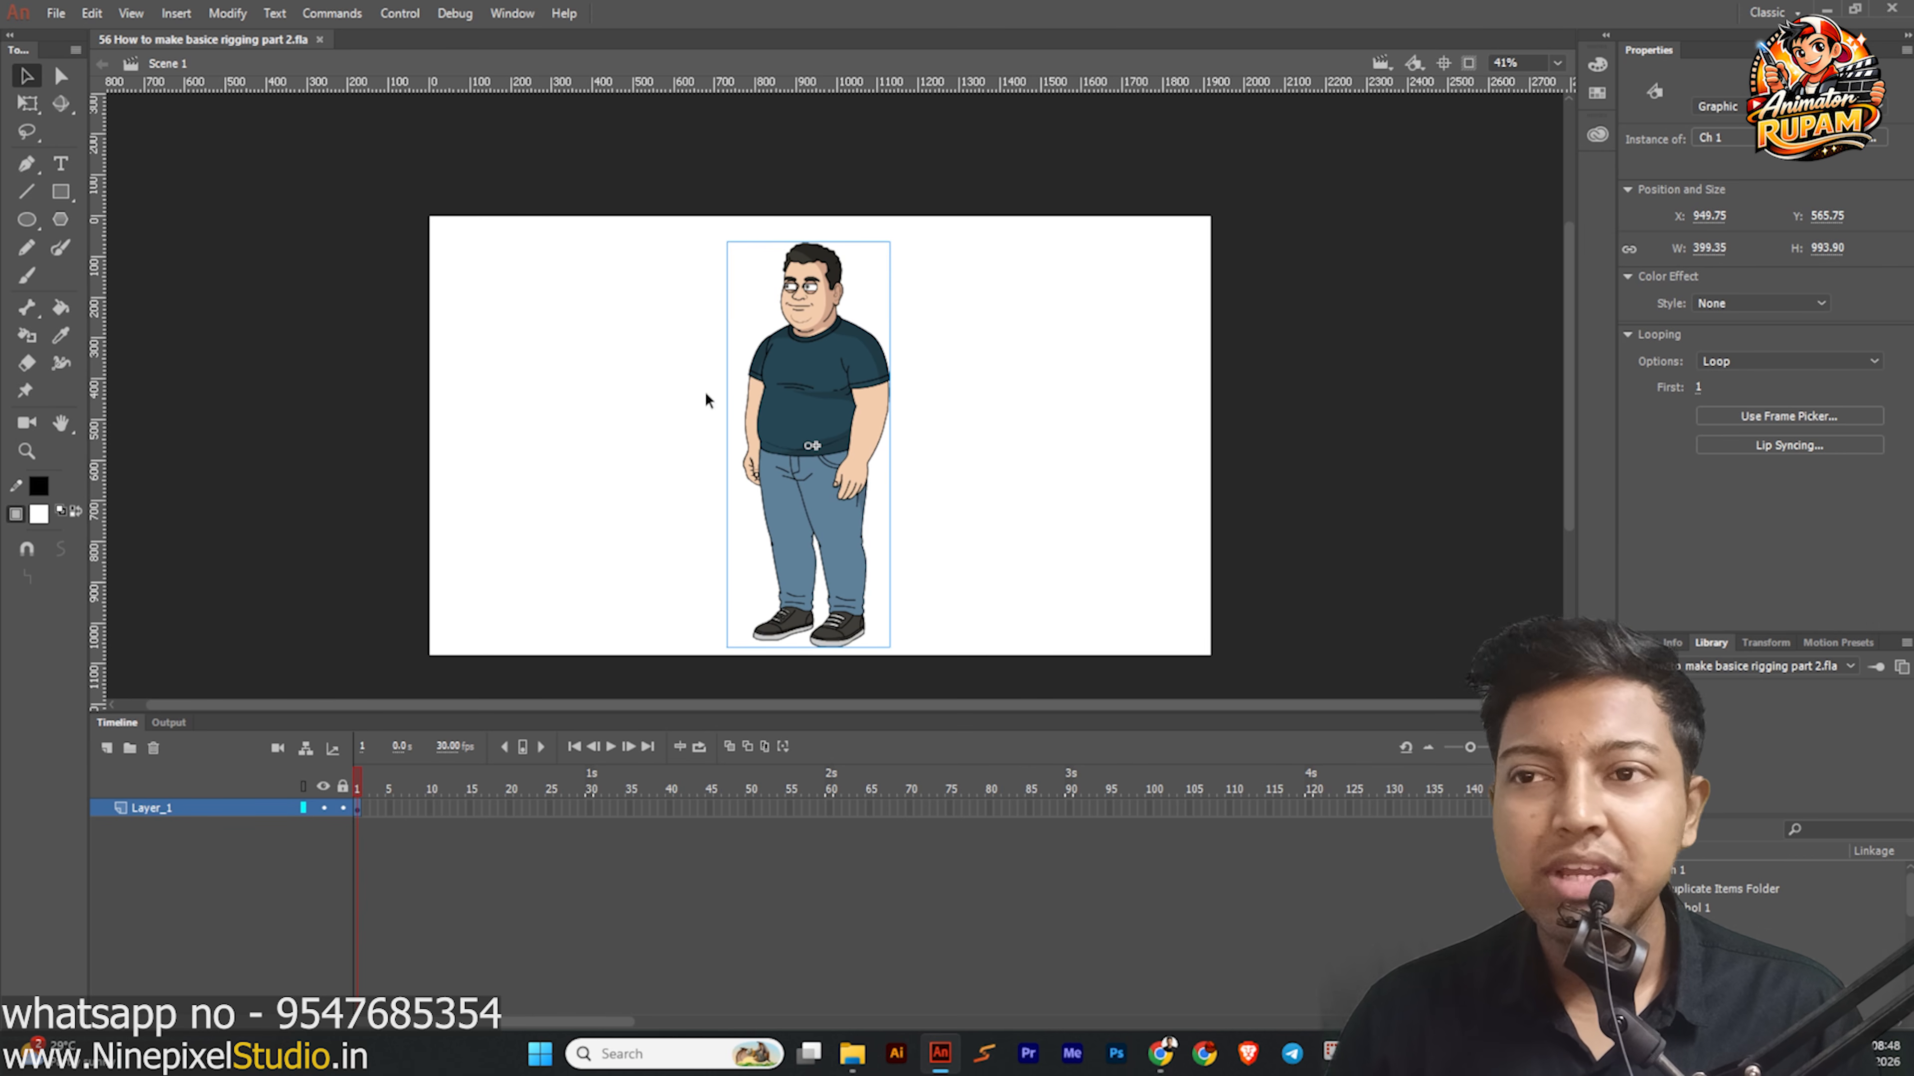
click(705, 393)
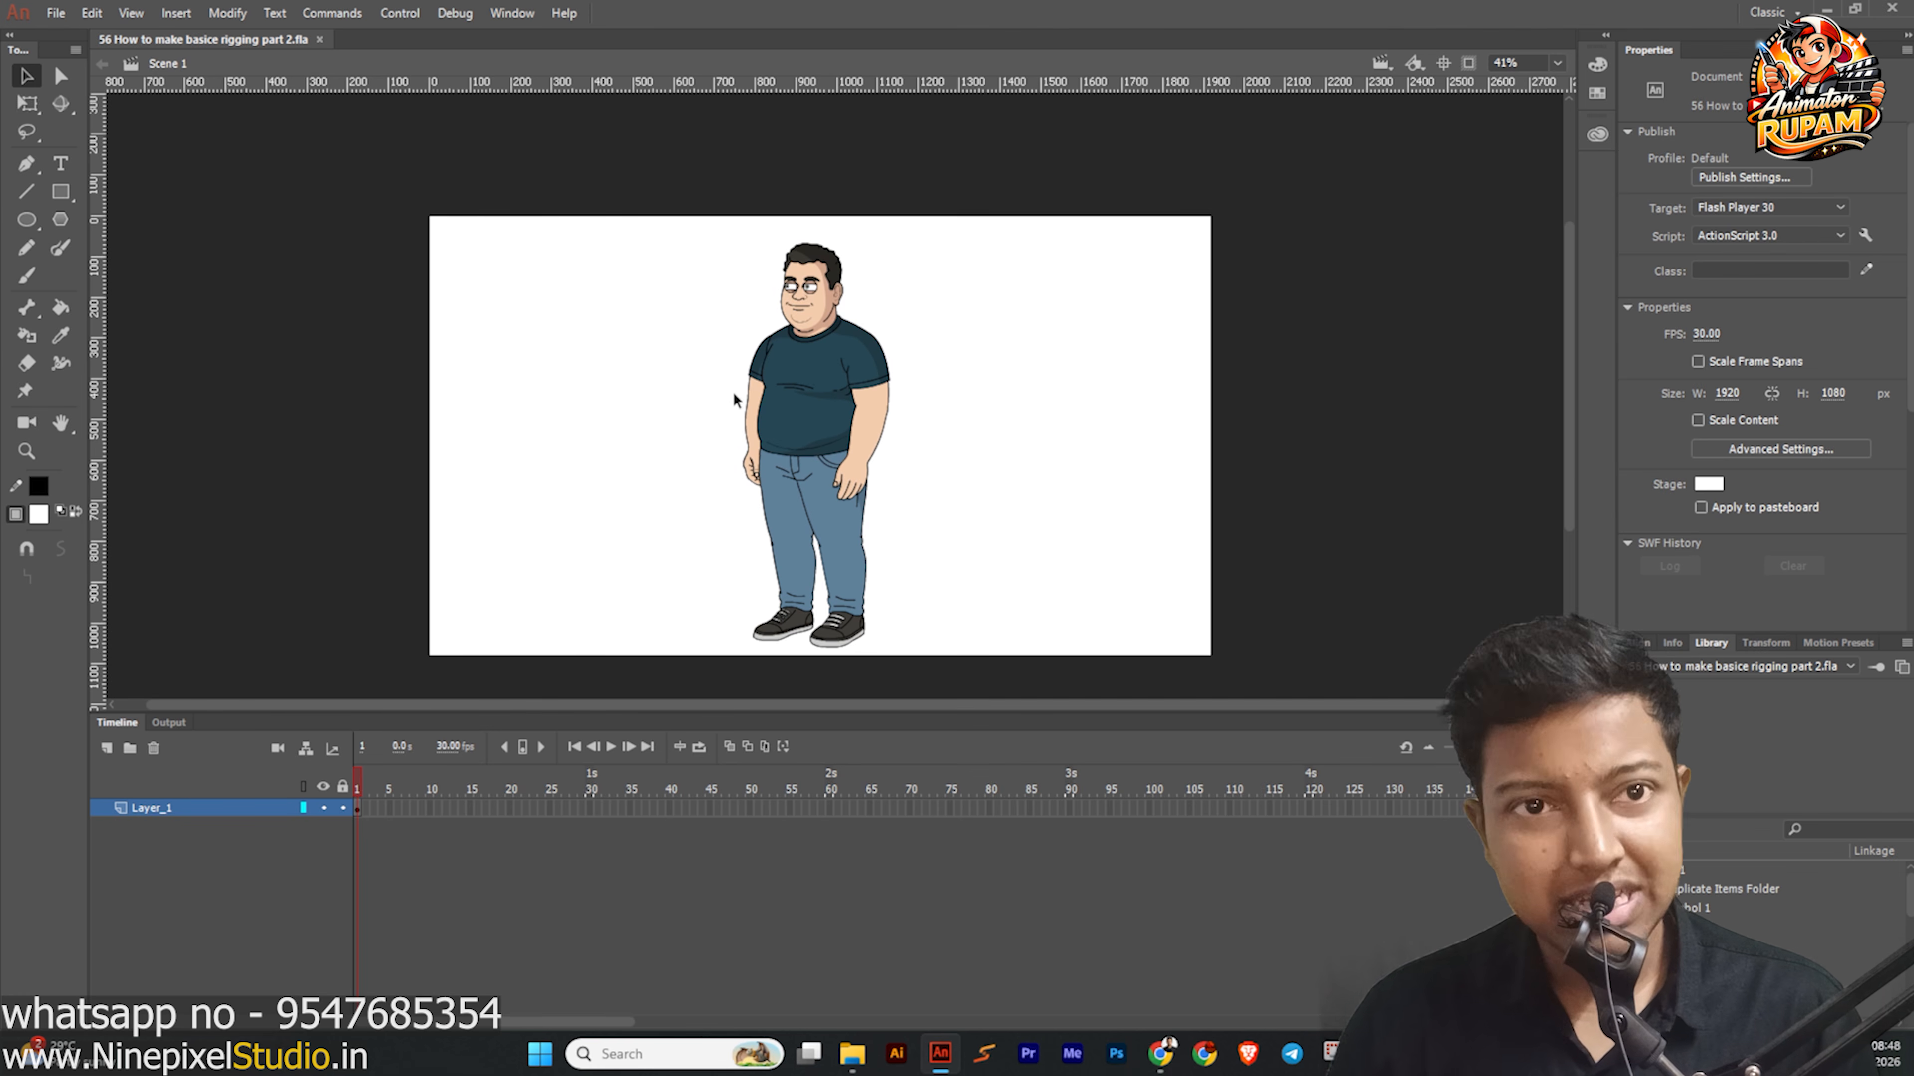
drag(698, 417, 697, 414)
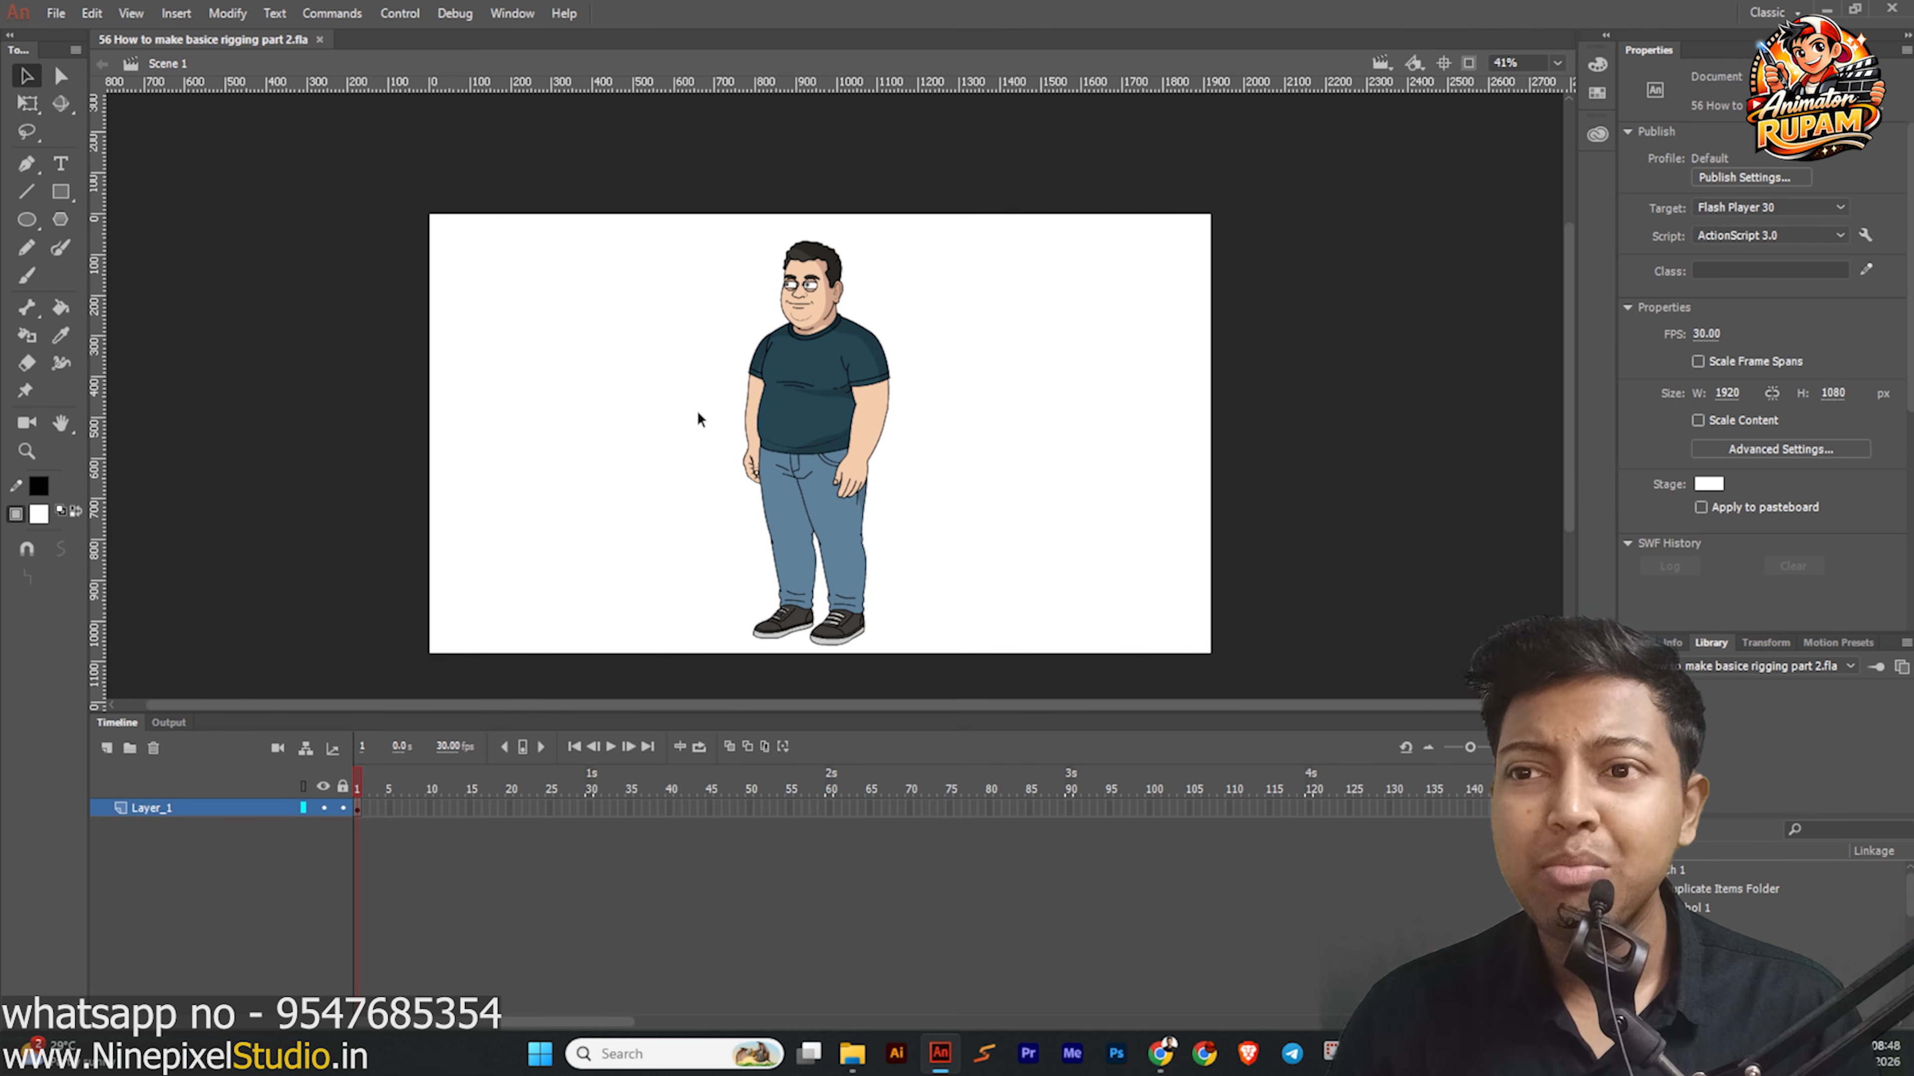
drag(697, 412, 697, 414)
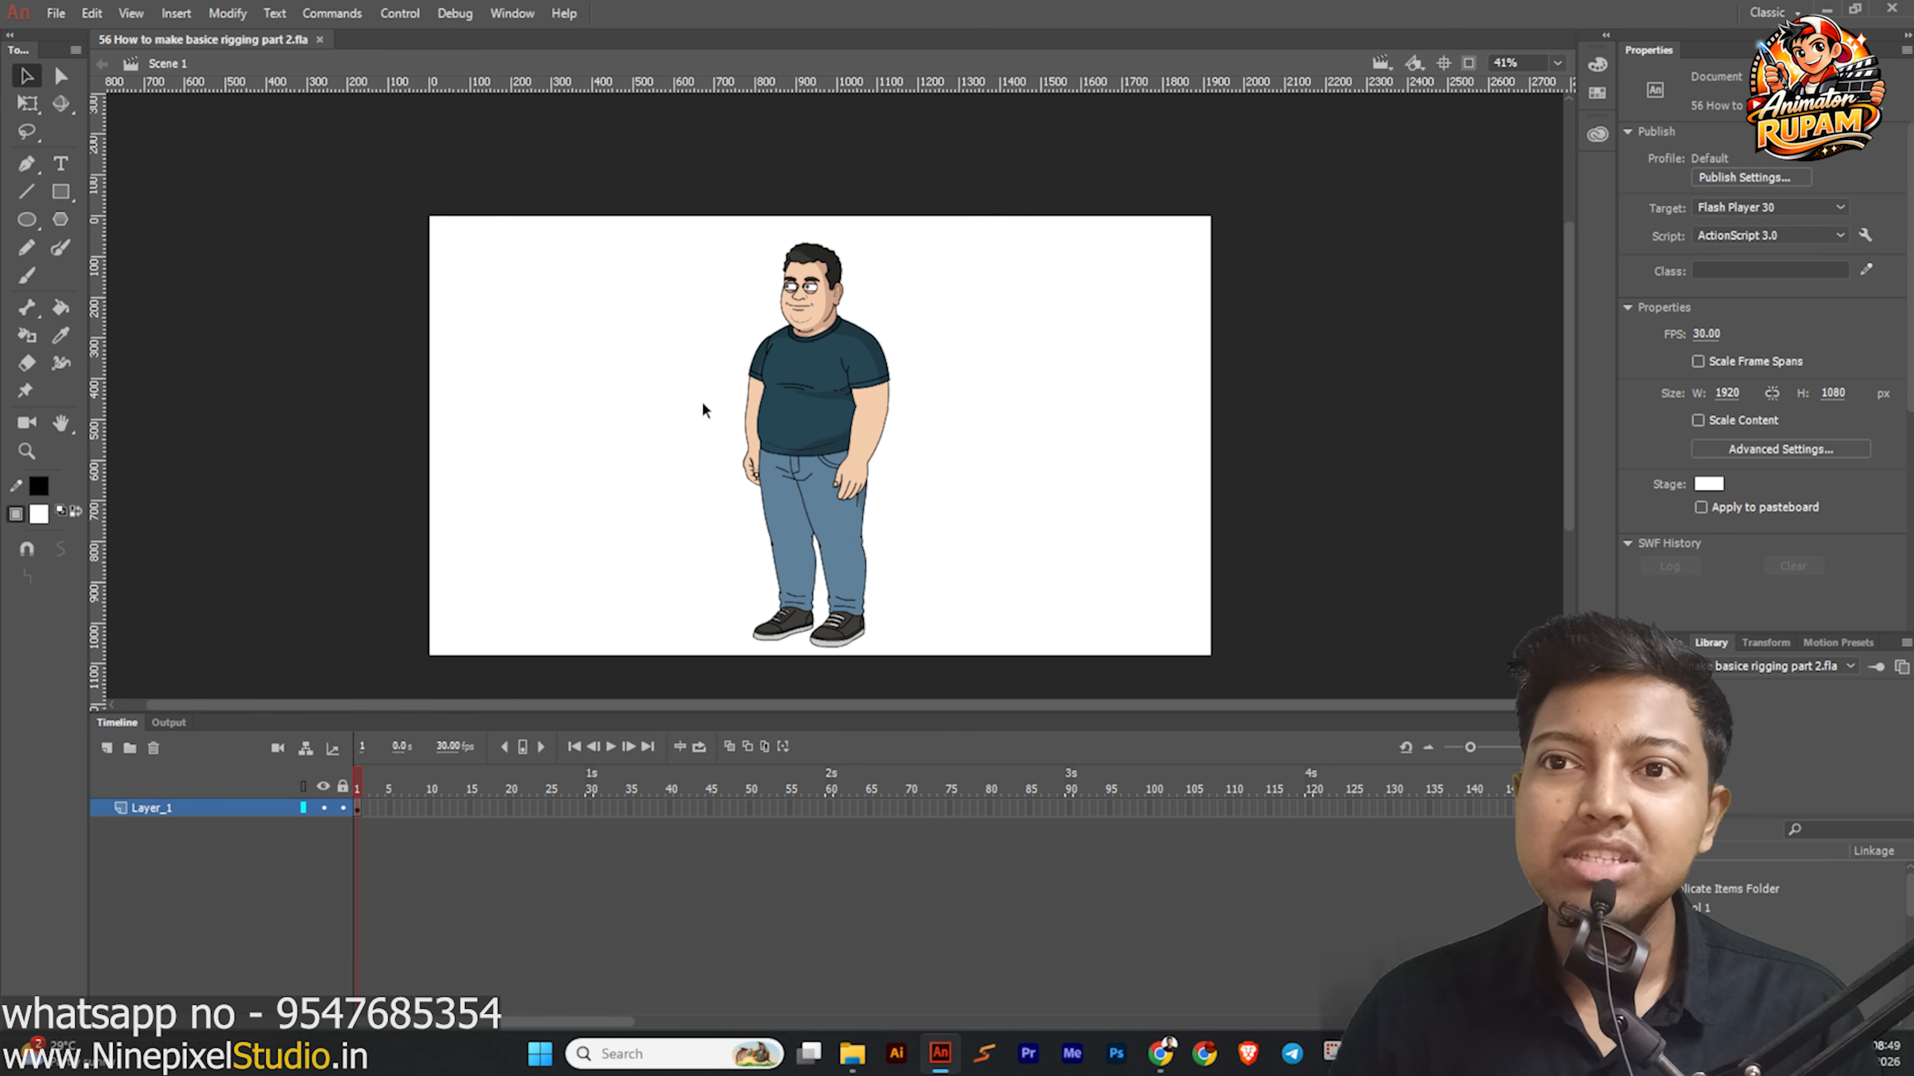
drag(632, 205, 995, 701)
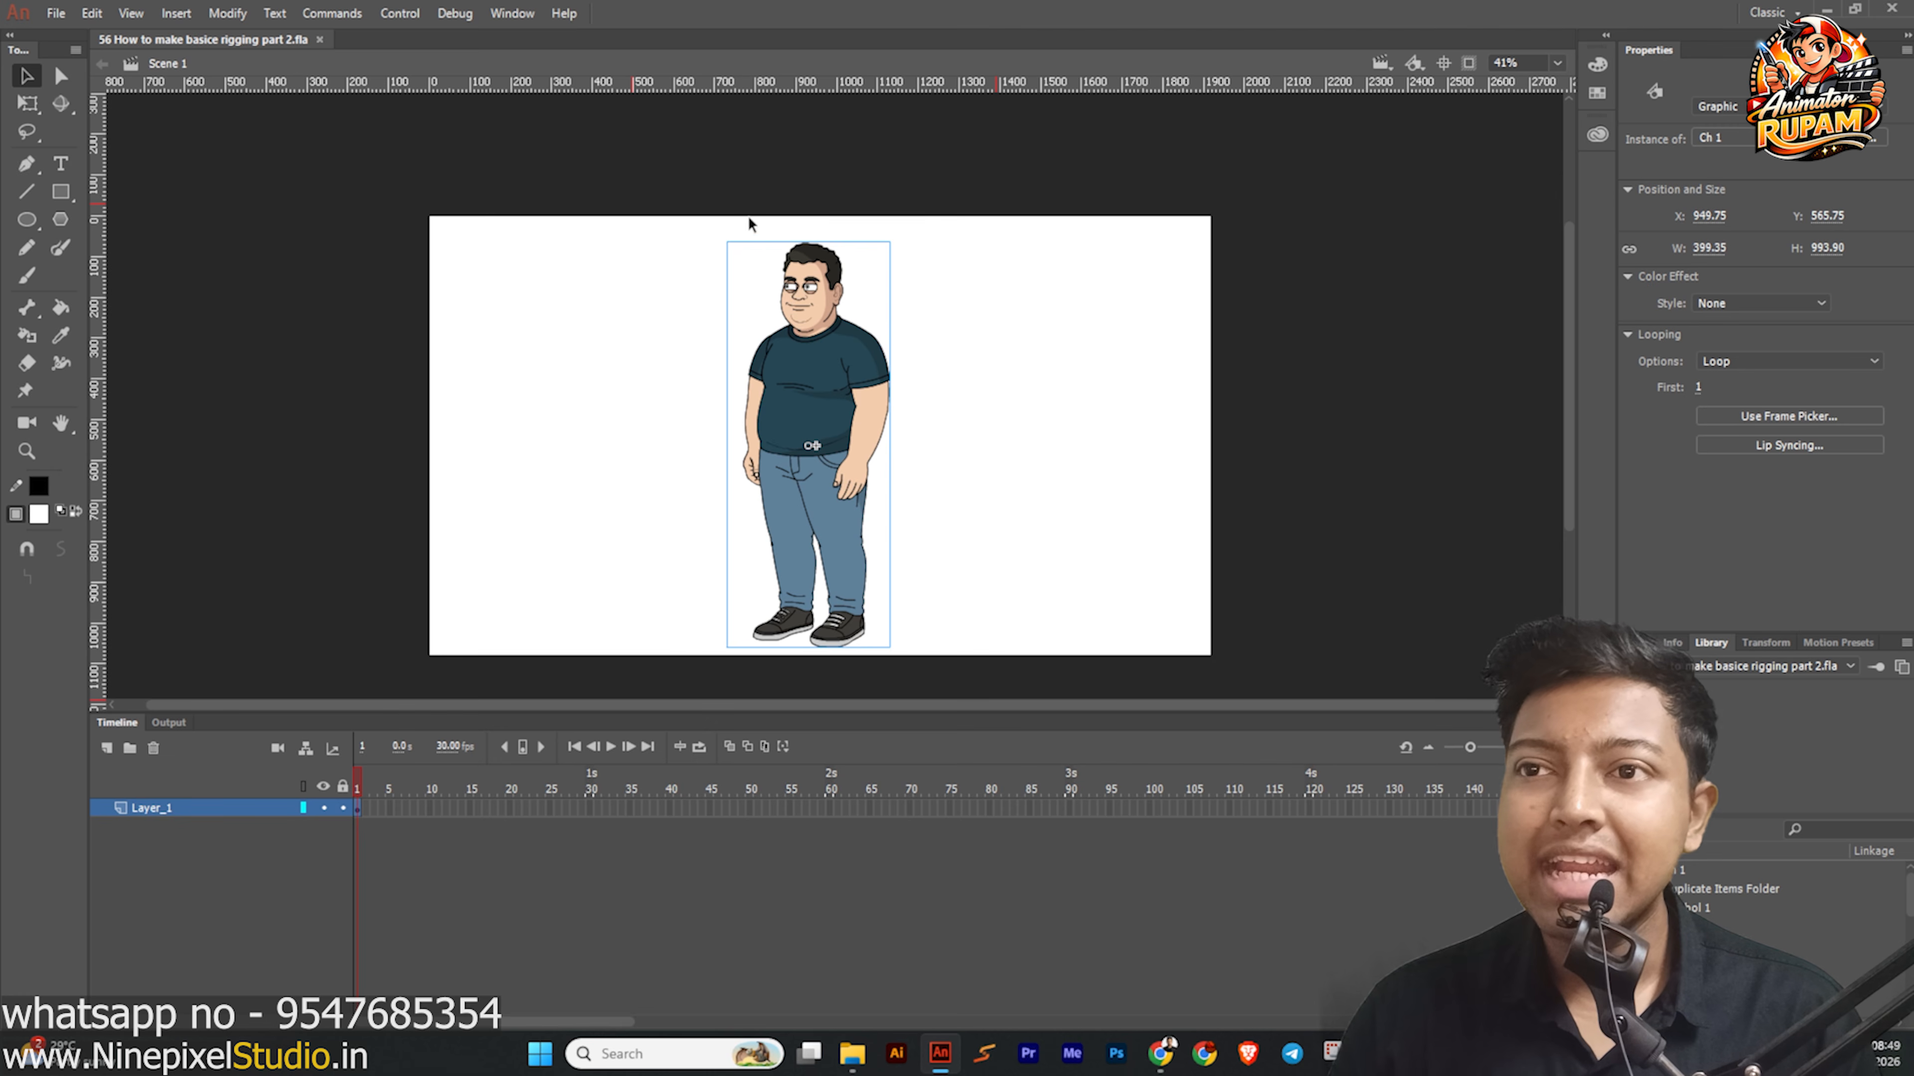
drag(684, 207, 961, 634)
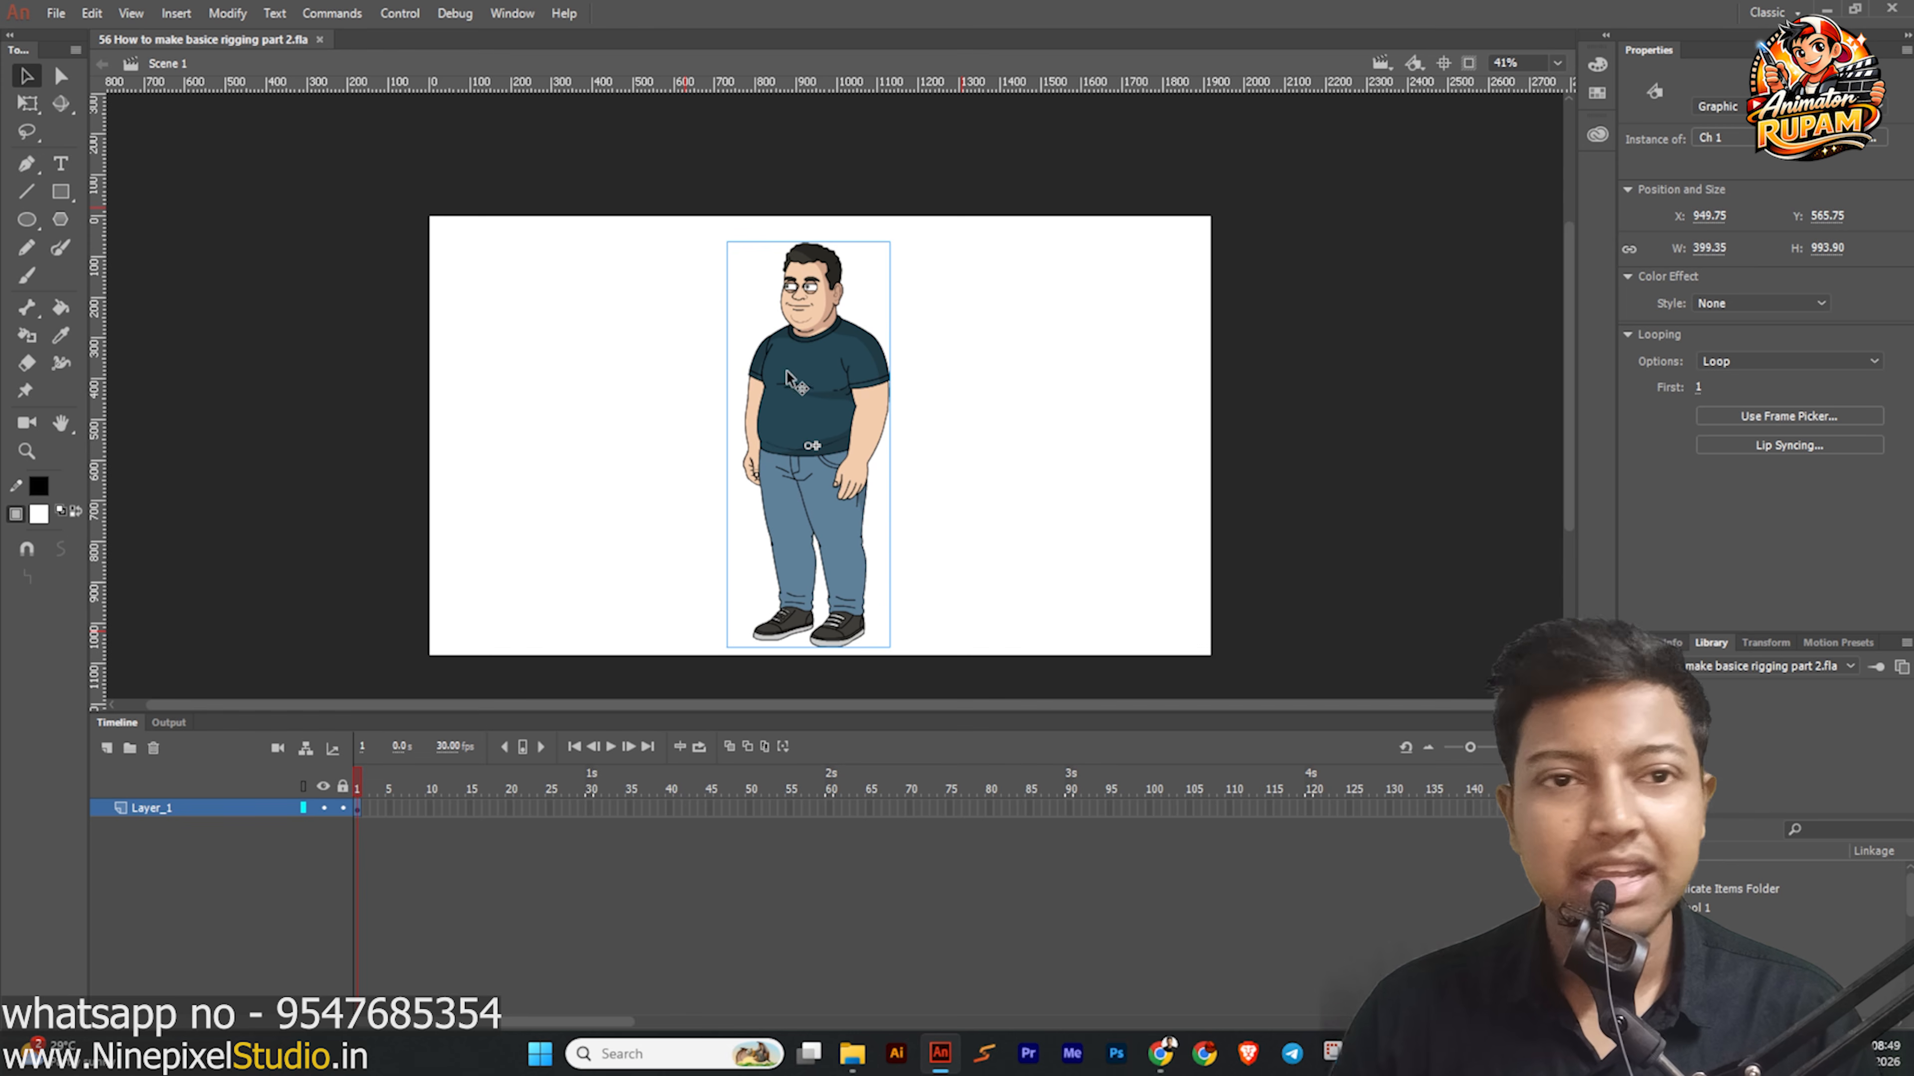
double_click(814, 340)
double_click(653, 386)
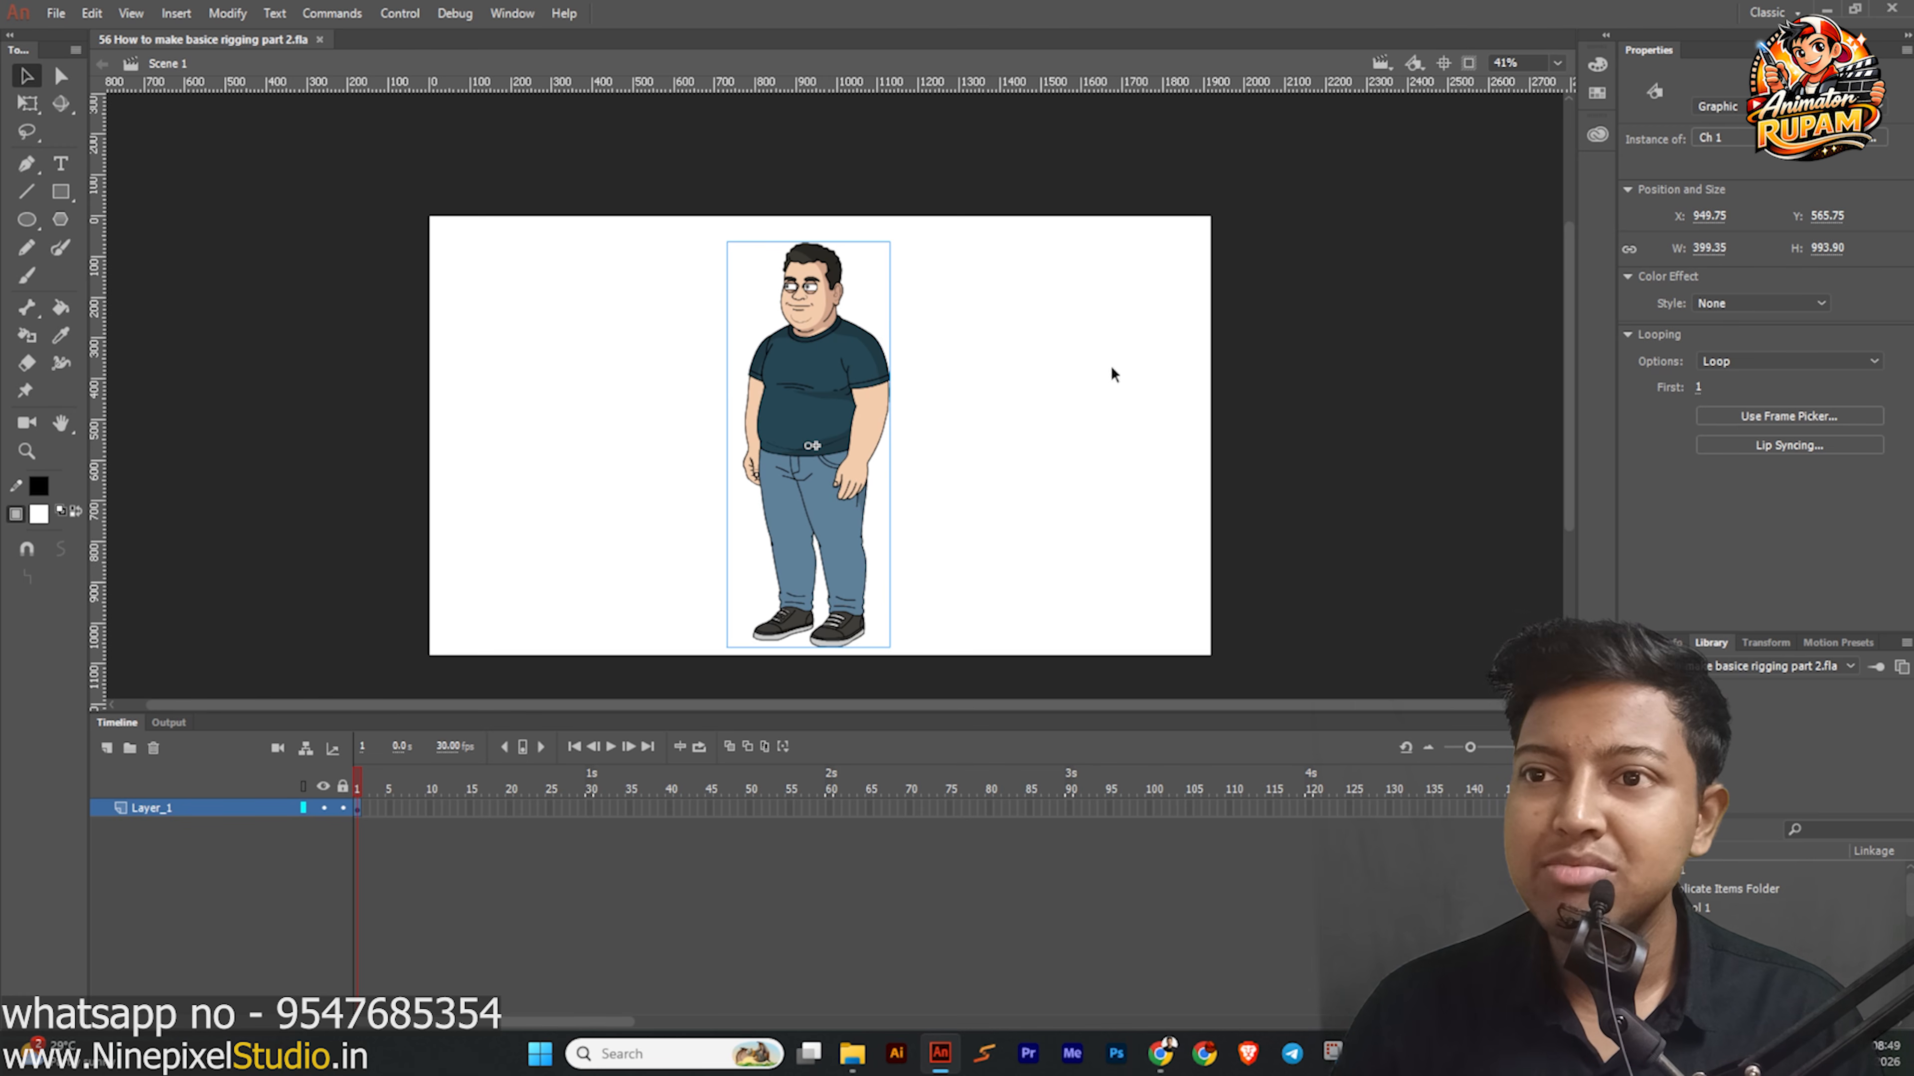
Open the Ch 1 character symbol for editing and enlarge the timeline area to show its body-part layers.
double_click(852, 399)
drag(655, 220, 1014, 714)
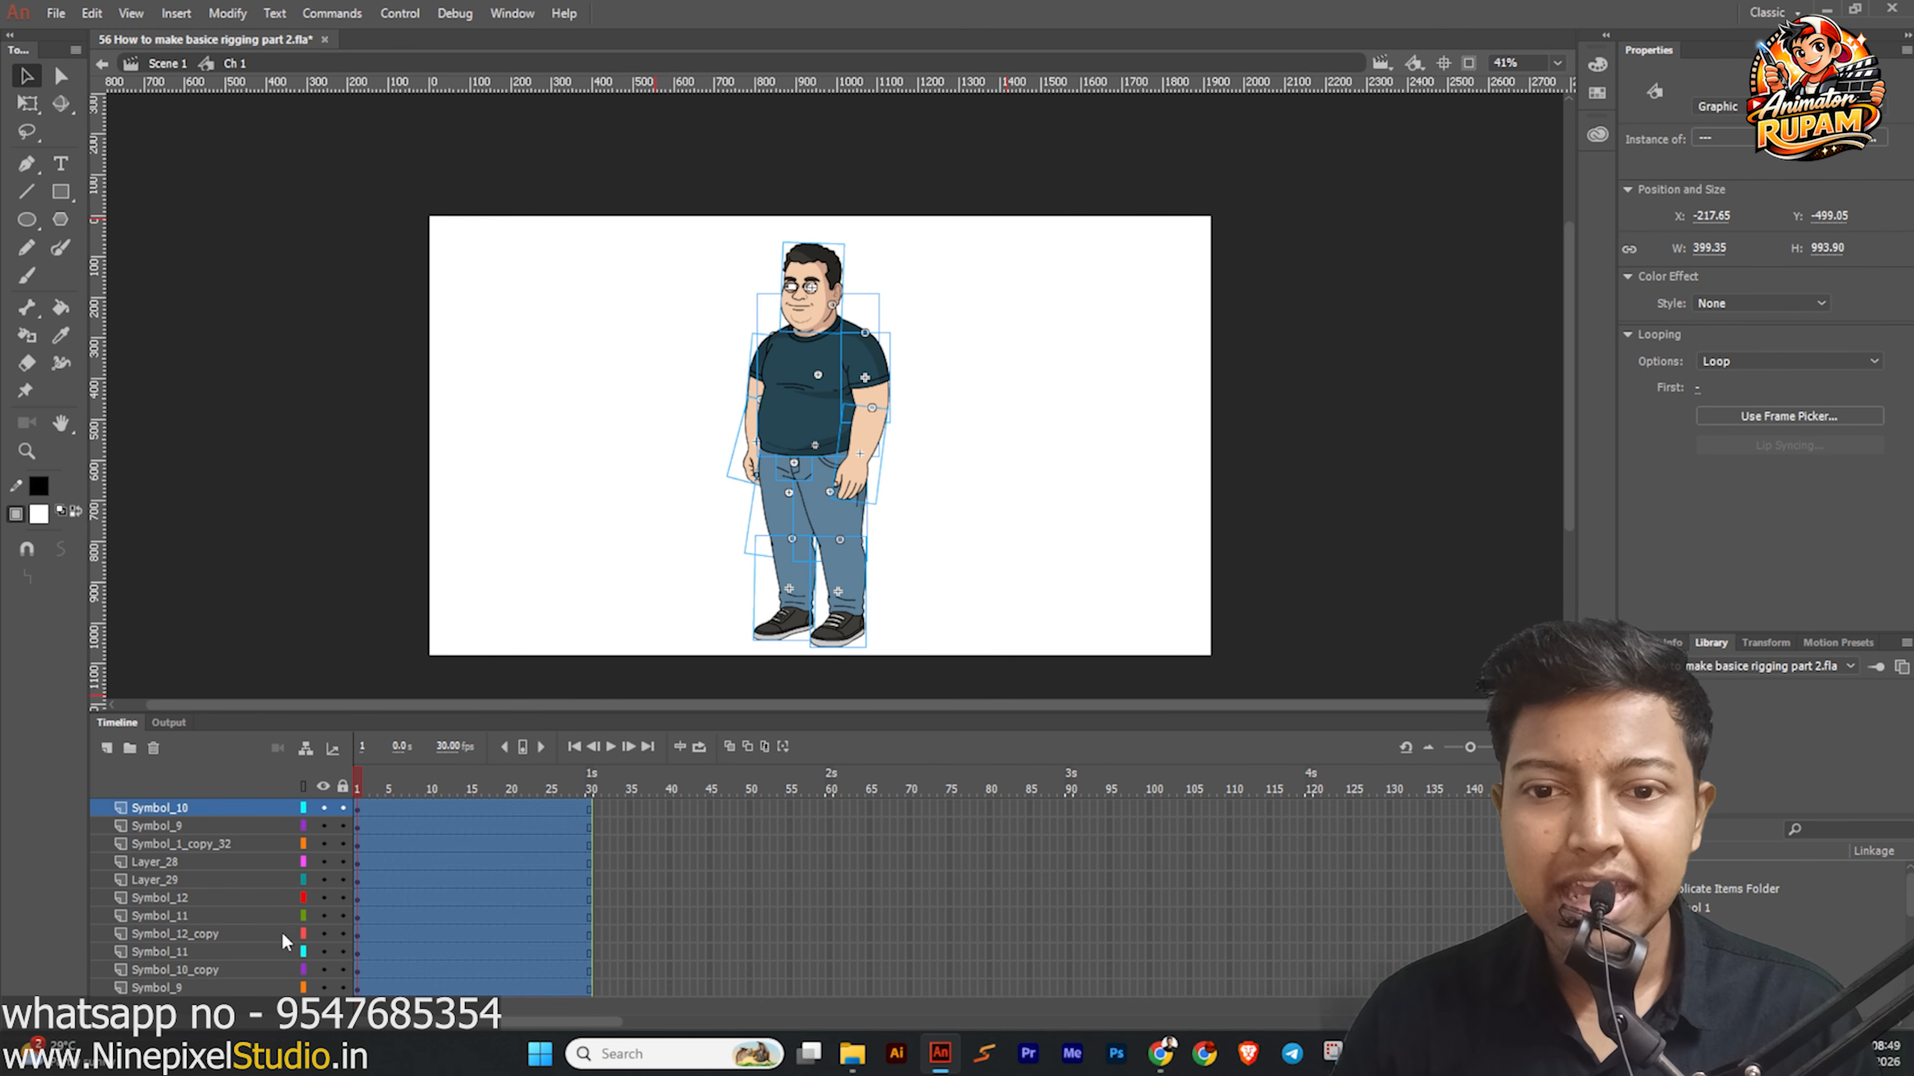
drag(361, 713, 371, 669)
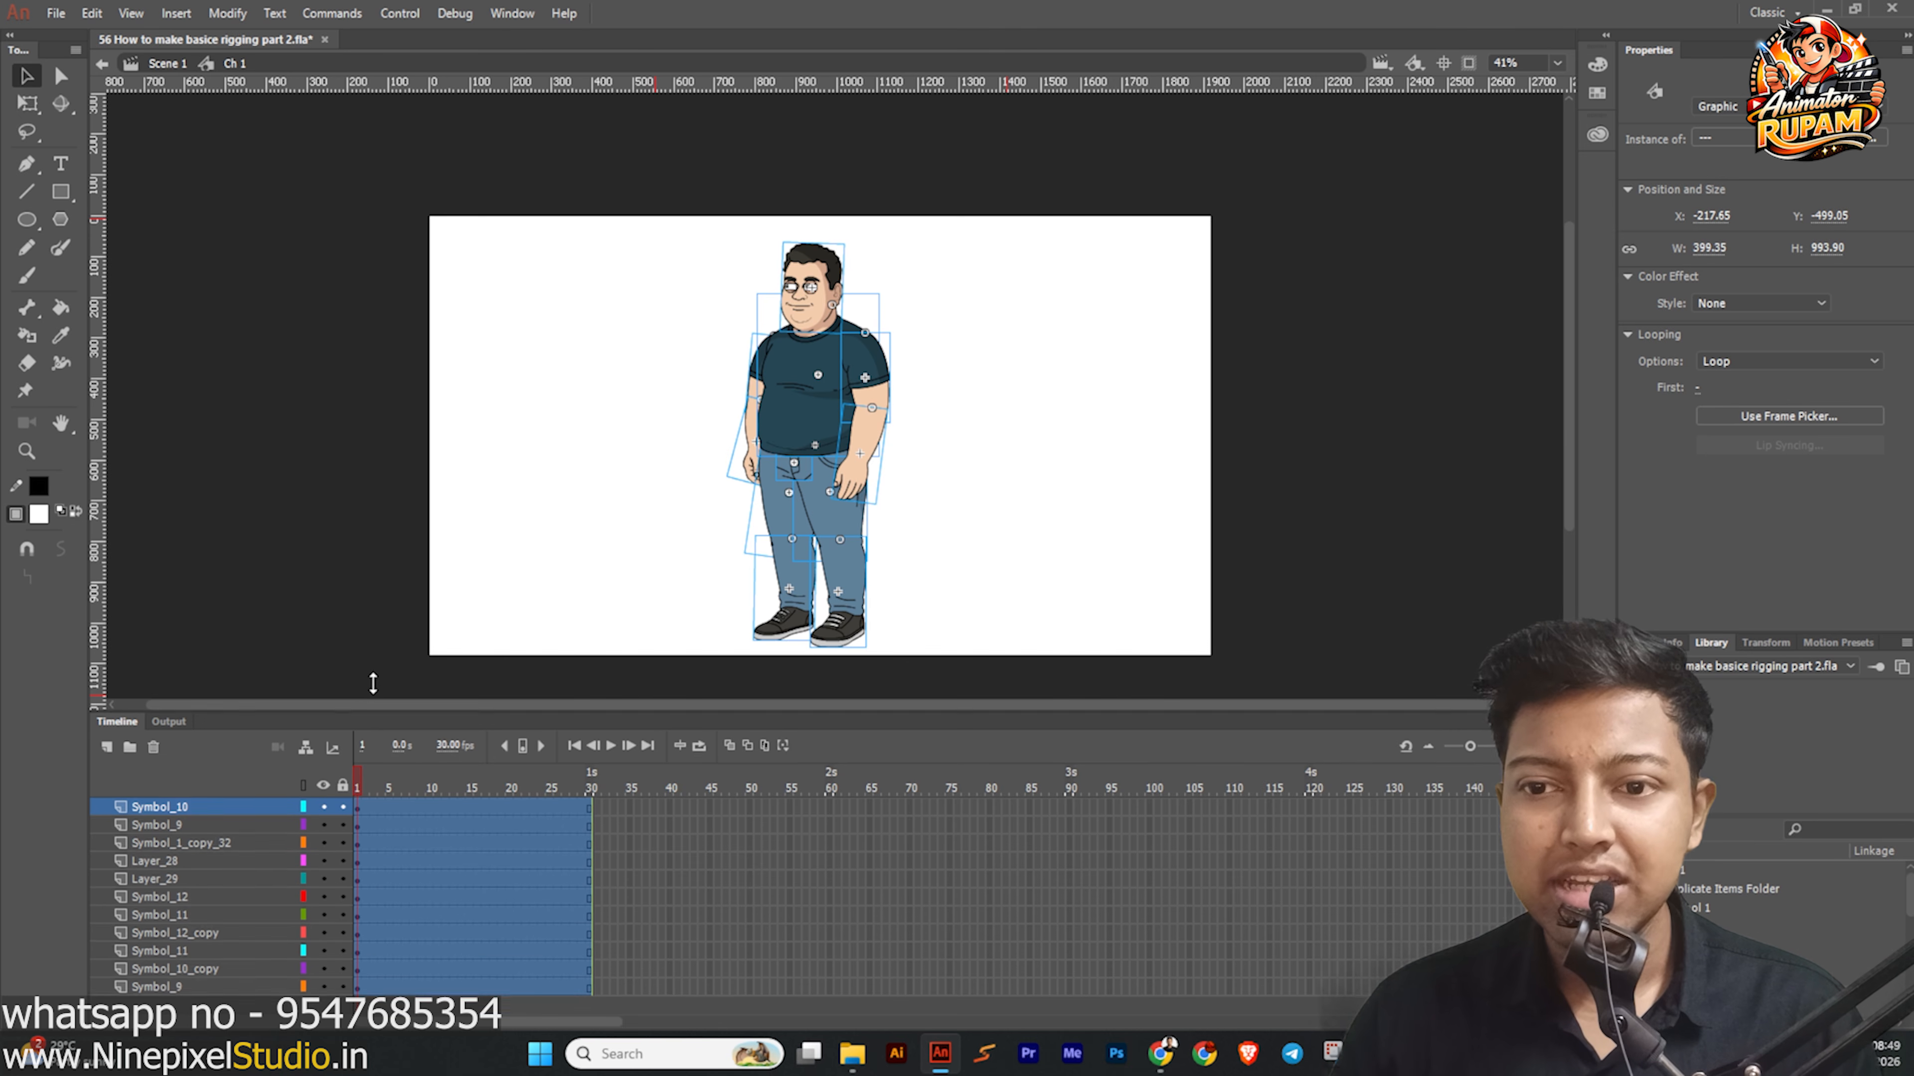
click(653, 463)
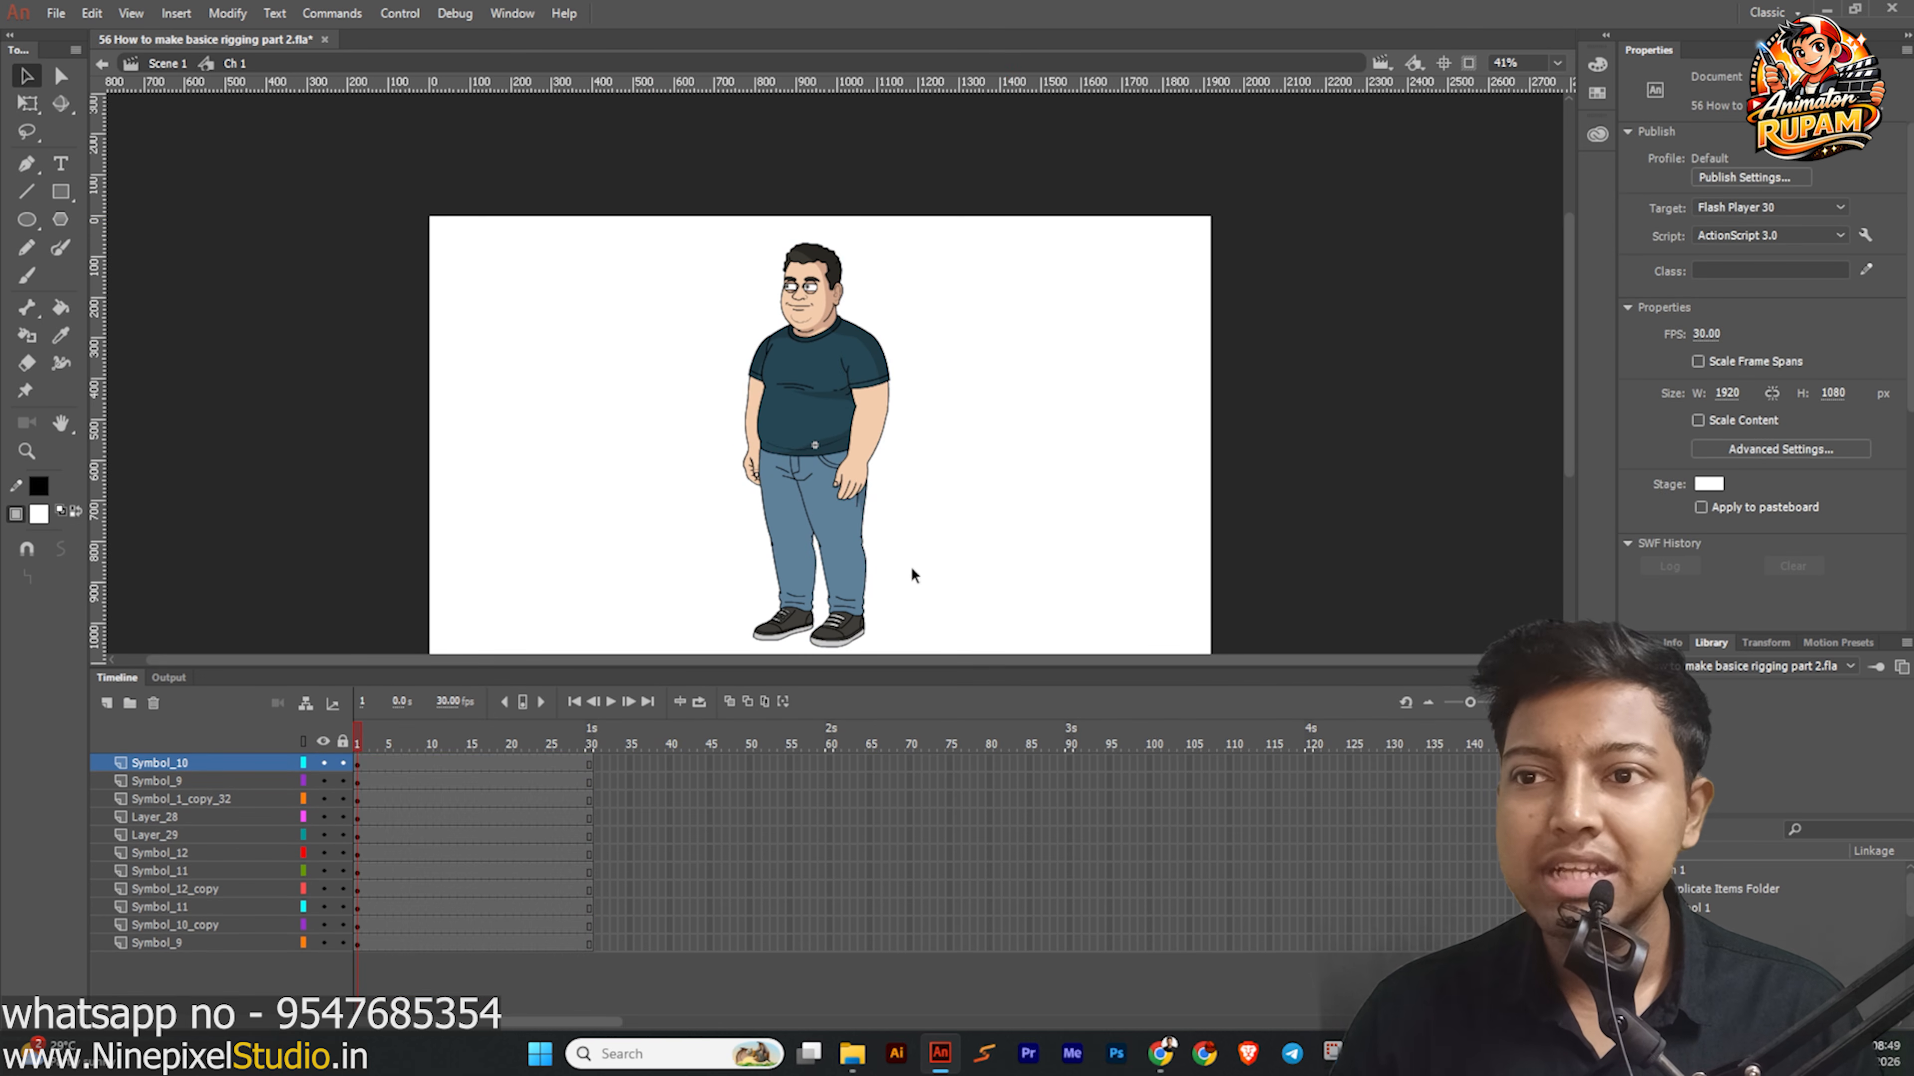
Try rotating the character's front forearm about the elbow with Free Transform, and undo the rotations.
click(860, 440)
scroll(860, 437, up, 3)
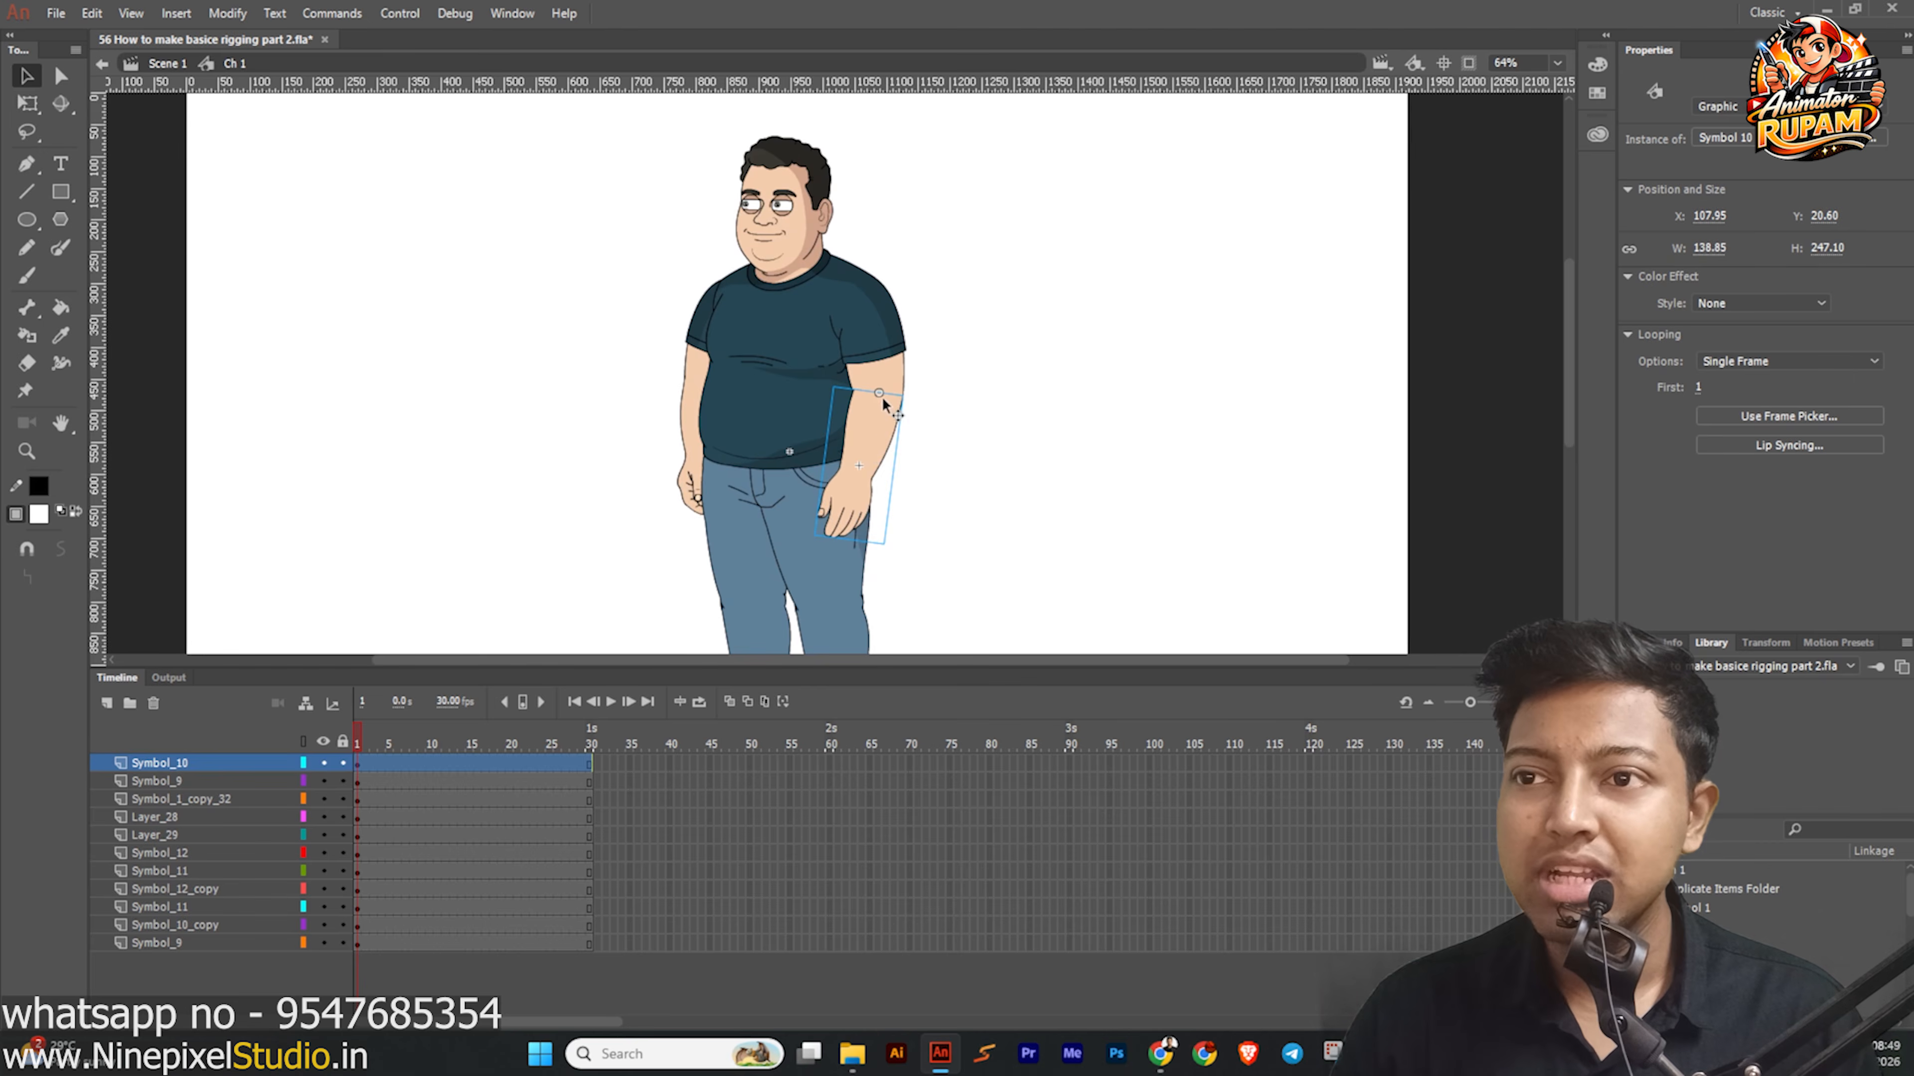
click(30, 105)
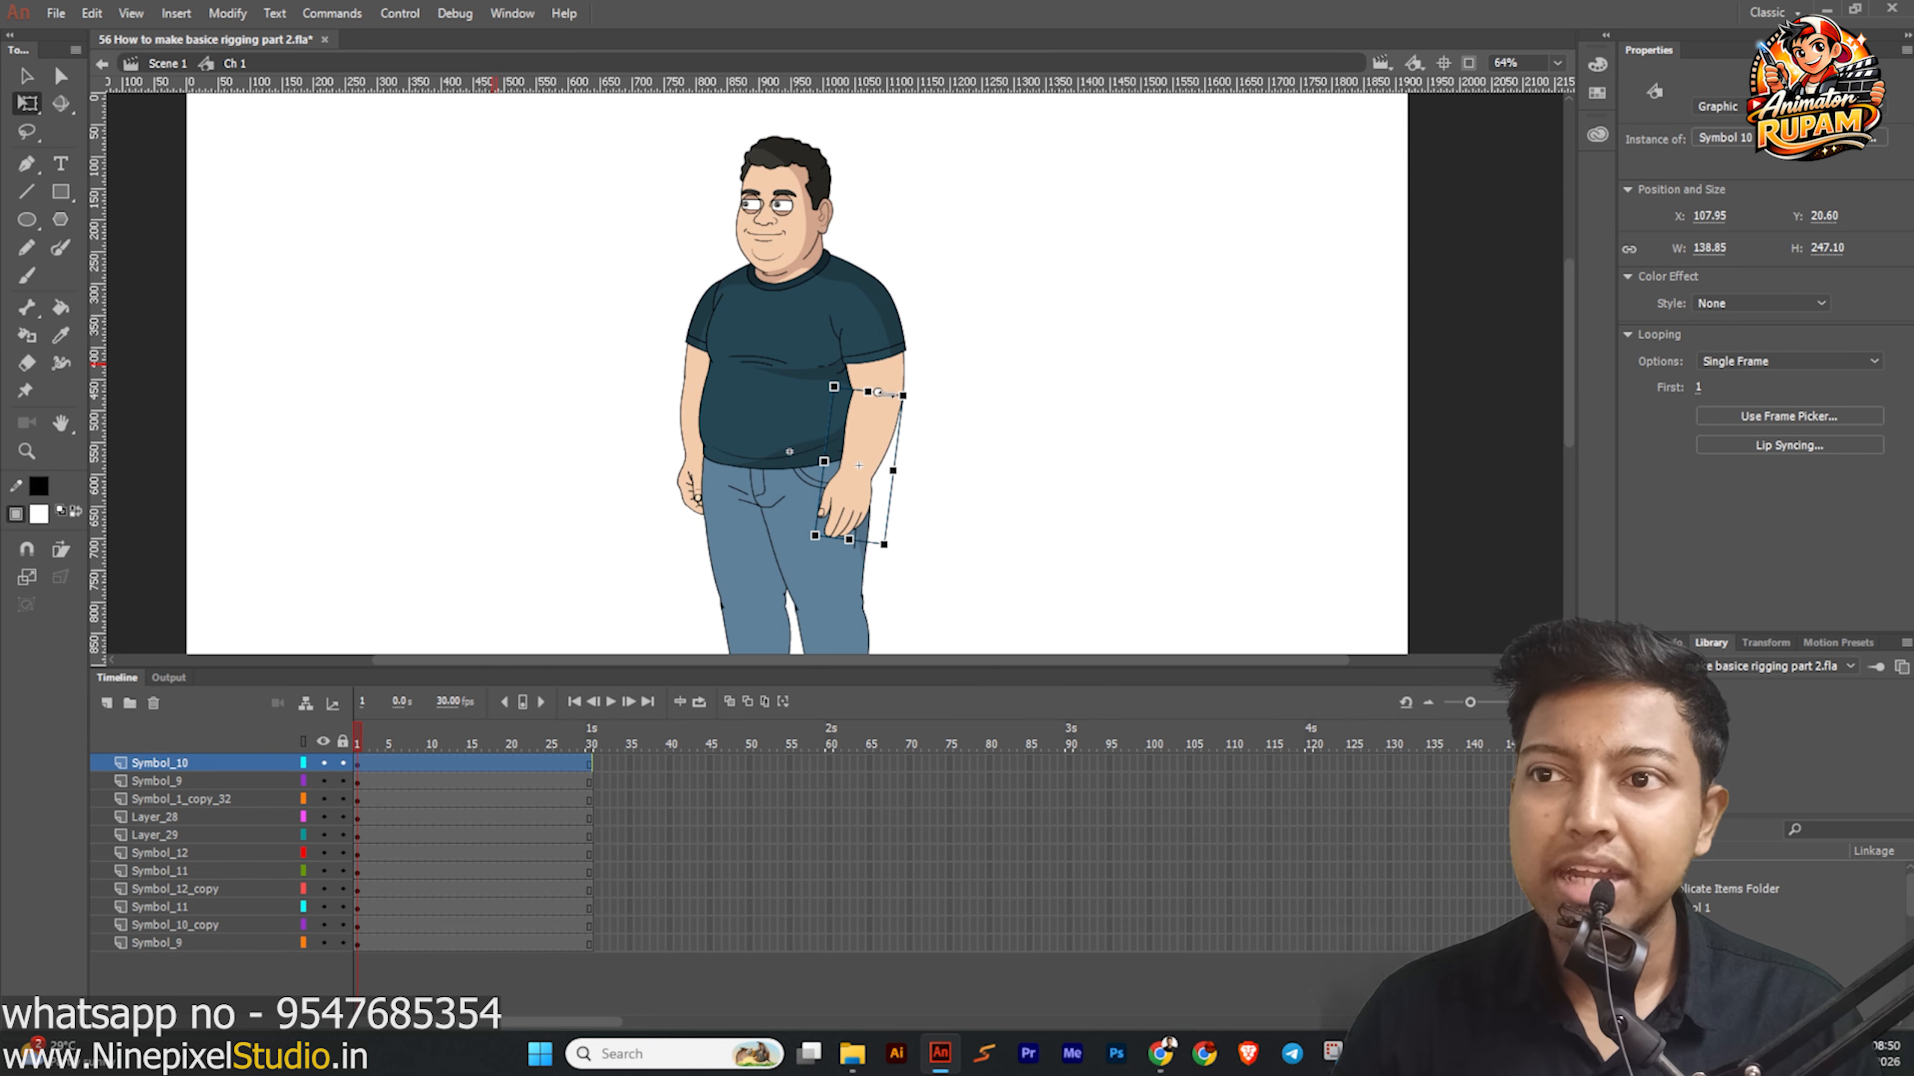
drag(897, 547, 731, 415)
key(ctrl+z)
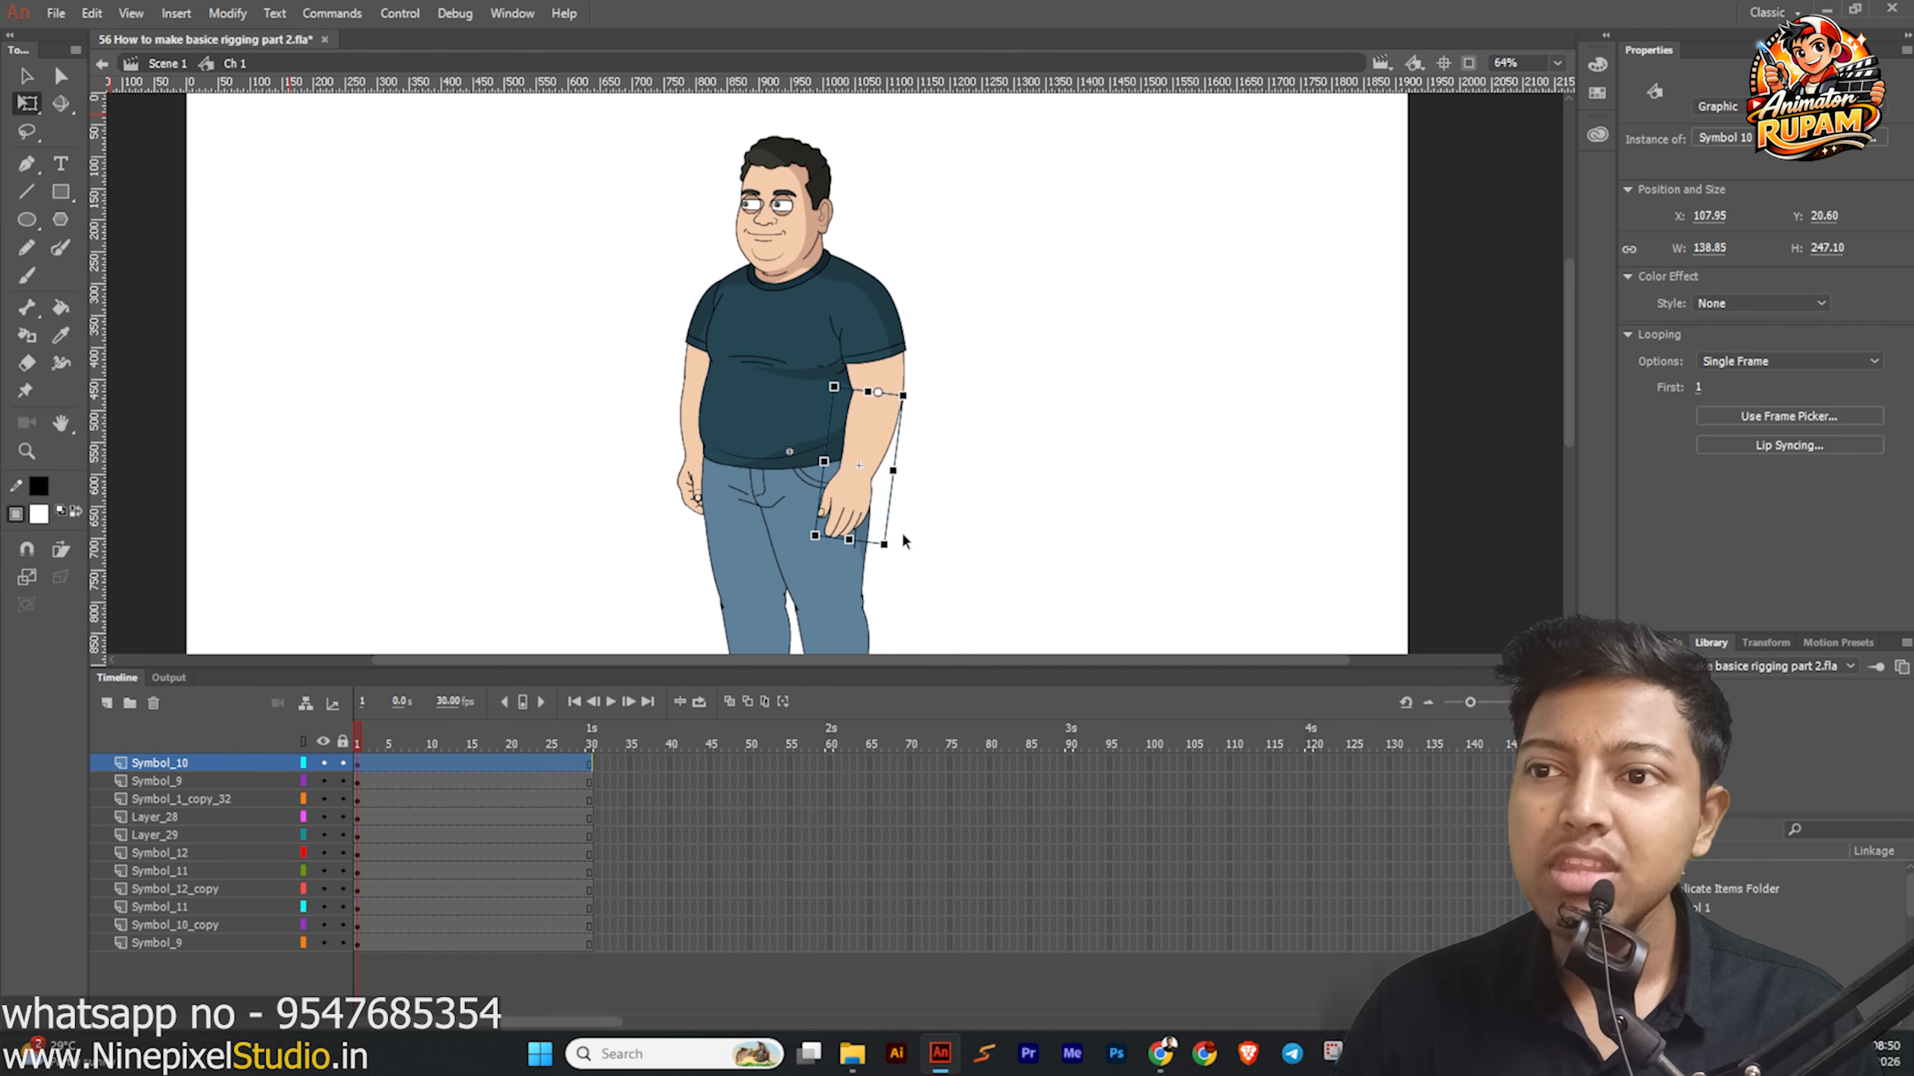
mouse_move(895, 556)
mouse_down()
mouse_move(701, 482)
mouse_move(879, 561)
mouse_up()
key(ctrl+z)
click(1004, 476)
Save the document with the whole character in view.
scroll(866, 437, down, 2)
drag(666, 491, 666, 459)
key(ctrl+s)
scroll(829, 456, up, 1)
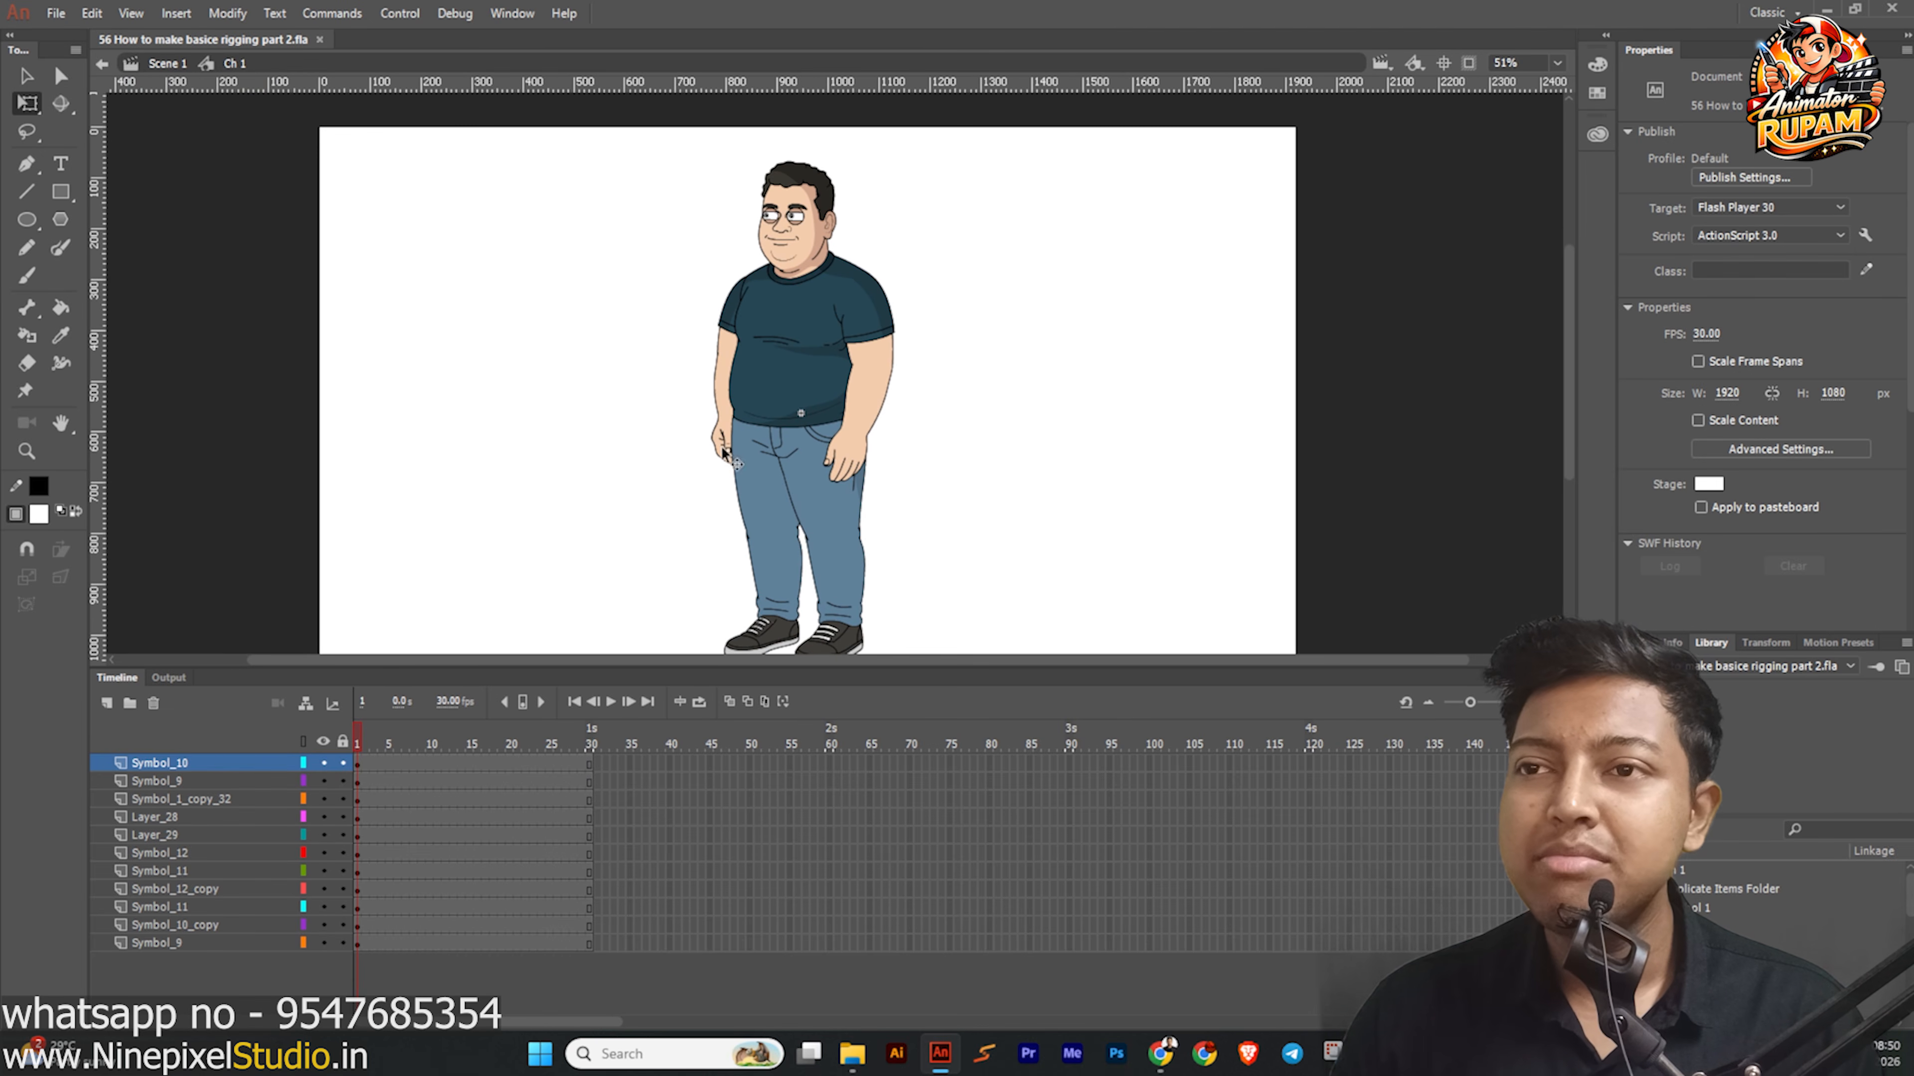
scroll(701, 493, down, 1)
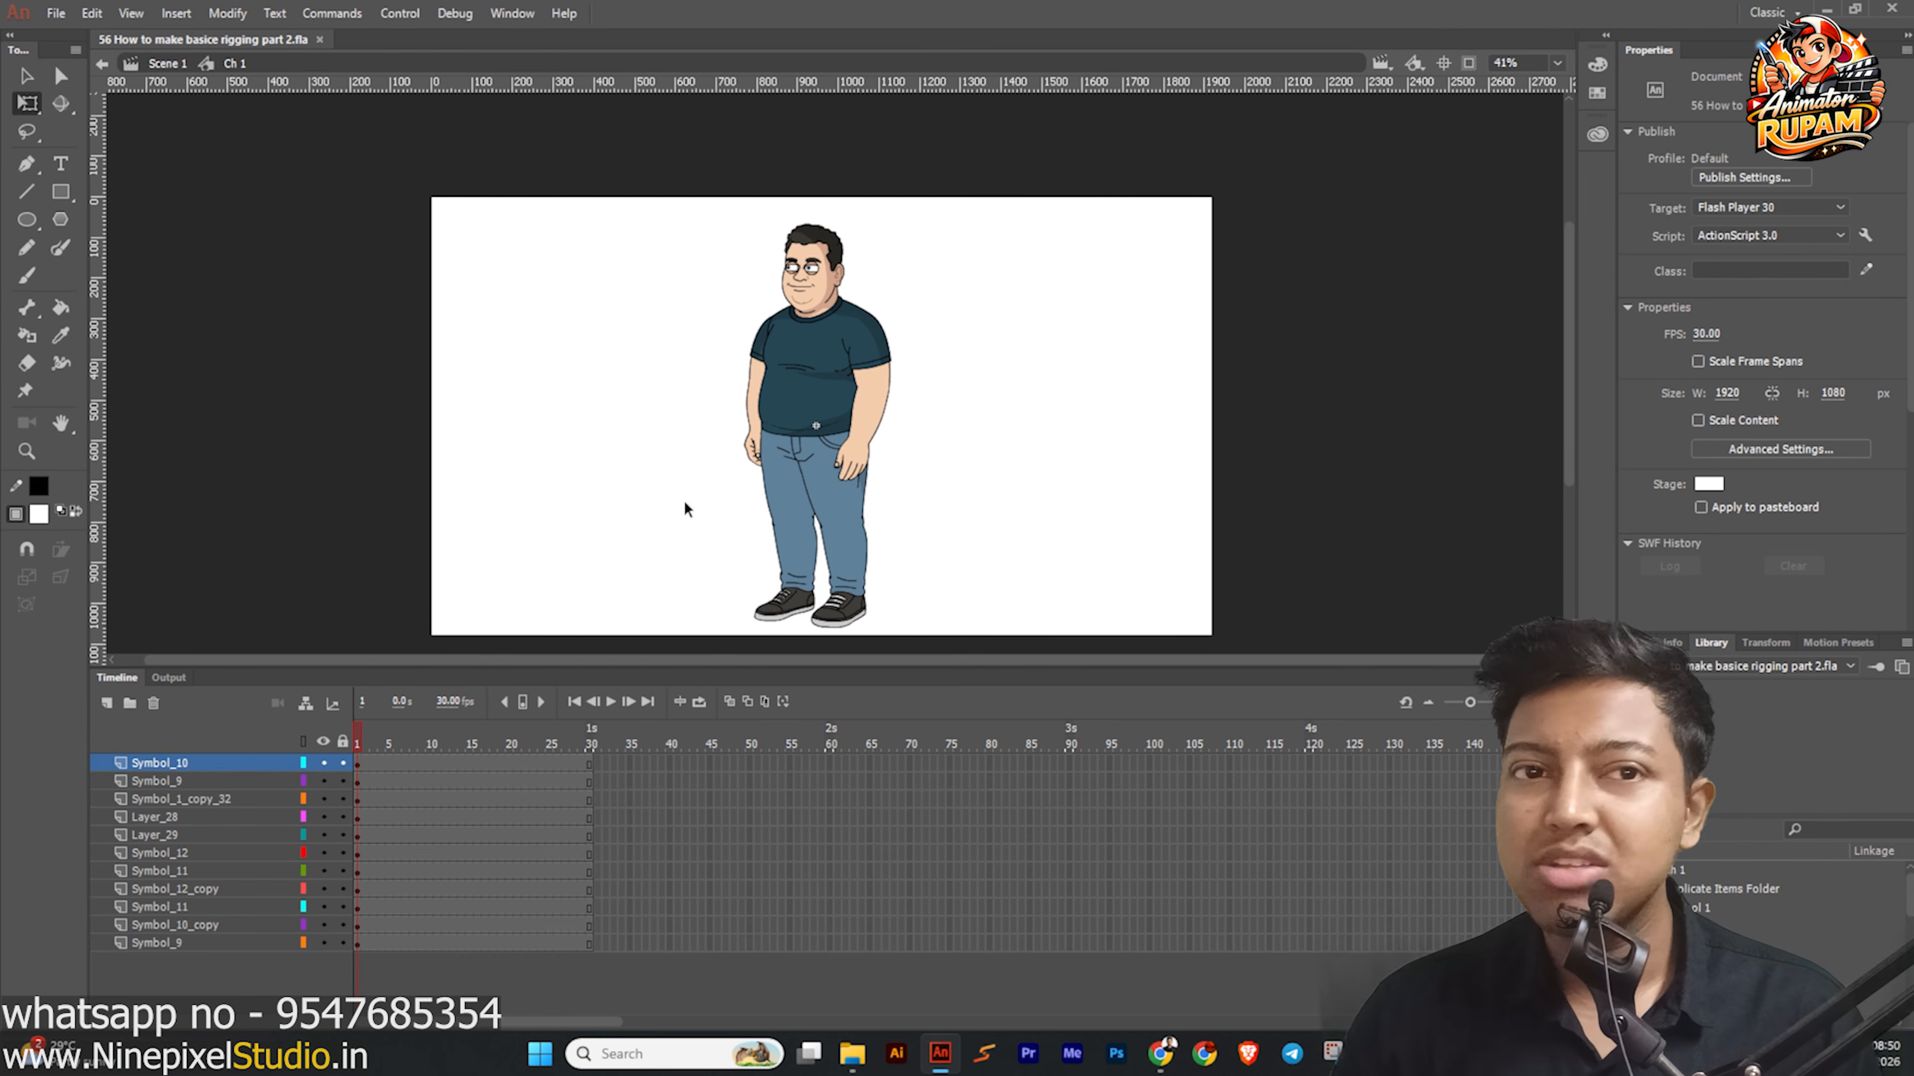
scroll(829, 520, up, 1)
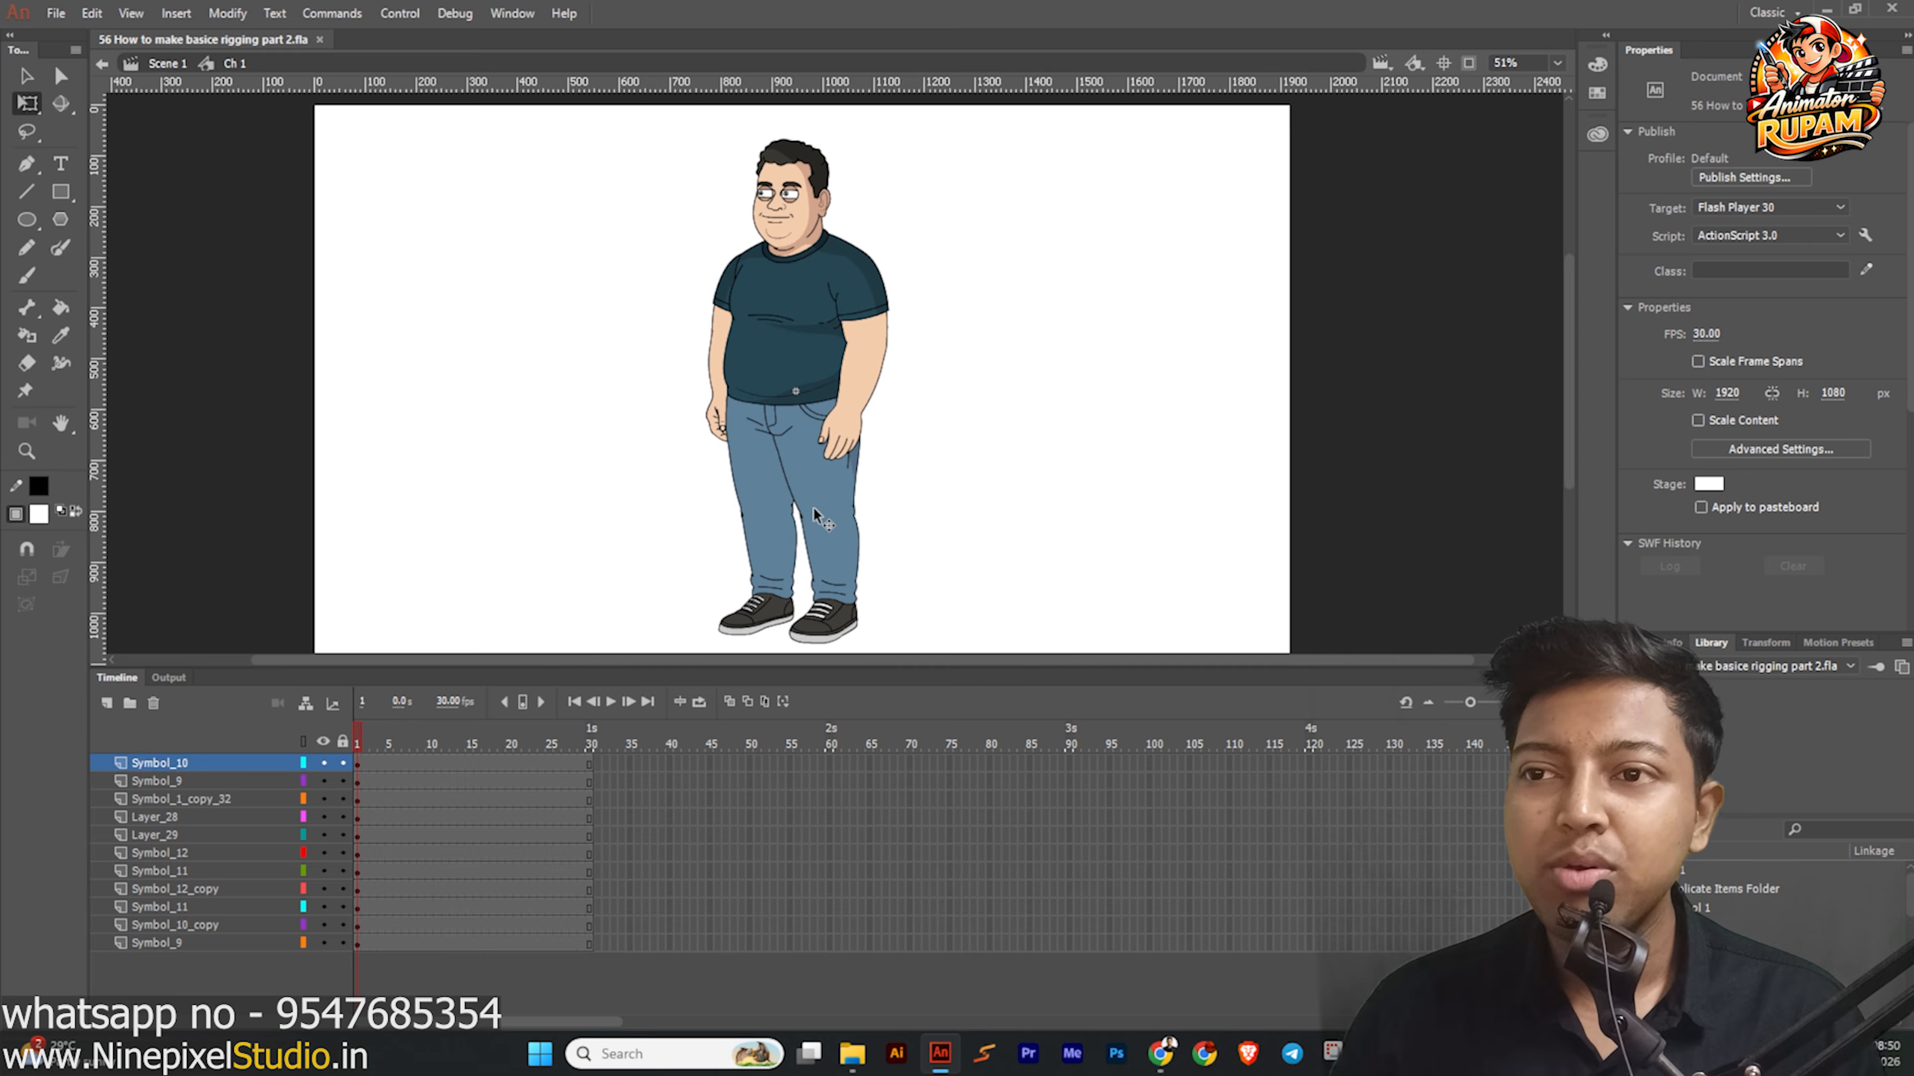
scroll(814, 508, down, 1)
scroll(859, 413, up, 2)
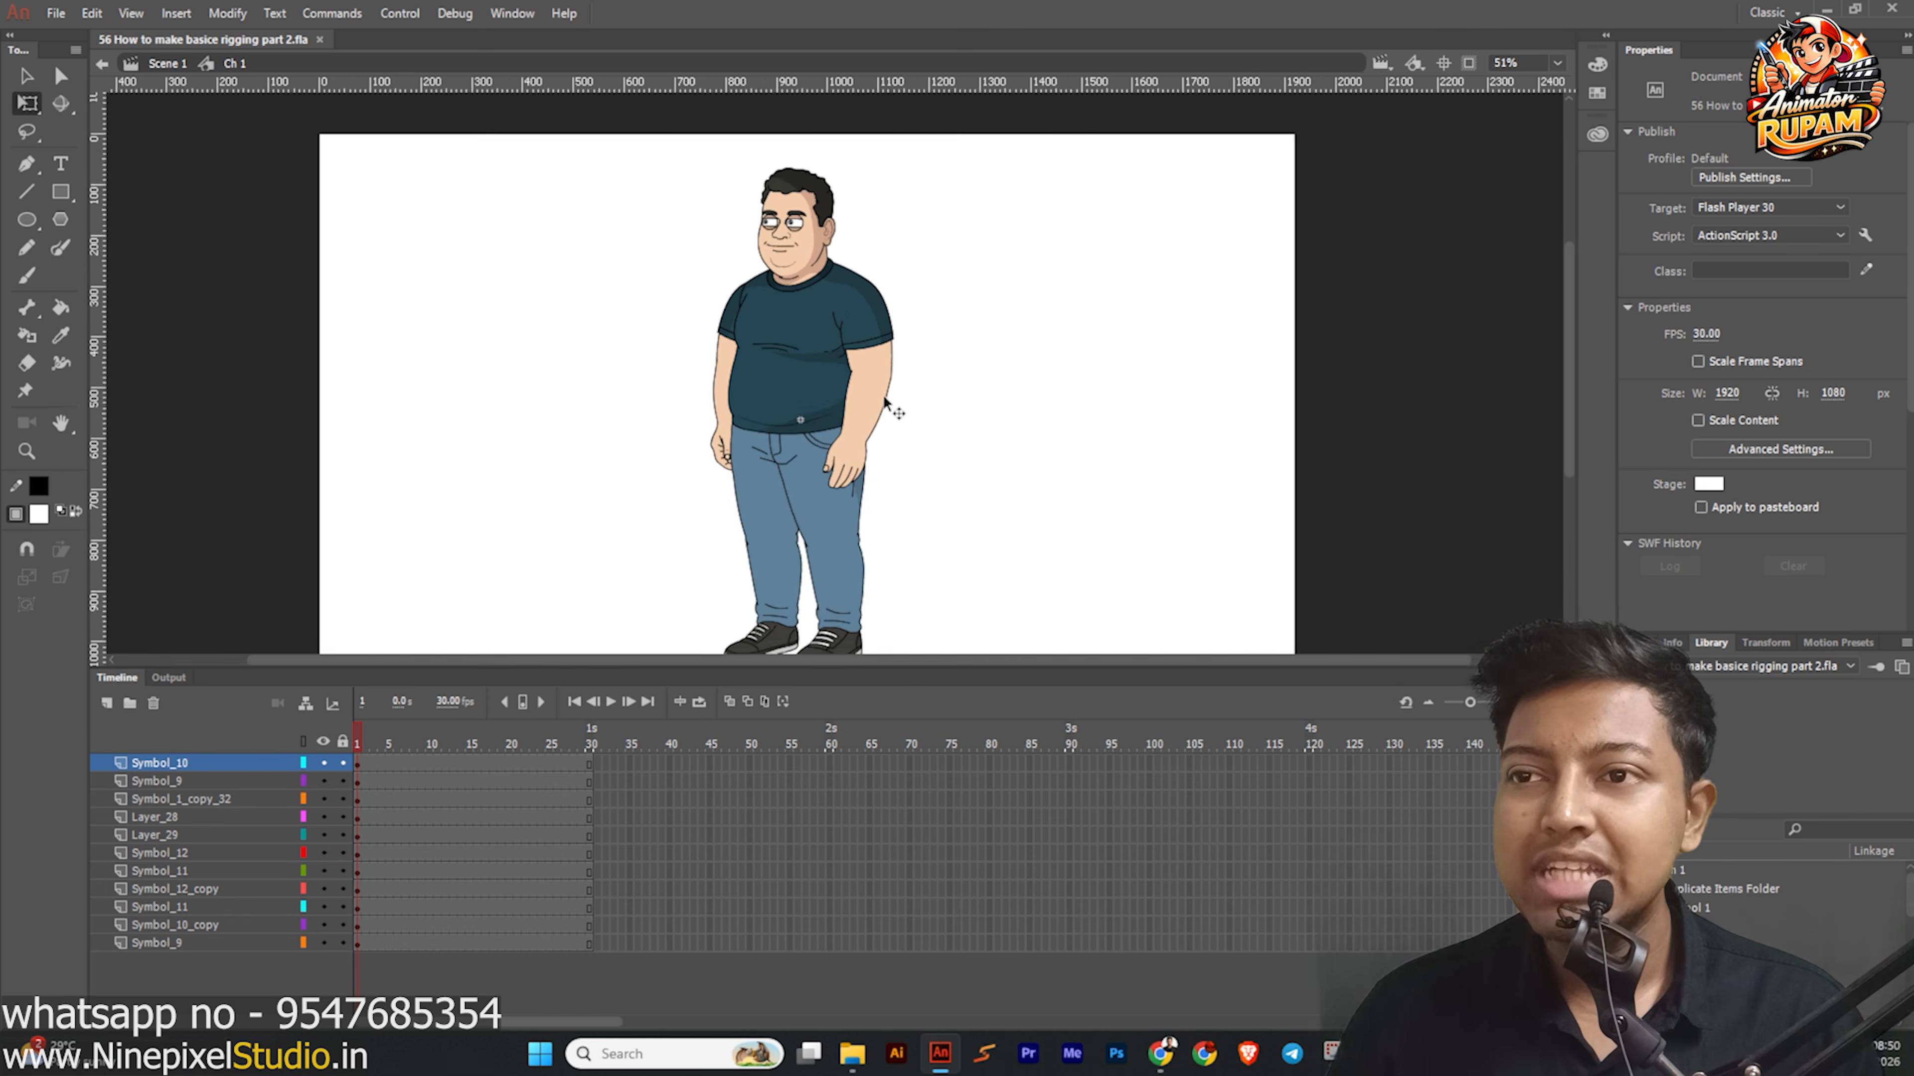
scroll(867, 437, down, 1)
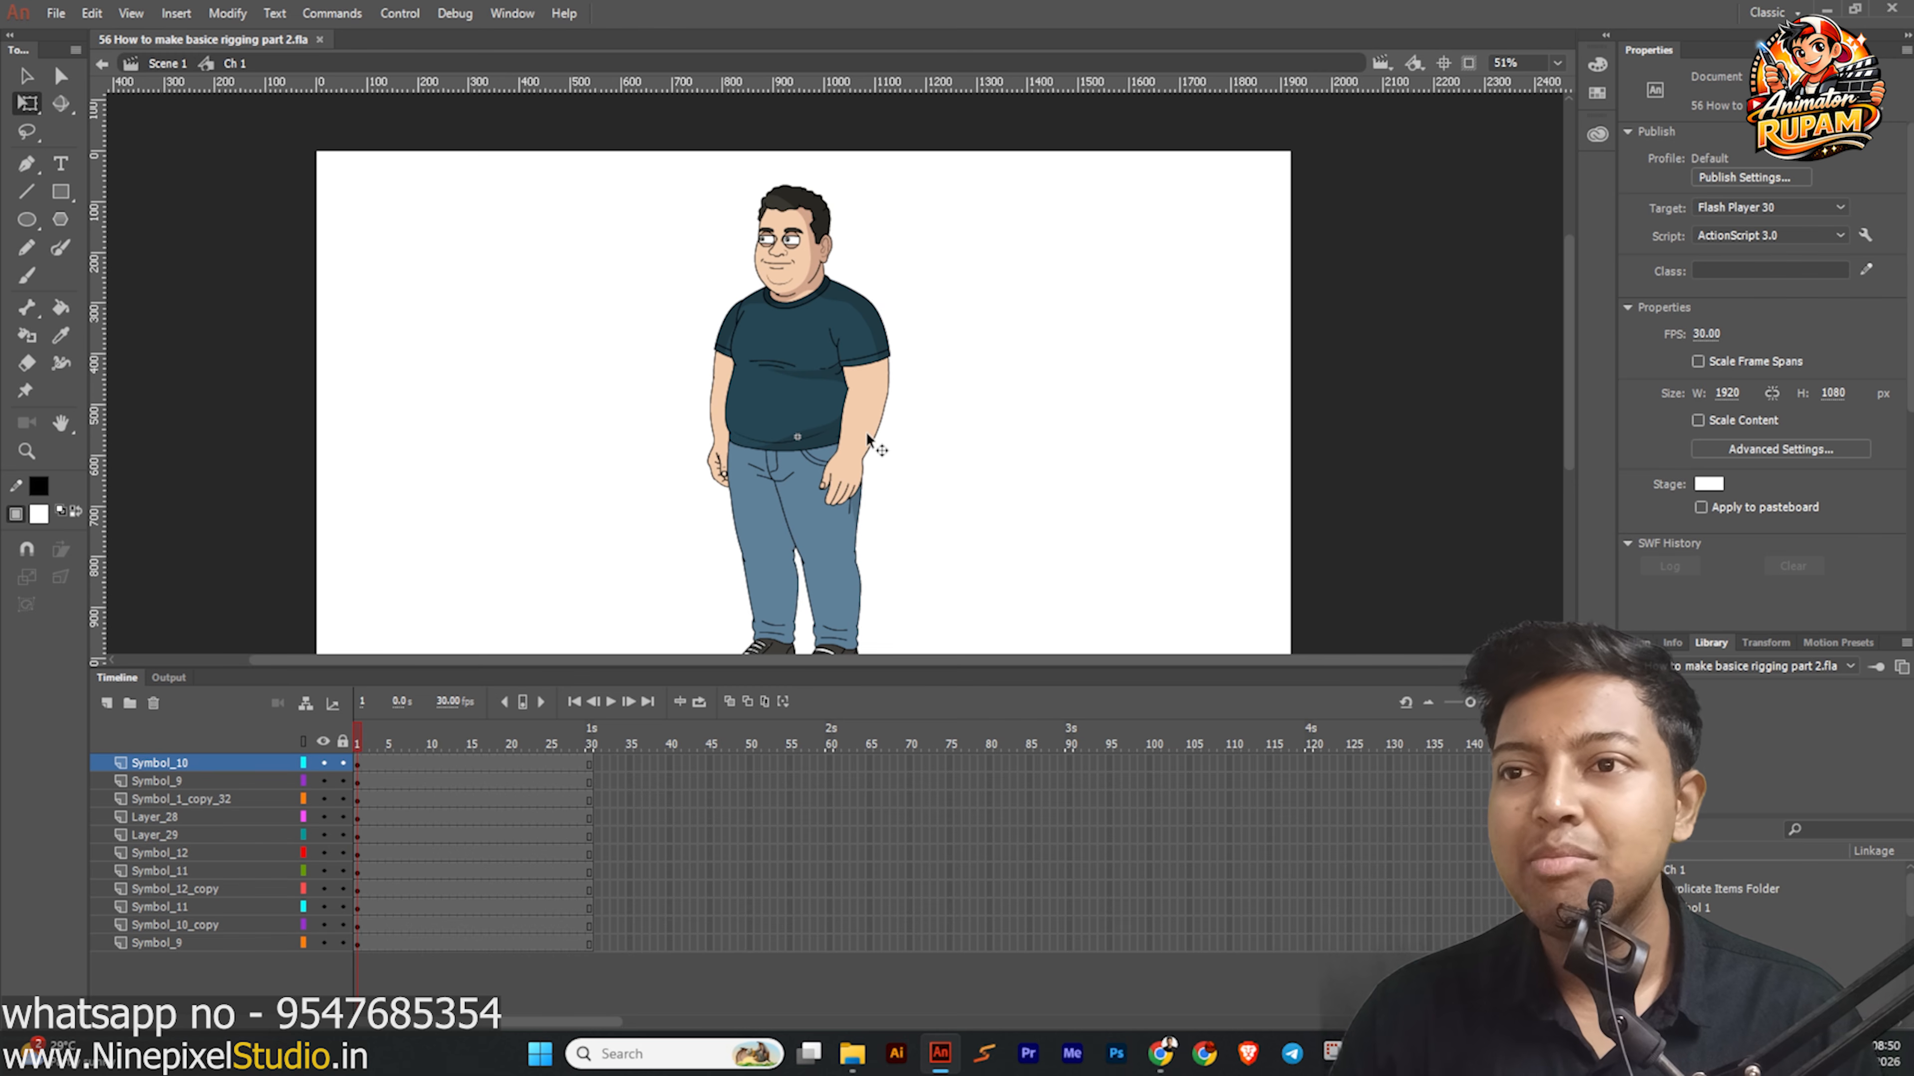
Rotate the front forearm slightly outward about the elbow, fine-tune its angle and save the file.
click(867, 392)
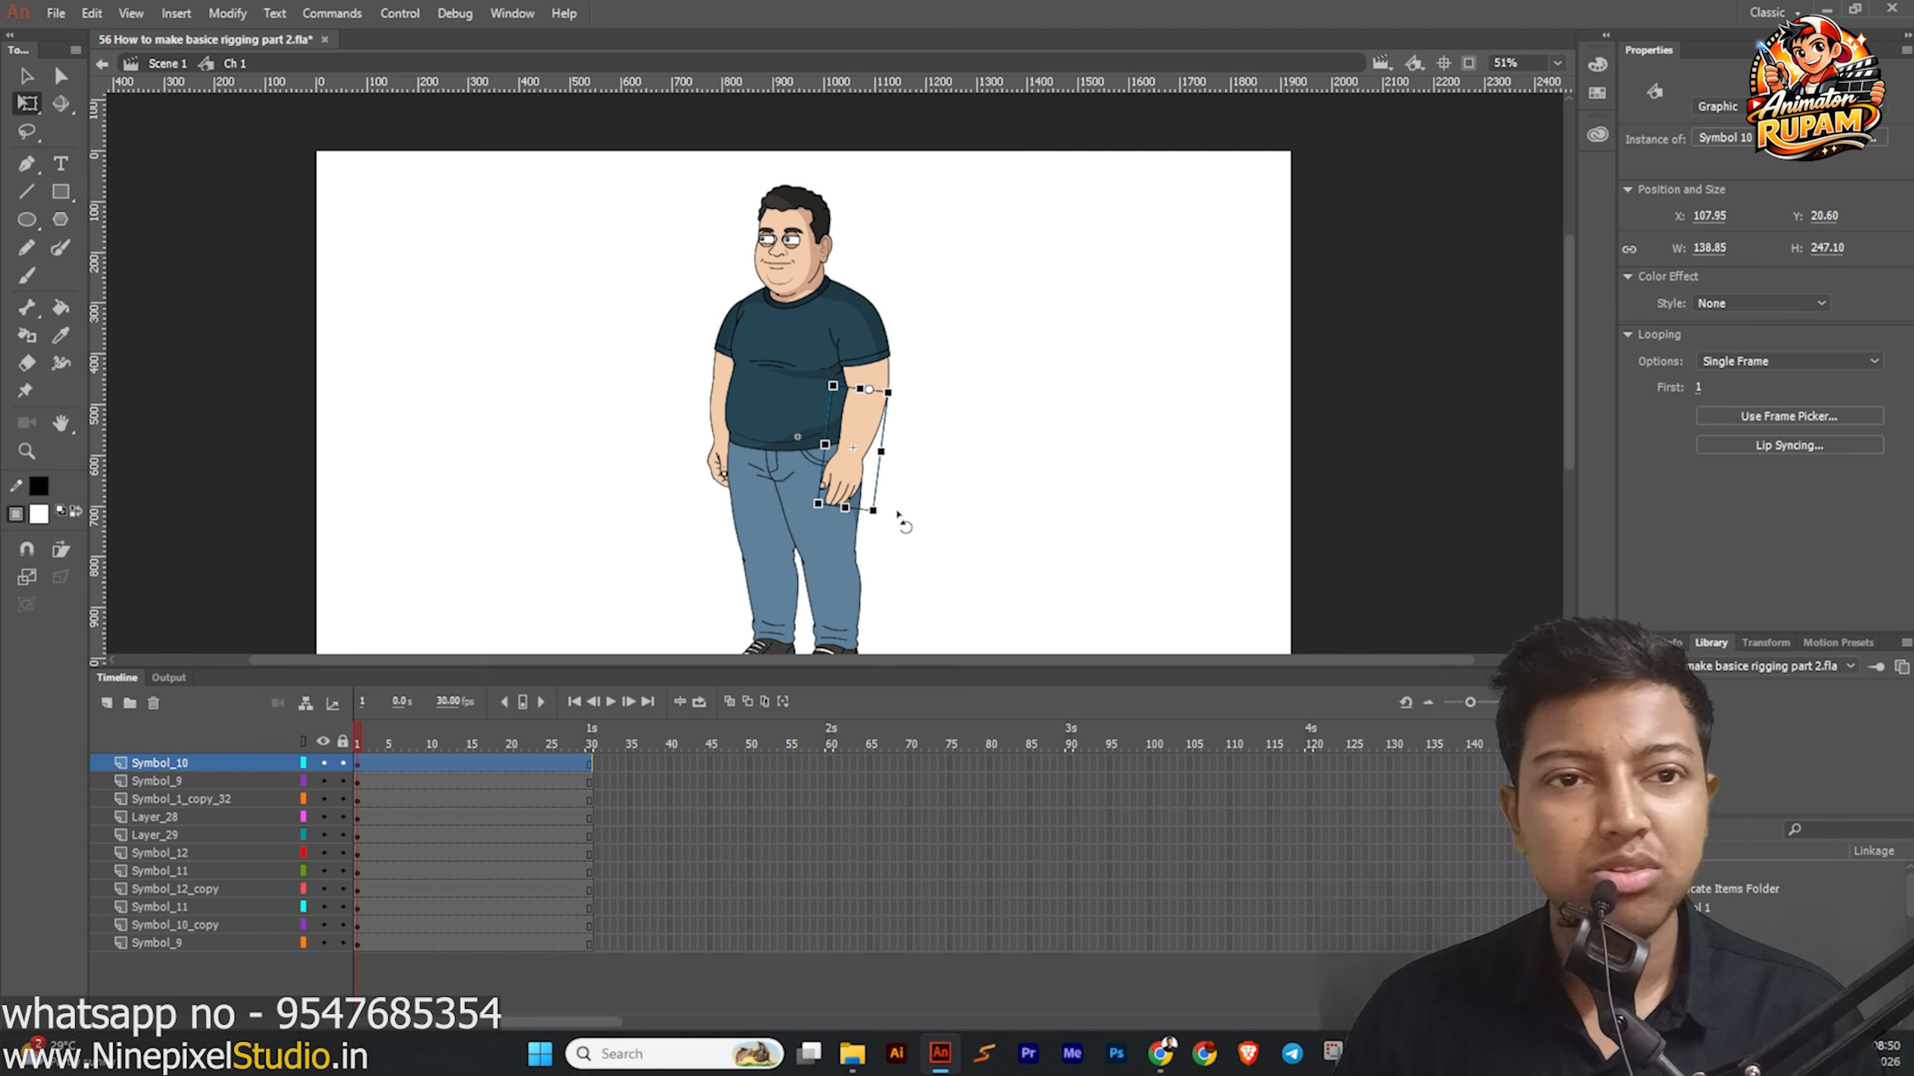
drag(891, 513, 908, 518)
click(926, 481)
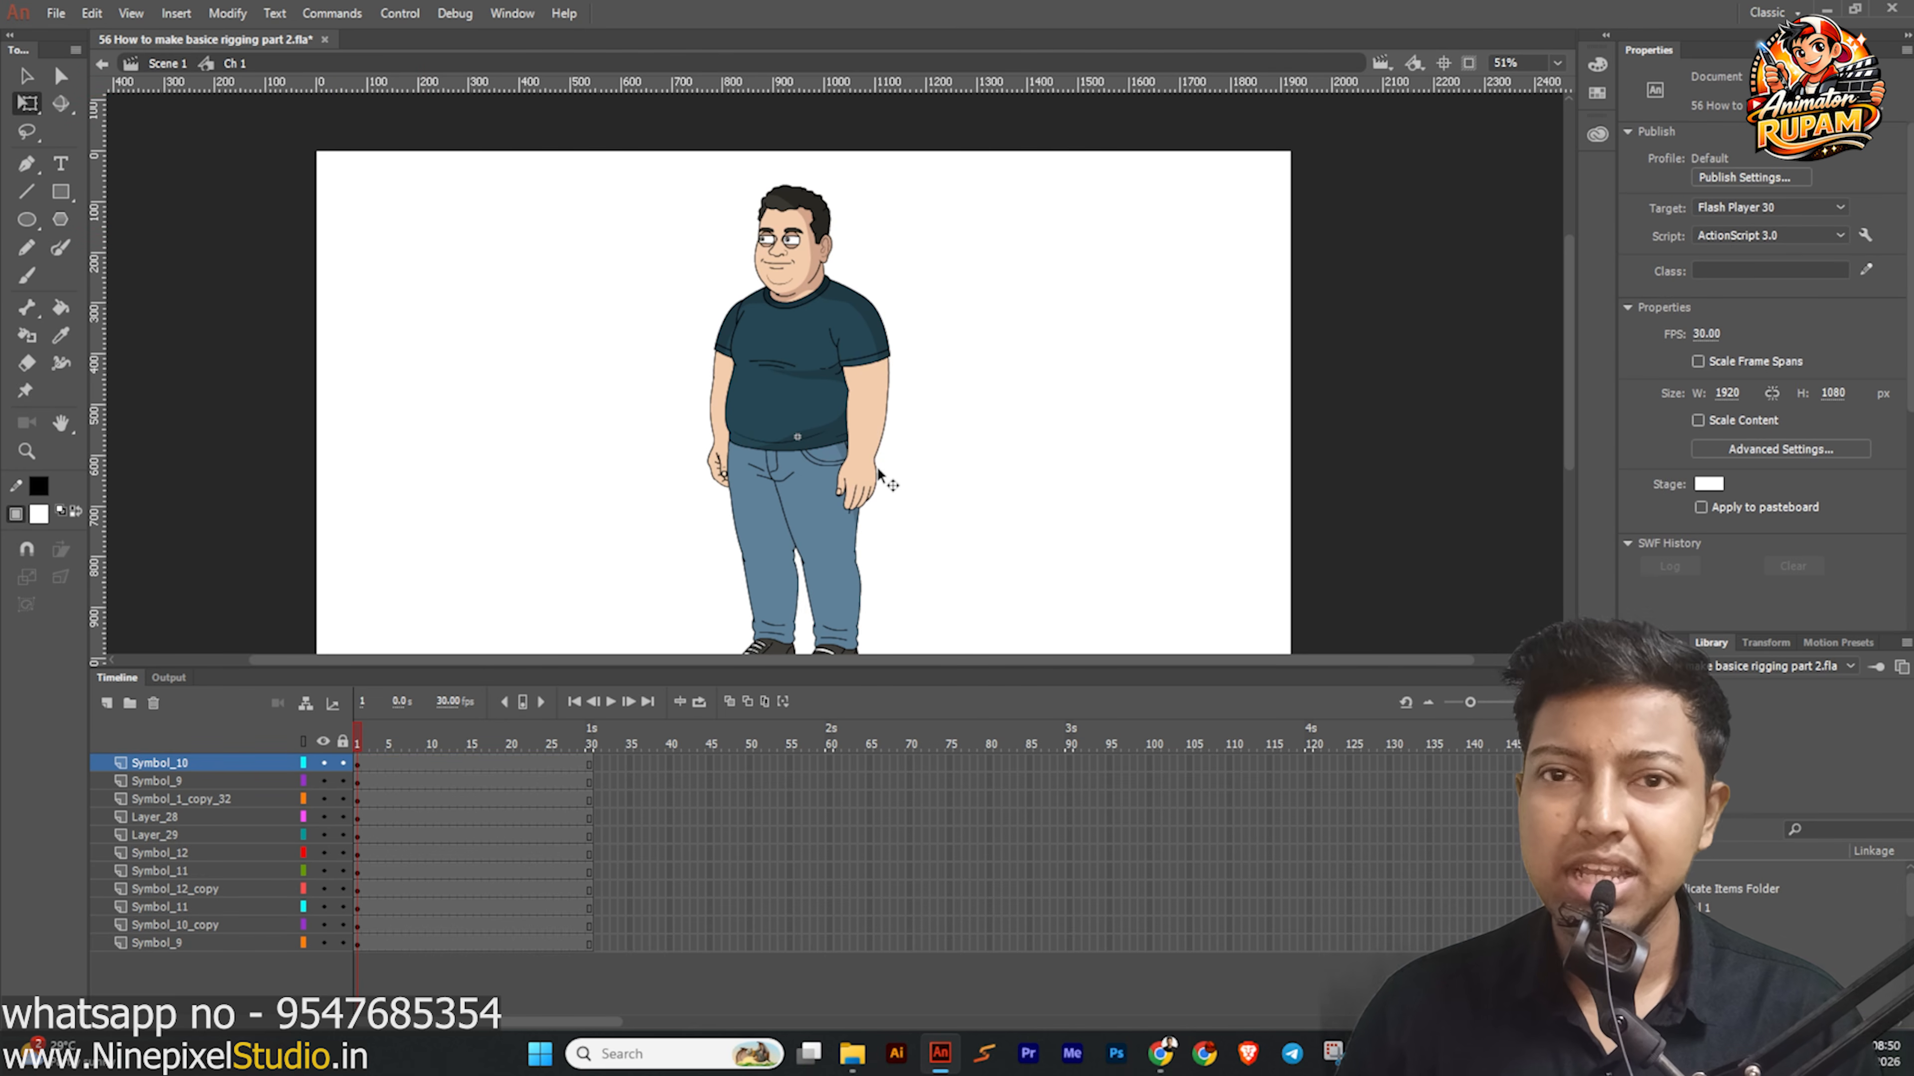
click(874, 477)
drag(906, 518, 896, 521)
click(894, 480)
scroll(893, 480, down, 1)
key(ctrl+s)
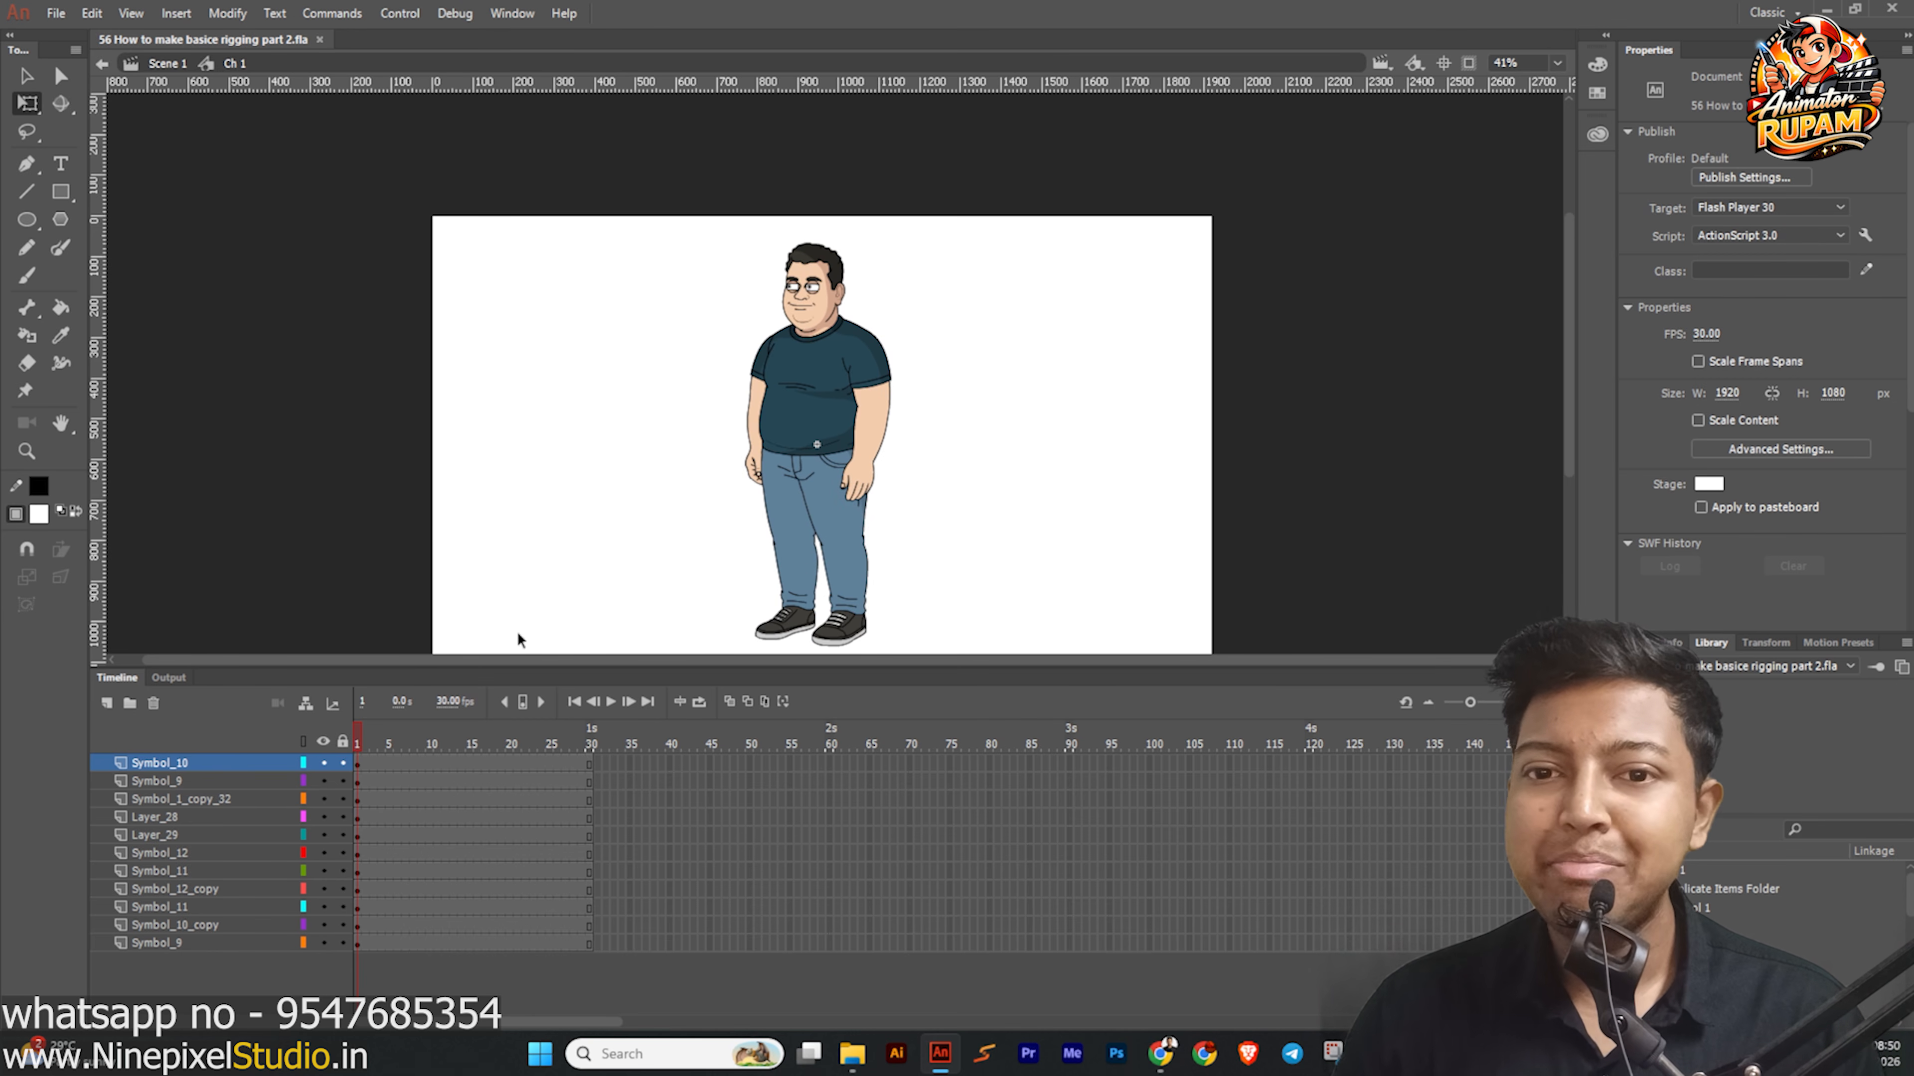
Turn the layer parenting view on in the timeline and off again.
click(303, 704)
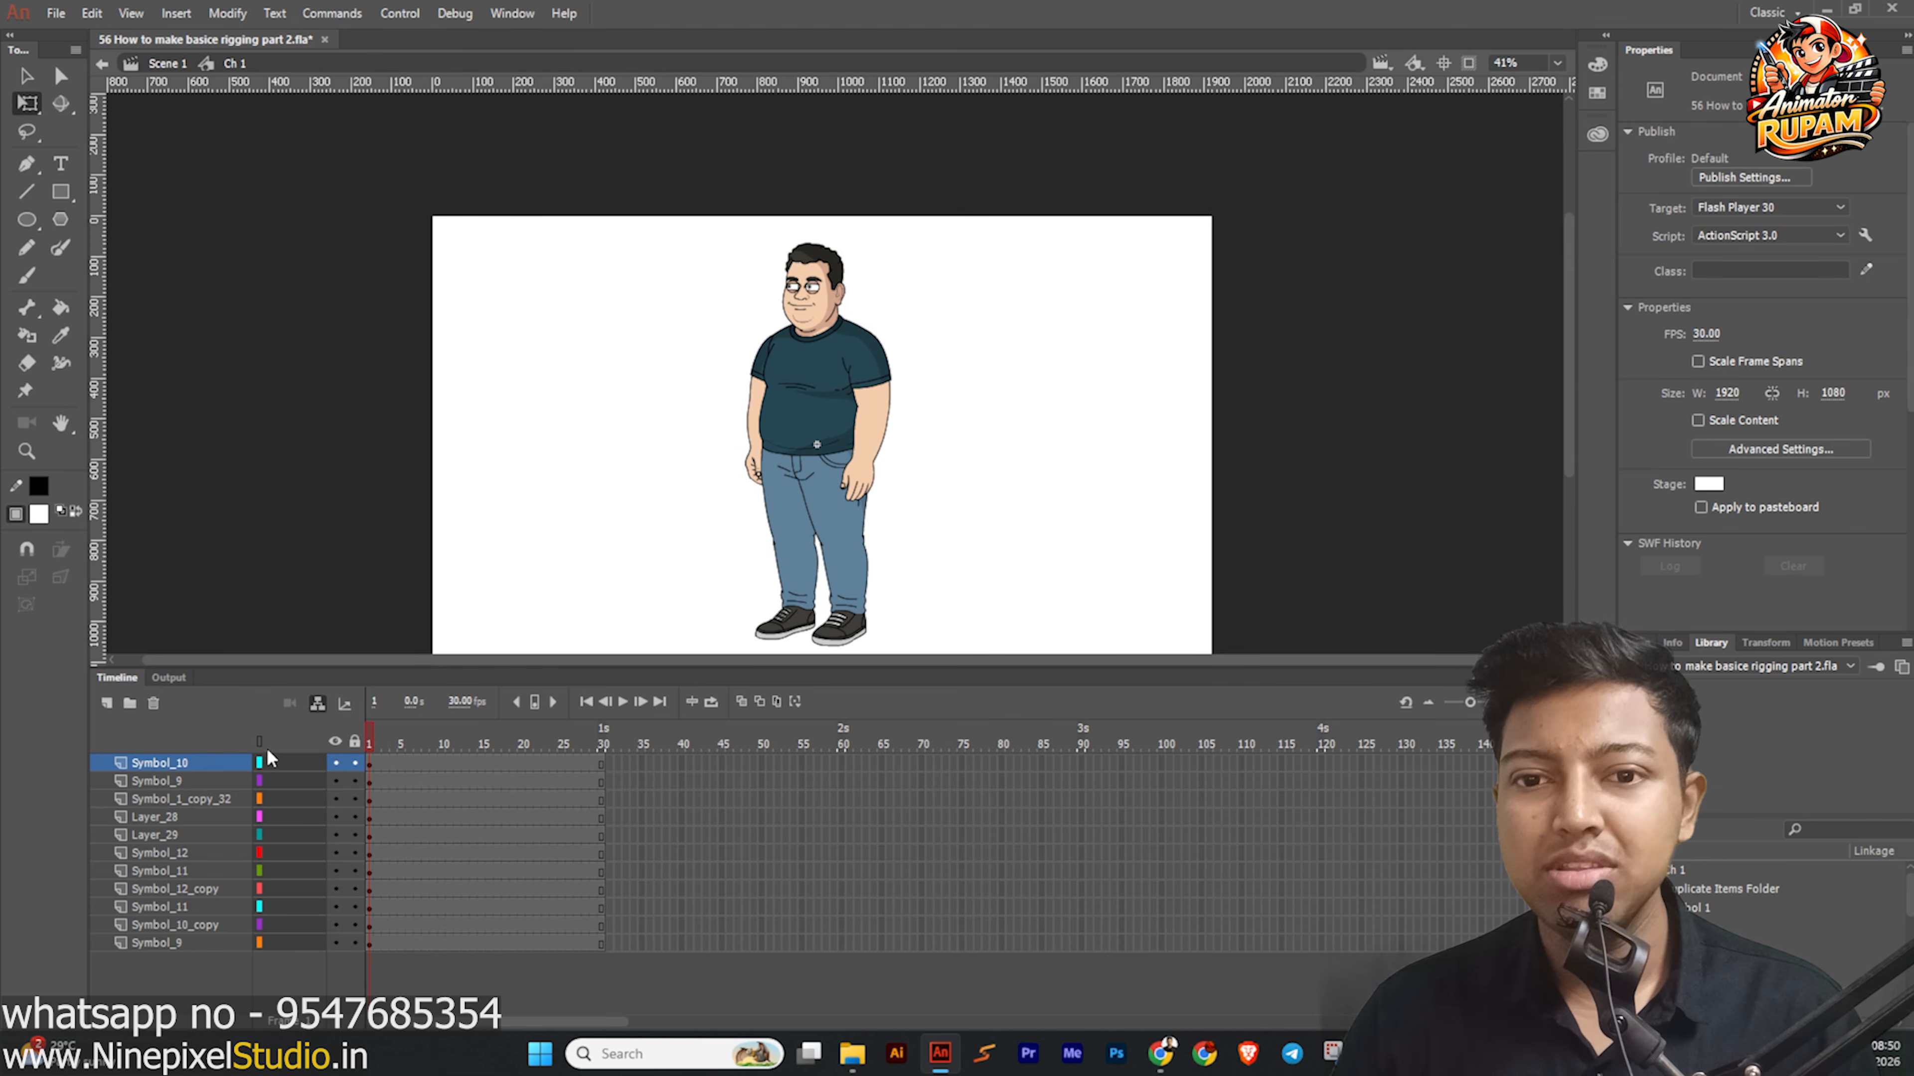
click(319, 703)
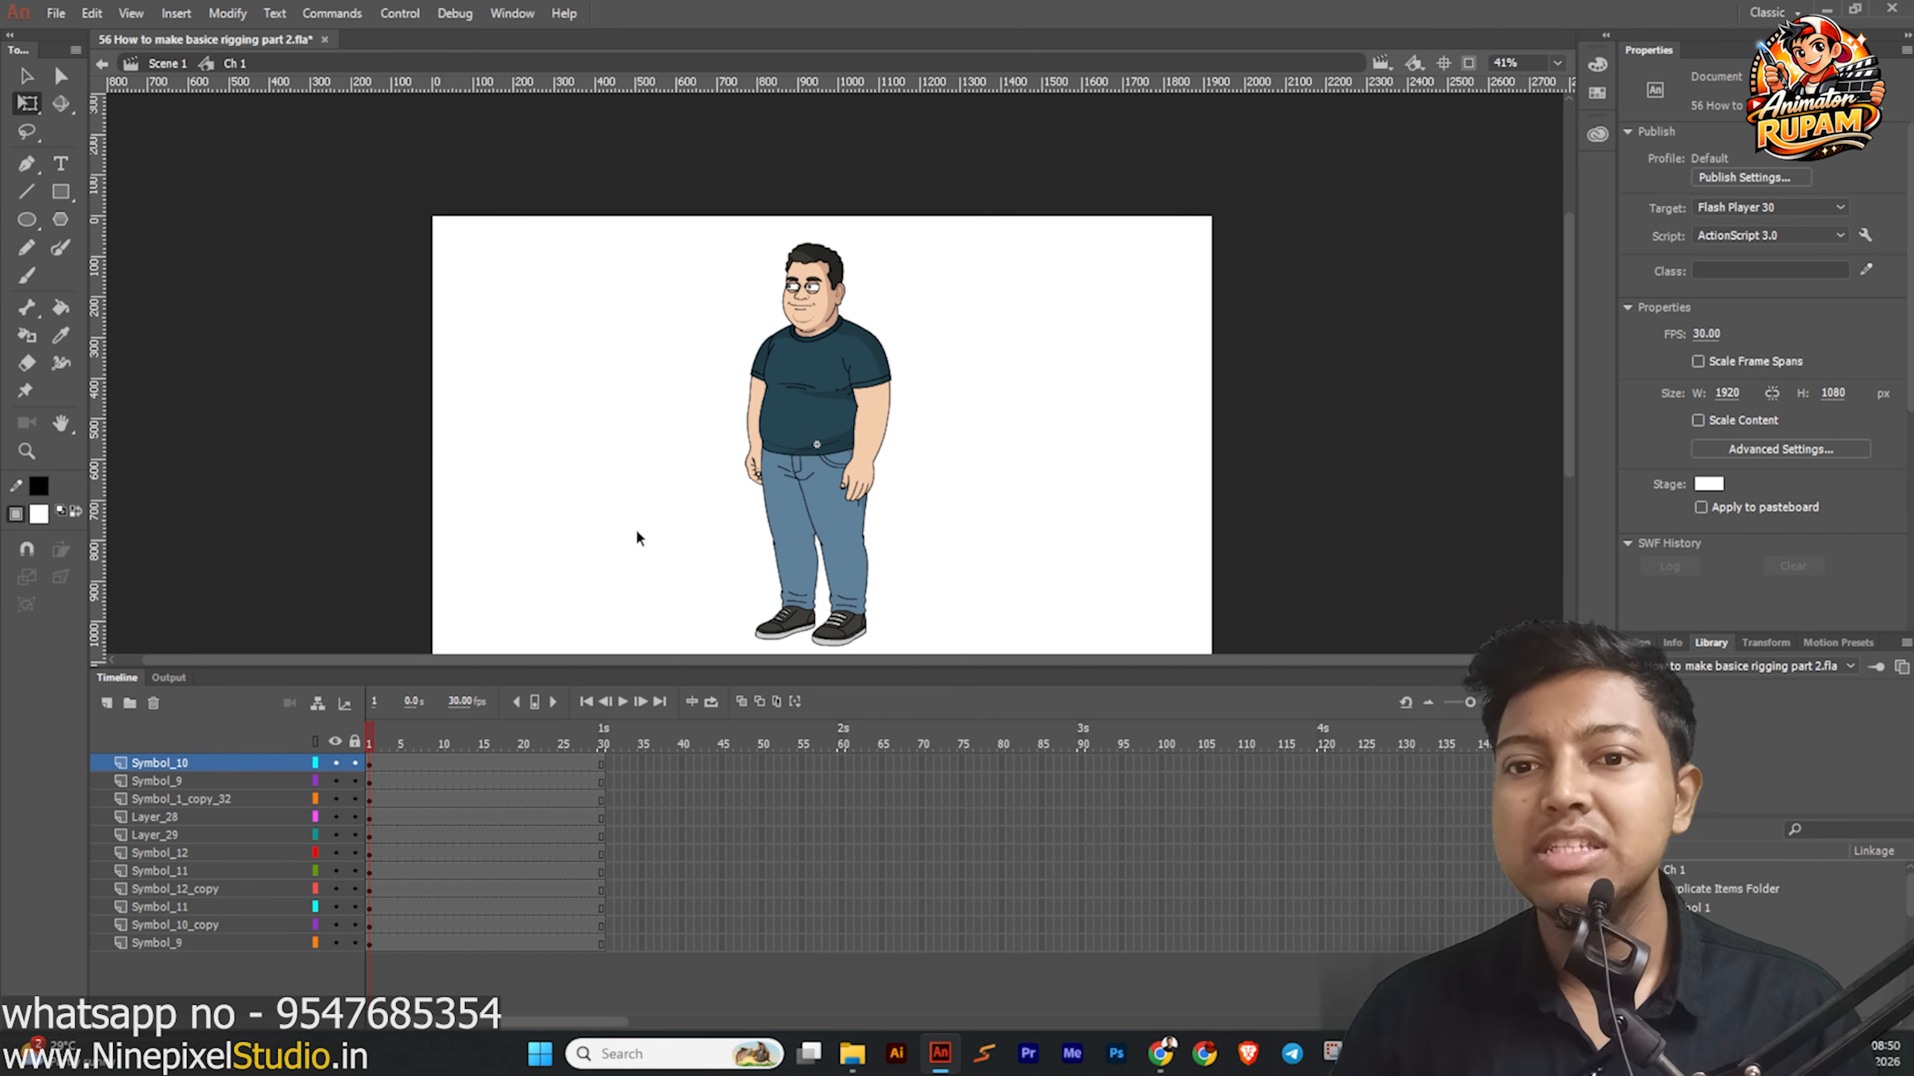
scroll(896, 419, up, 2)
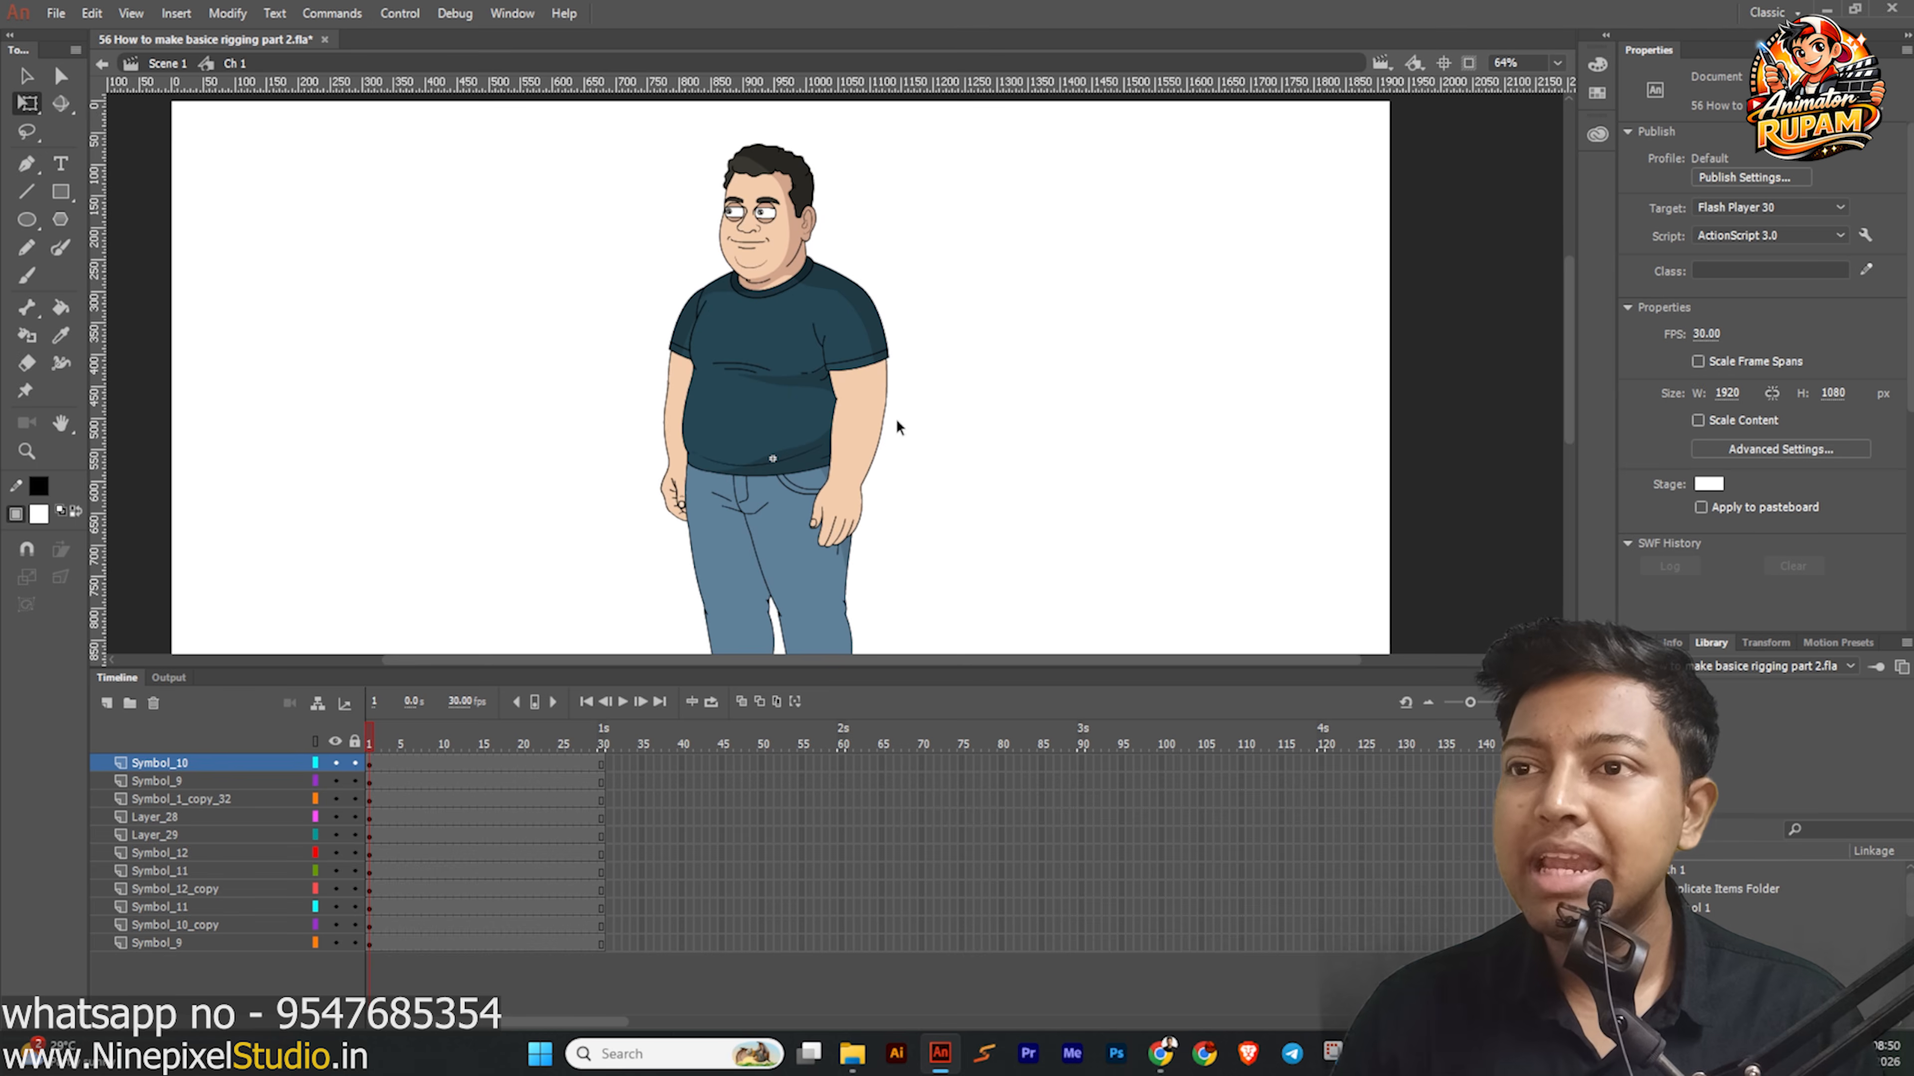
scroll(837, 428, down, 1)
scroll(838, 434, down, 2)
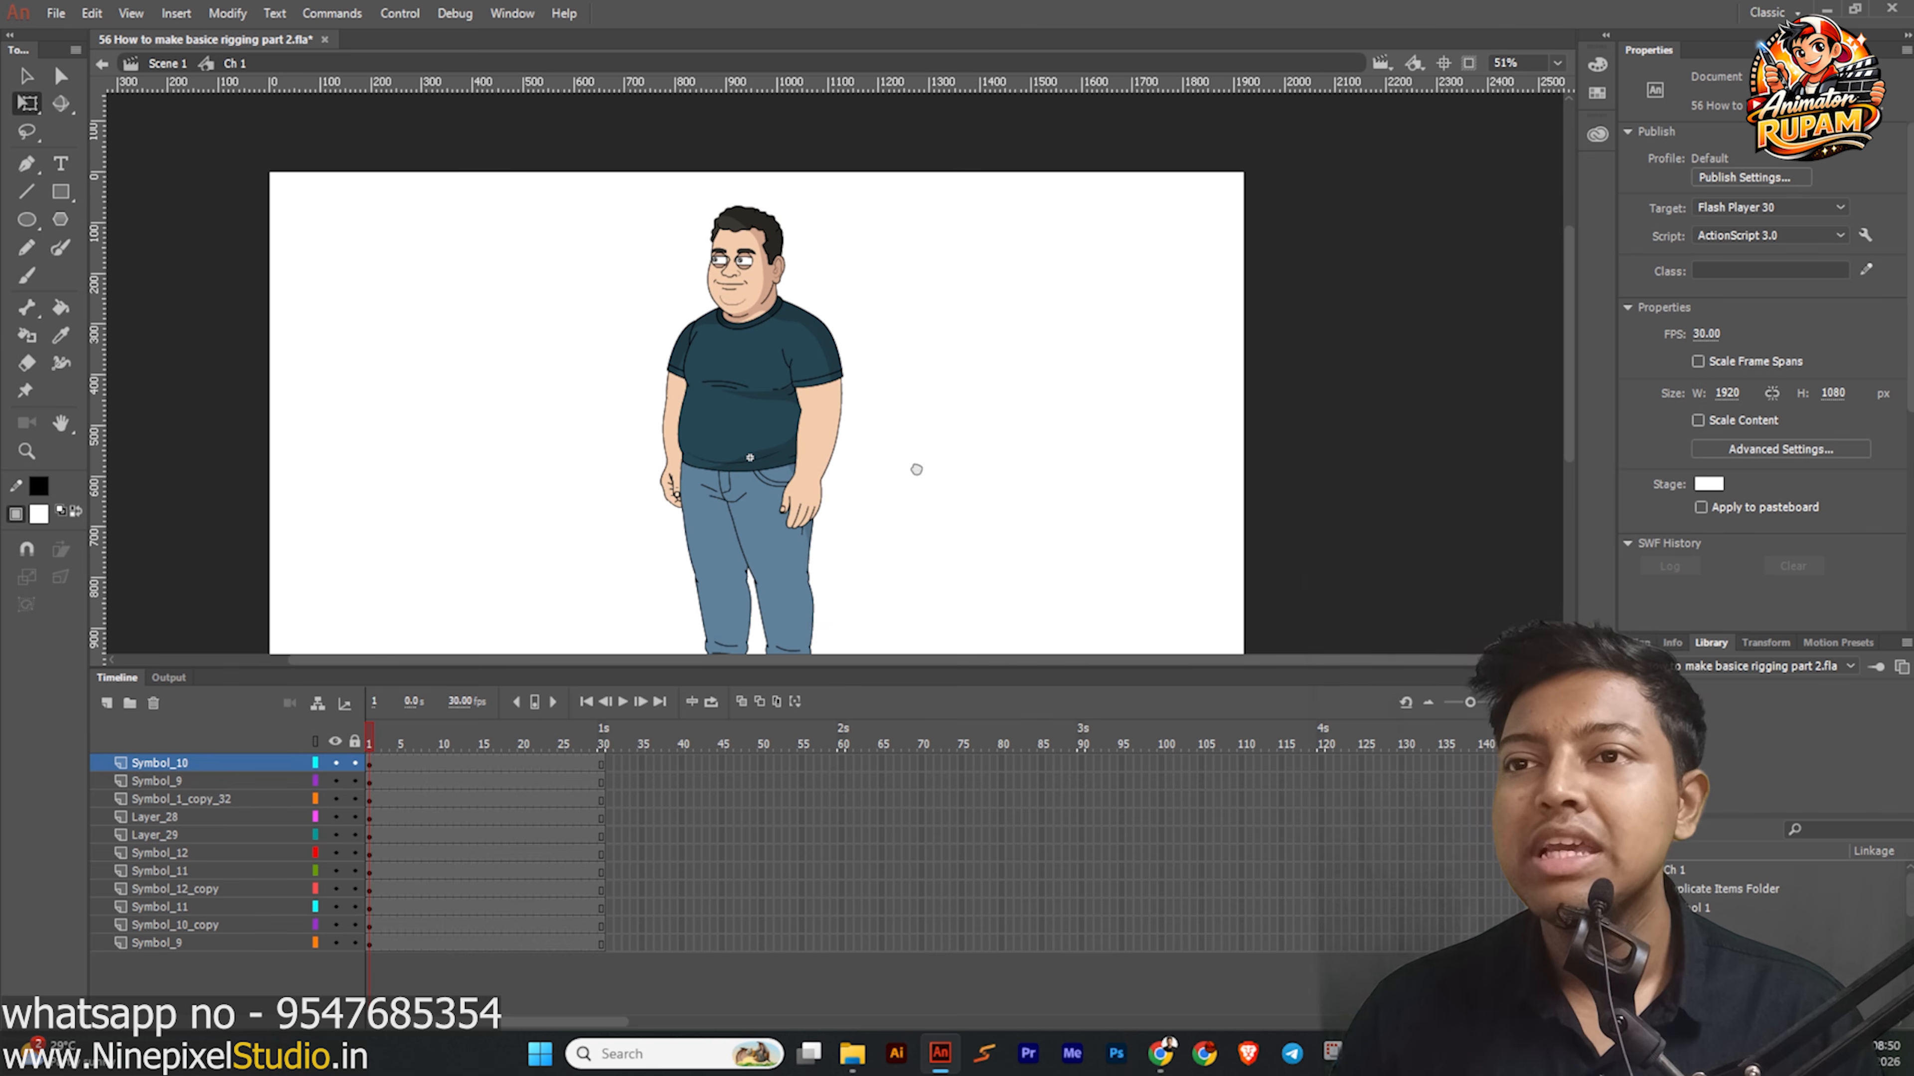
drag(717, 284, 1005, 655)
scroll(939, 441, up, 2)
click(942, 439)
scroll(858, 408, up, 1)
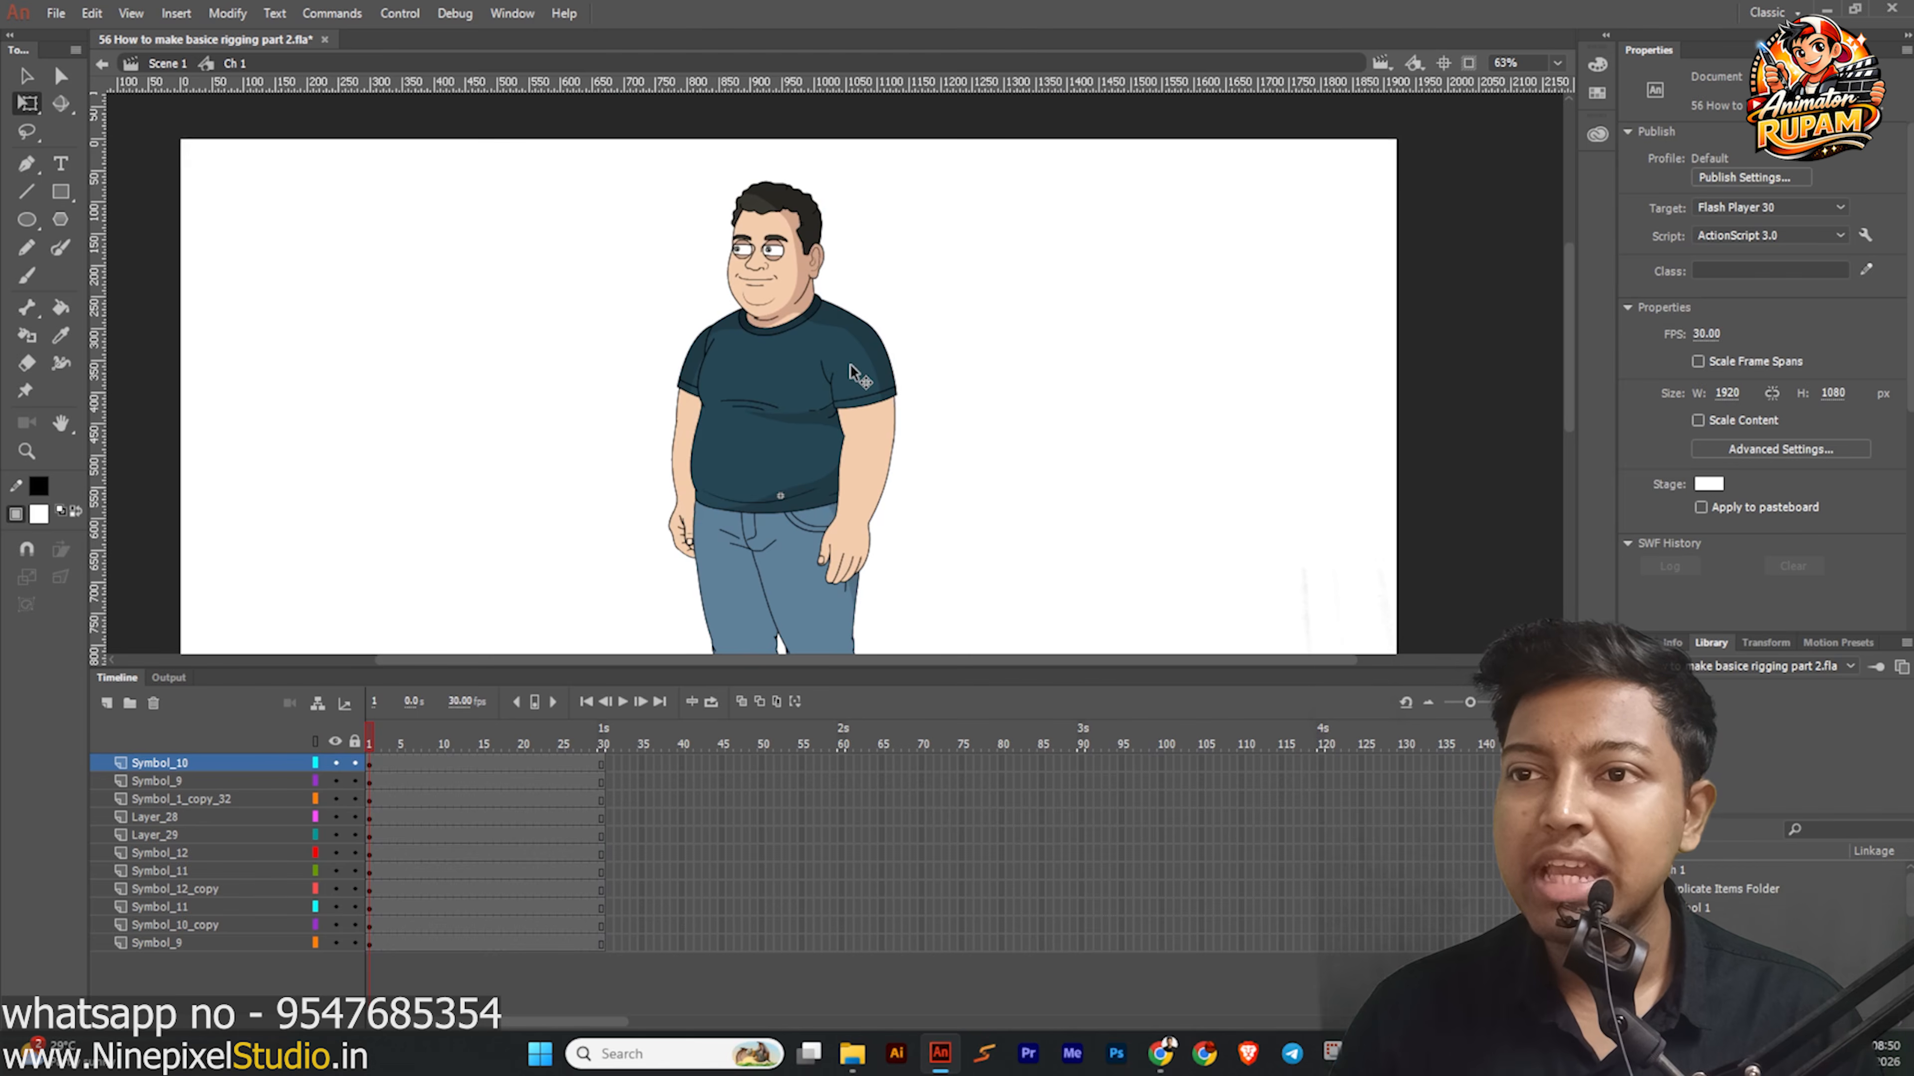
Try rotating only the front upper arm toward the chest about the shoulder, and undo the rotation.
click(857, 378)
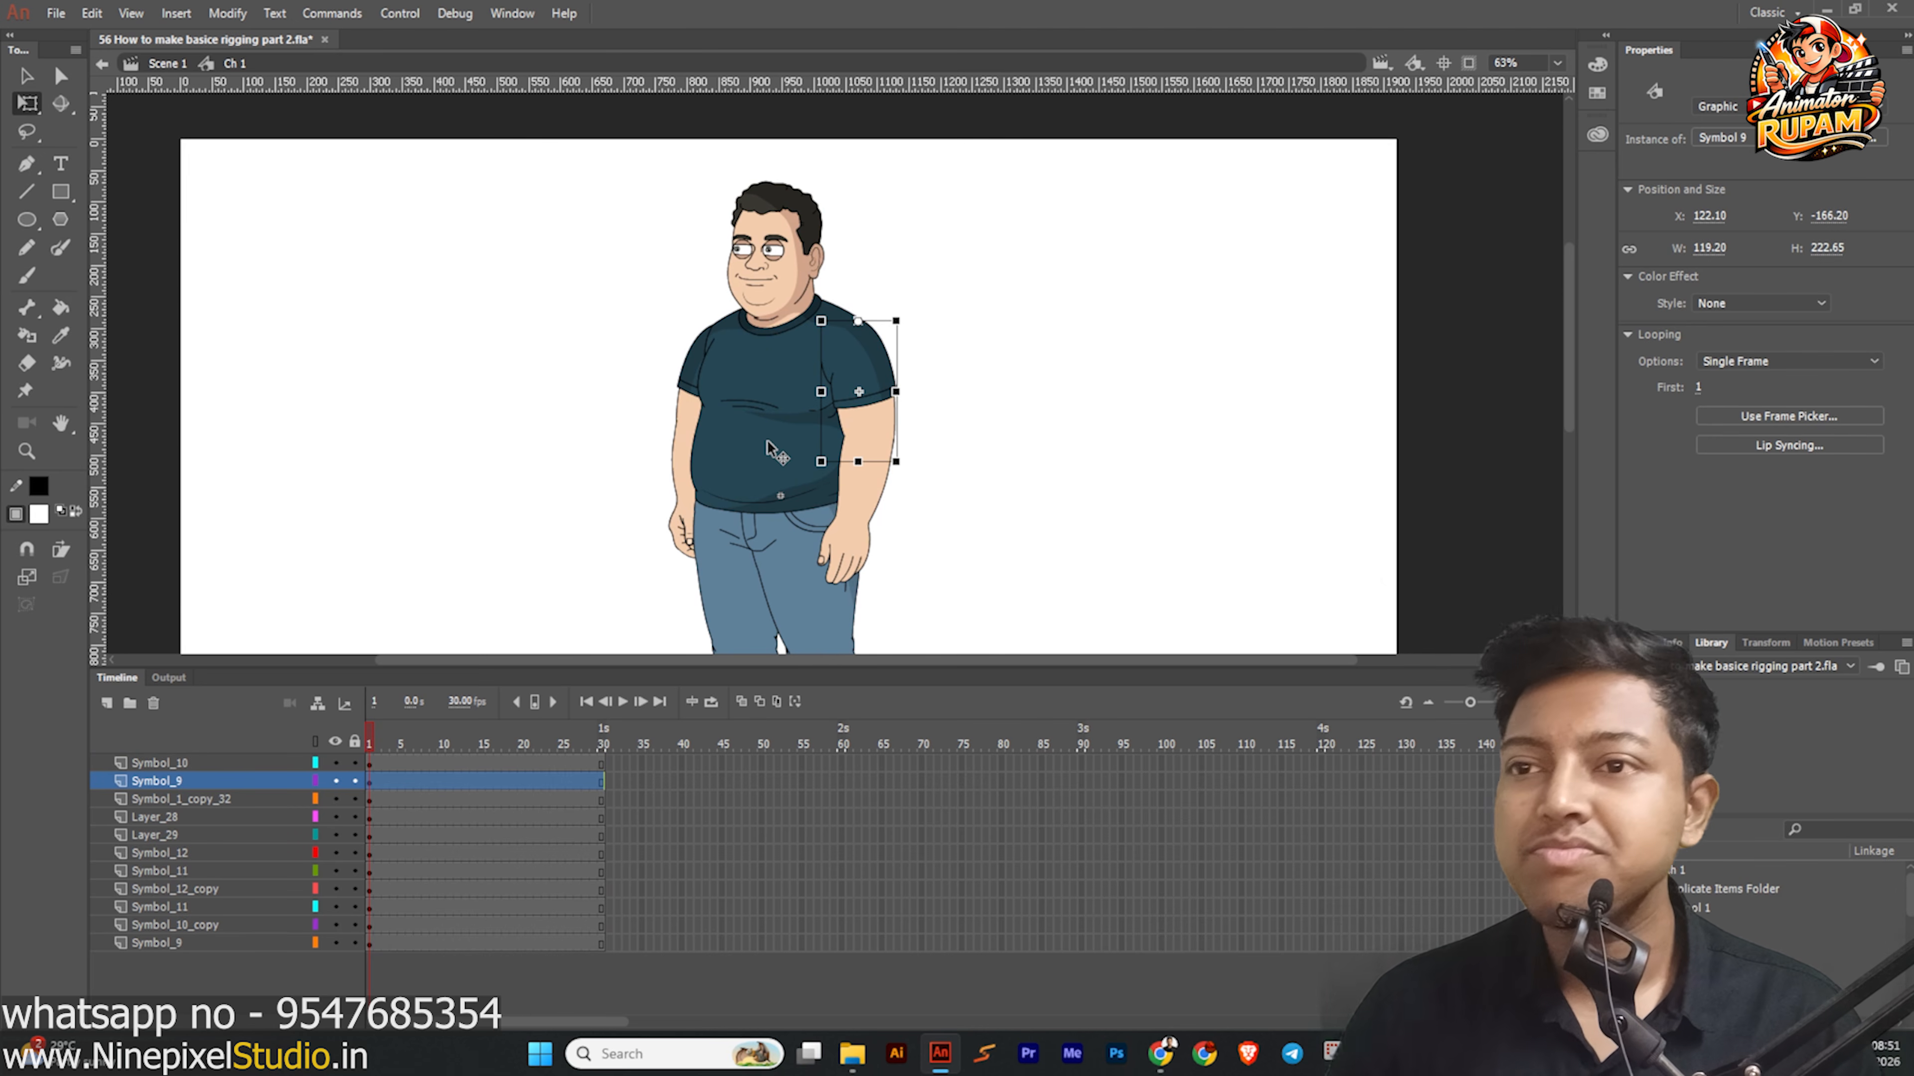
drag(908, 479, 713, 463)
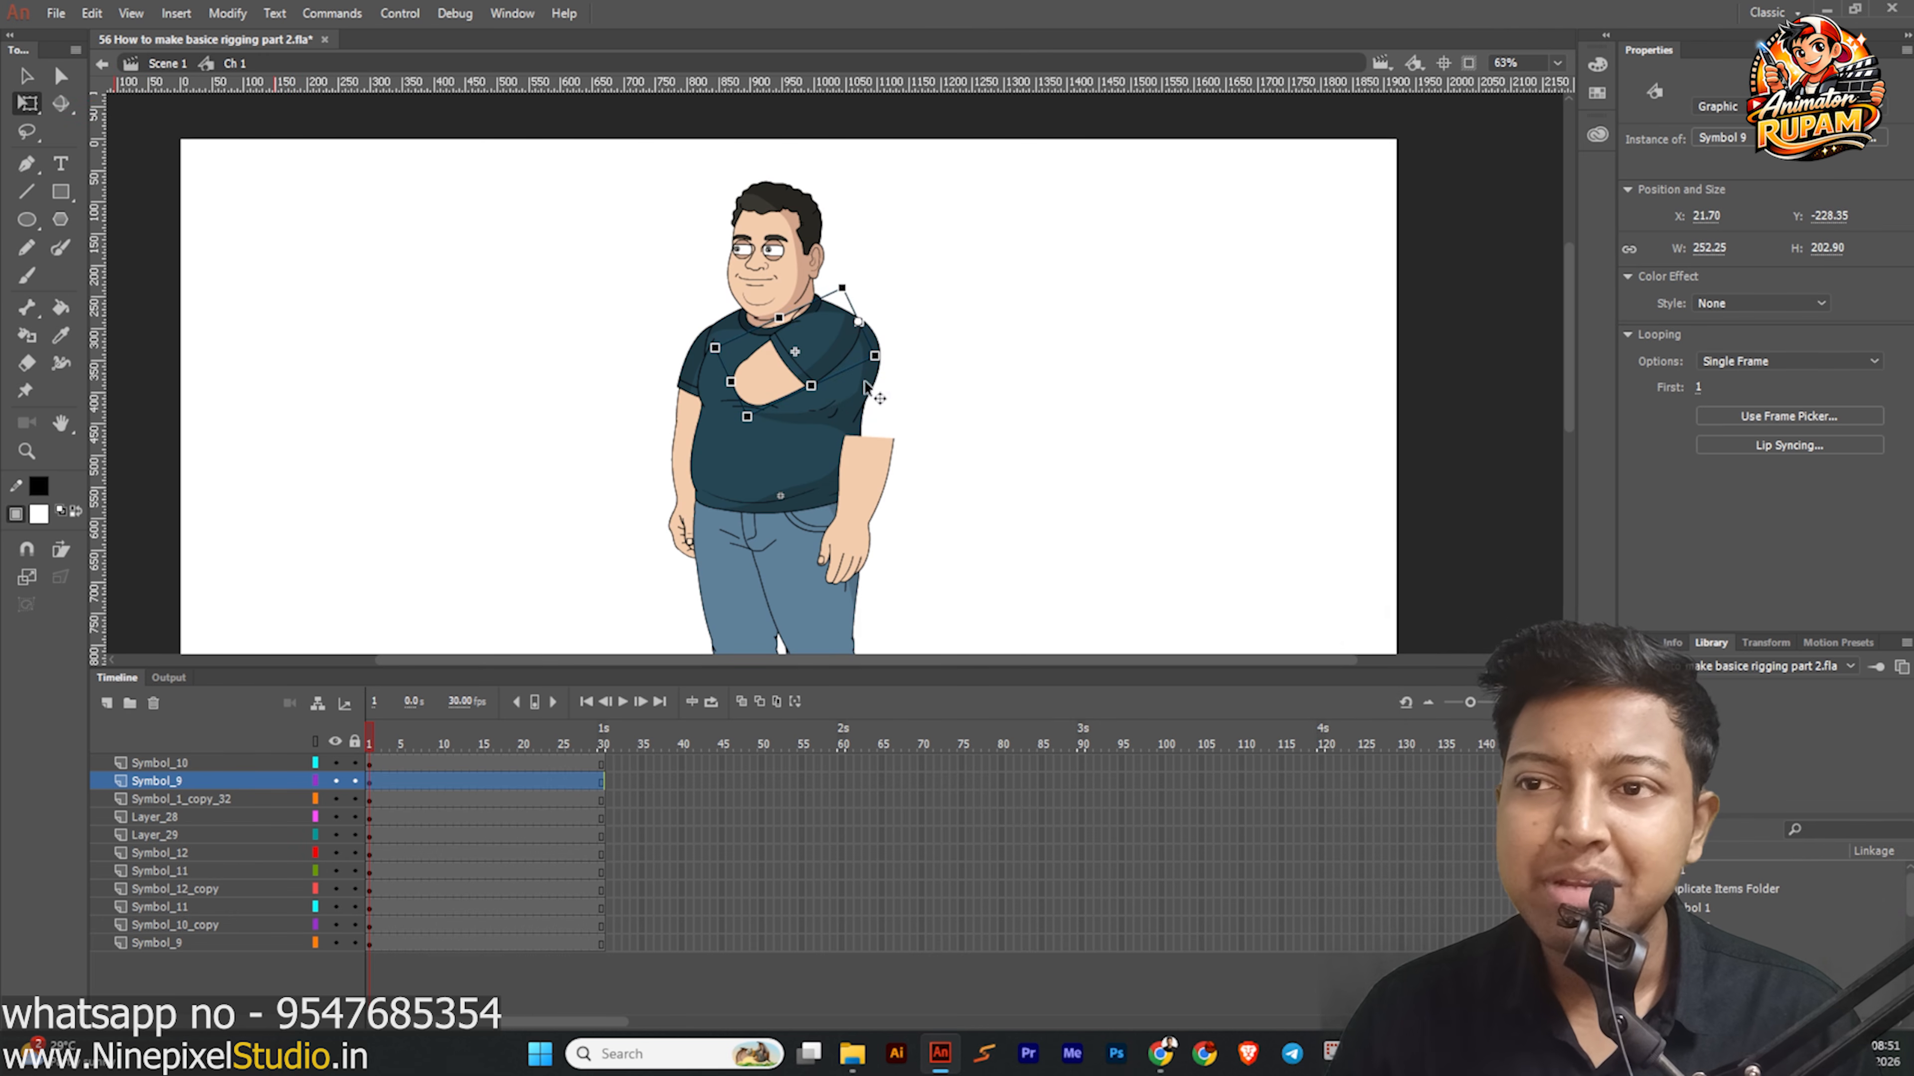
key(ctrl+z)
click(971, 431)
Try rotating the front forearm and upper arm together across the belly about the shoulder pivot, and undo it.
click(873, 498)
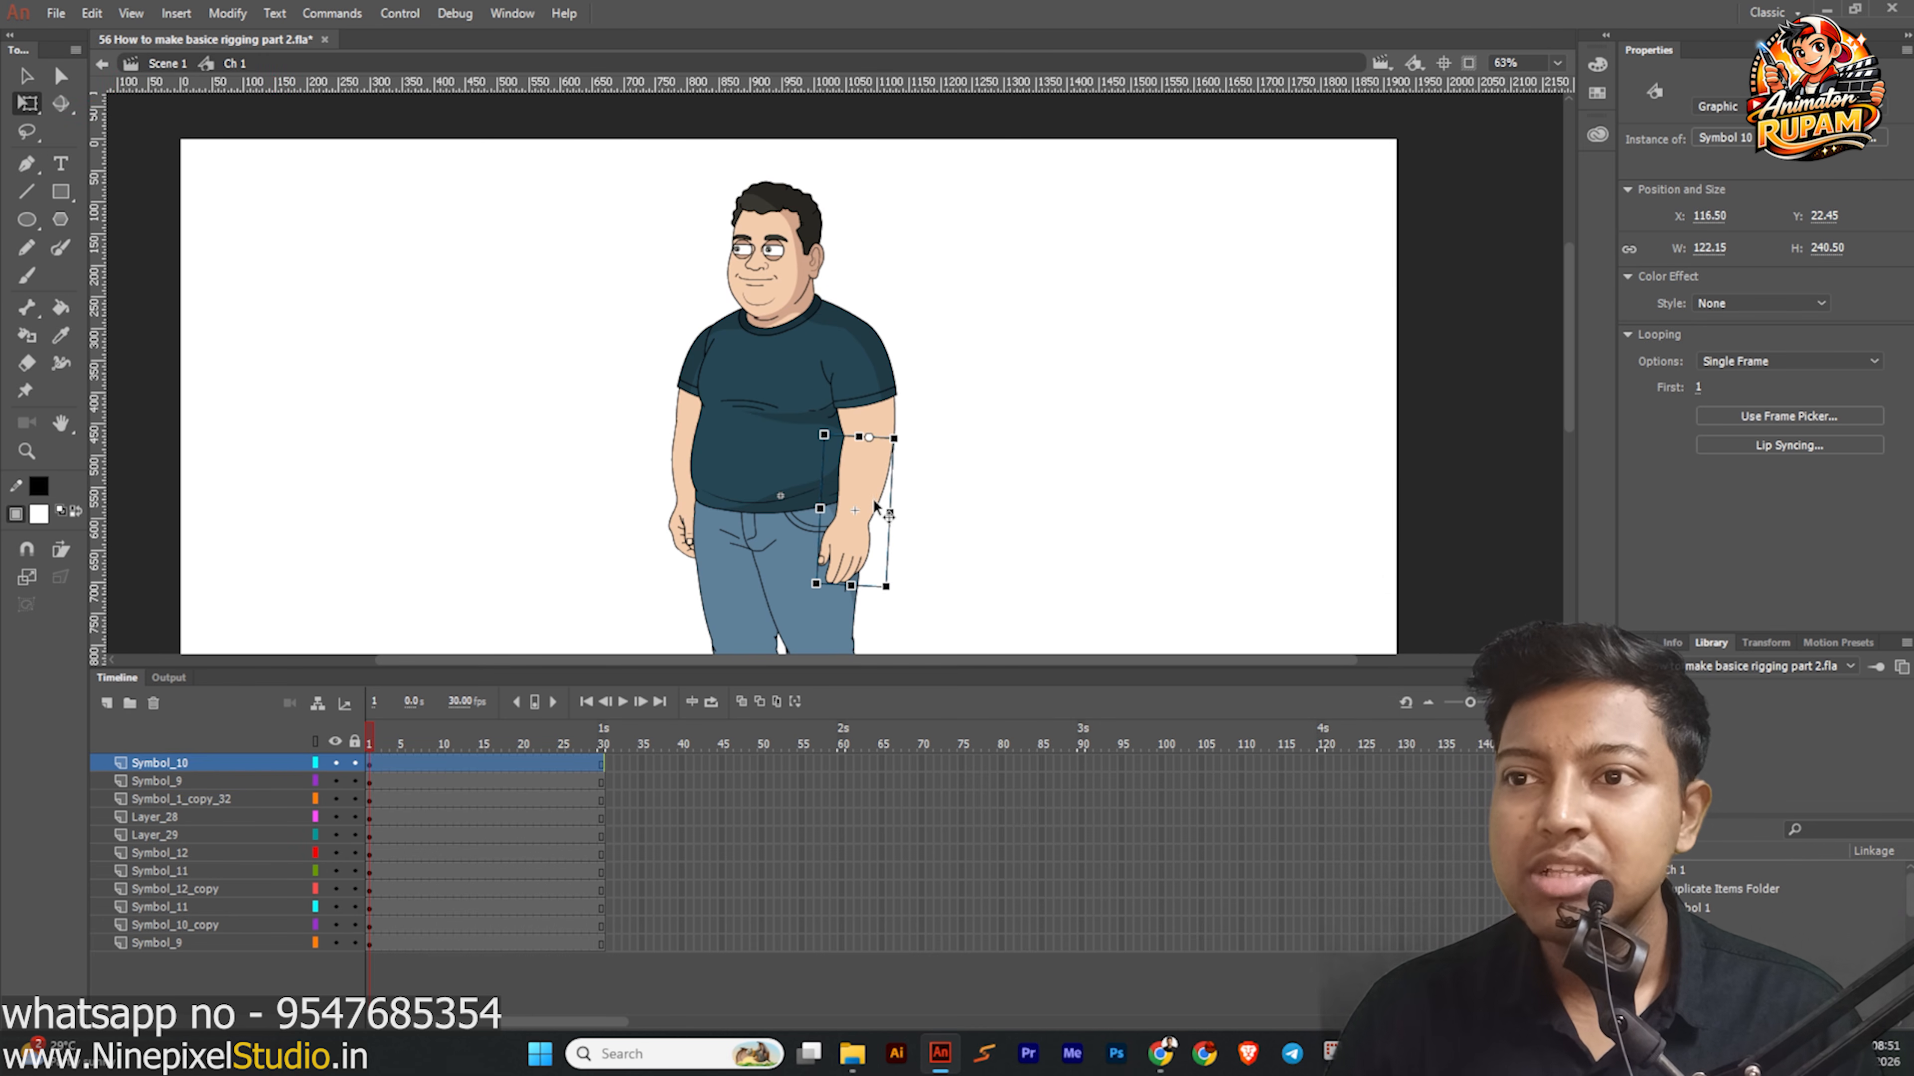
click(880, 381)
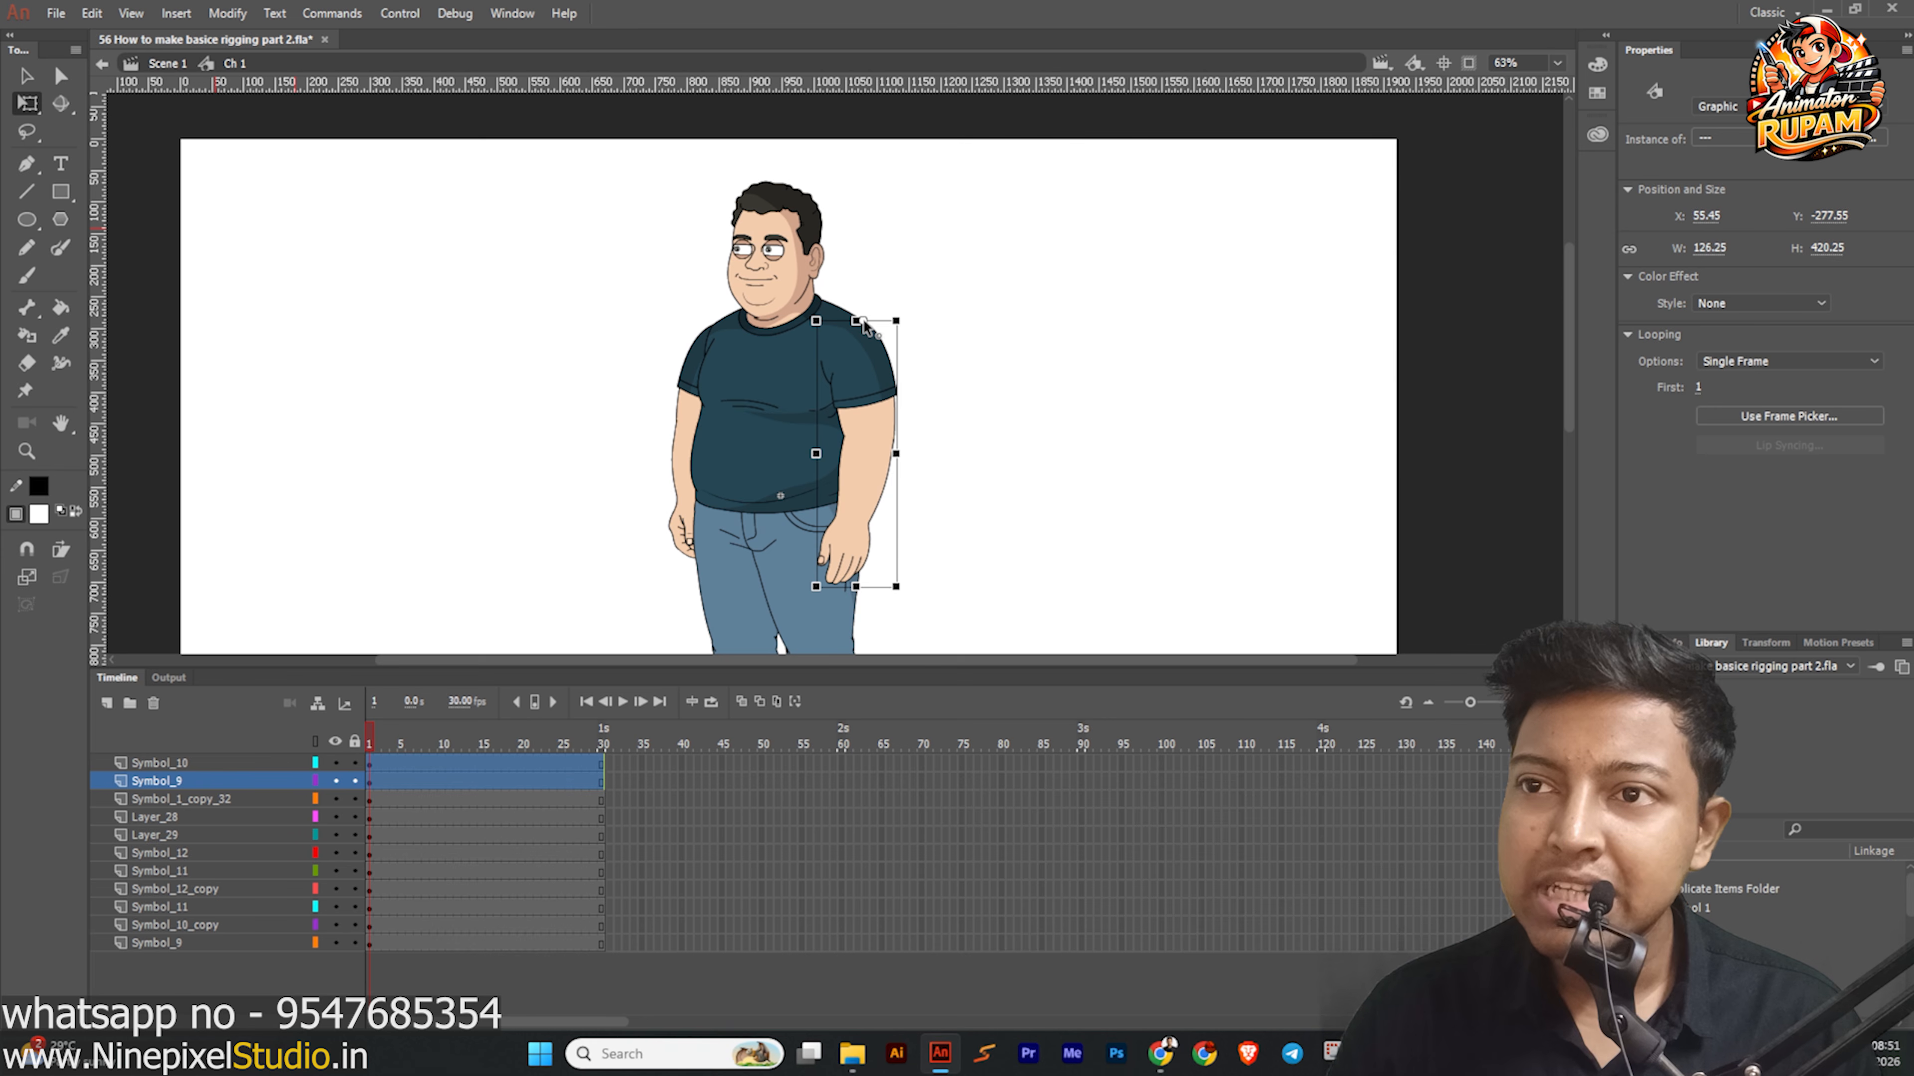
drag(861, 325, 862, 328)
drag(915, 600, 752, 567)
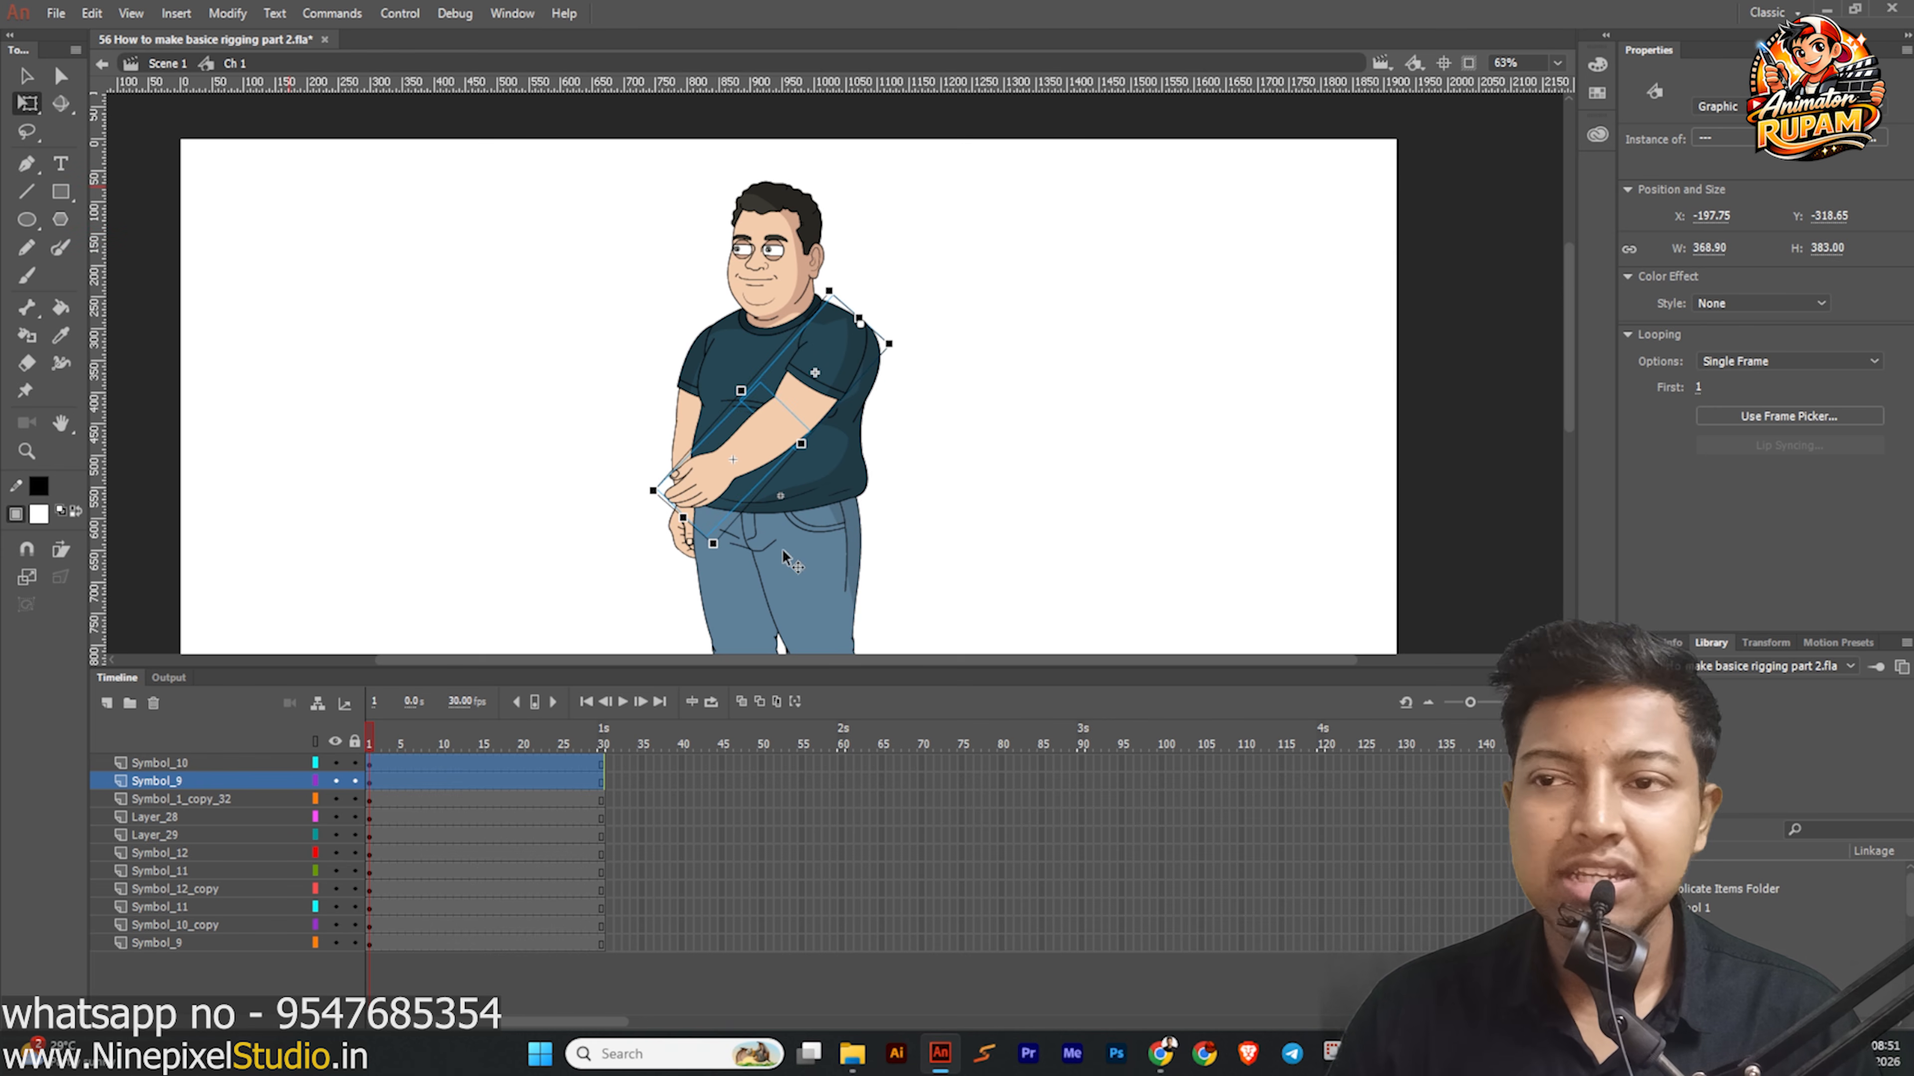
click(969, 493)
key(ctrl+z)
key(ctrl+z)
click(905, 525)
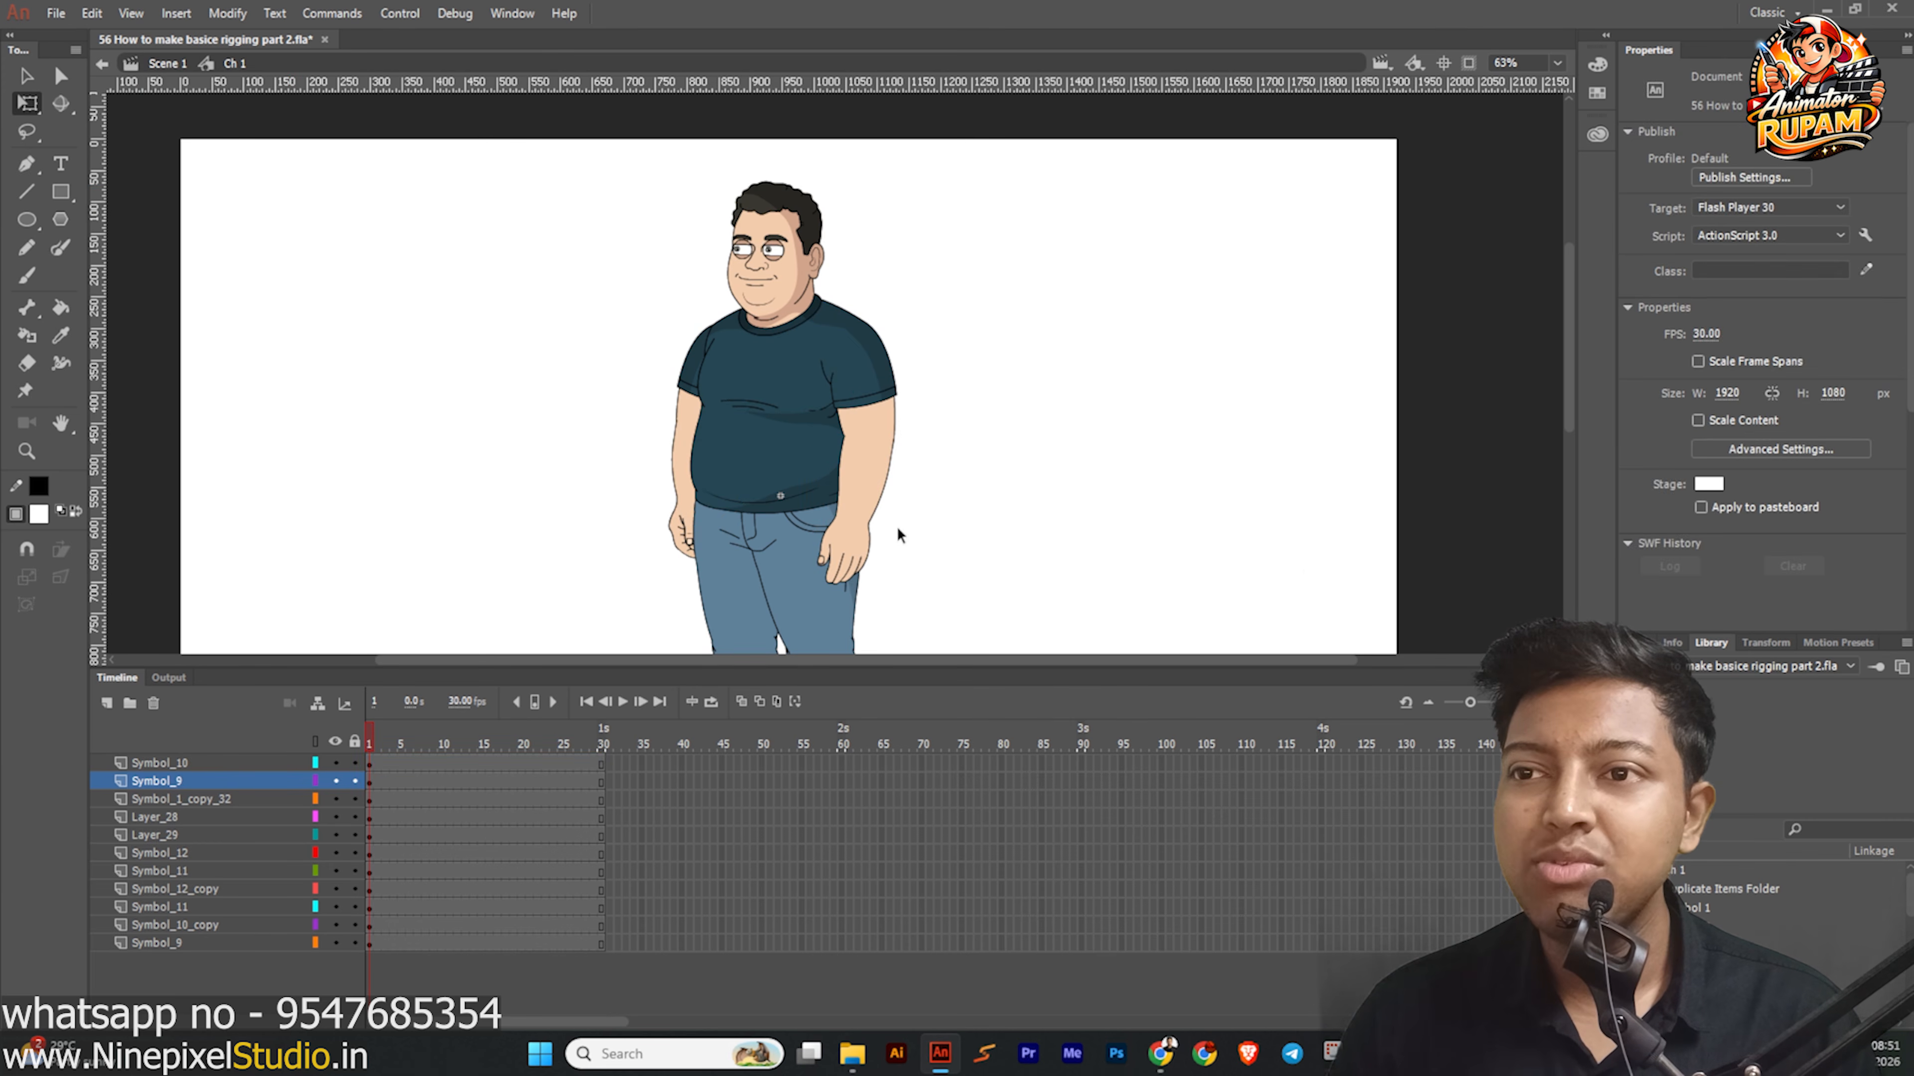
Try rotating only the front upper arm up across the chest about the shoulder, and undo the rotation.
scroll(892, 531, up, 3)
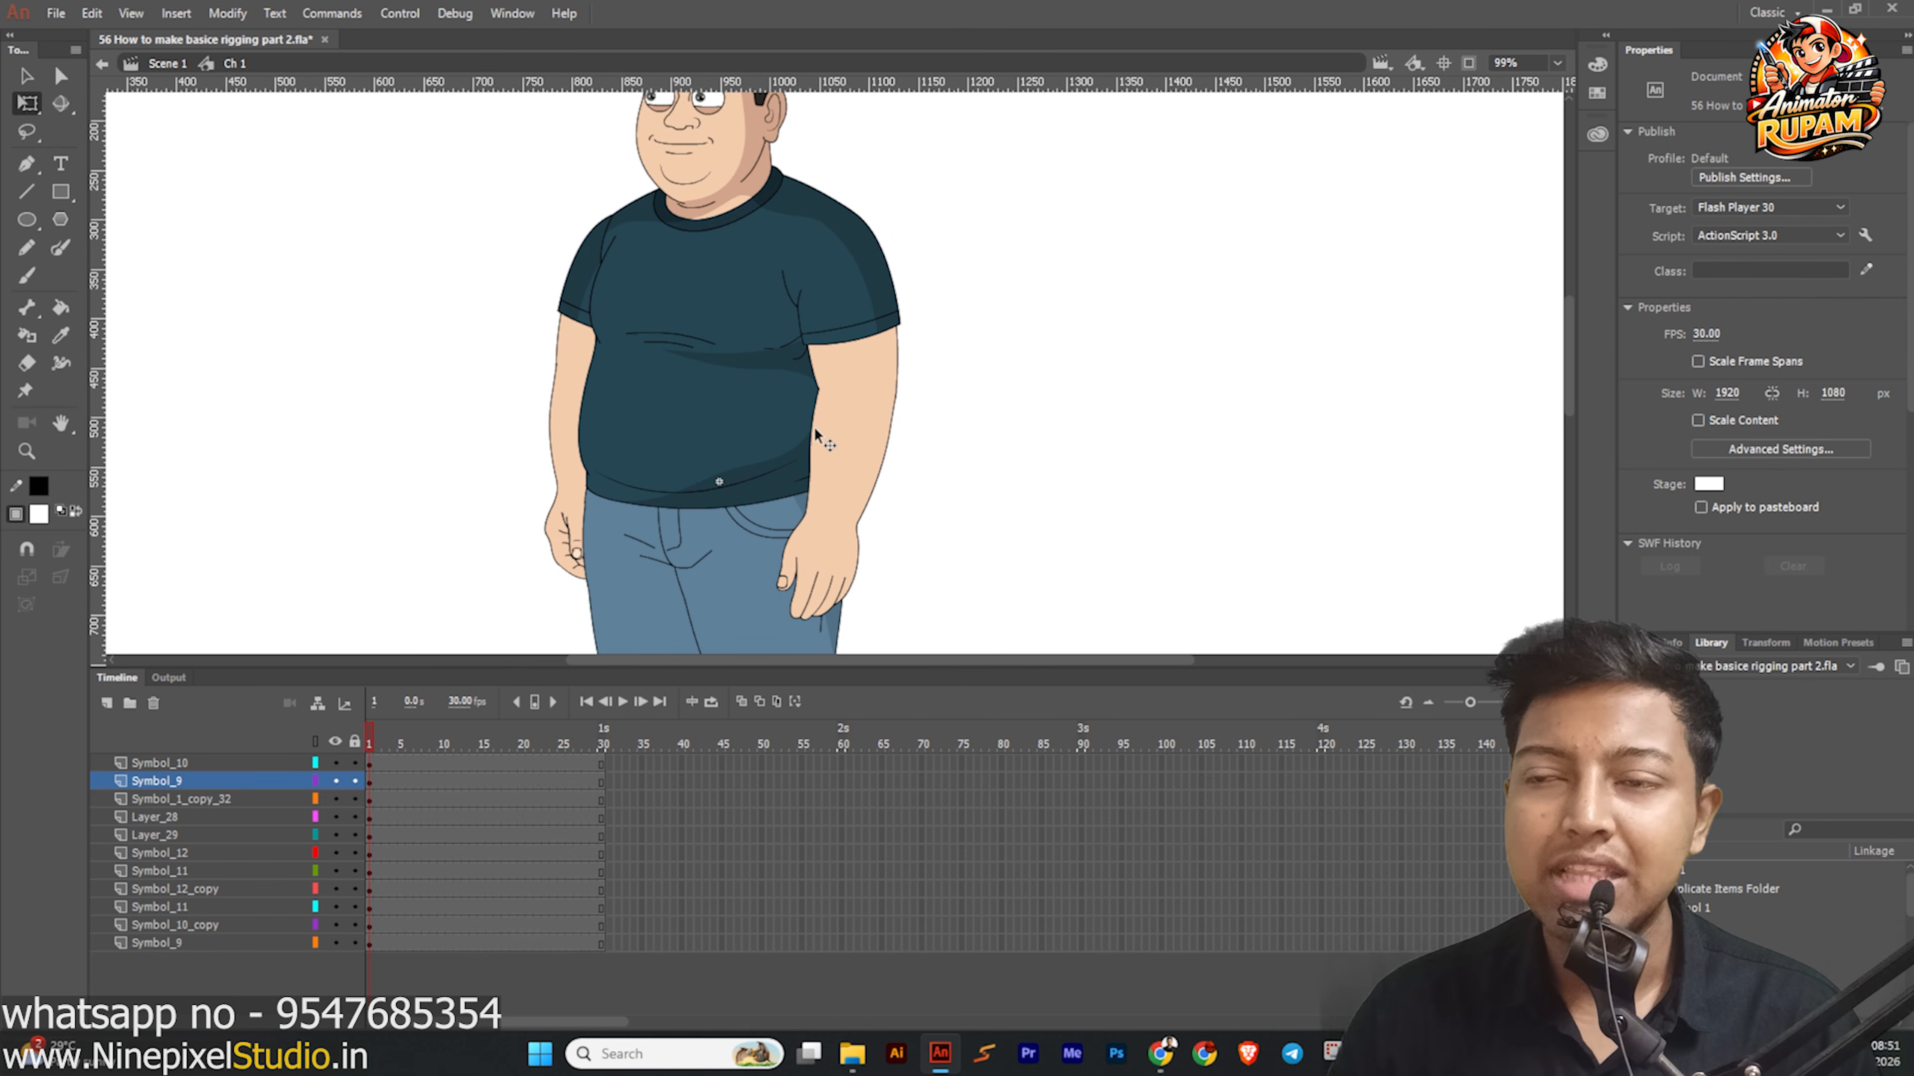
click(878, 389)
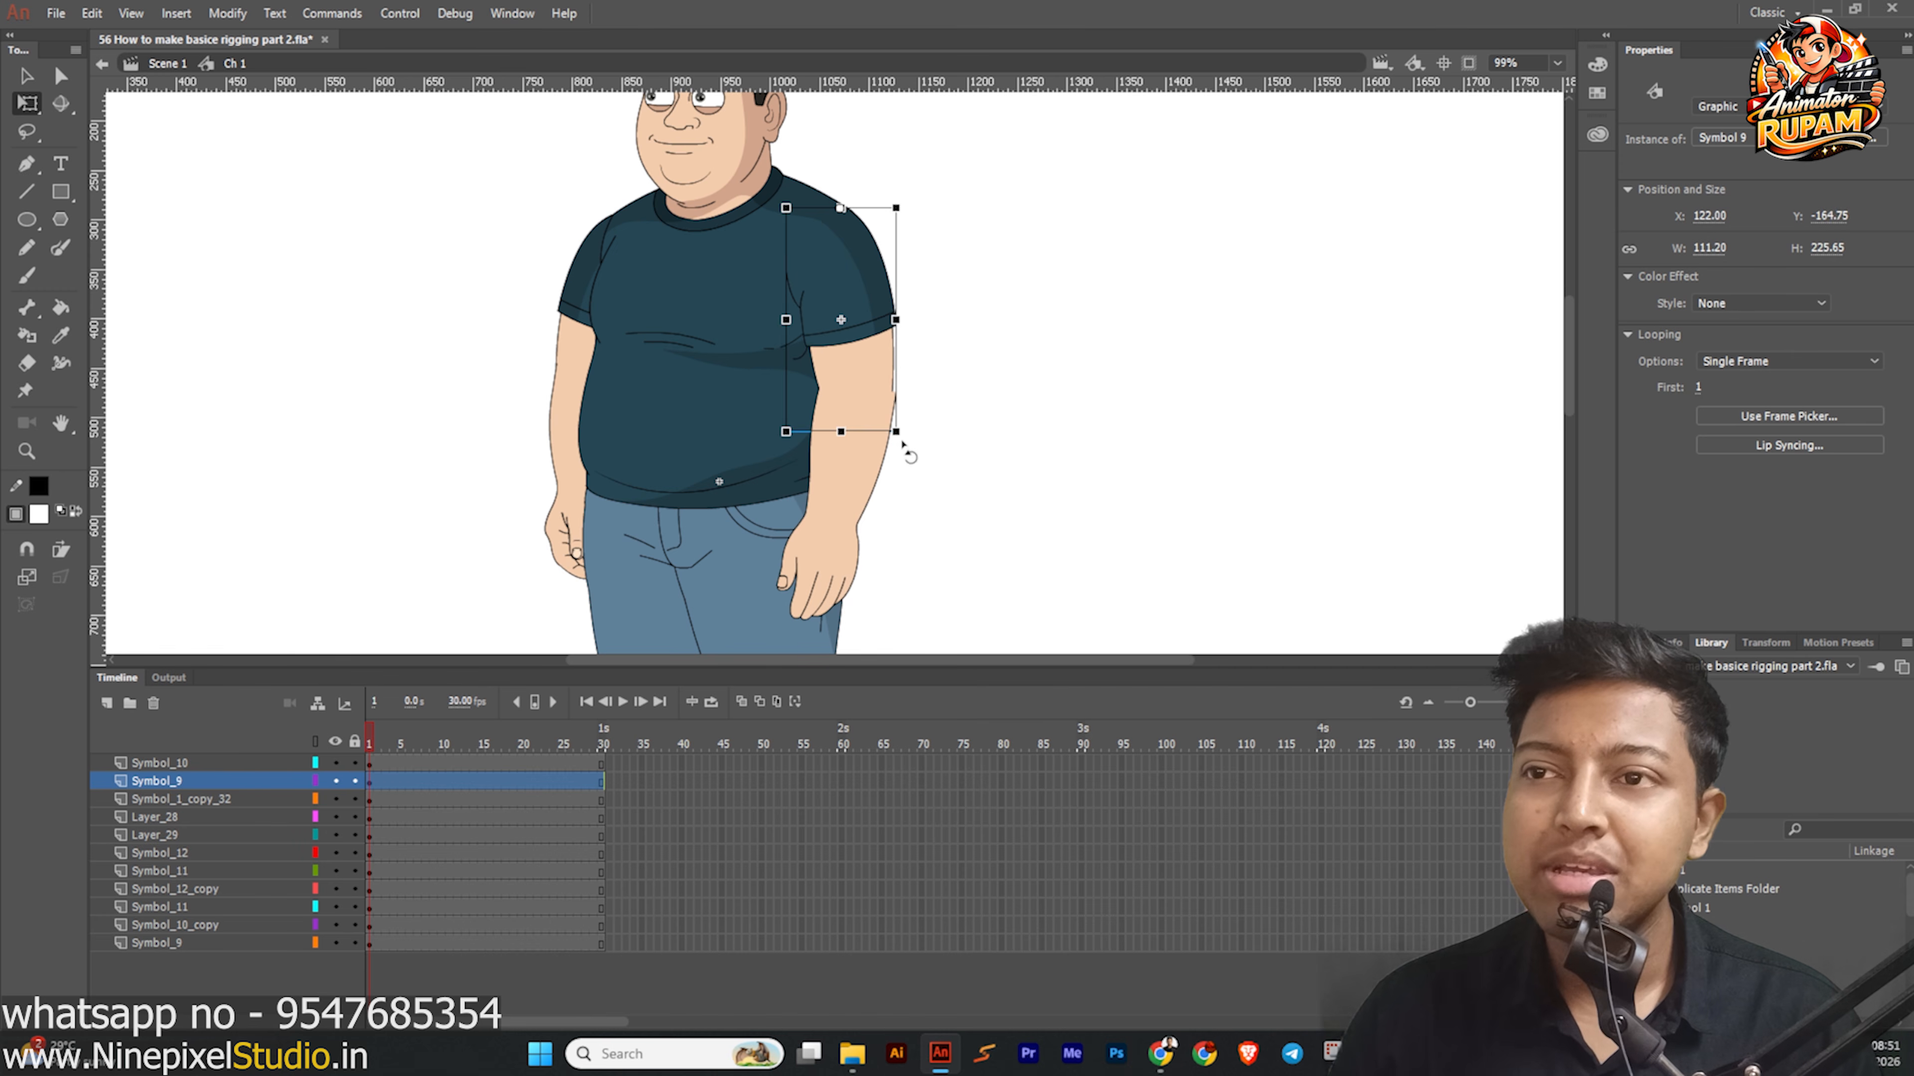
mouse_move(911, 436)
mouse_down()
mouse_move(889, 381)
mouse_move(908, 398)
mouse_up()
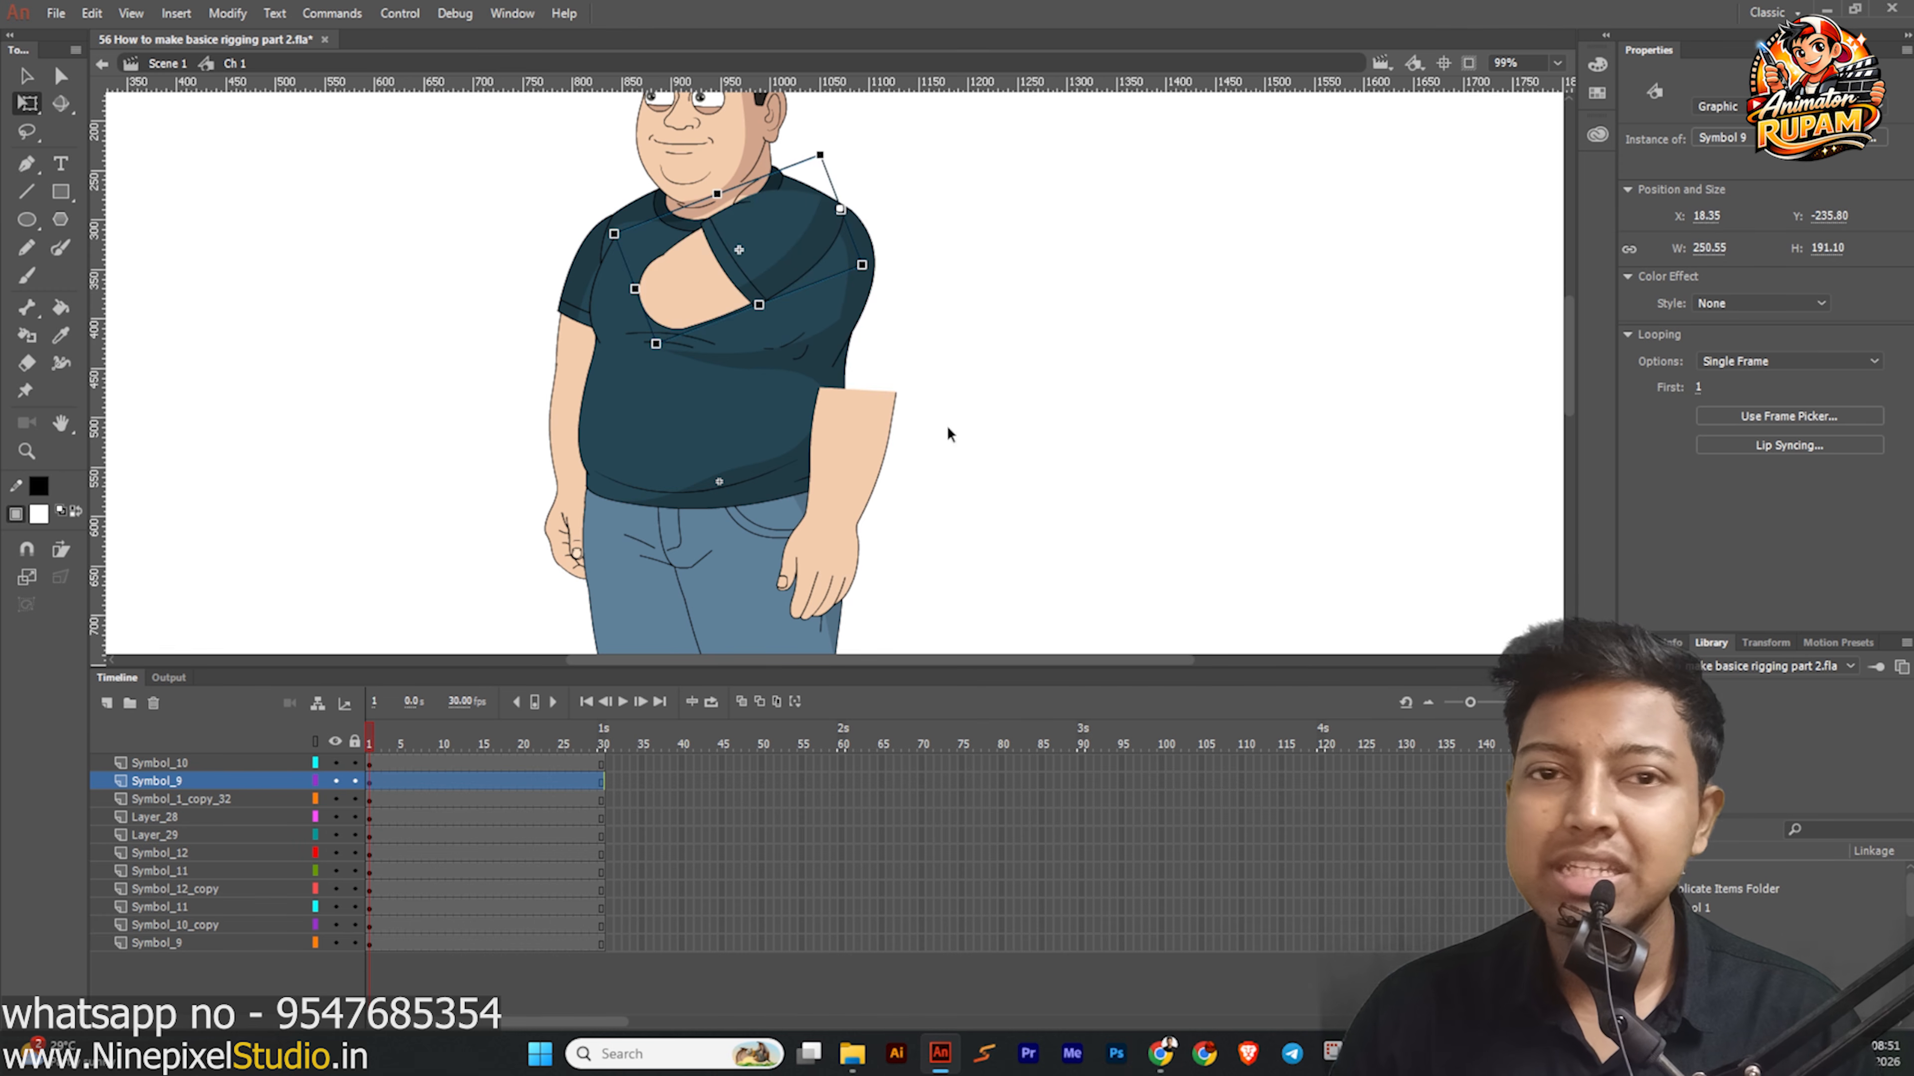
key(ctrl+z)
click(1049, 389)
Select the front forearm and the front upper arm alternately to check which timeline layer holds each part.
scroll(1005, 410, up, 1)
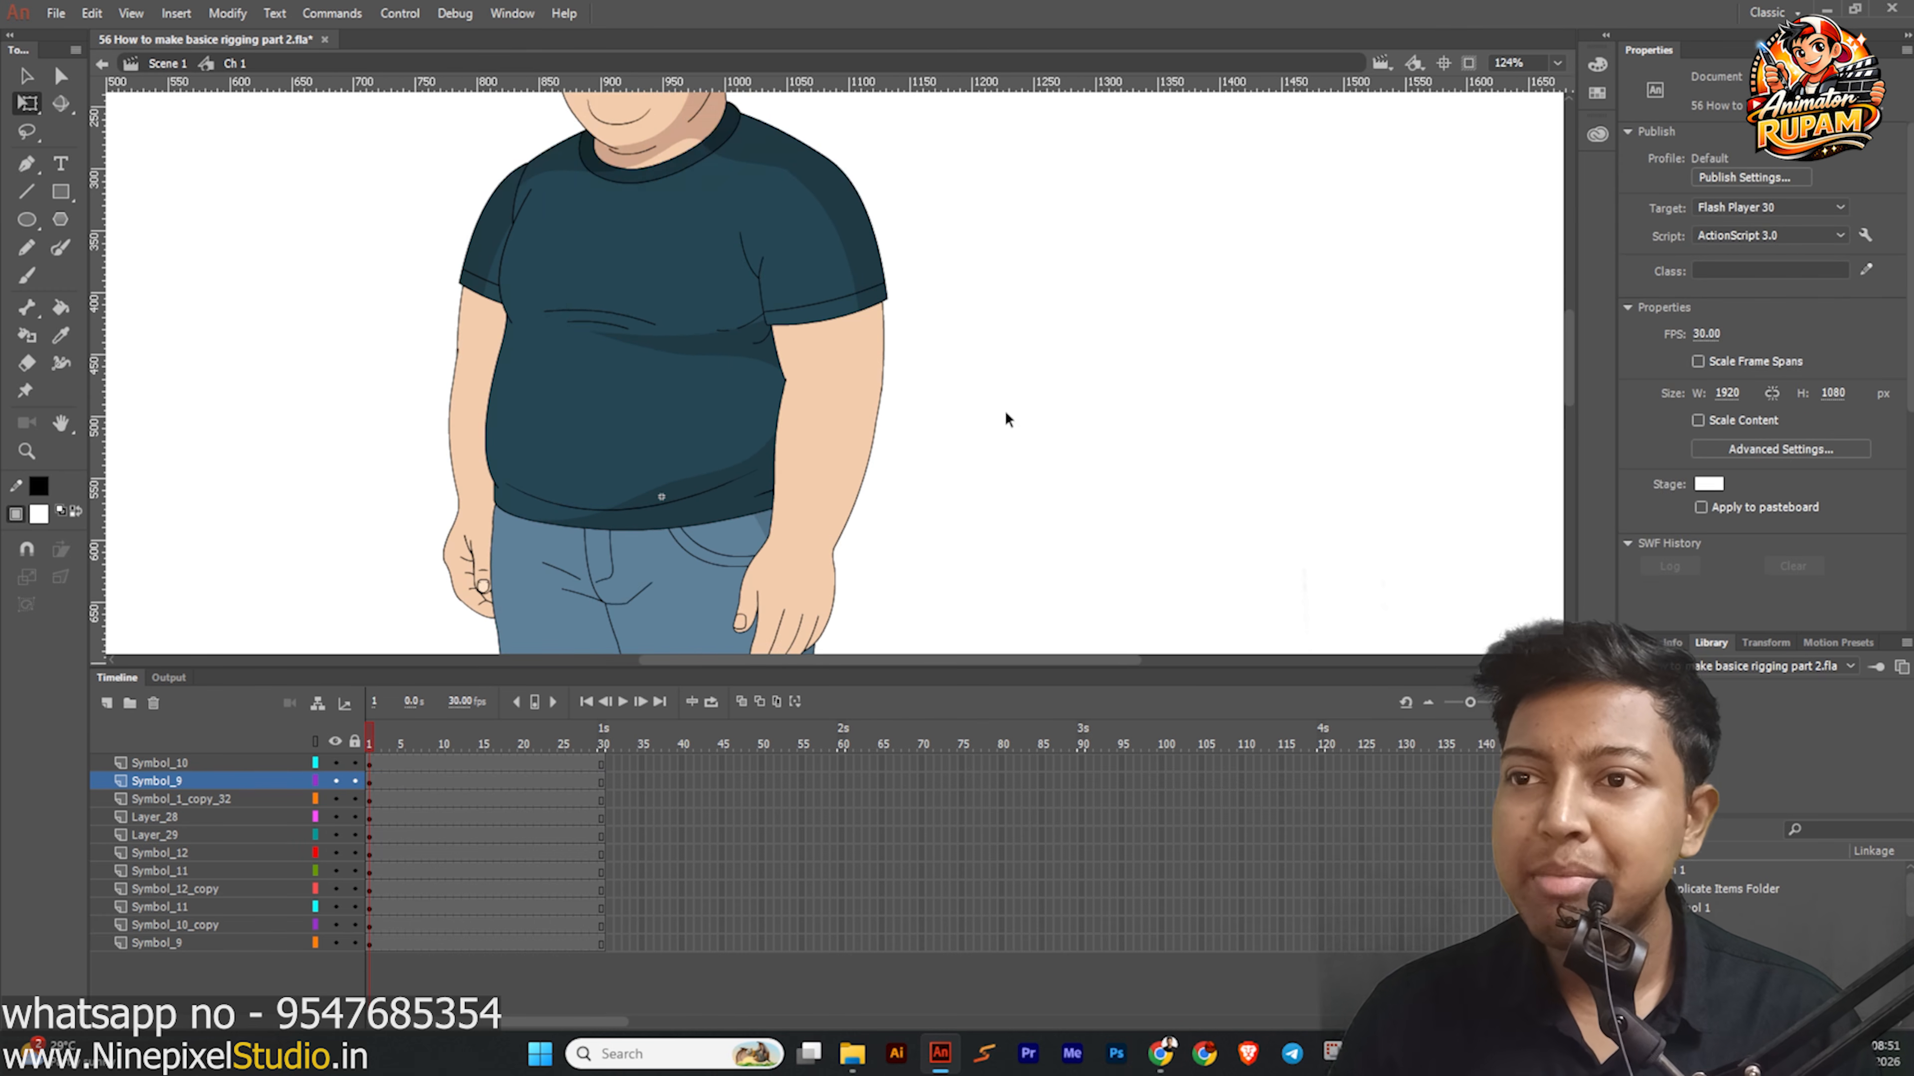
drag(1005, 410, 888, 490)
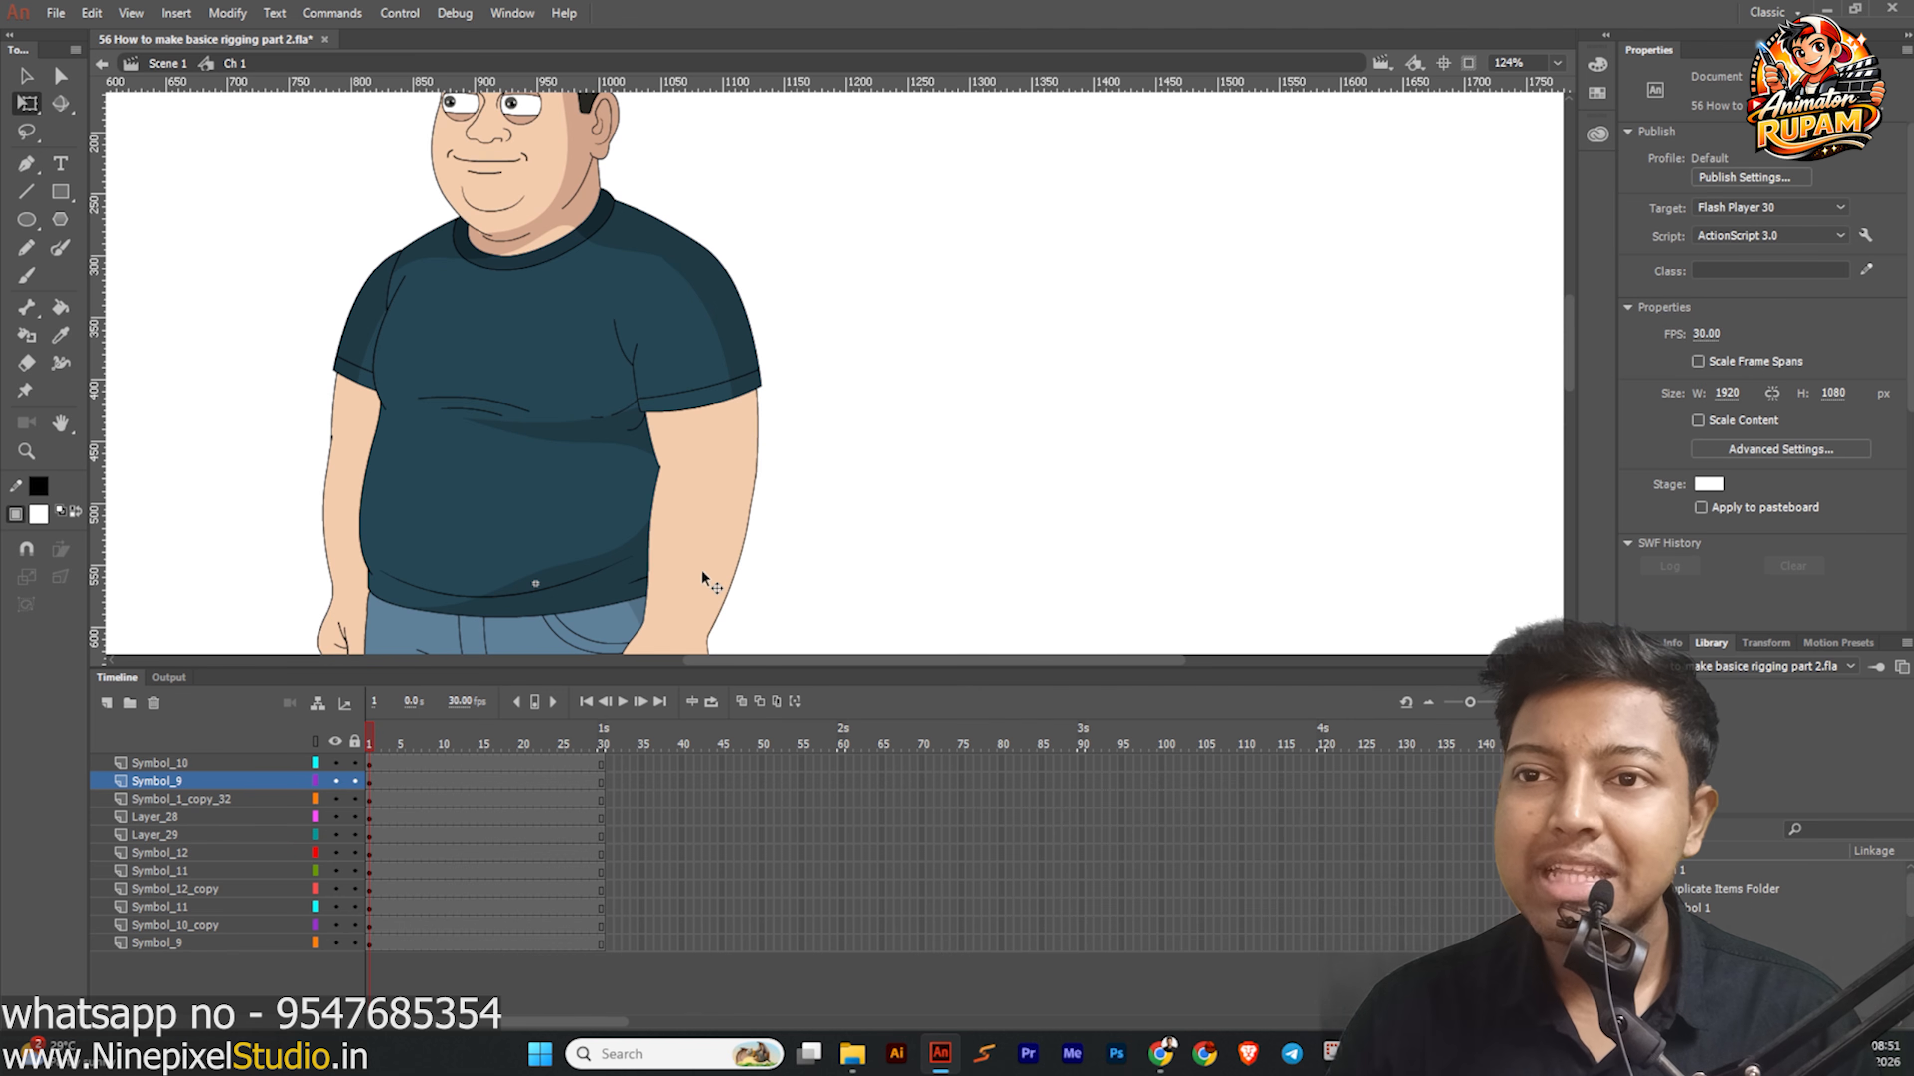
click(720, 532)
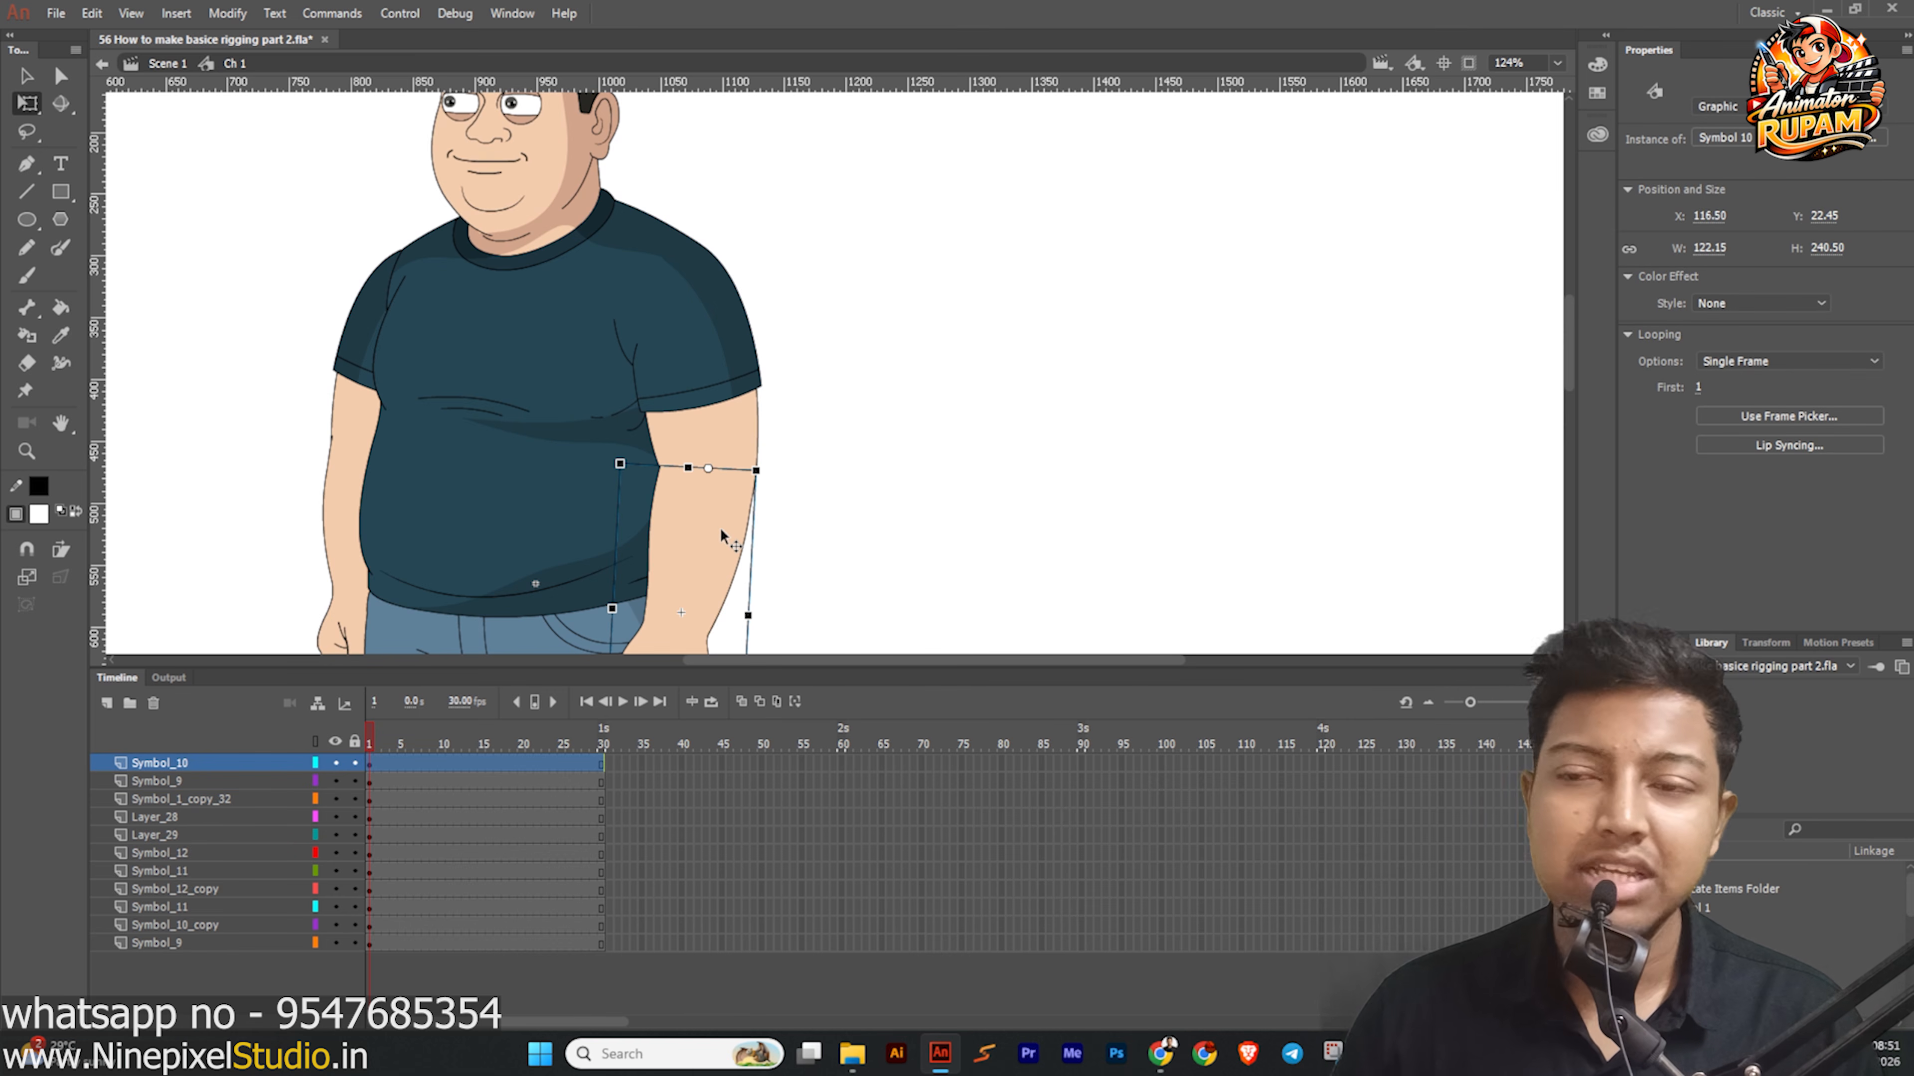
click(723, 385)
click(719, 518)
click(717, 416)
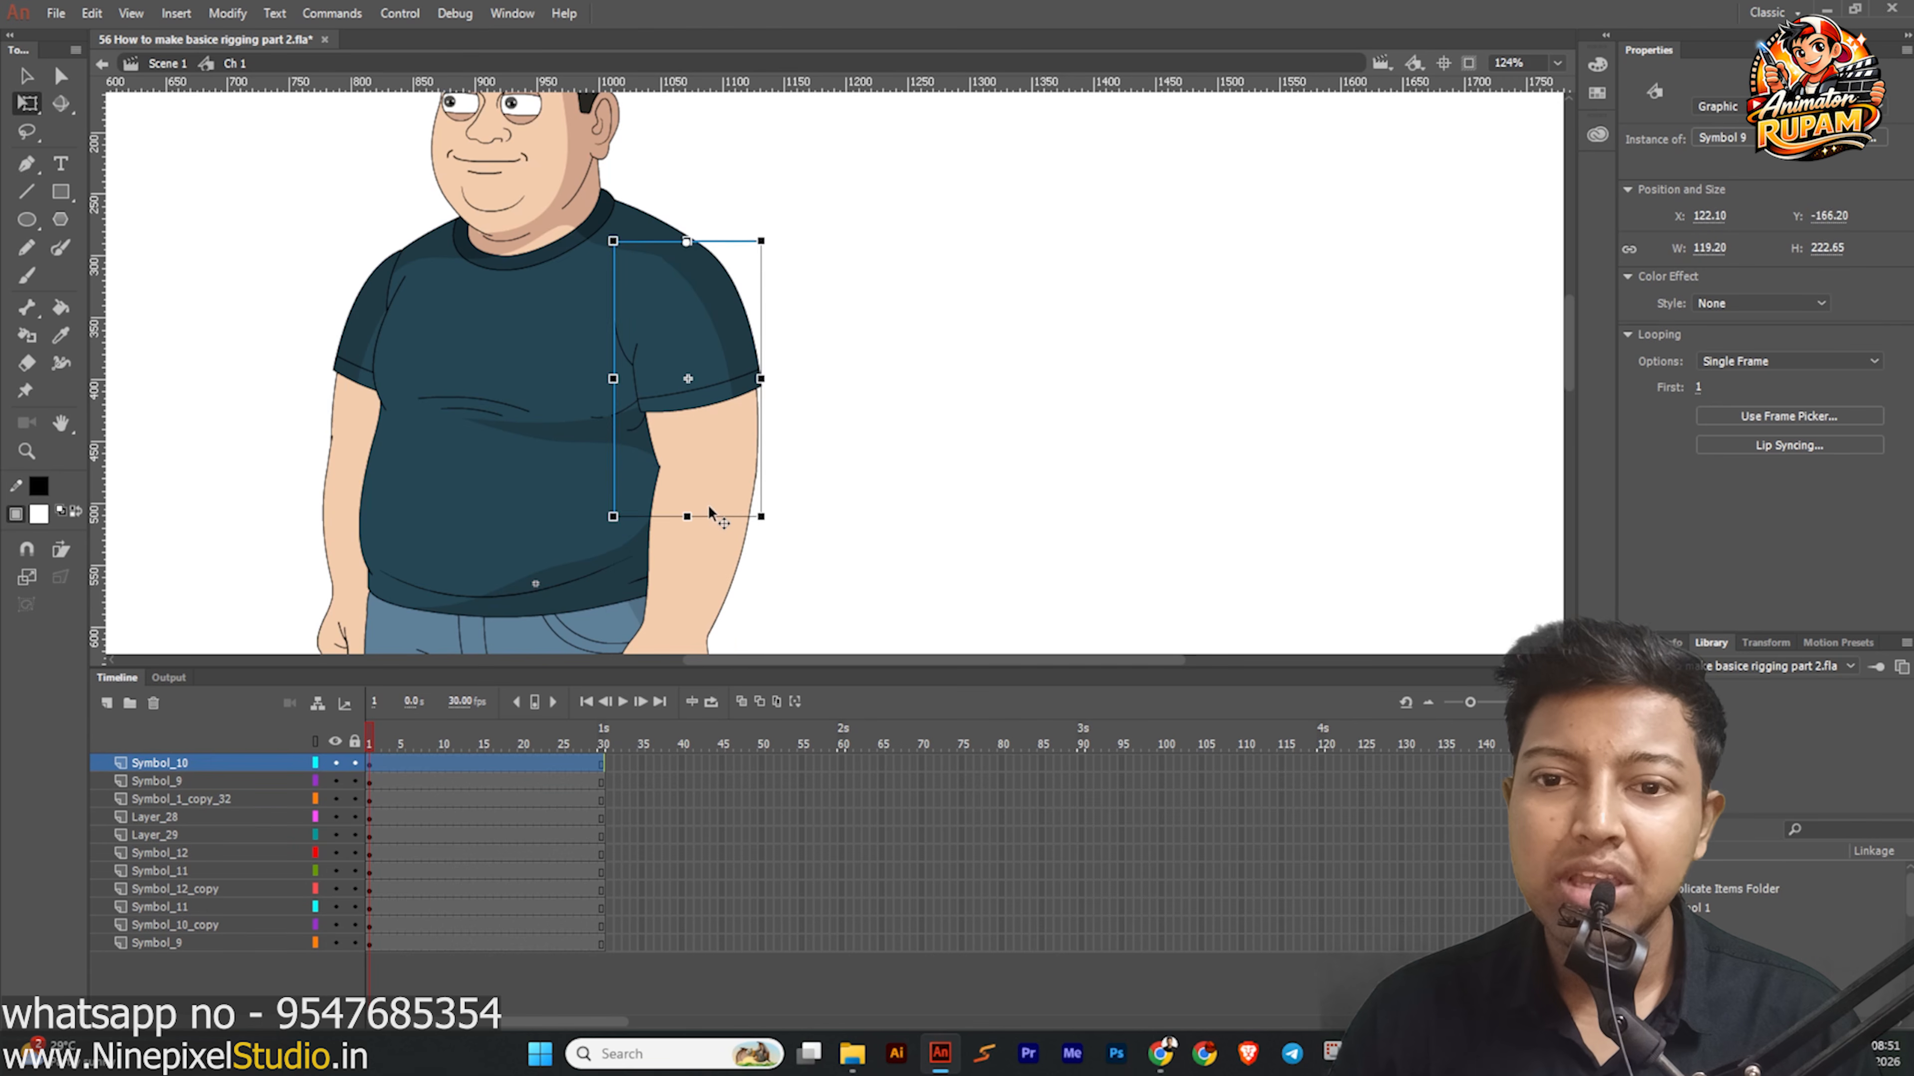
click(707, 504)
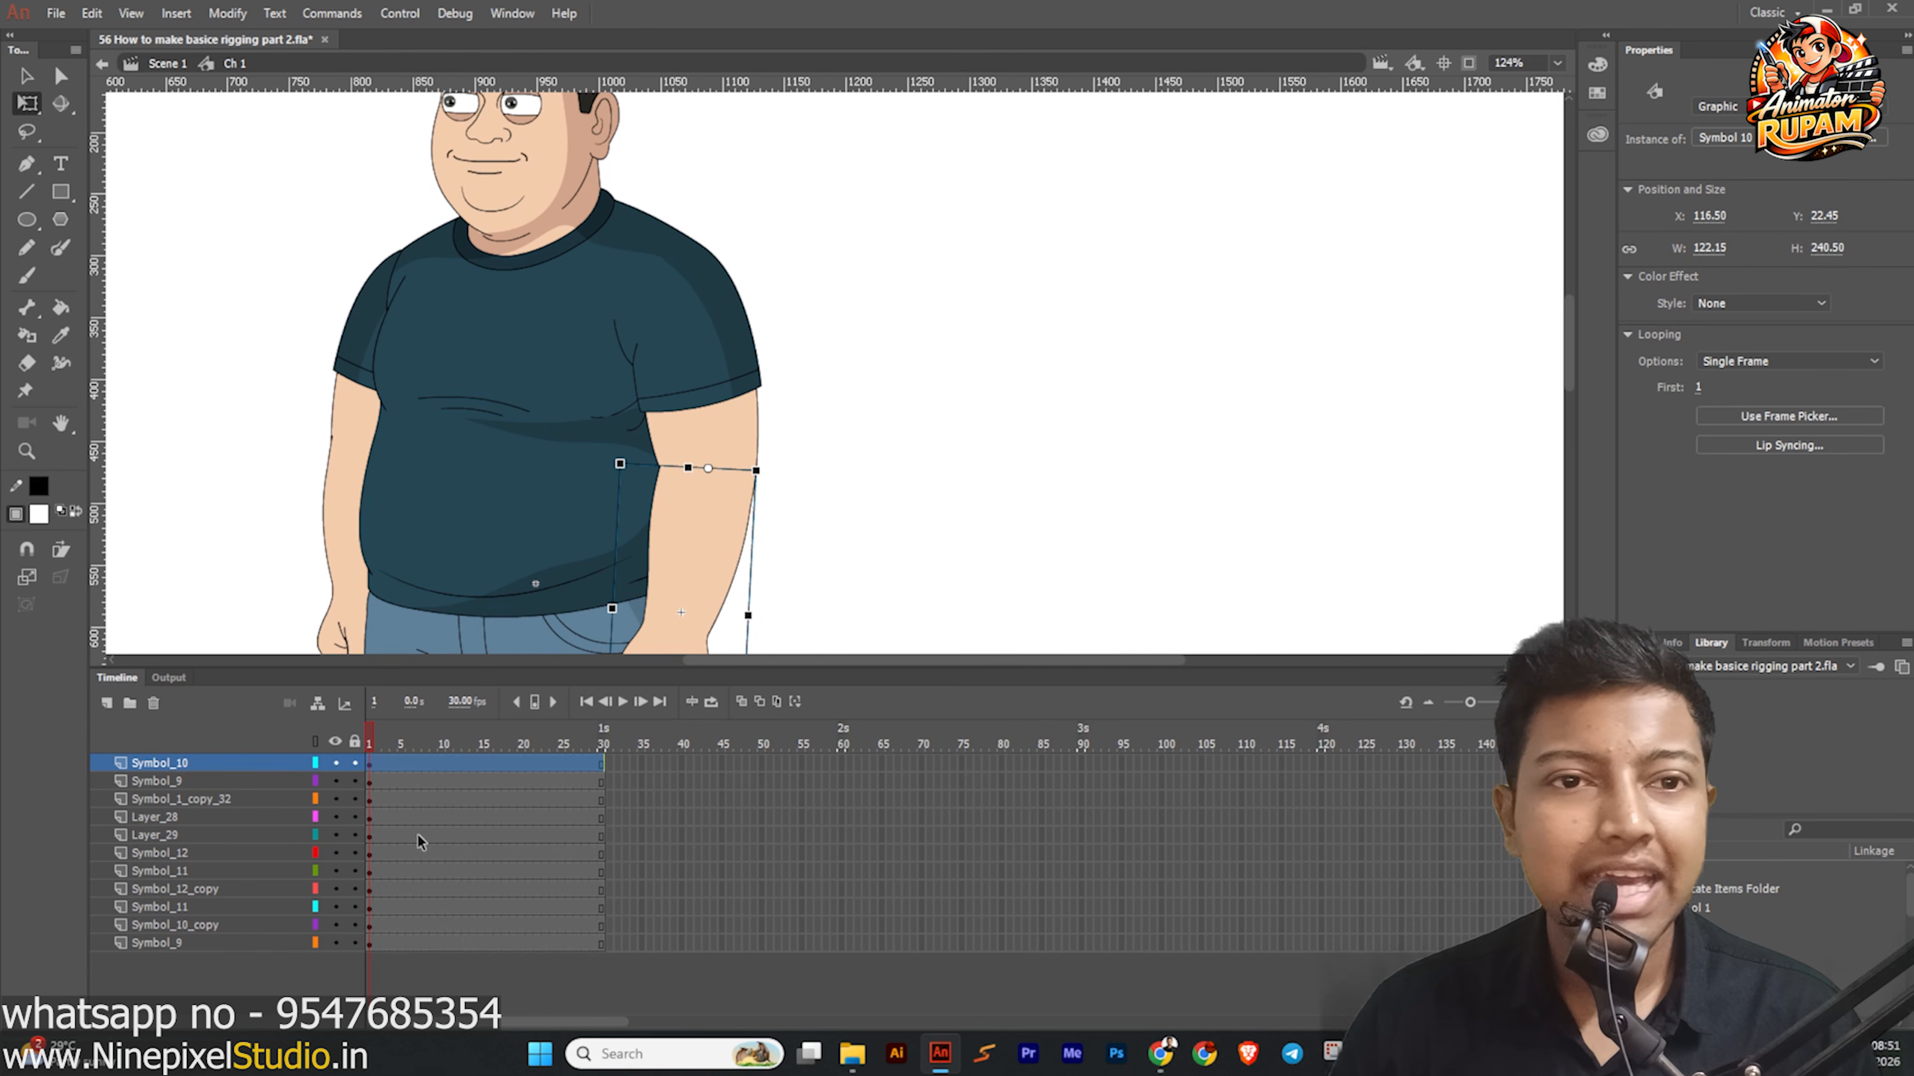
click(669, 392)
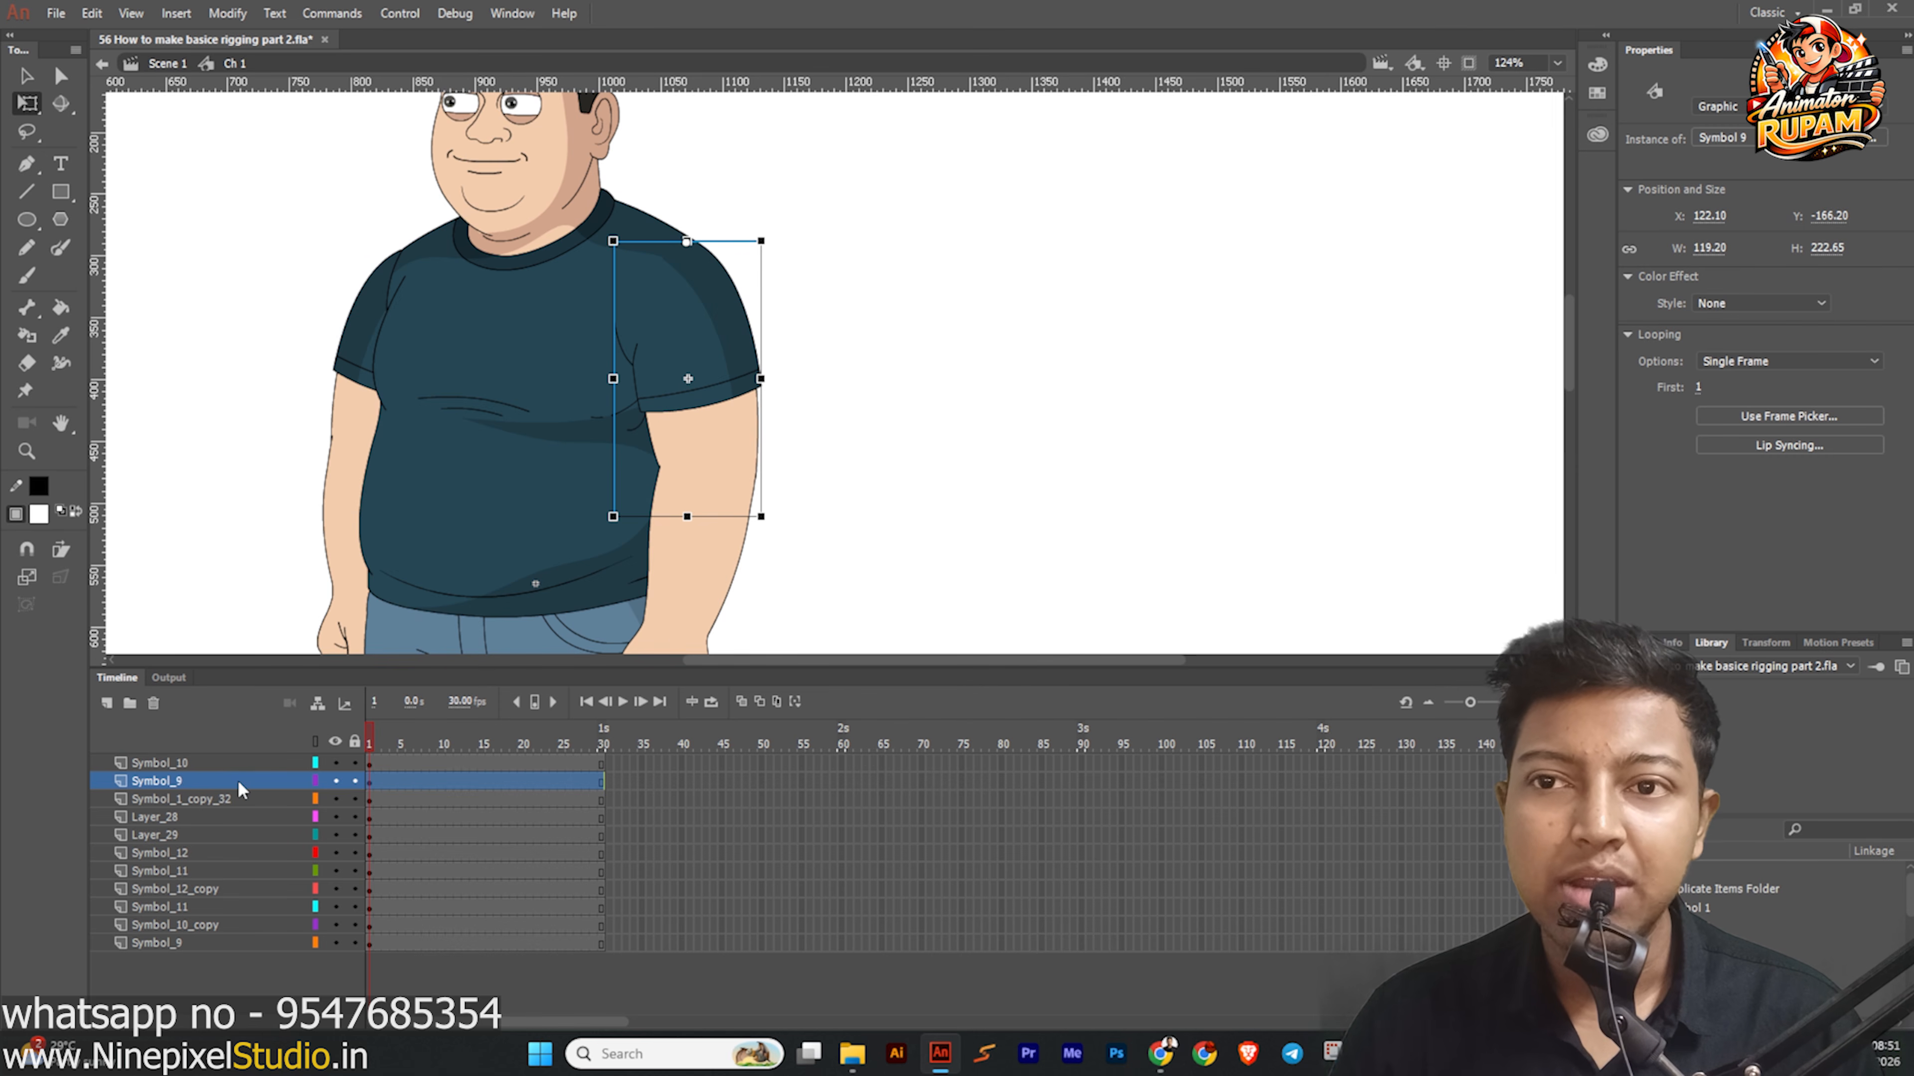
click(656, 613)
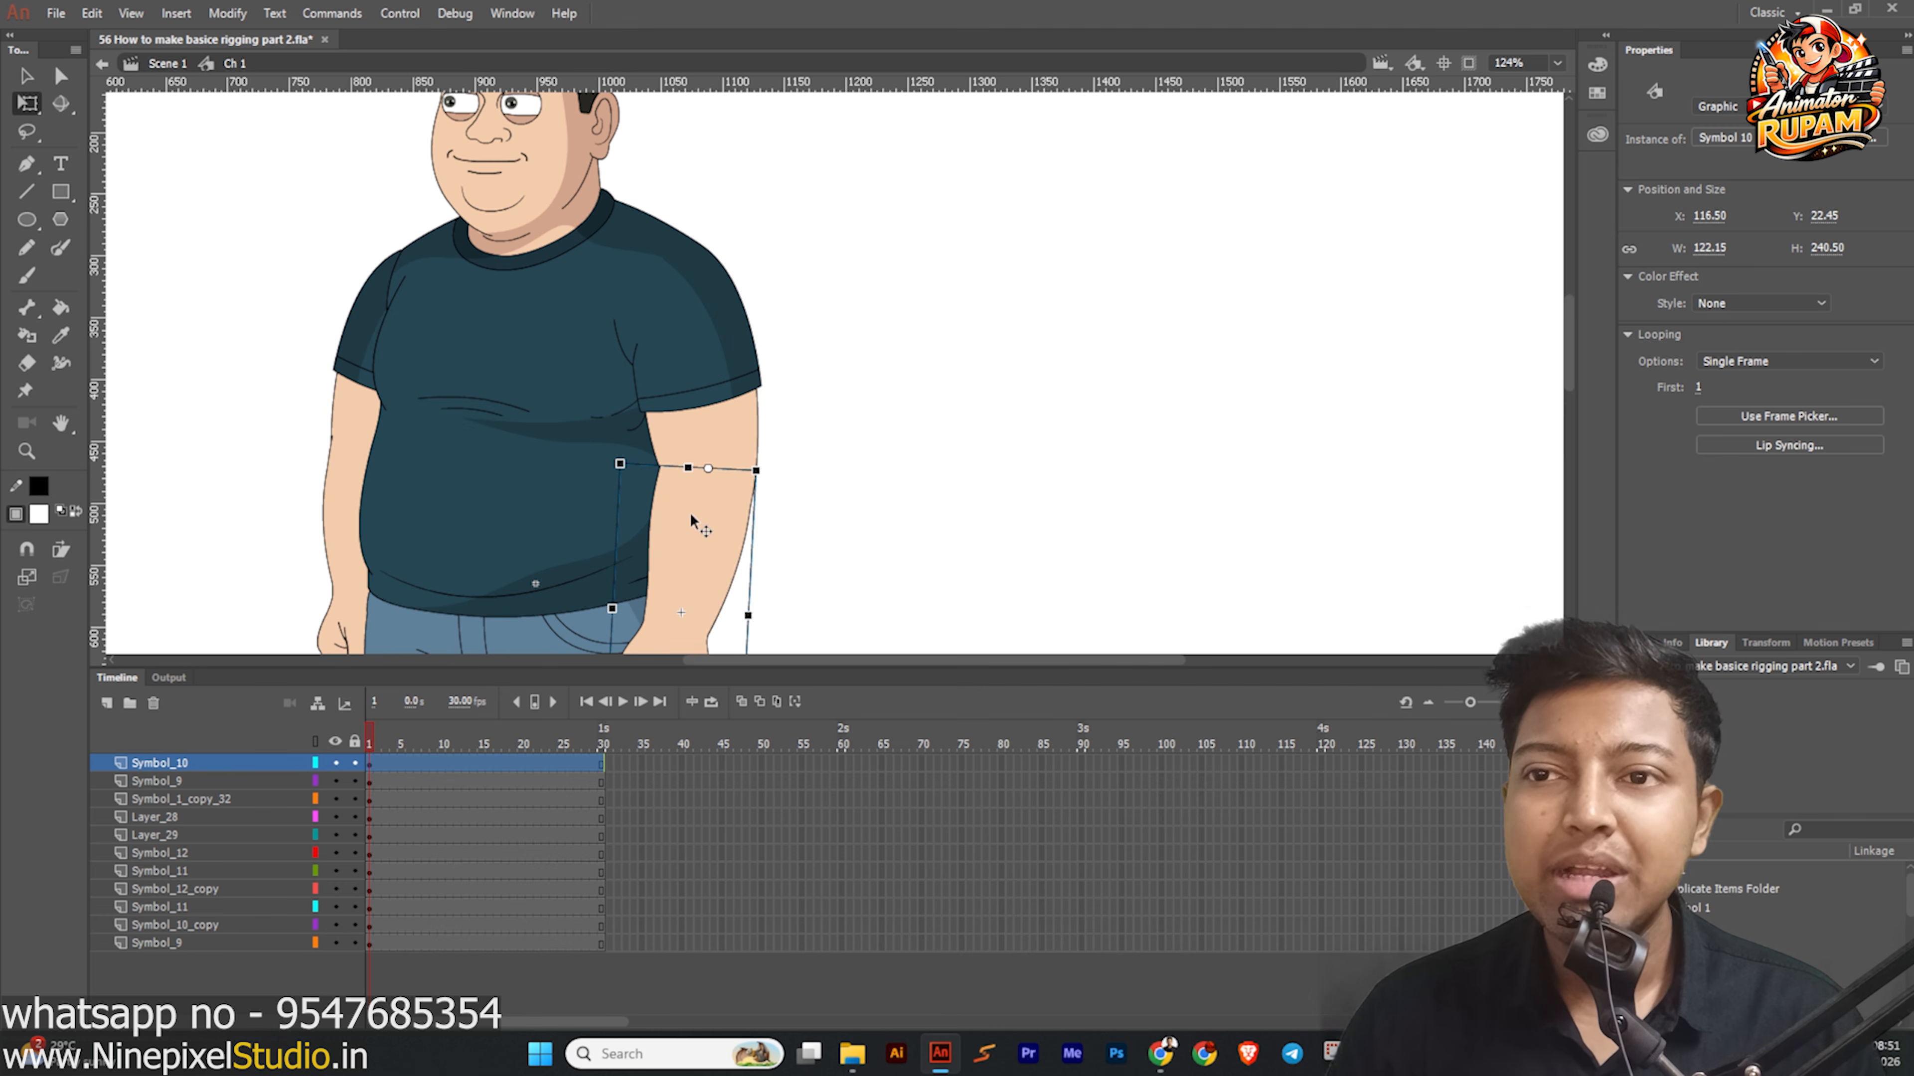
click(721, 388)
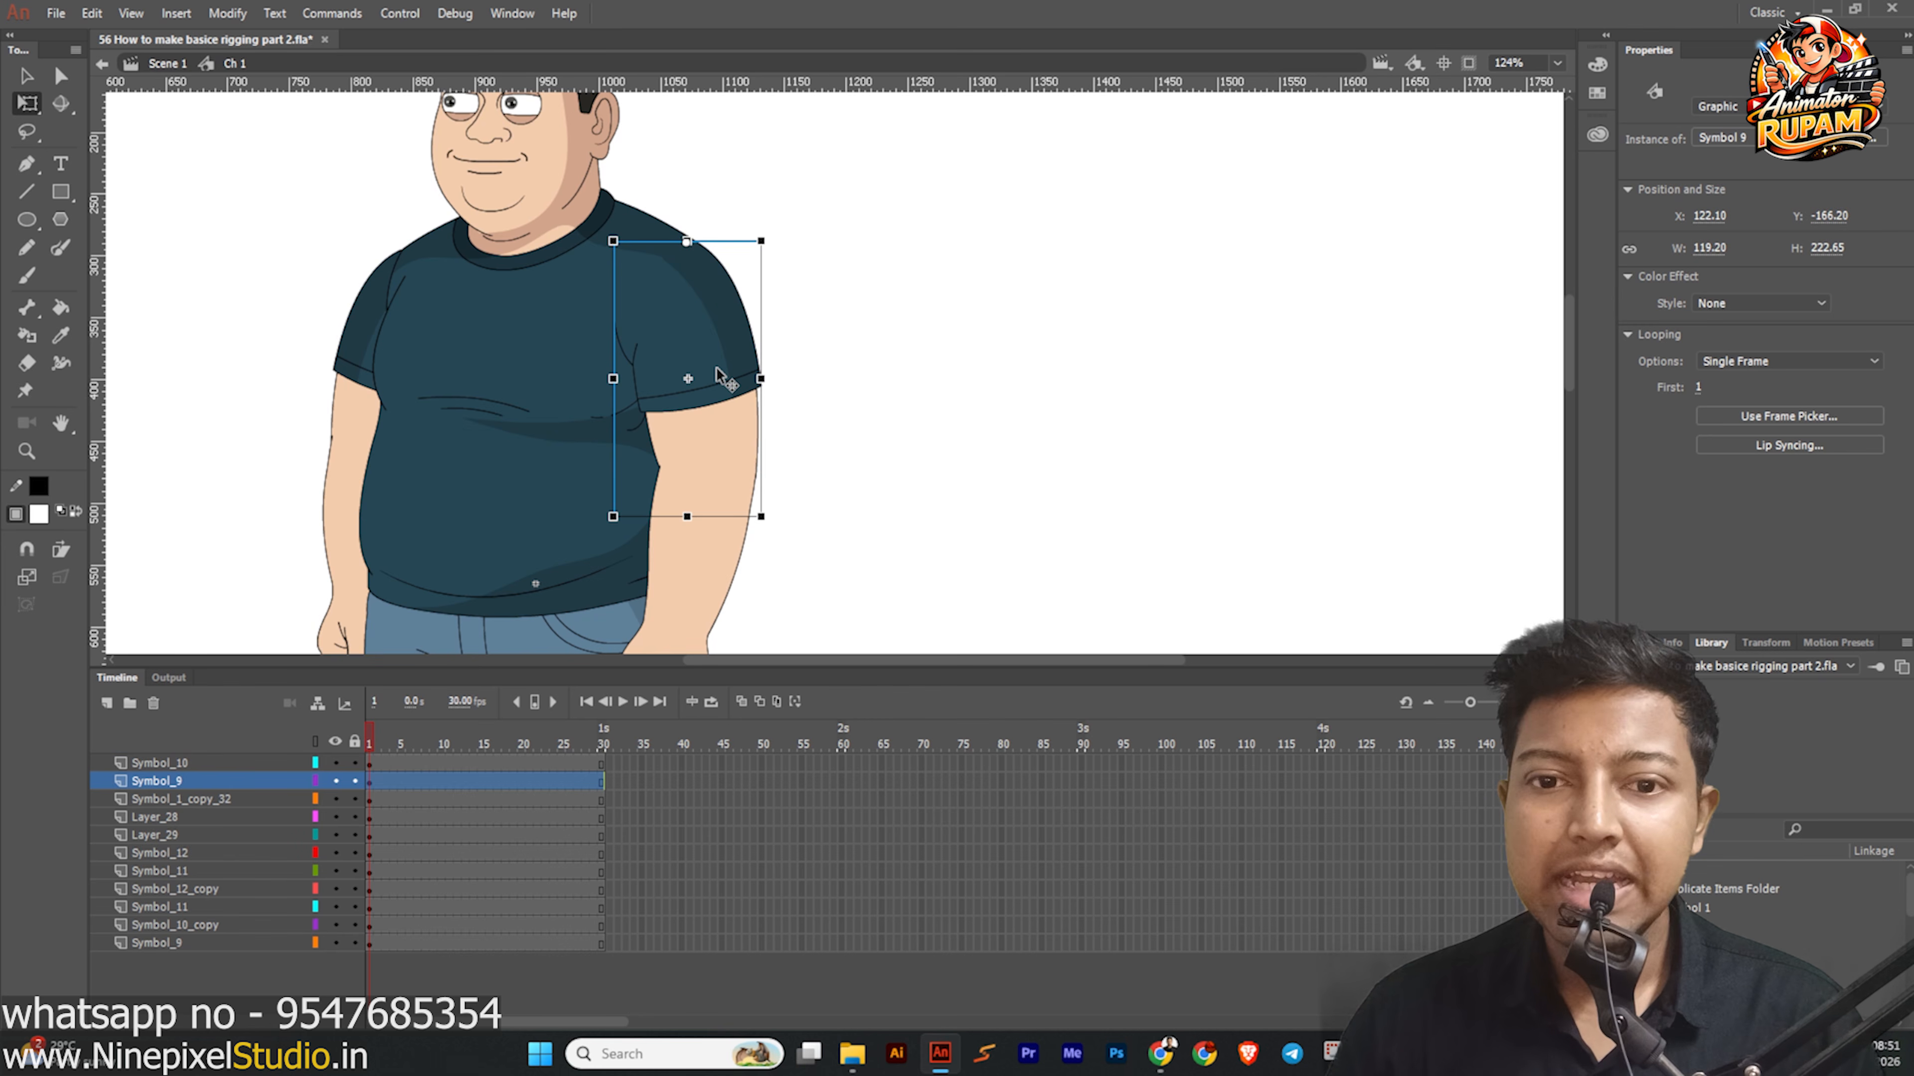
click(703, 549)
drag(773, 494, 828, 410)
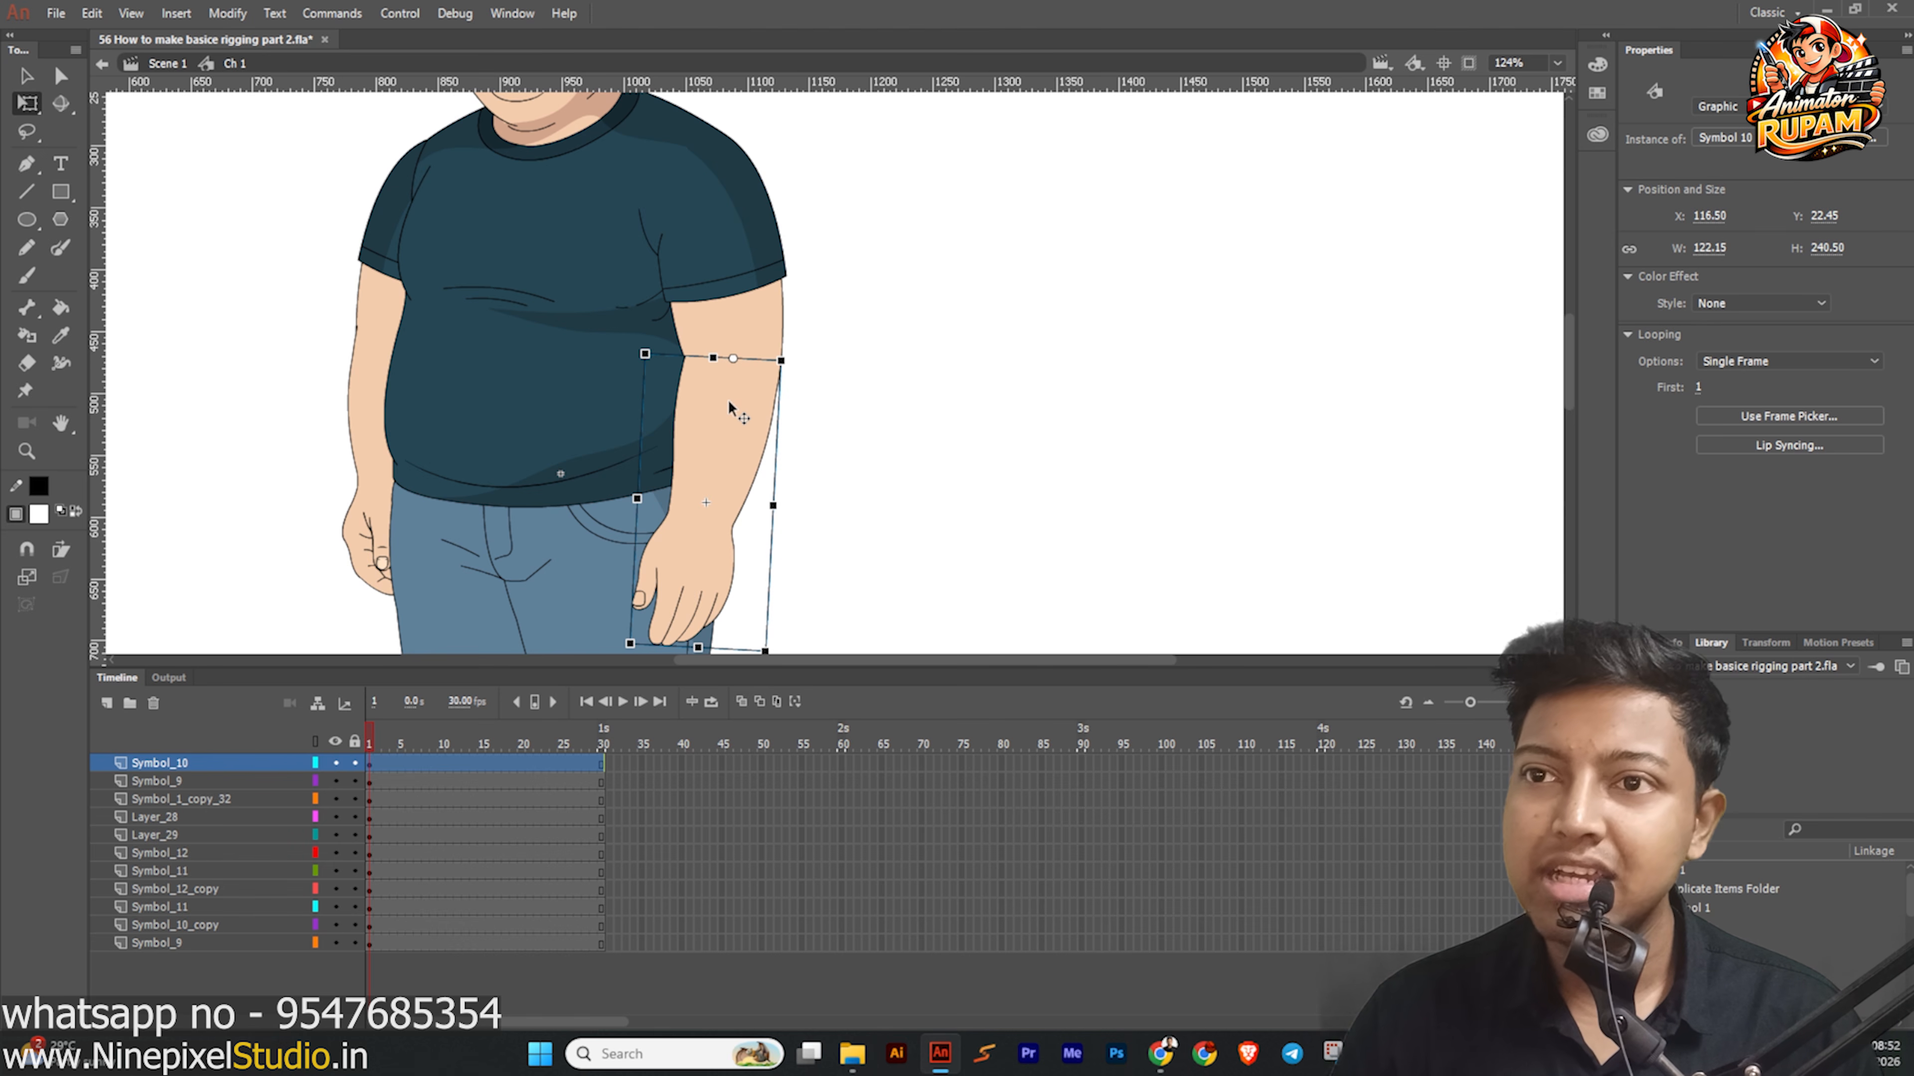
click(743, 281)
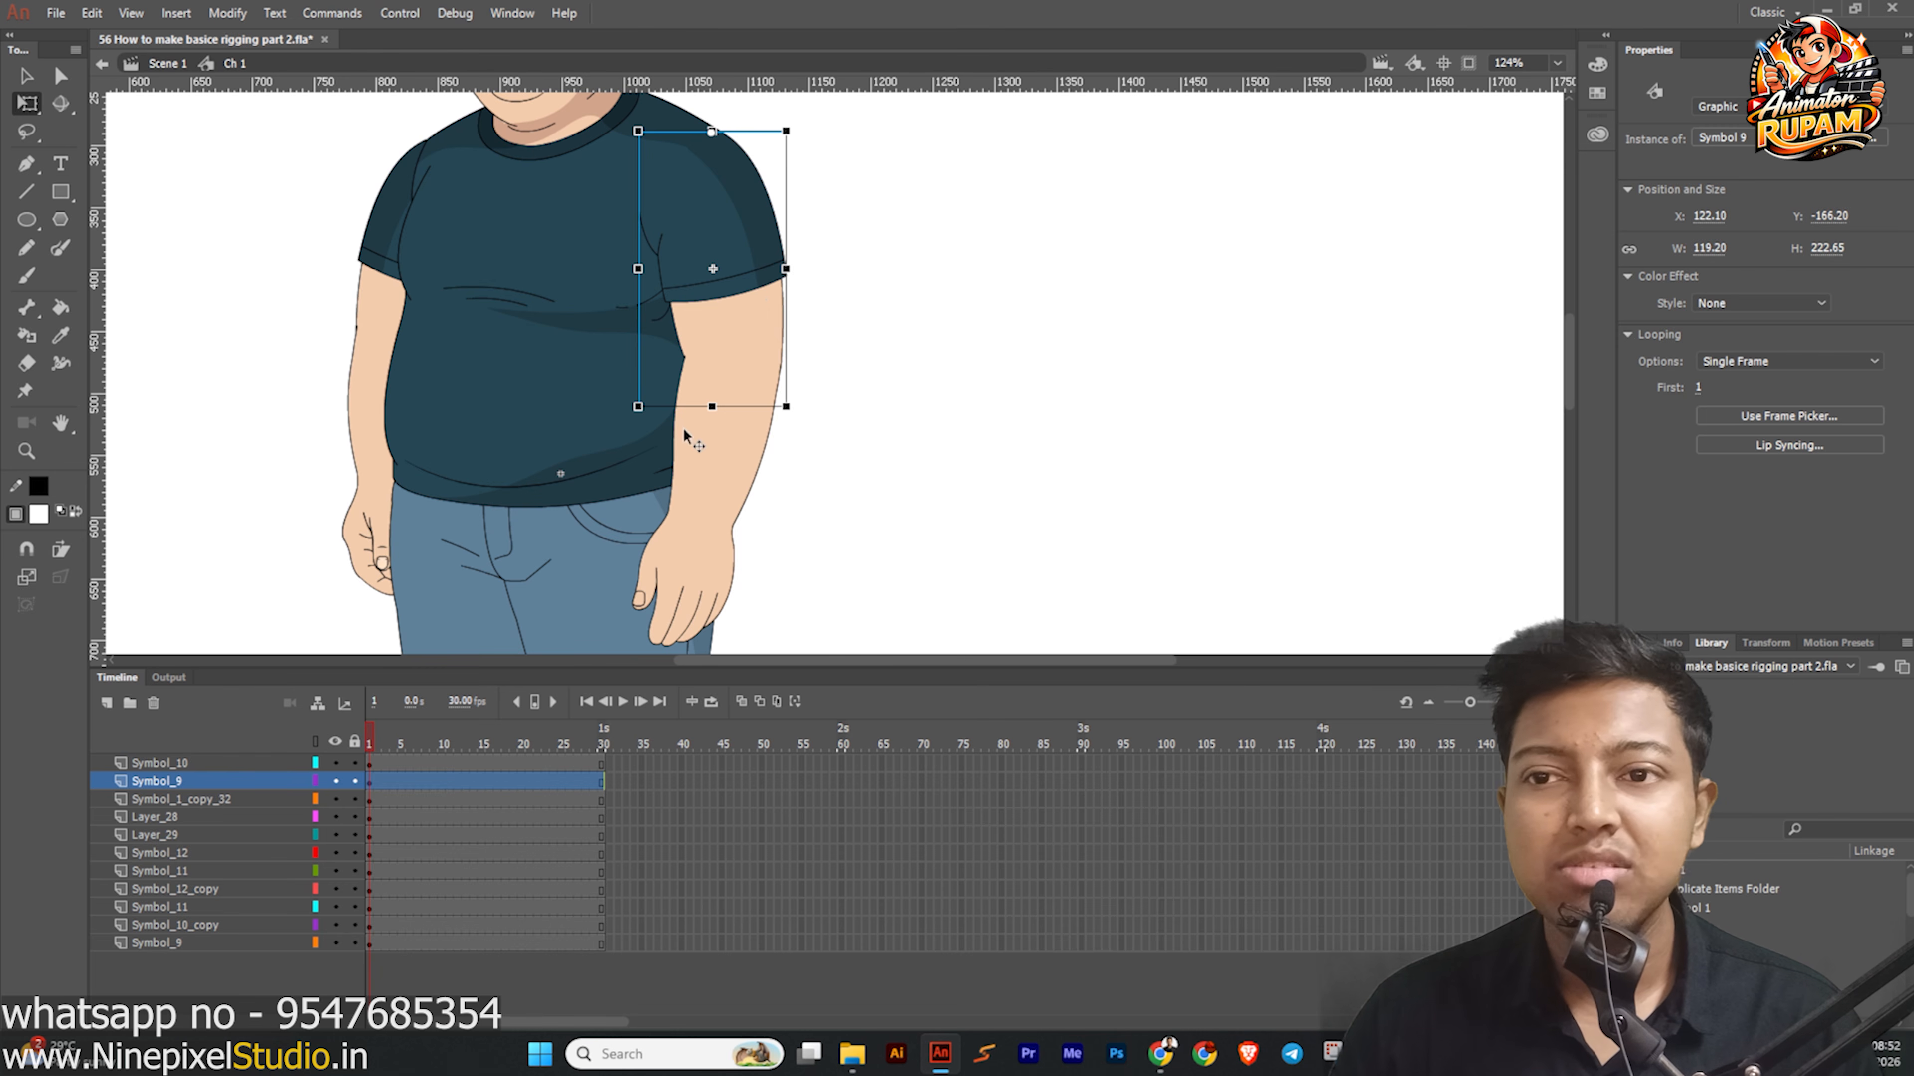
scroll(795, 426, up, 1)
scroll(796, 426, down, 1)
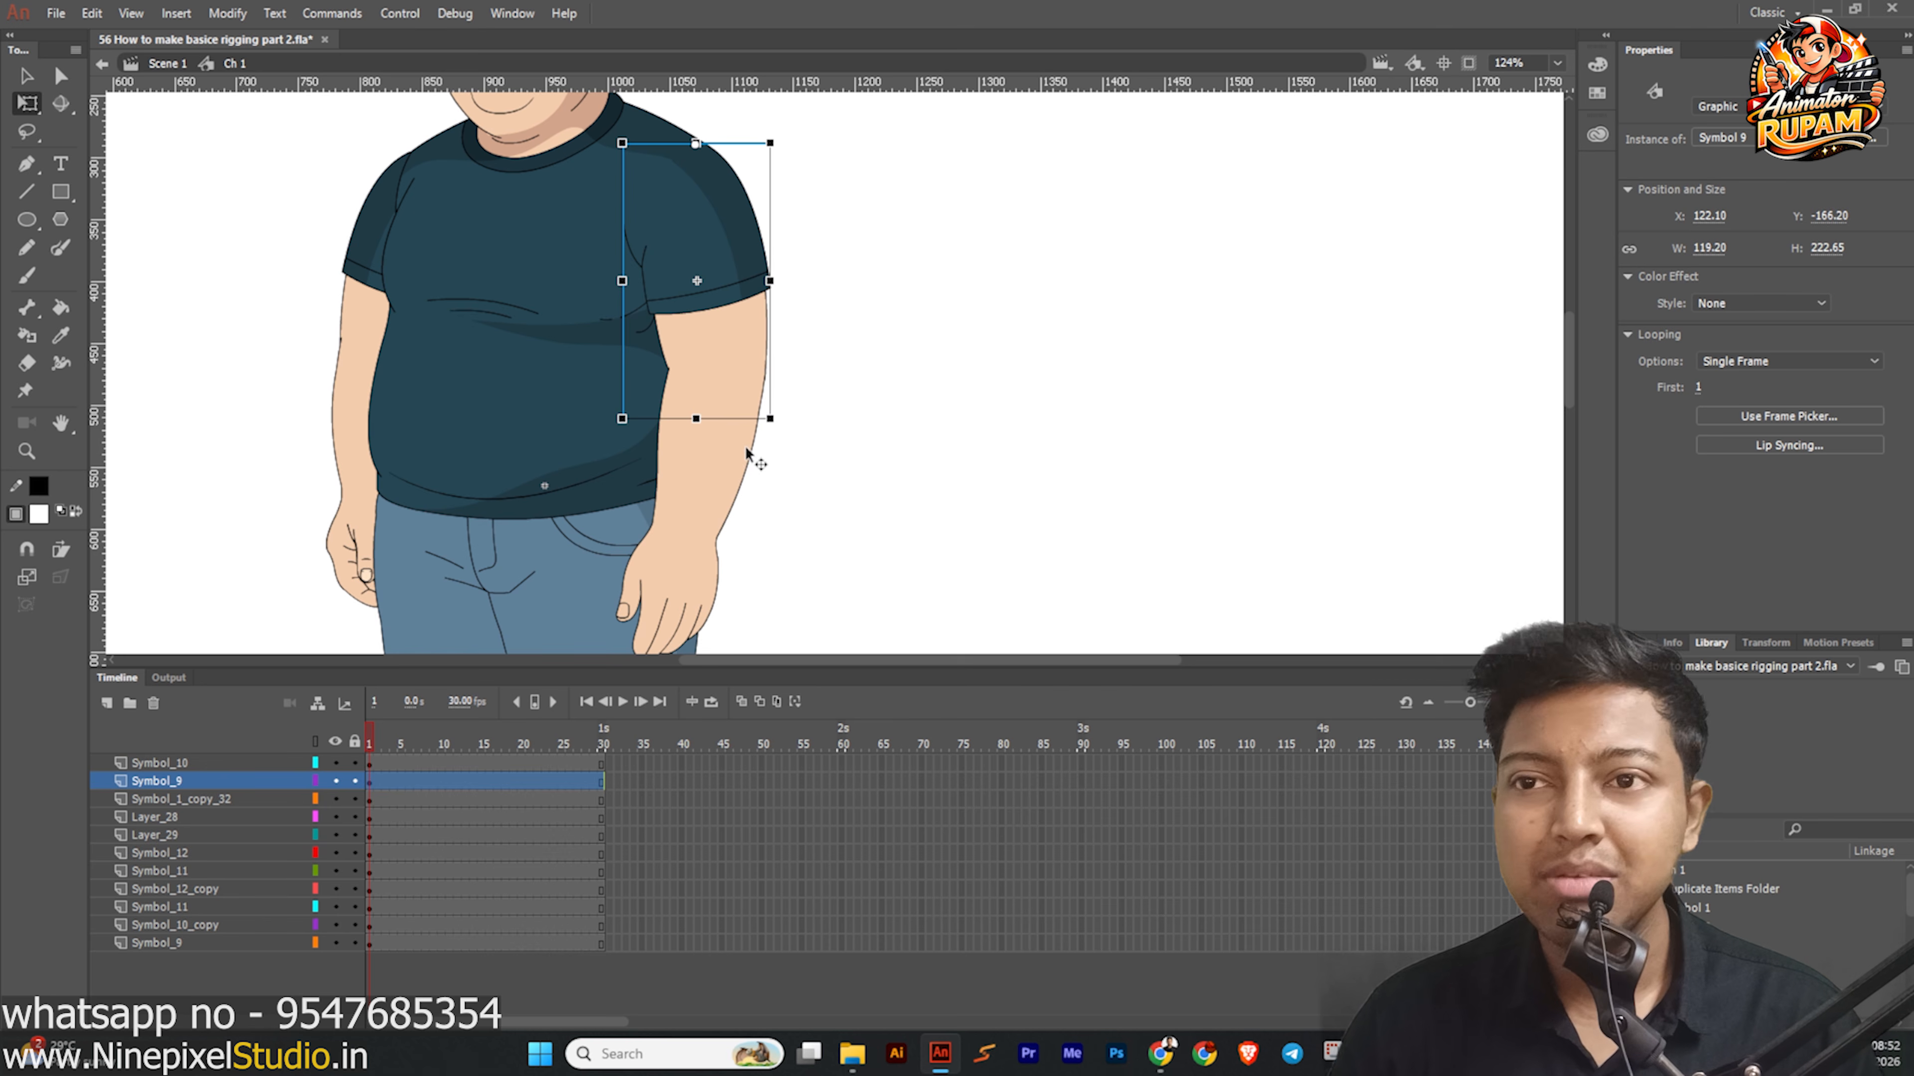
Turn on the layer parenting view and parent the front forearm layer Symbol_10 to the front upper arm layer Symbol_9.
click(318, 705)
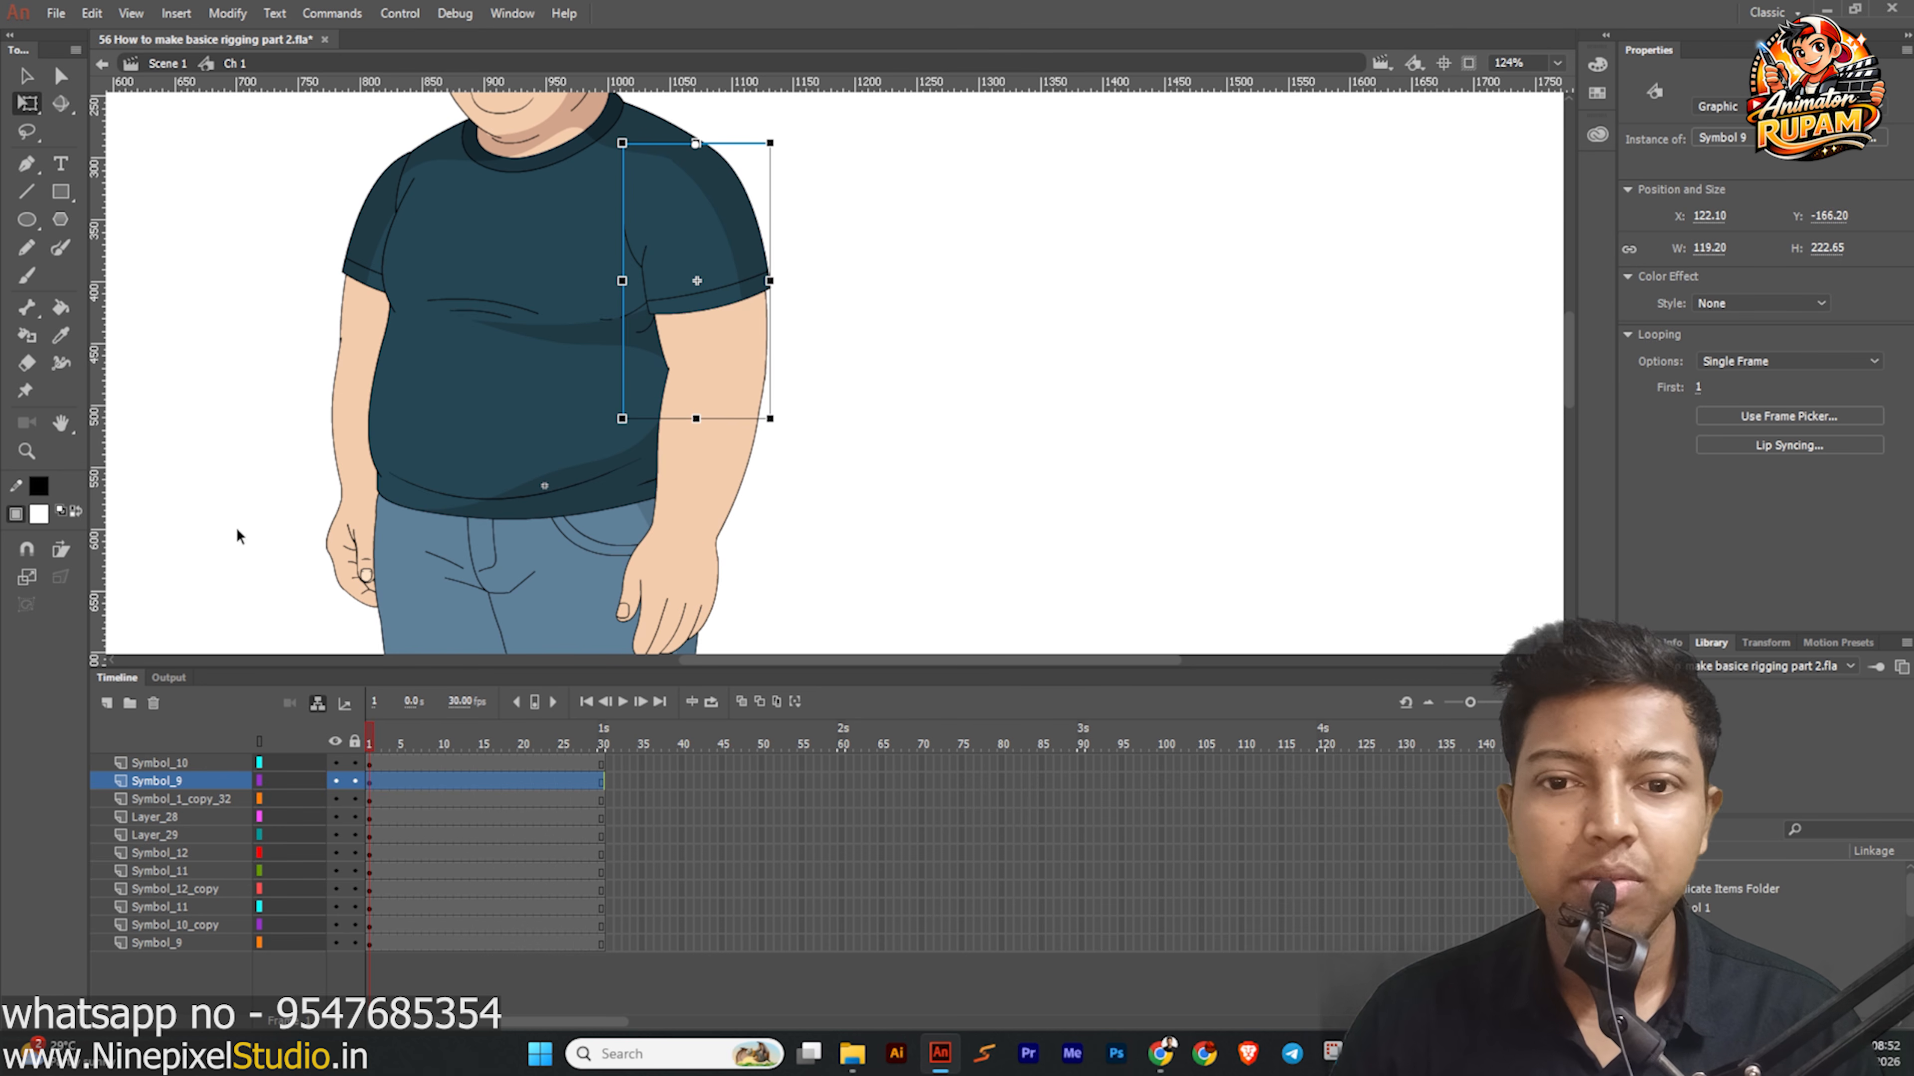
click(237, 495)
click(699, 481)
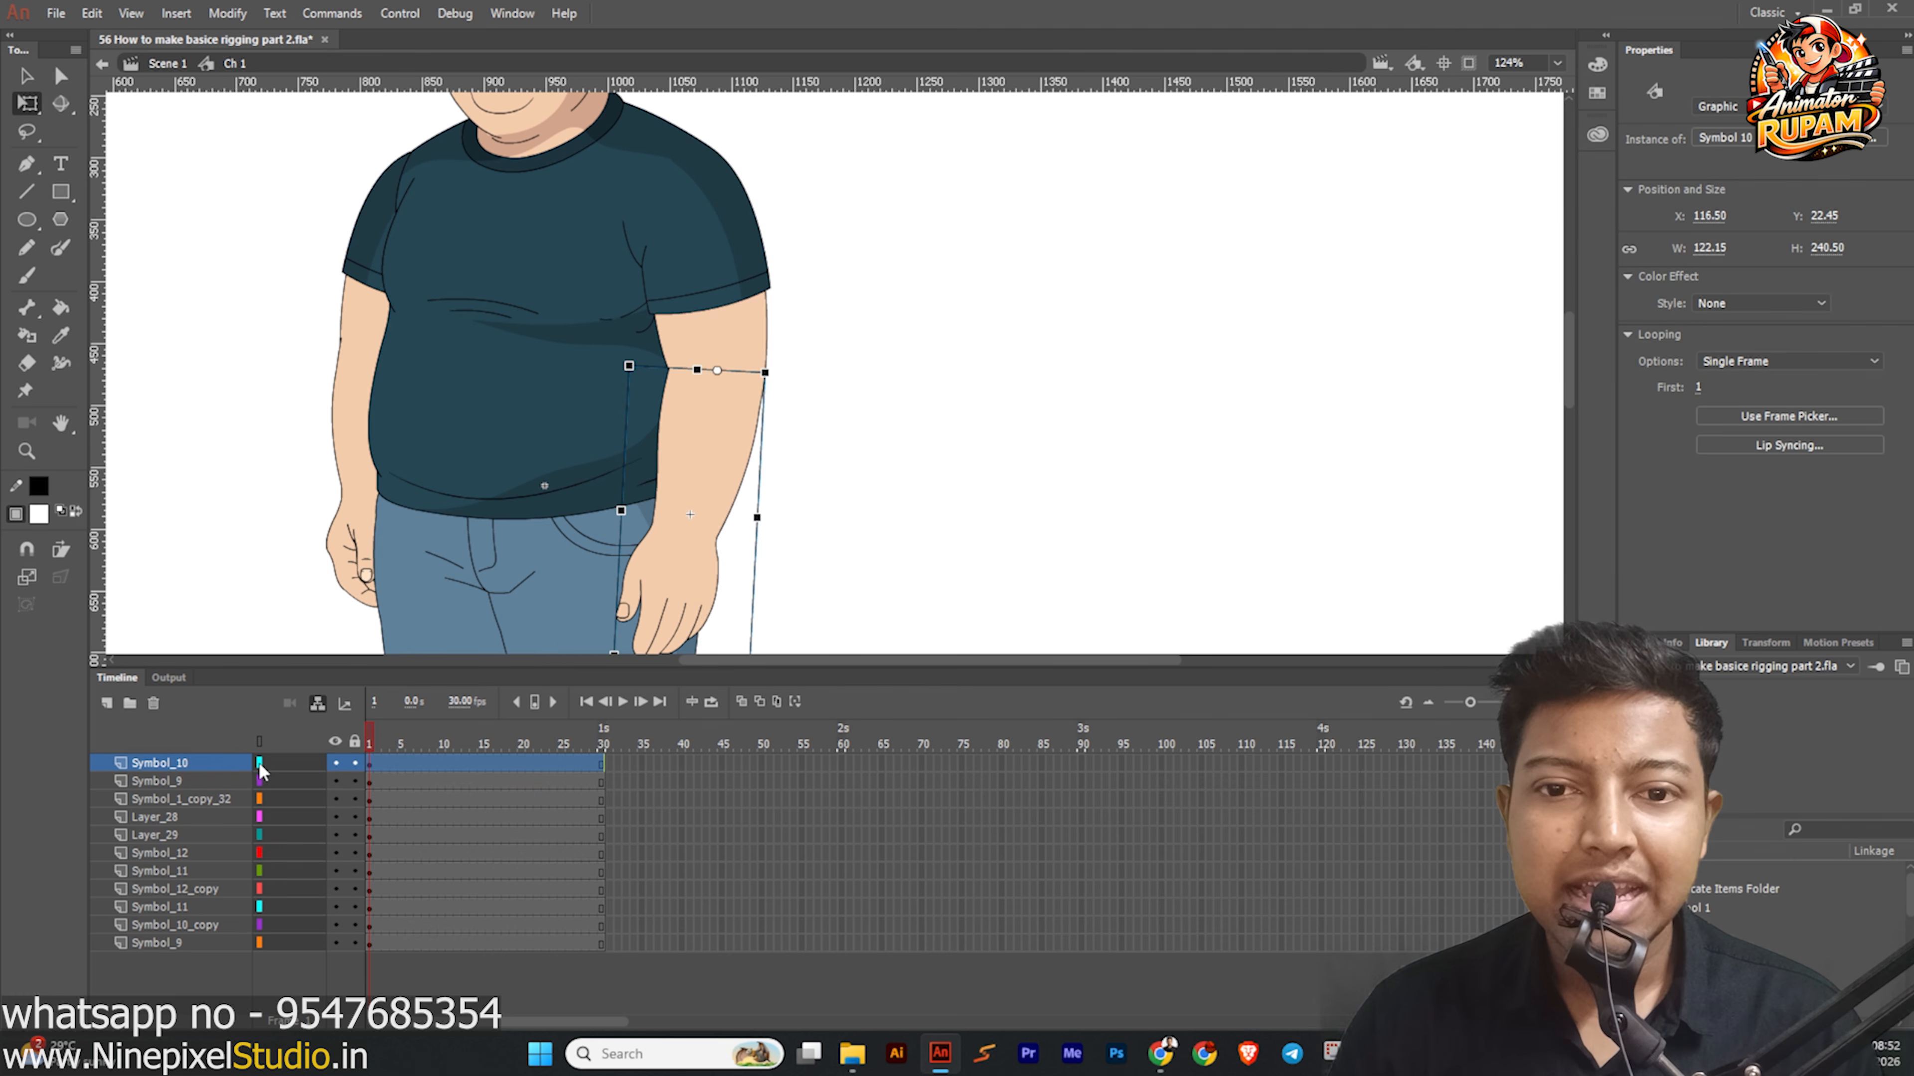
click(694, 327)
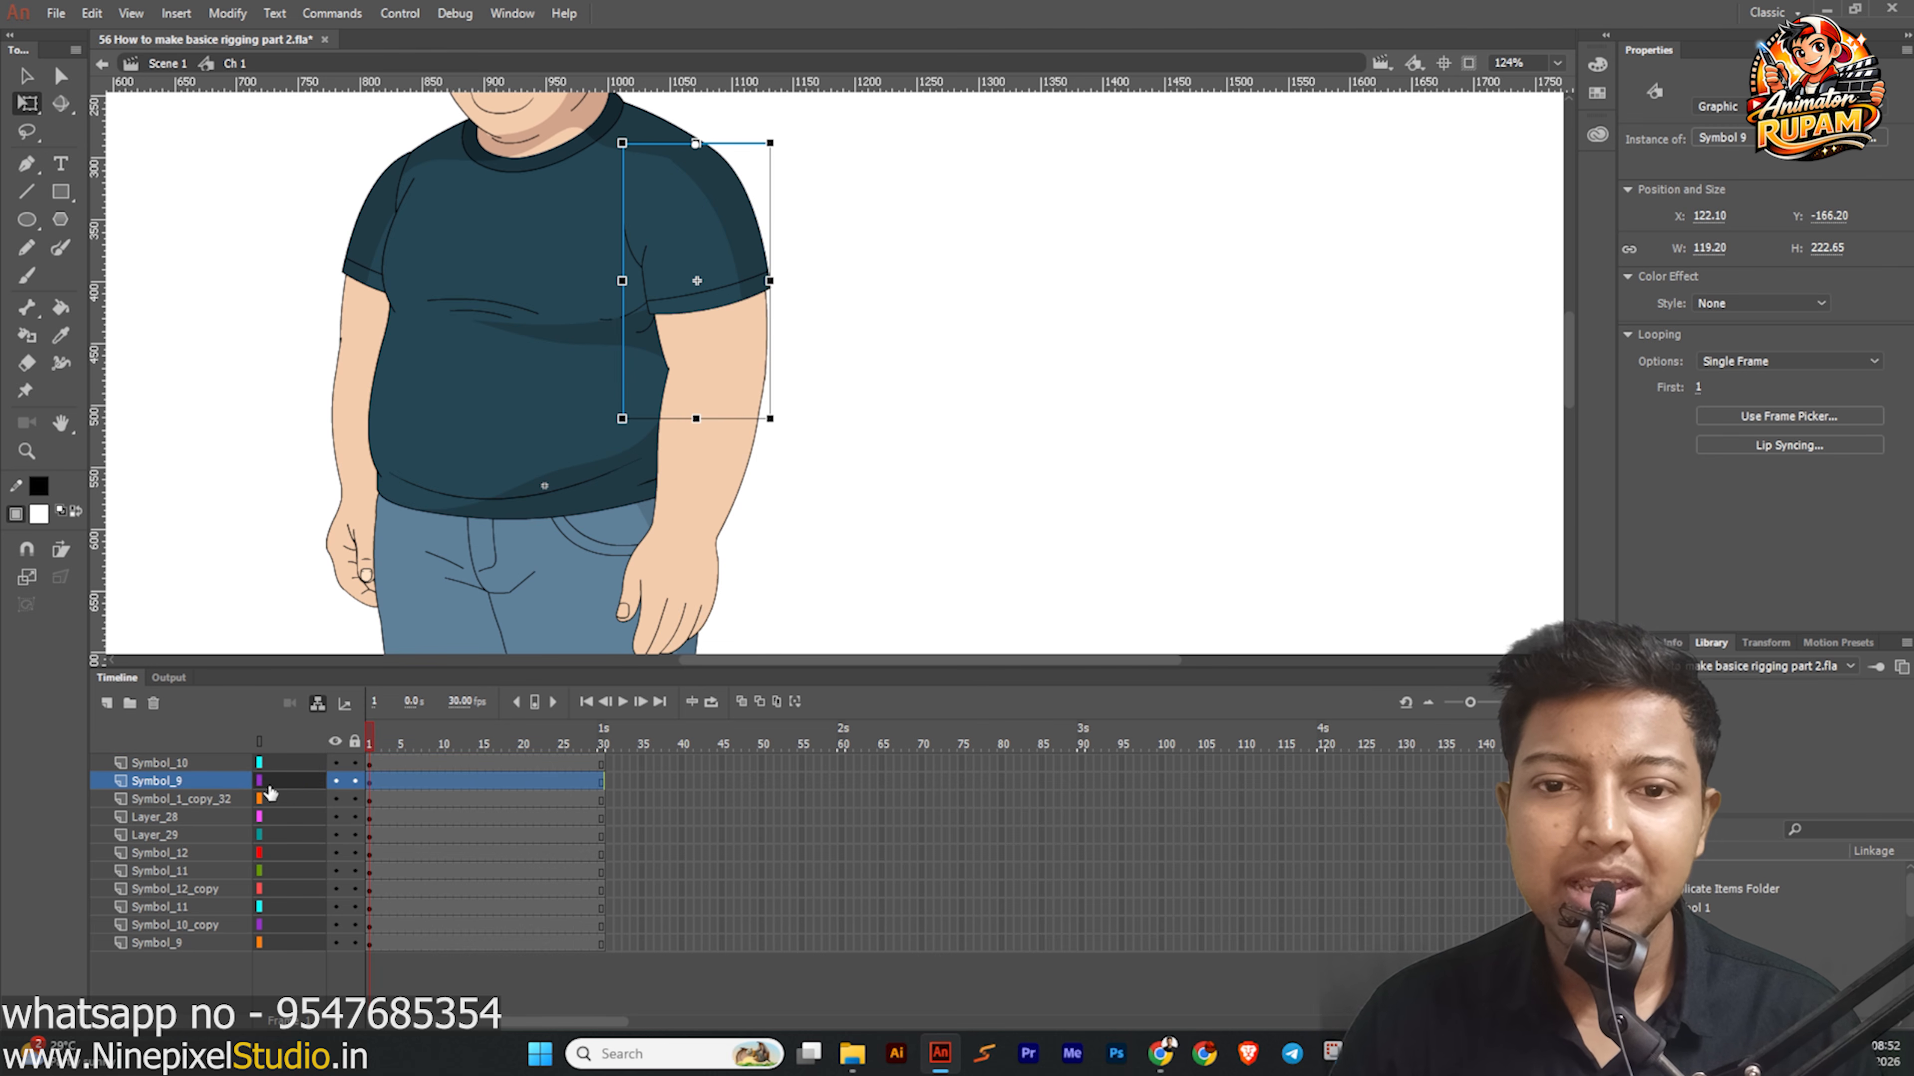
mouse_move(259, 765)
mouse_down()
mouse_move(291, 777)
mouse_move(259, 781)
mouse_up()
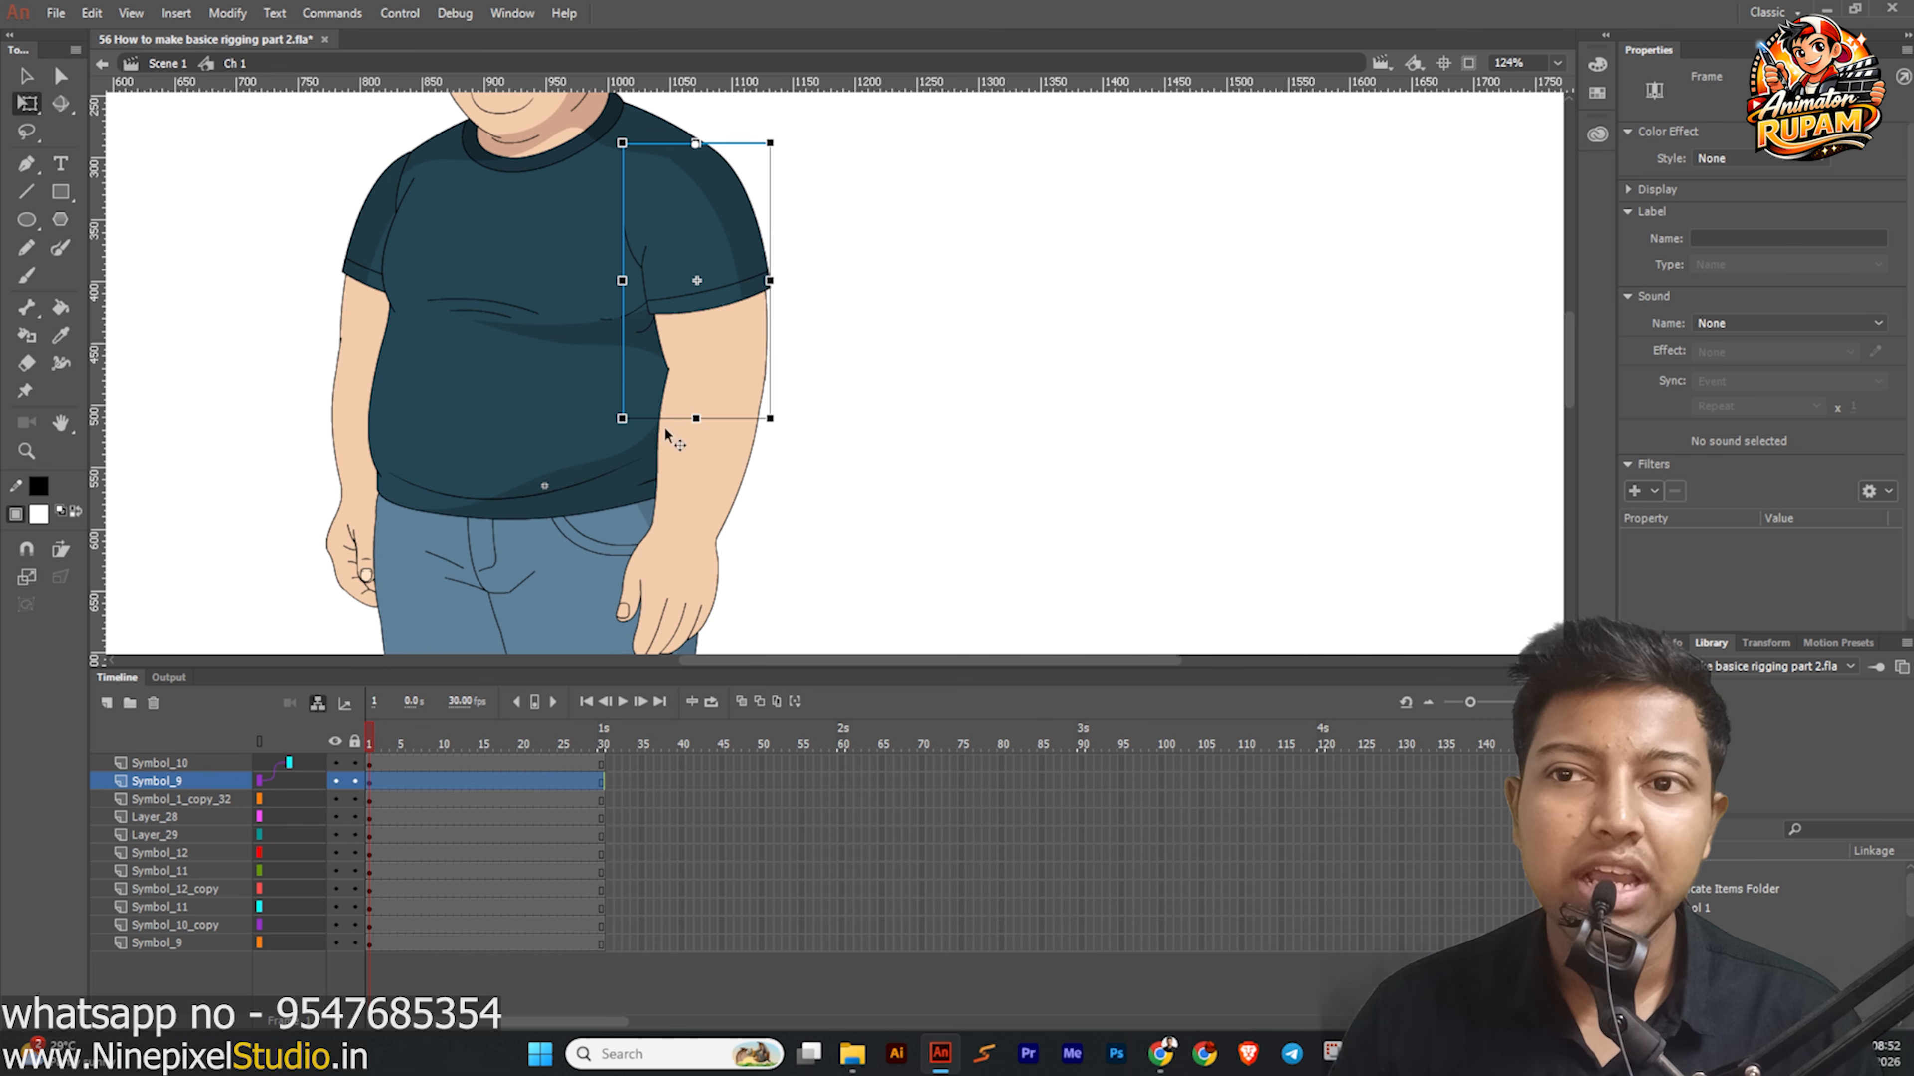
Try rotating the front upper arm inward across the belly with its parented forearm, undo back past the parenting and save the file.
click(815, 448)
scroll(639, 443, down, 1)
click(705, 319)
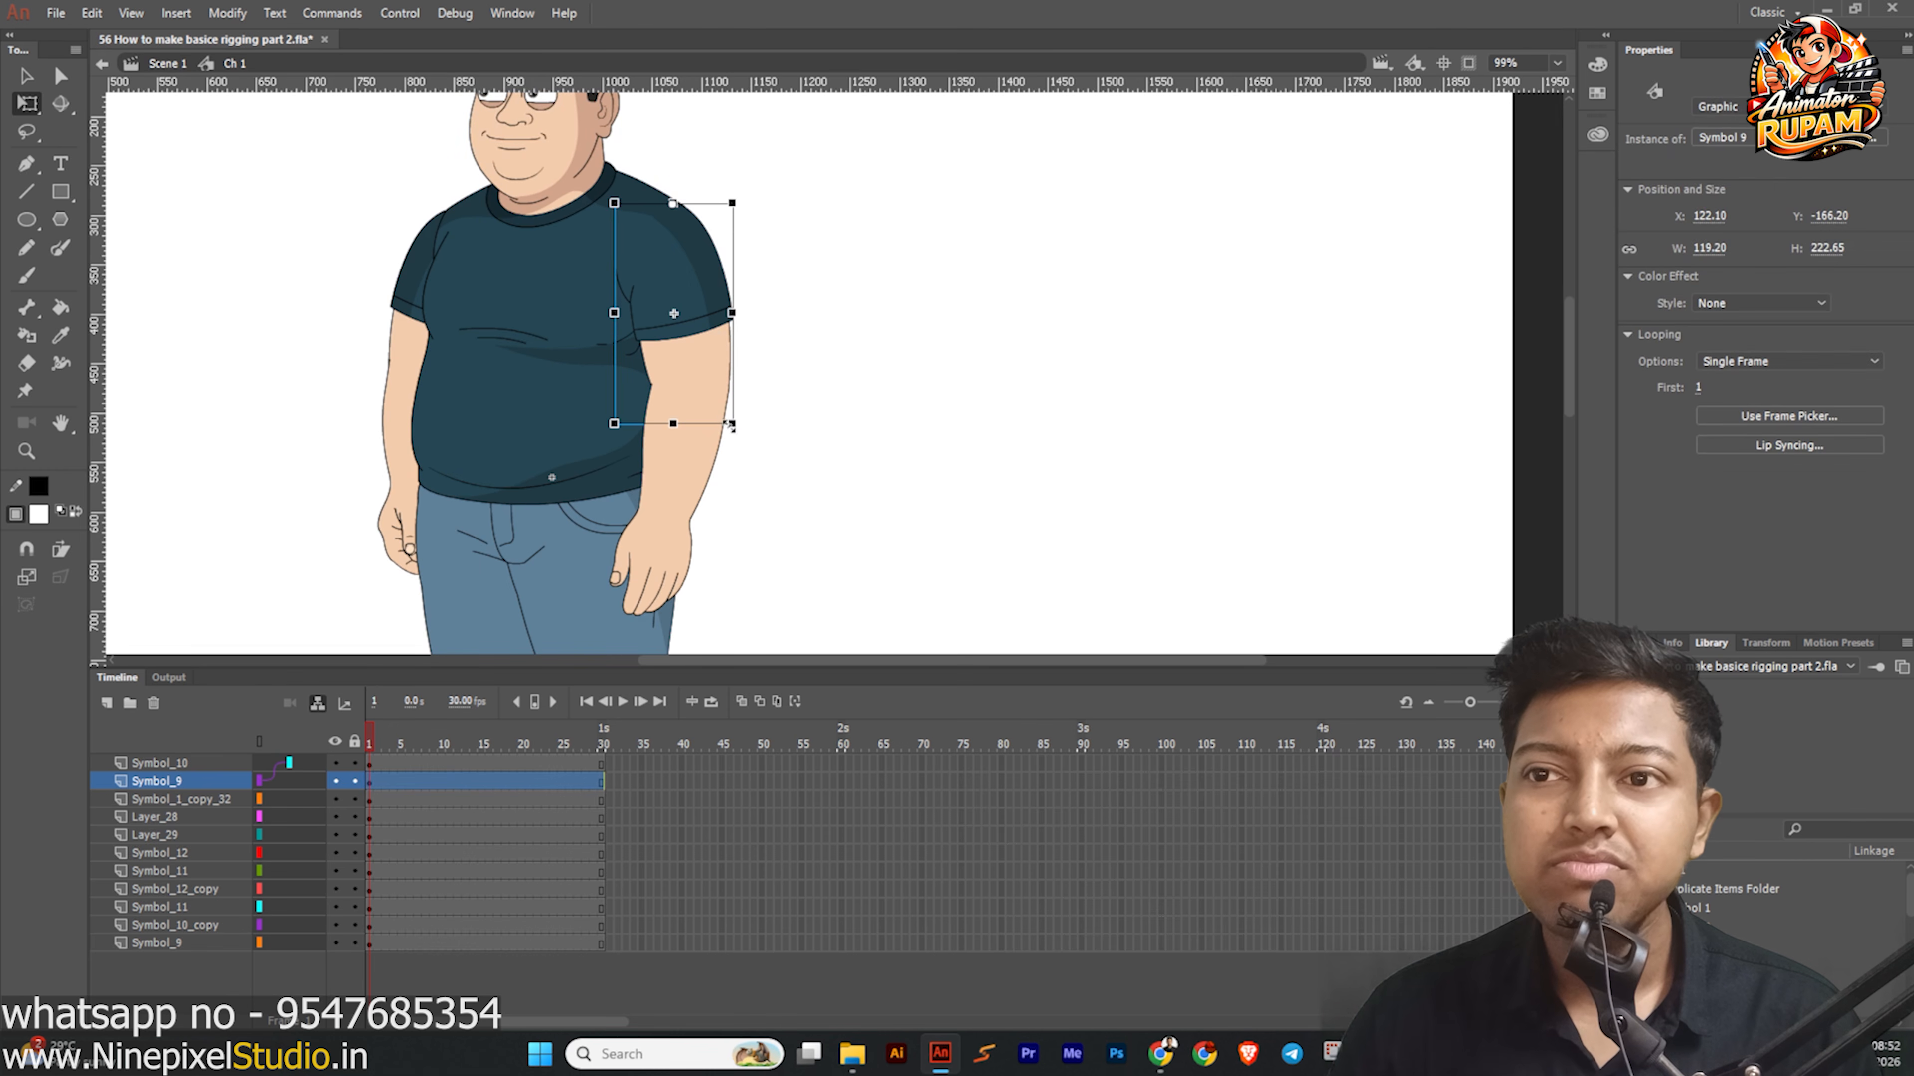
drag(742, 446, 671, 441)
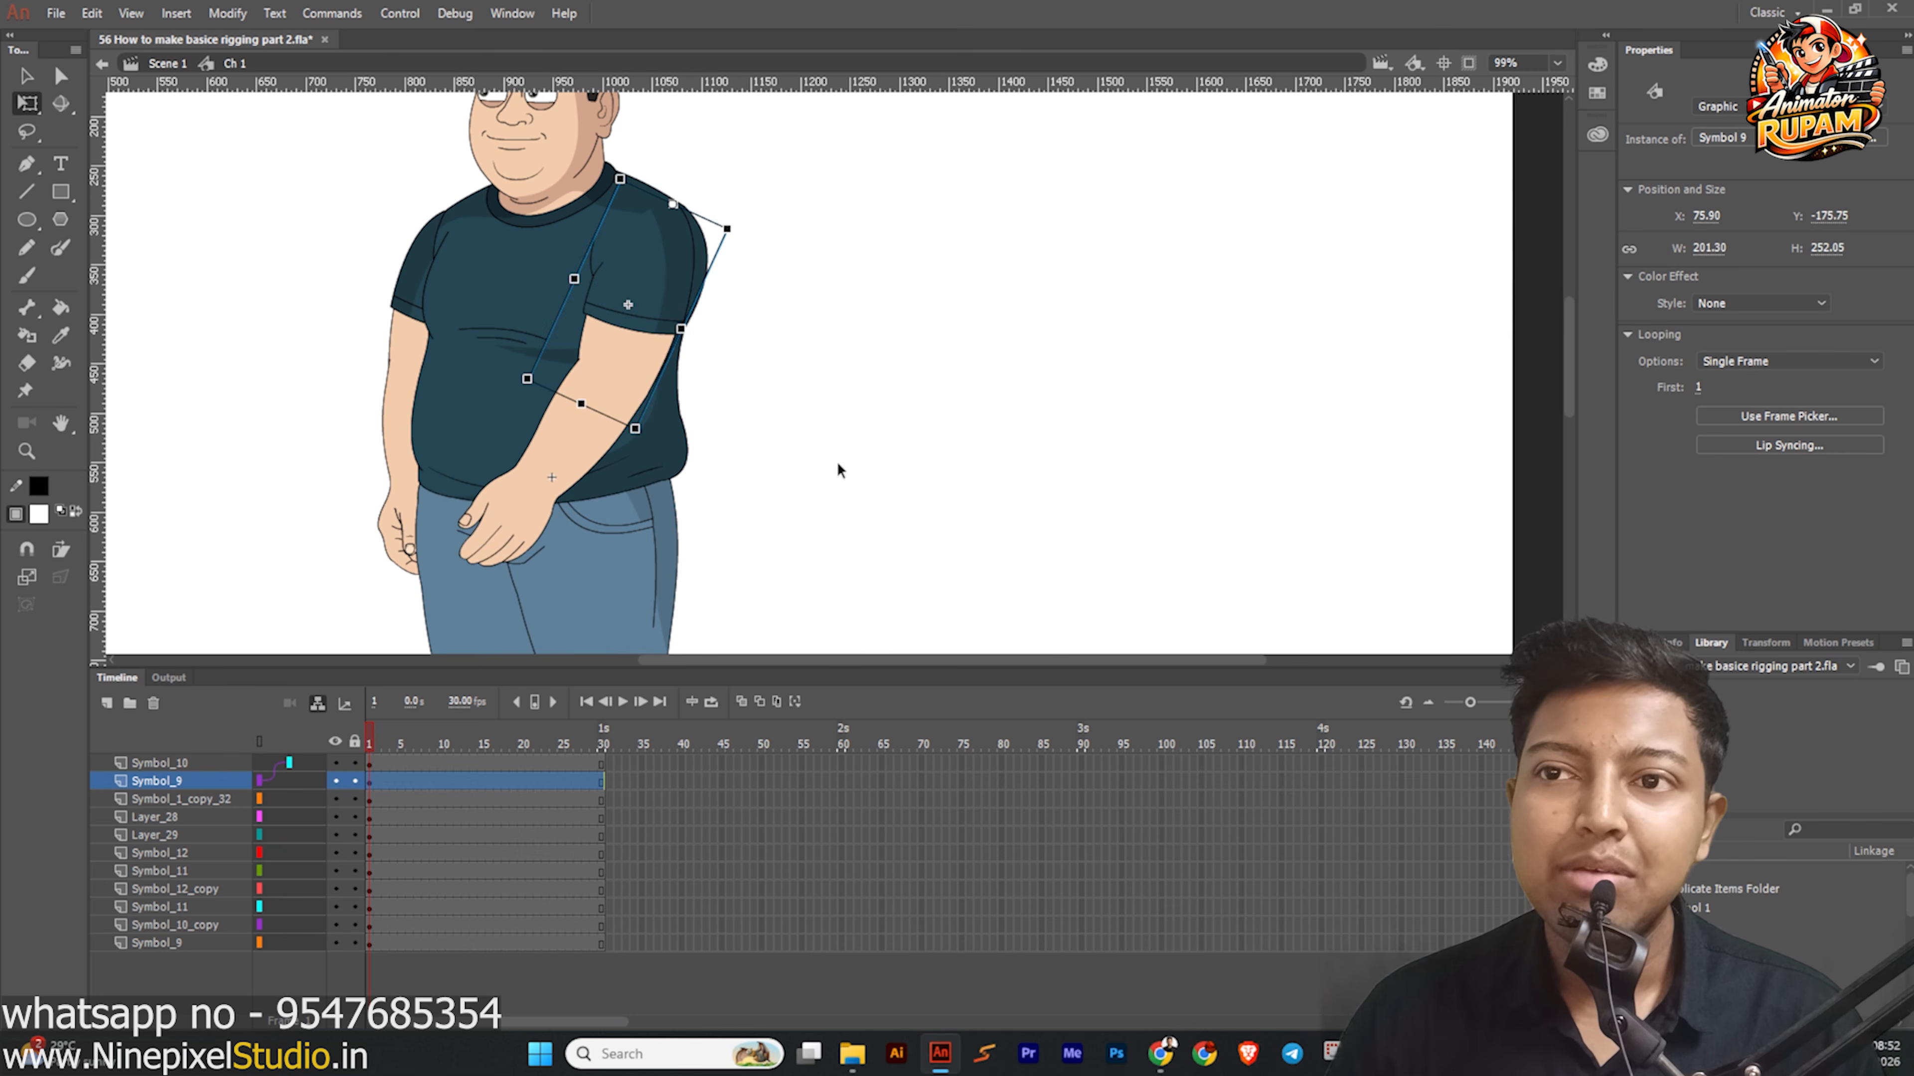
click(838, 466)
key(ctrl+z)
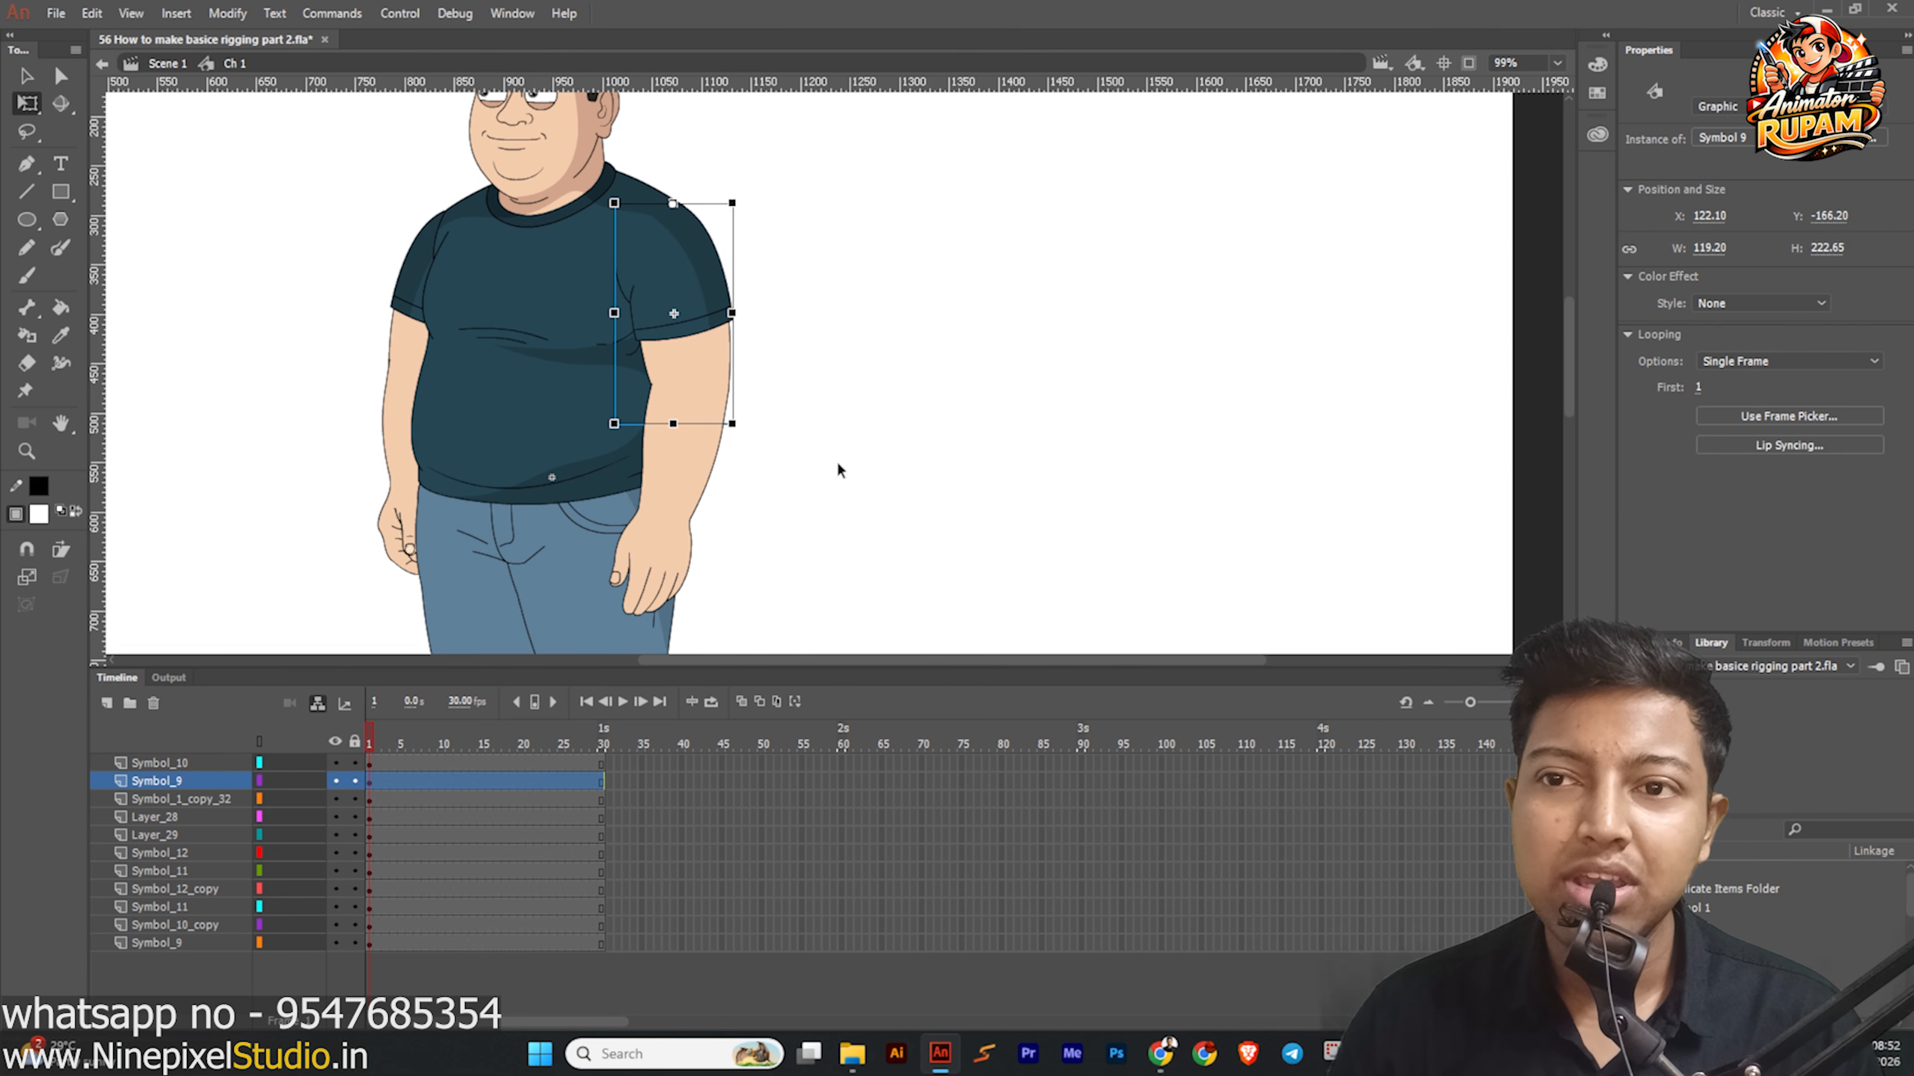
click(837, 462)
key(ctrl+s)
Try the reverse parenting, Symbol_9 under Symbol_10, by rotating the front upper arm and forearm in turn, and undo it.
drag(265, 784, 264, 763)
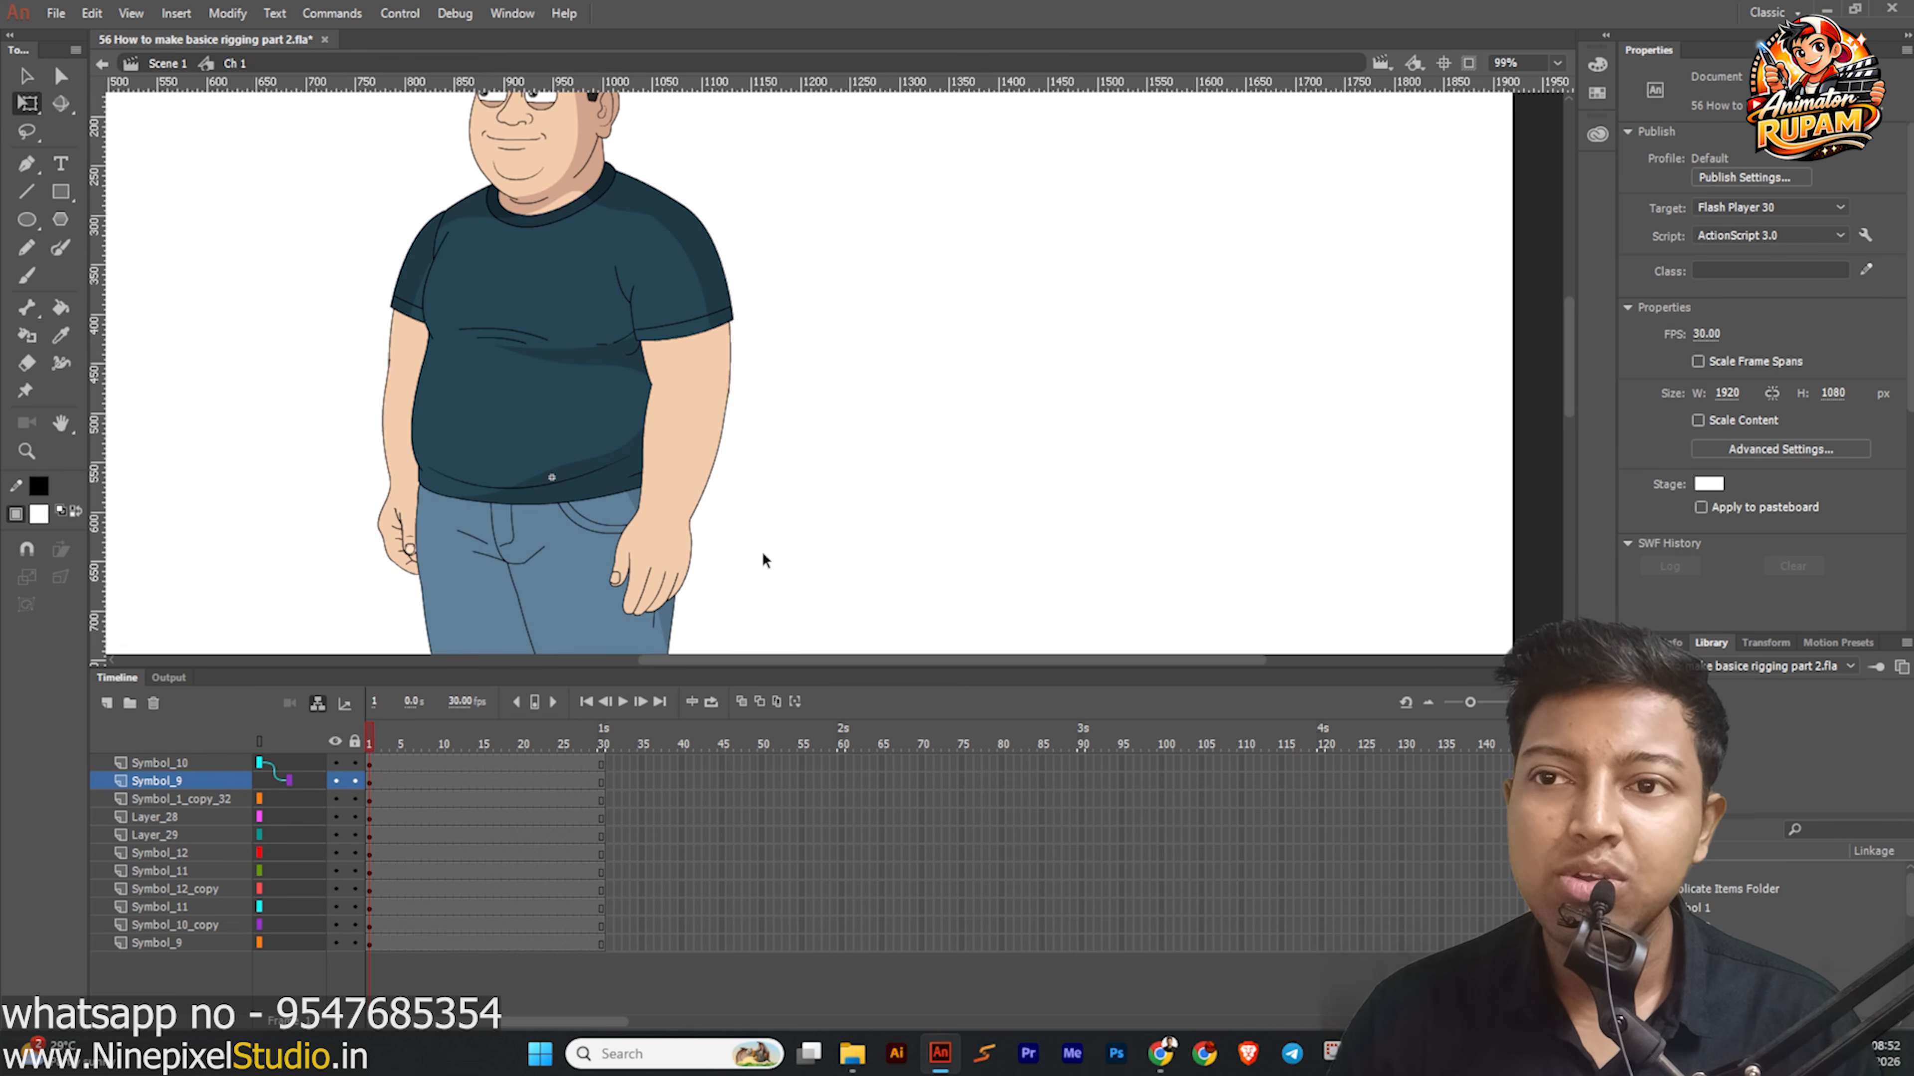
click(705, 354)
drag(754, 435, 491, 437)
key(ctrl+z)
click(675, 477)
drag(726, 607, 471, 359)
key(ctrl+z)
Parent the front forearm layer Symbol_10 to the front upper arm layer Symbol_9 again.
click(873, 491)
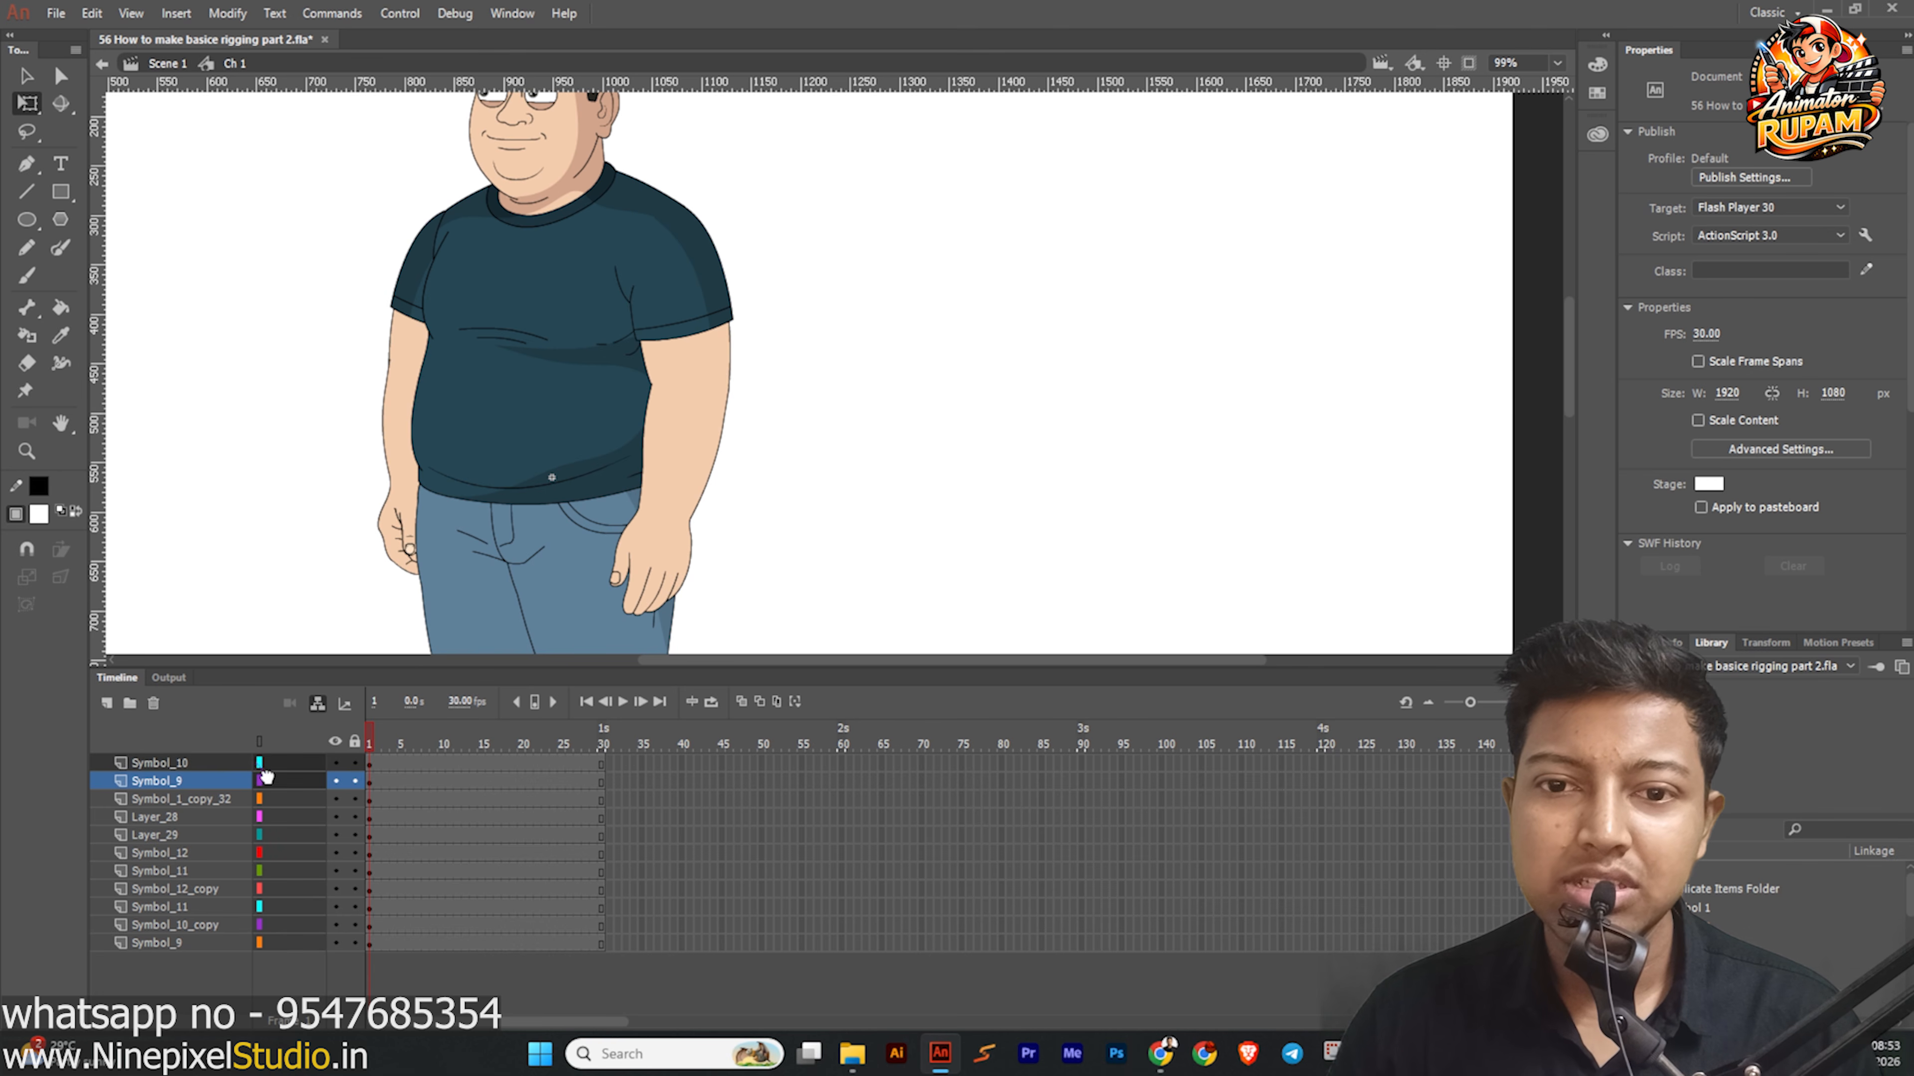
scroll(700, 494, down, 2)
scroll(696, 487, down, 2)
Test swinging the front upper arm outward and bending the forearm across the belly, undo both rotations and save the file.
click(705, 429)
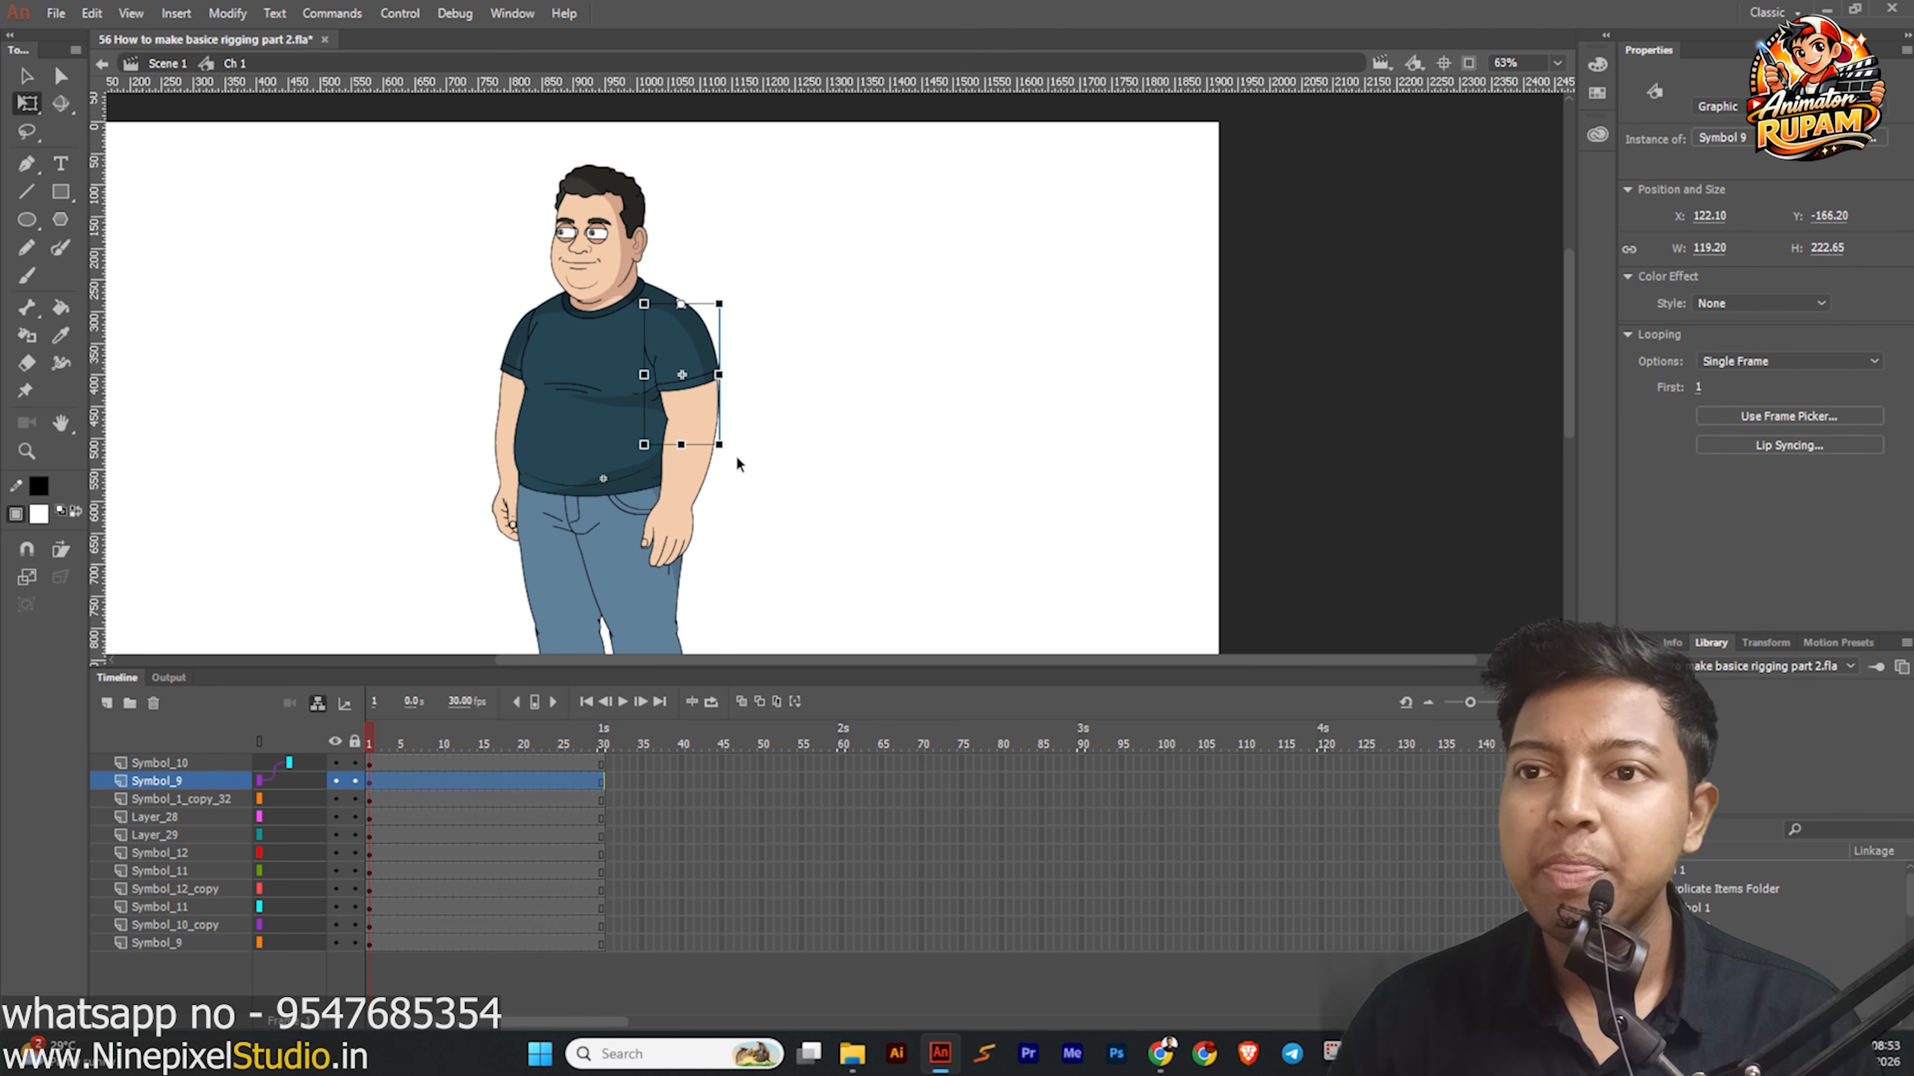
drag(728, 460, 781, 447)
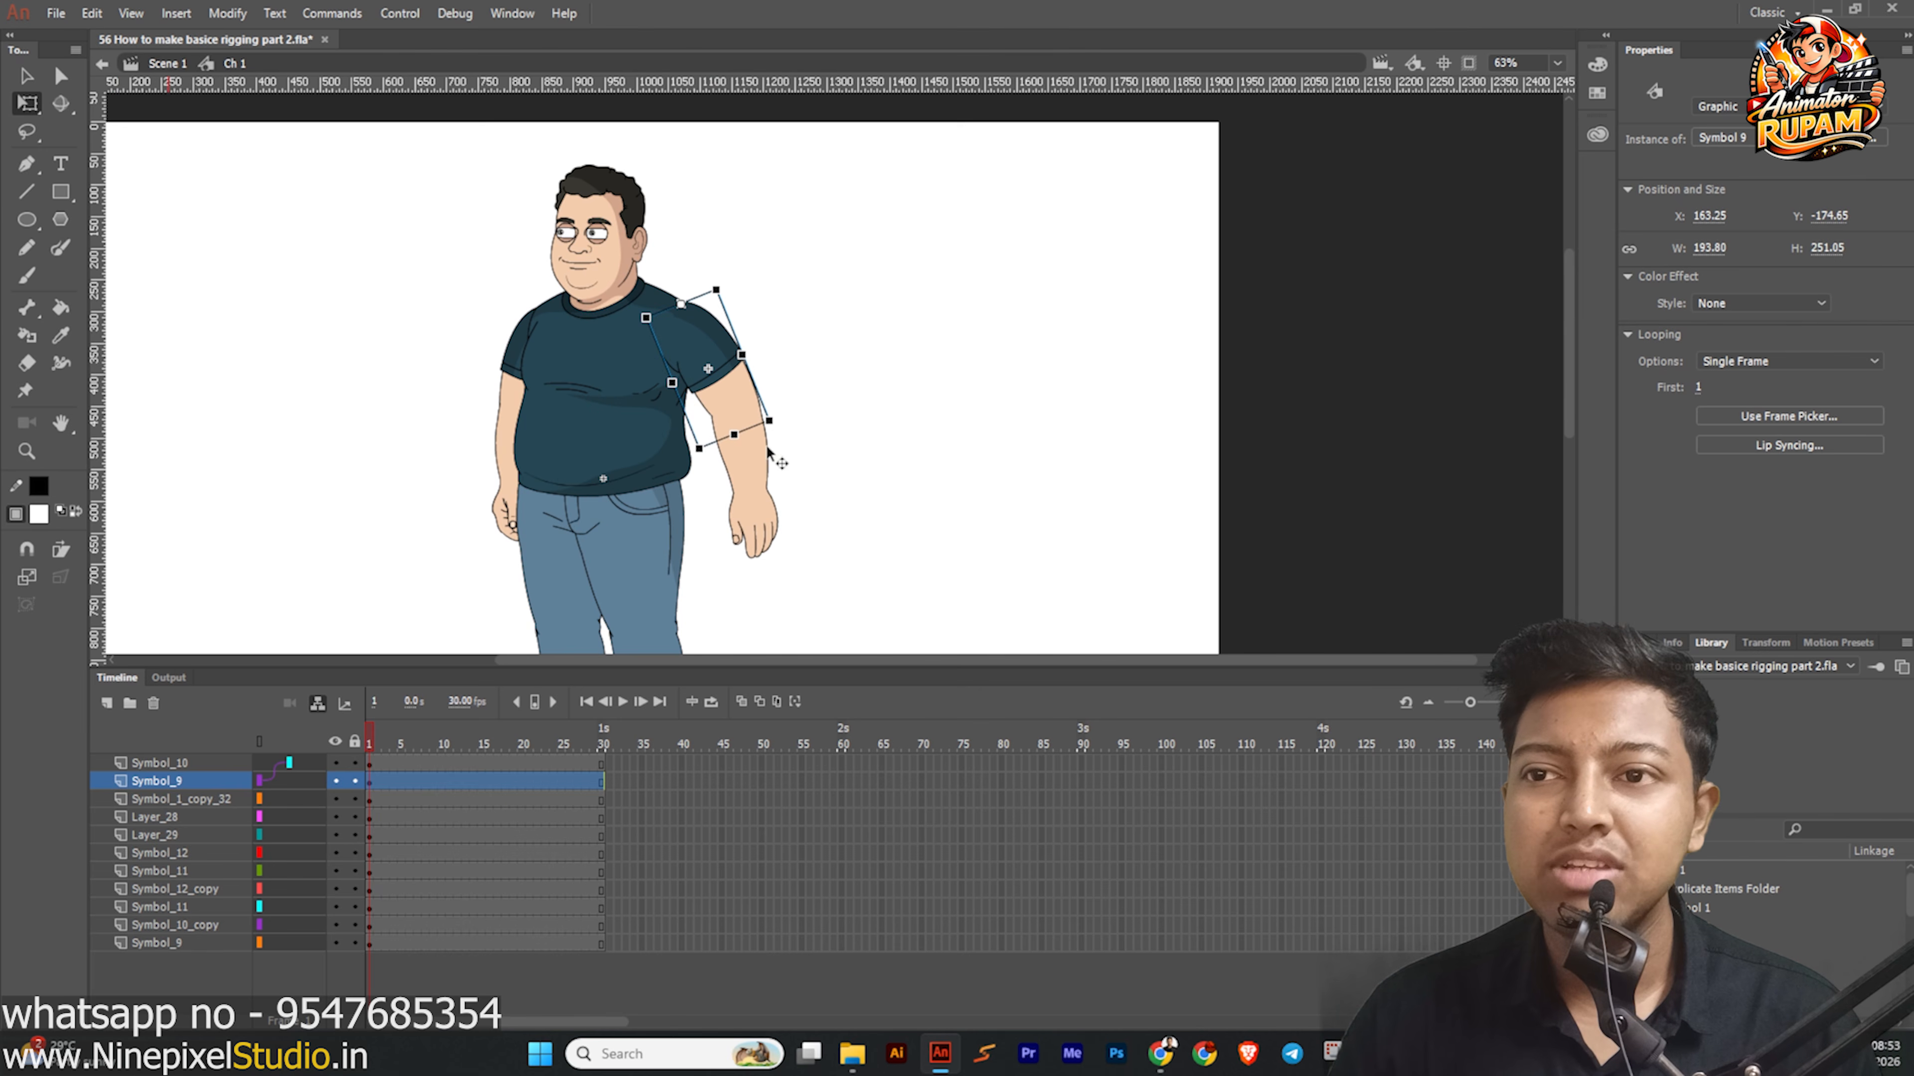
click(763, 504)
scroll(770, 529, up, 2)
drag(833, 563, 586, 495)
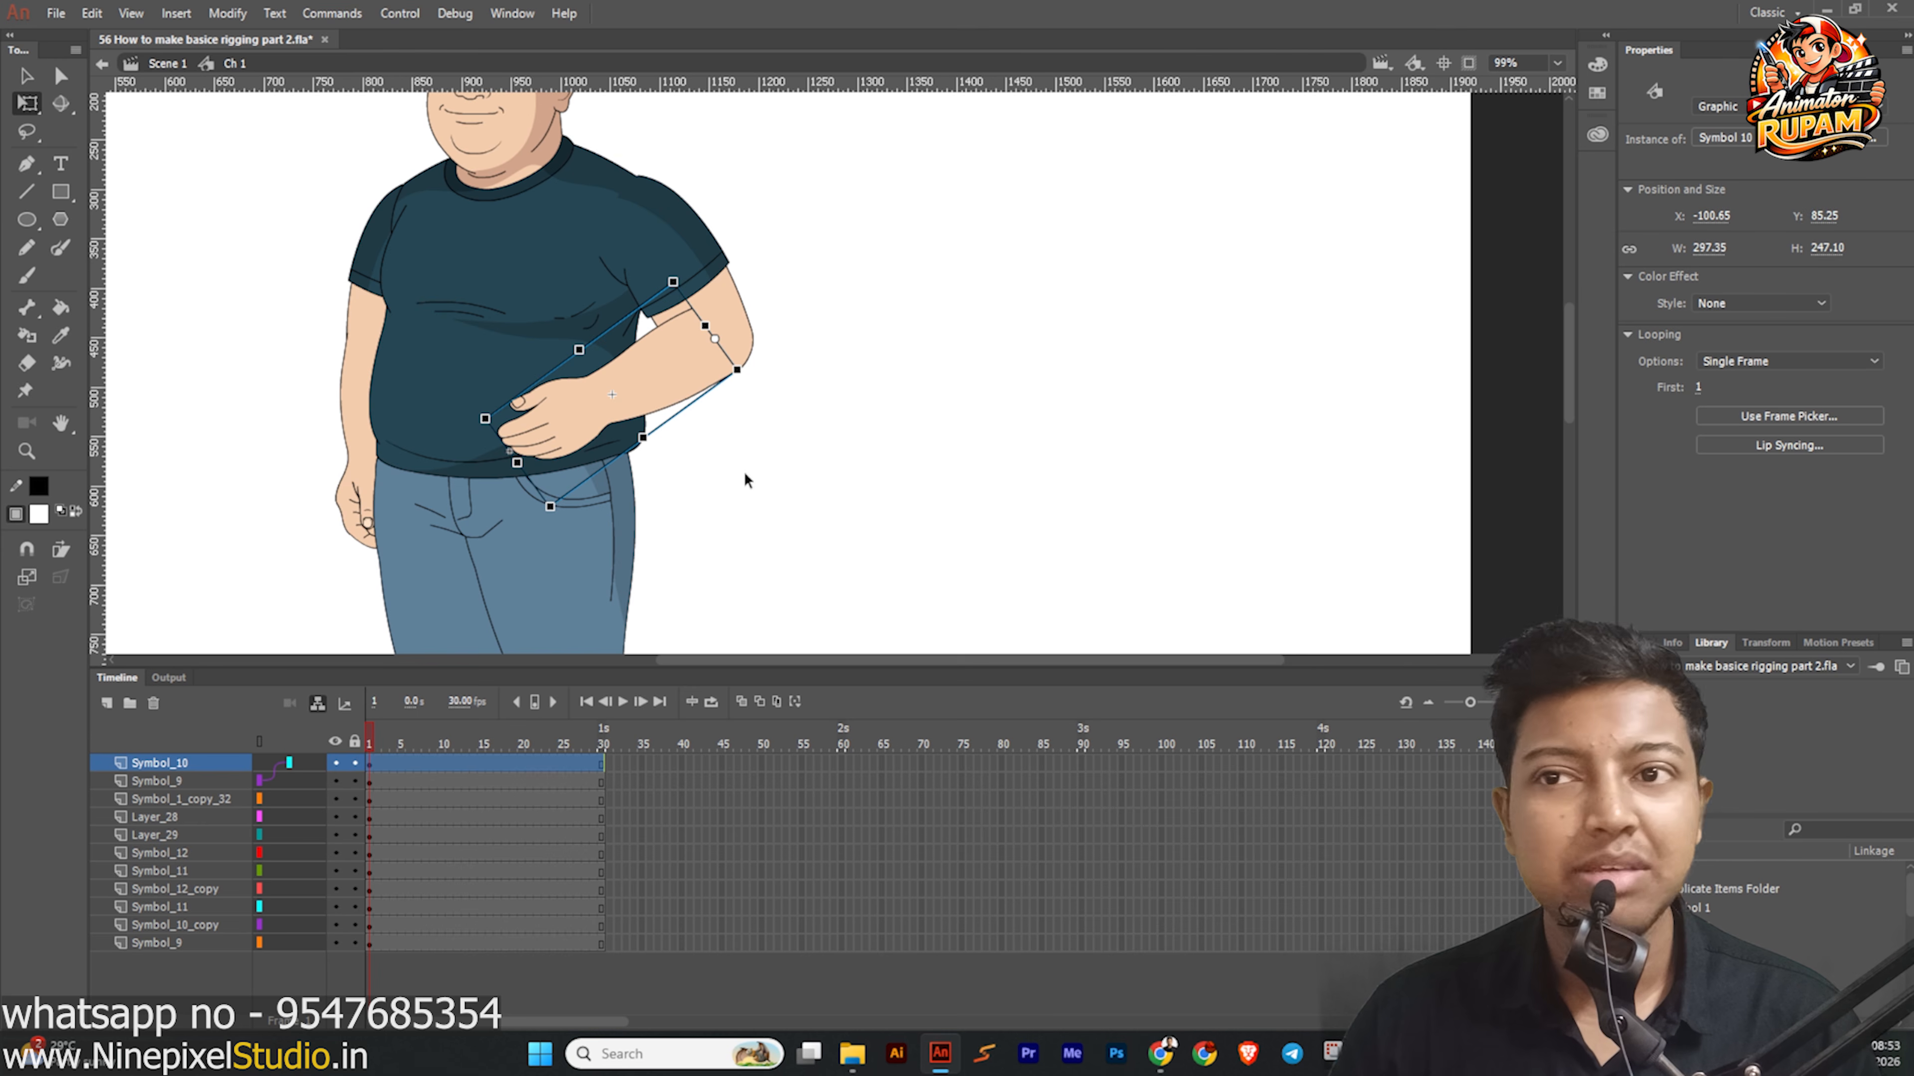
key(ctrl+z)
key(ctrl+z)
key(ctrl+z)
key(ctrl+z)
scroll(709, 452, down, 2)
key(ctrl+s)
Identify the layers of the back forearm and upper arm, and parent Symbol_10_copy to the lowest Symbol_9 layer.
scroll(396, 432, up, 3)
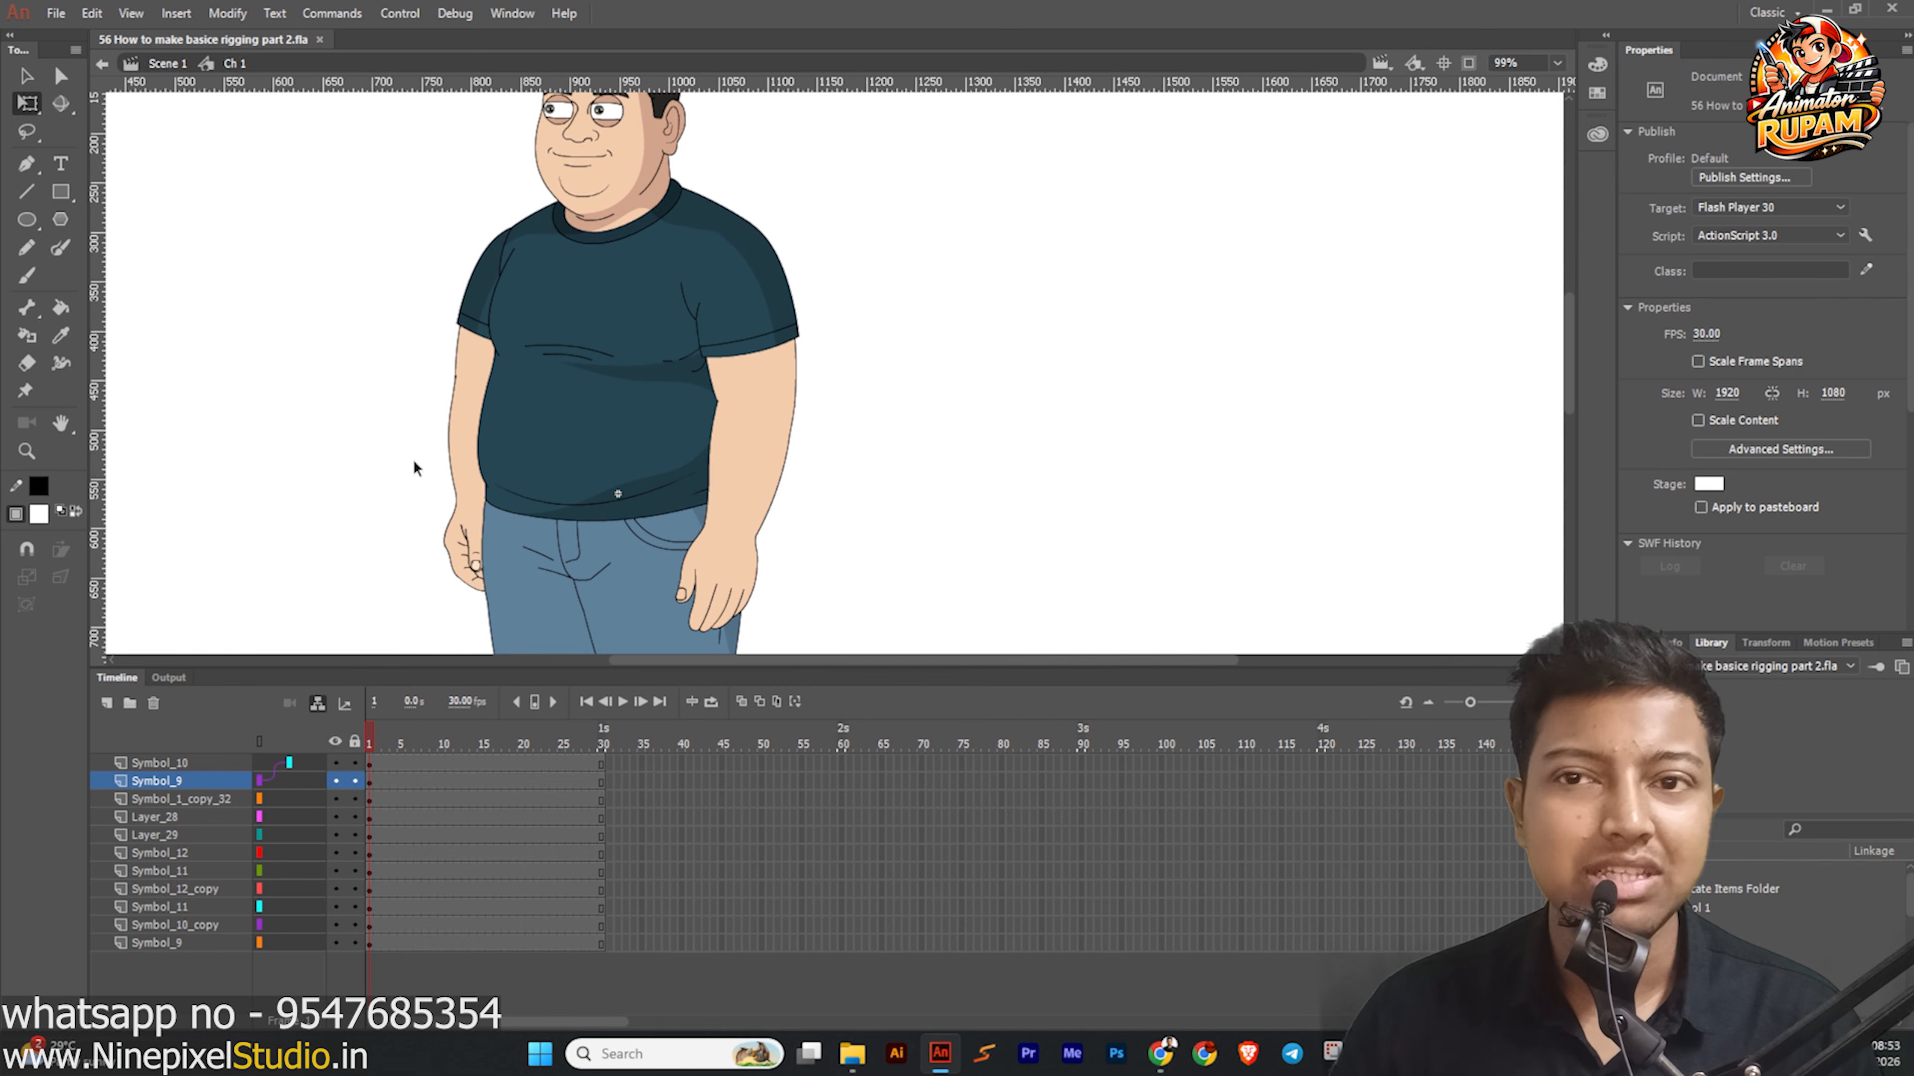
scroll(414, 462, up, 1)
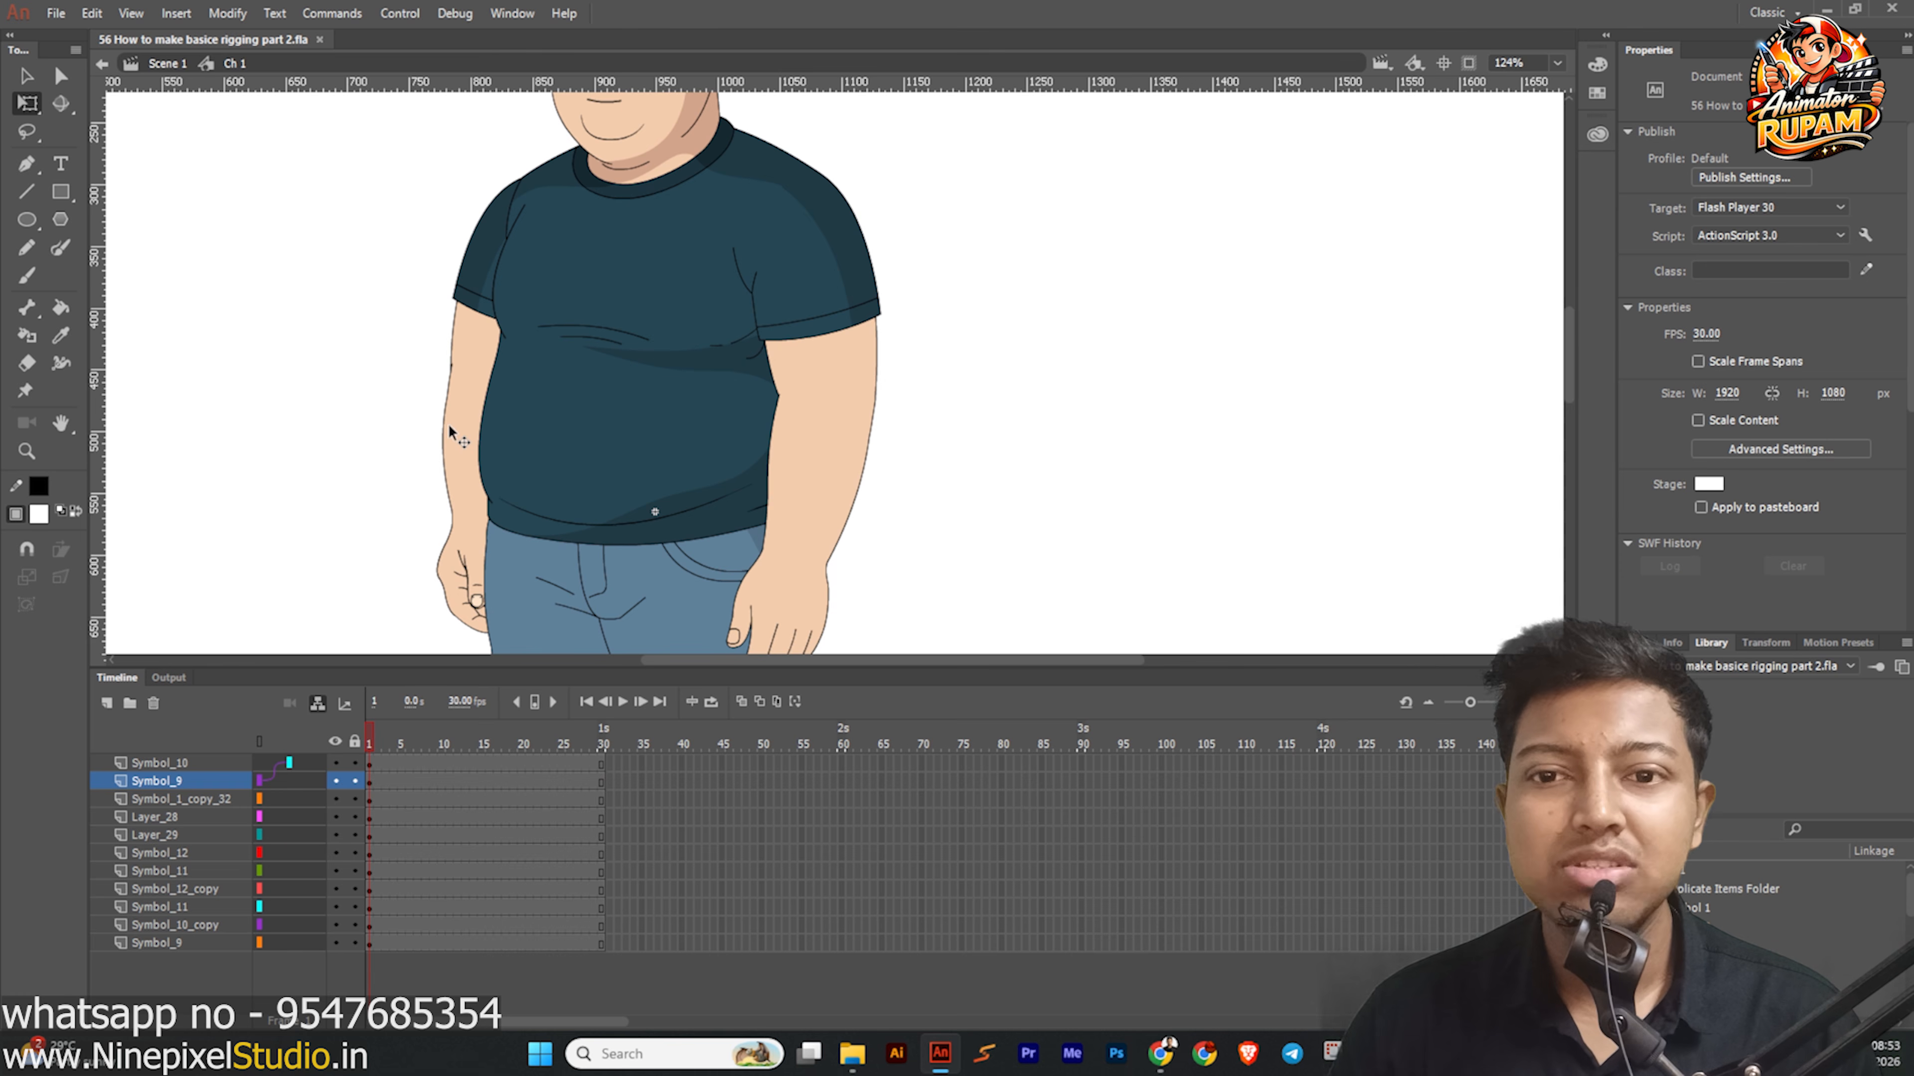
click(450, 430)
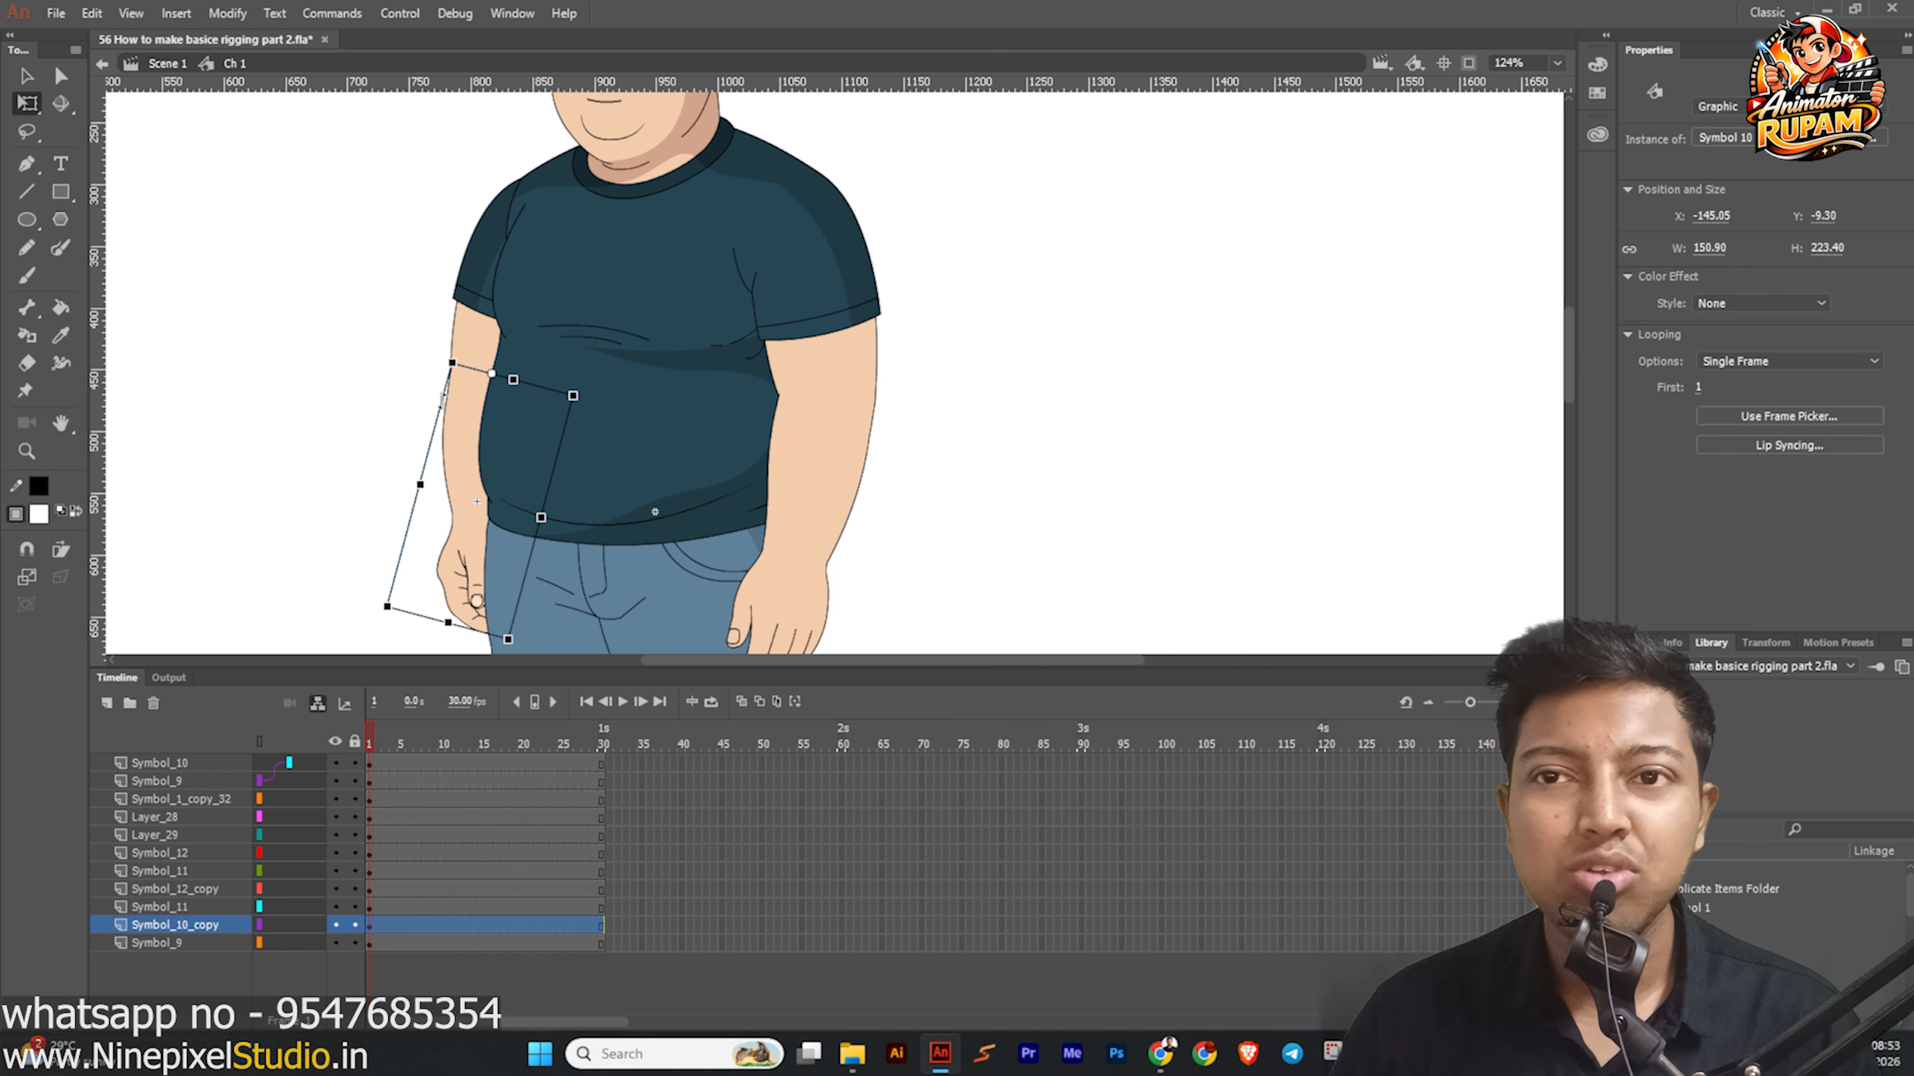
scroll(463, 345, up, 1)
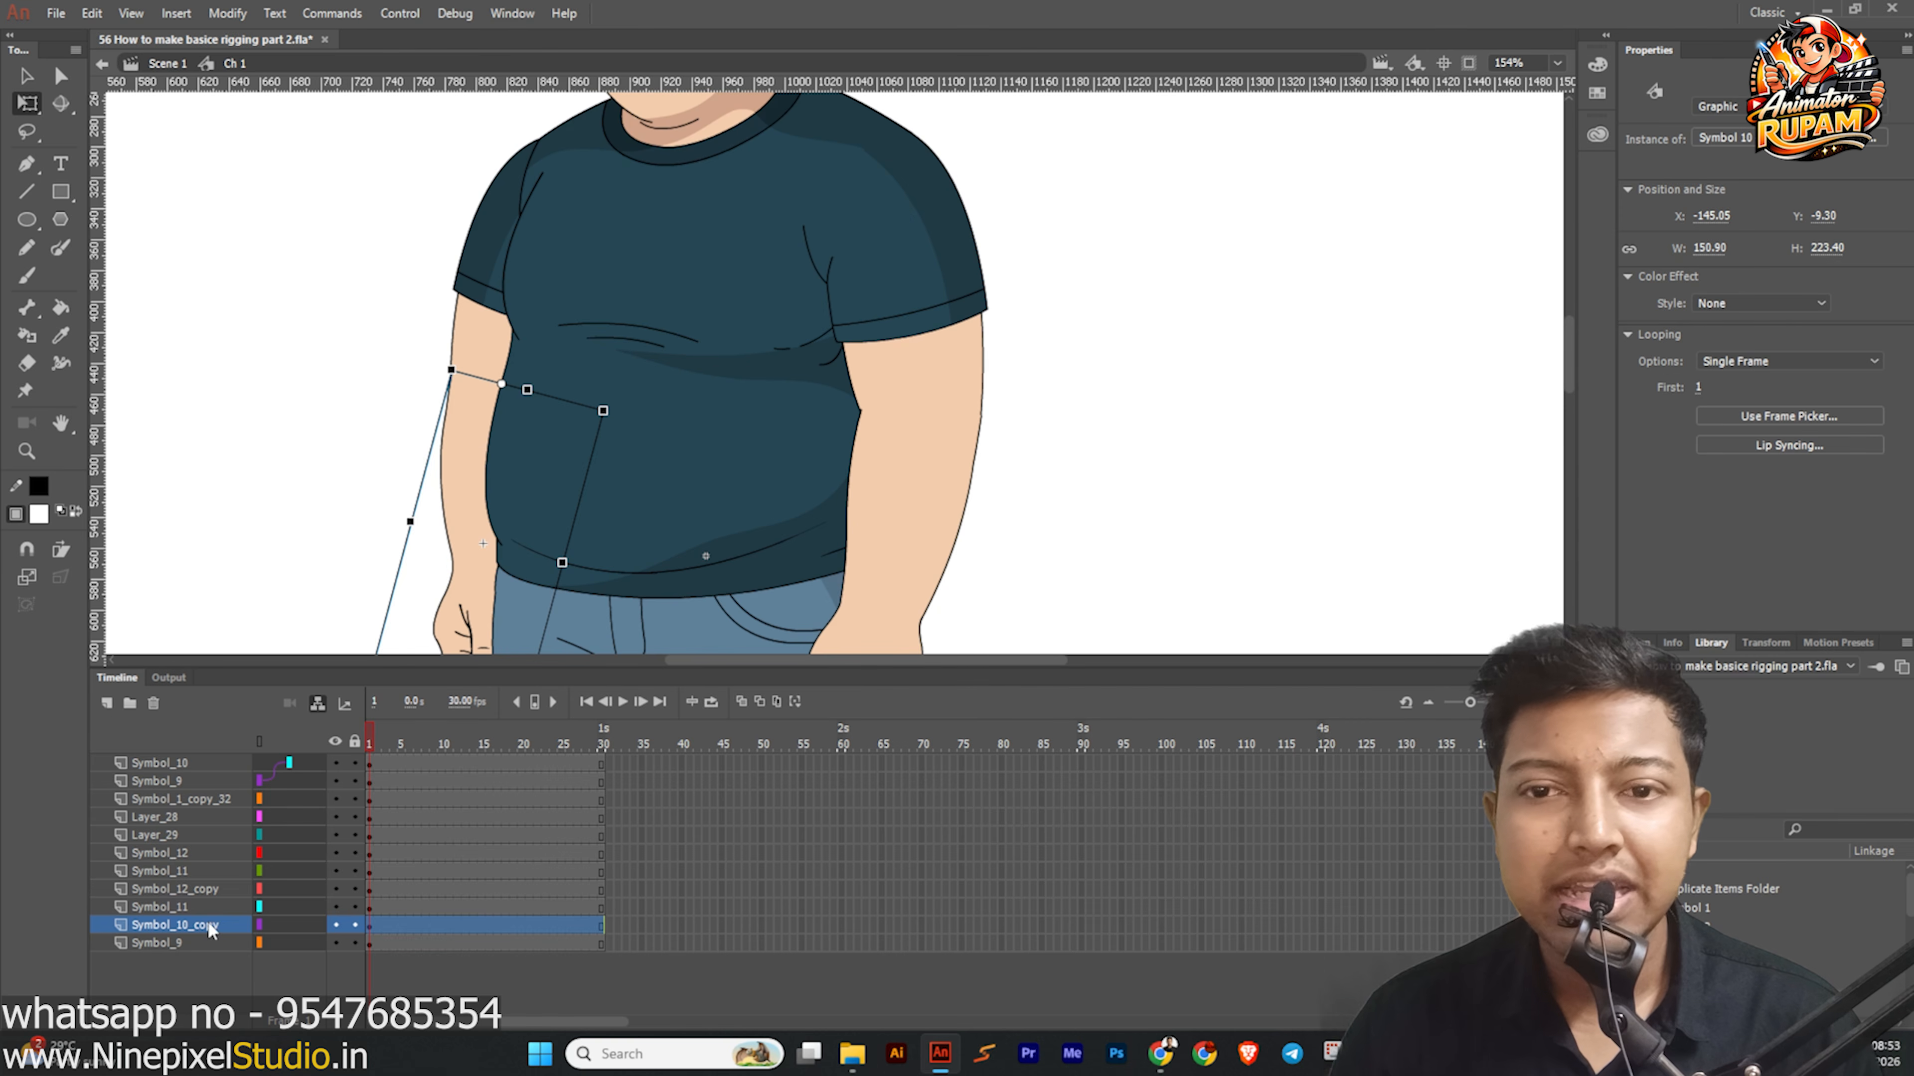
click(461, 341)
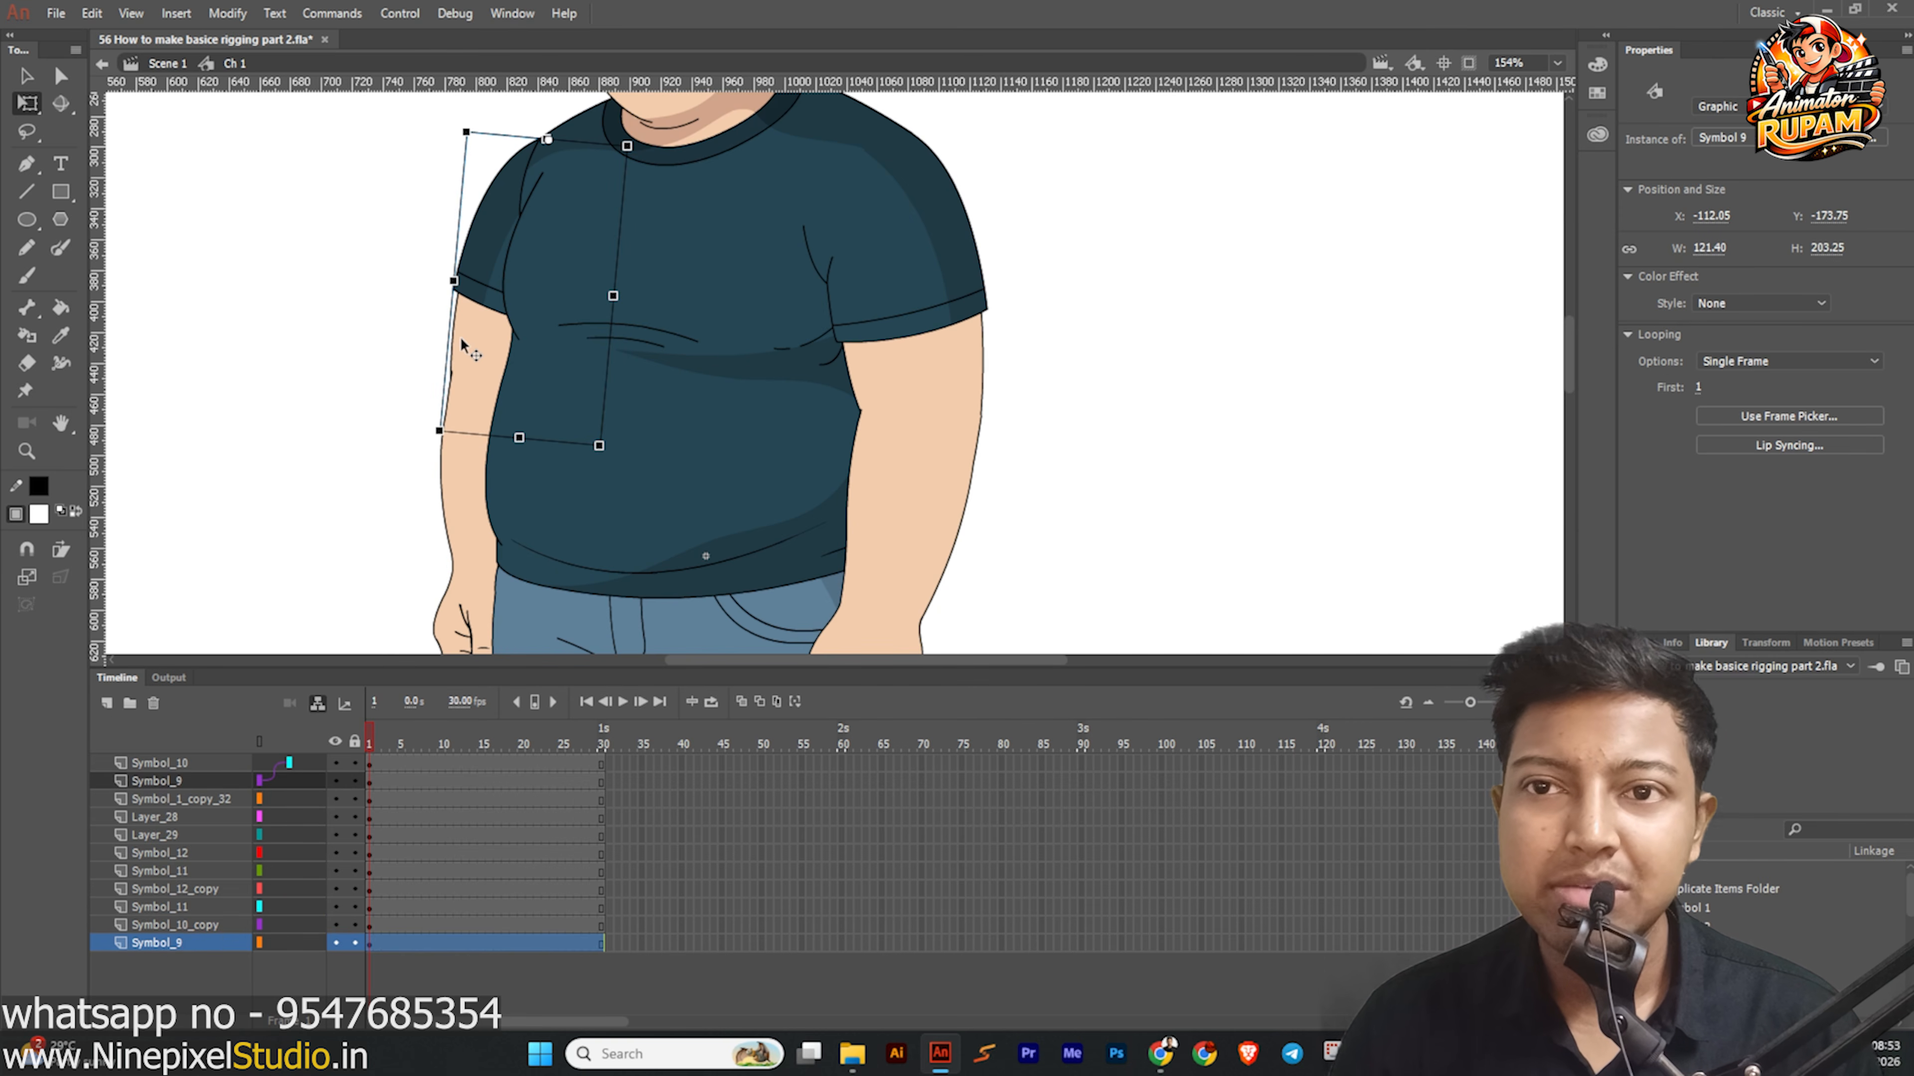
click(473, 511)
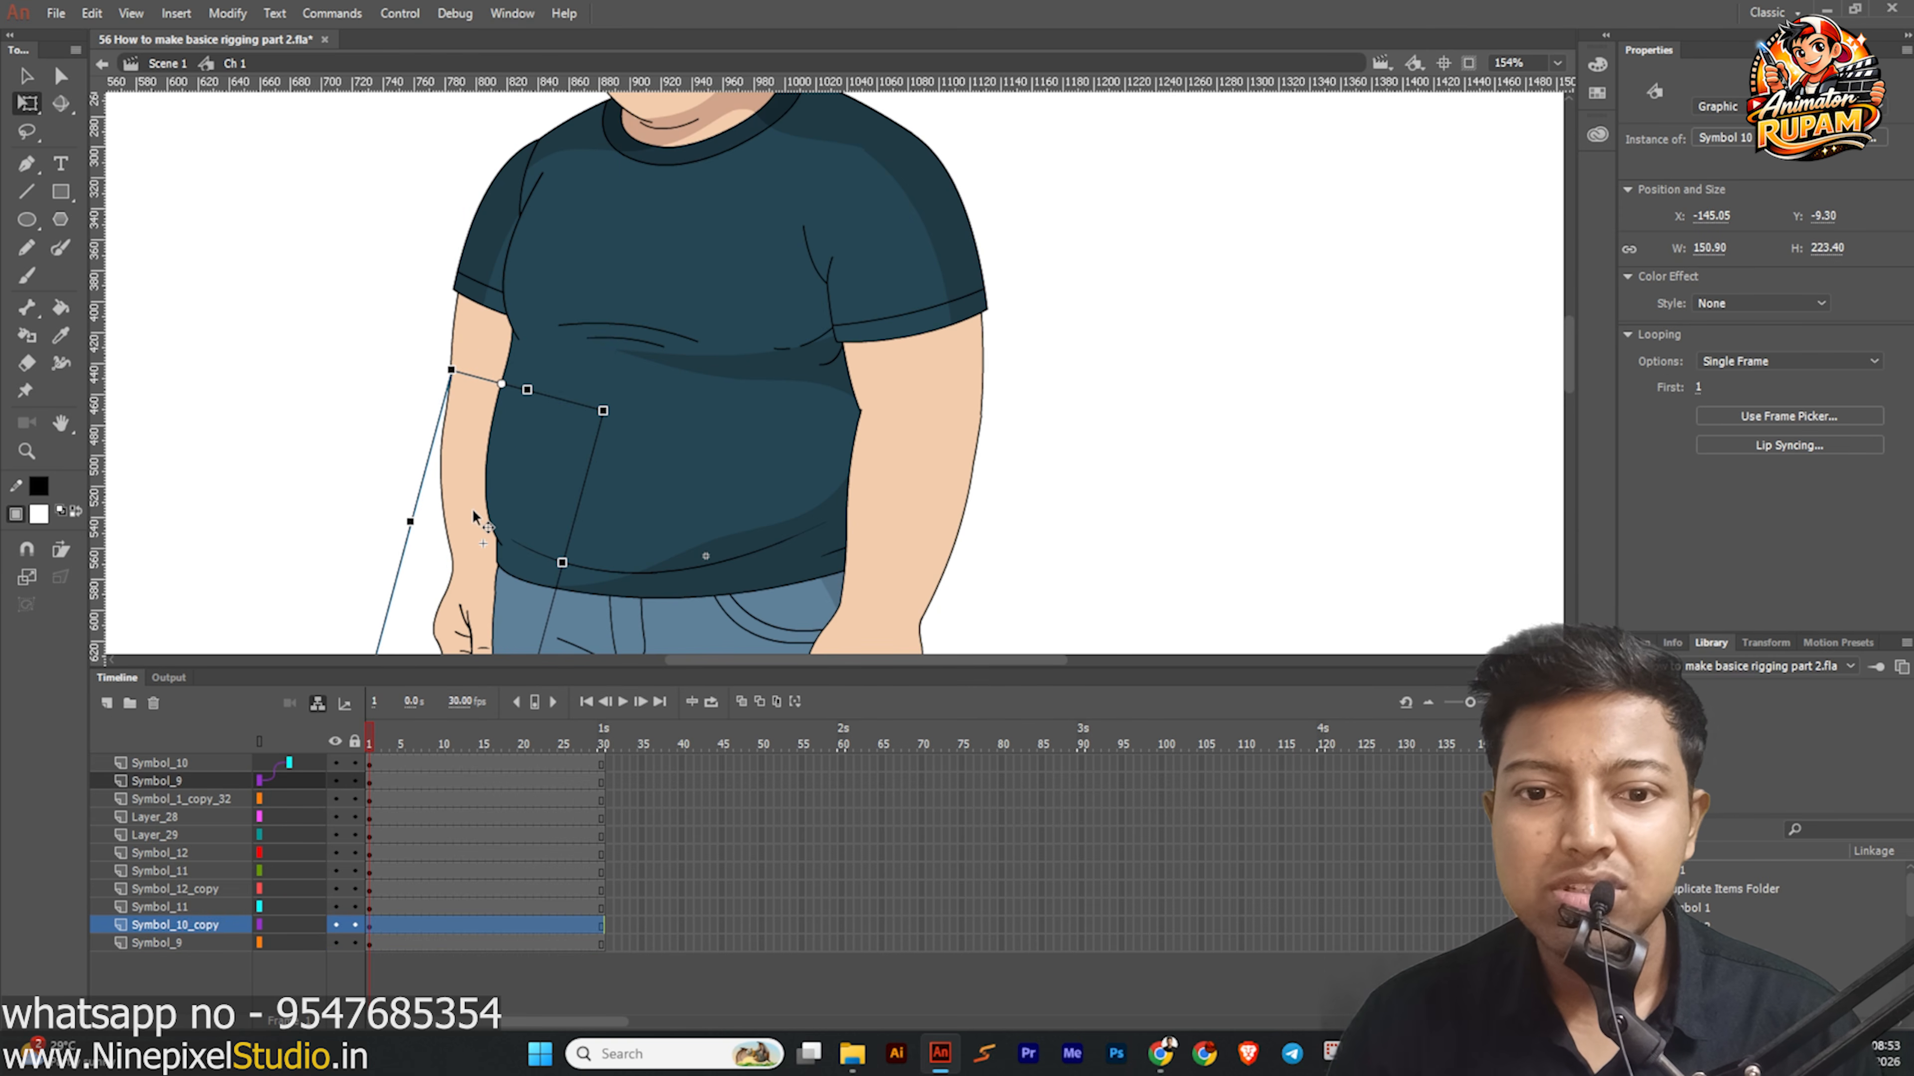
click(265, 930)
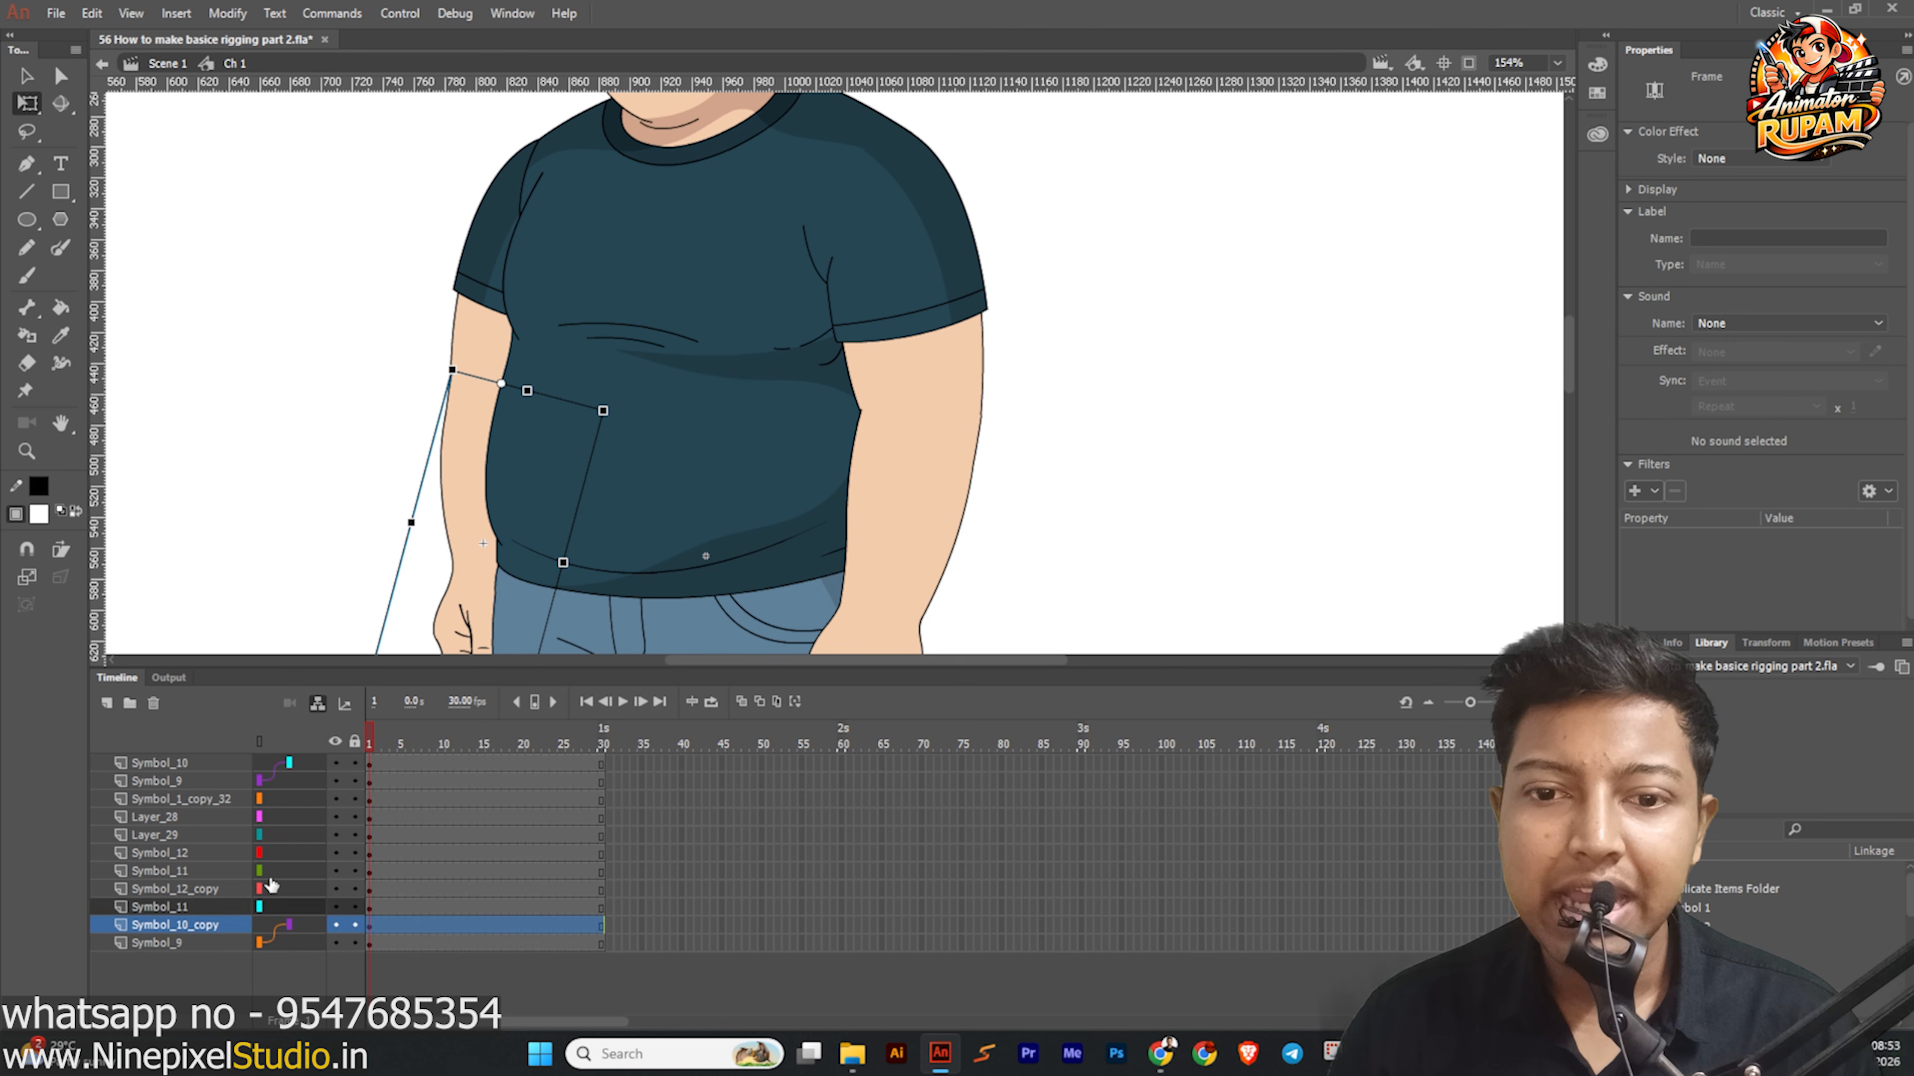
Try swinging the back upper arm outward from the body and rotating its forearm toward the belly, and undo both rotations.
click(428, 392)
scroll(471, 347, down, 2)
click(478, 332)
drag(557, 437, 411, 410)
click(338, 437)
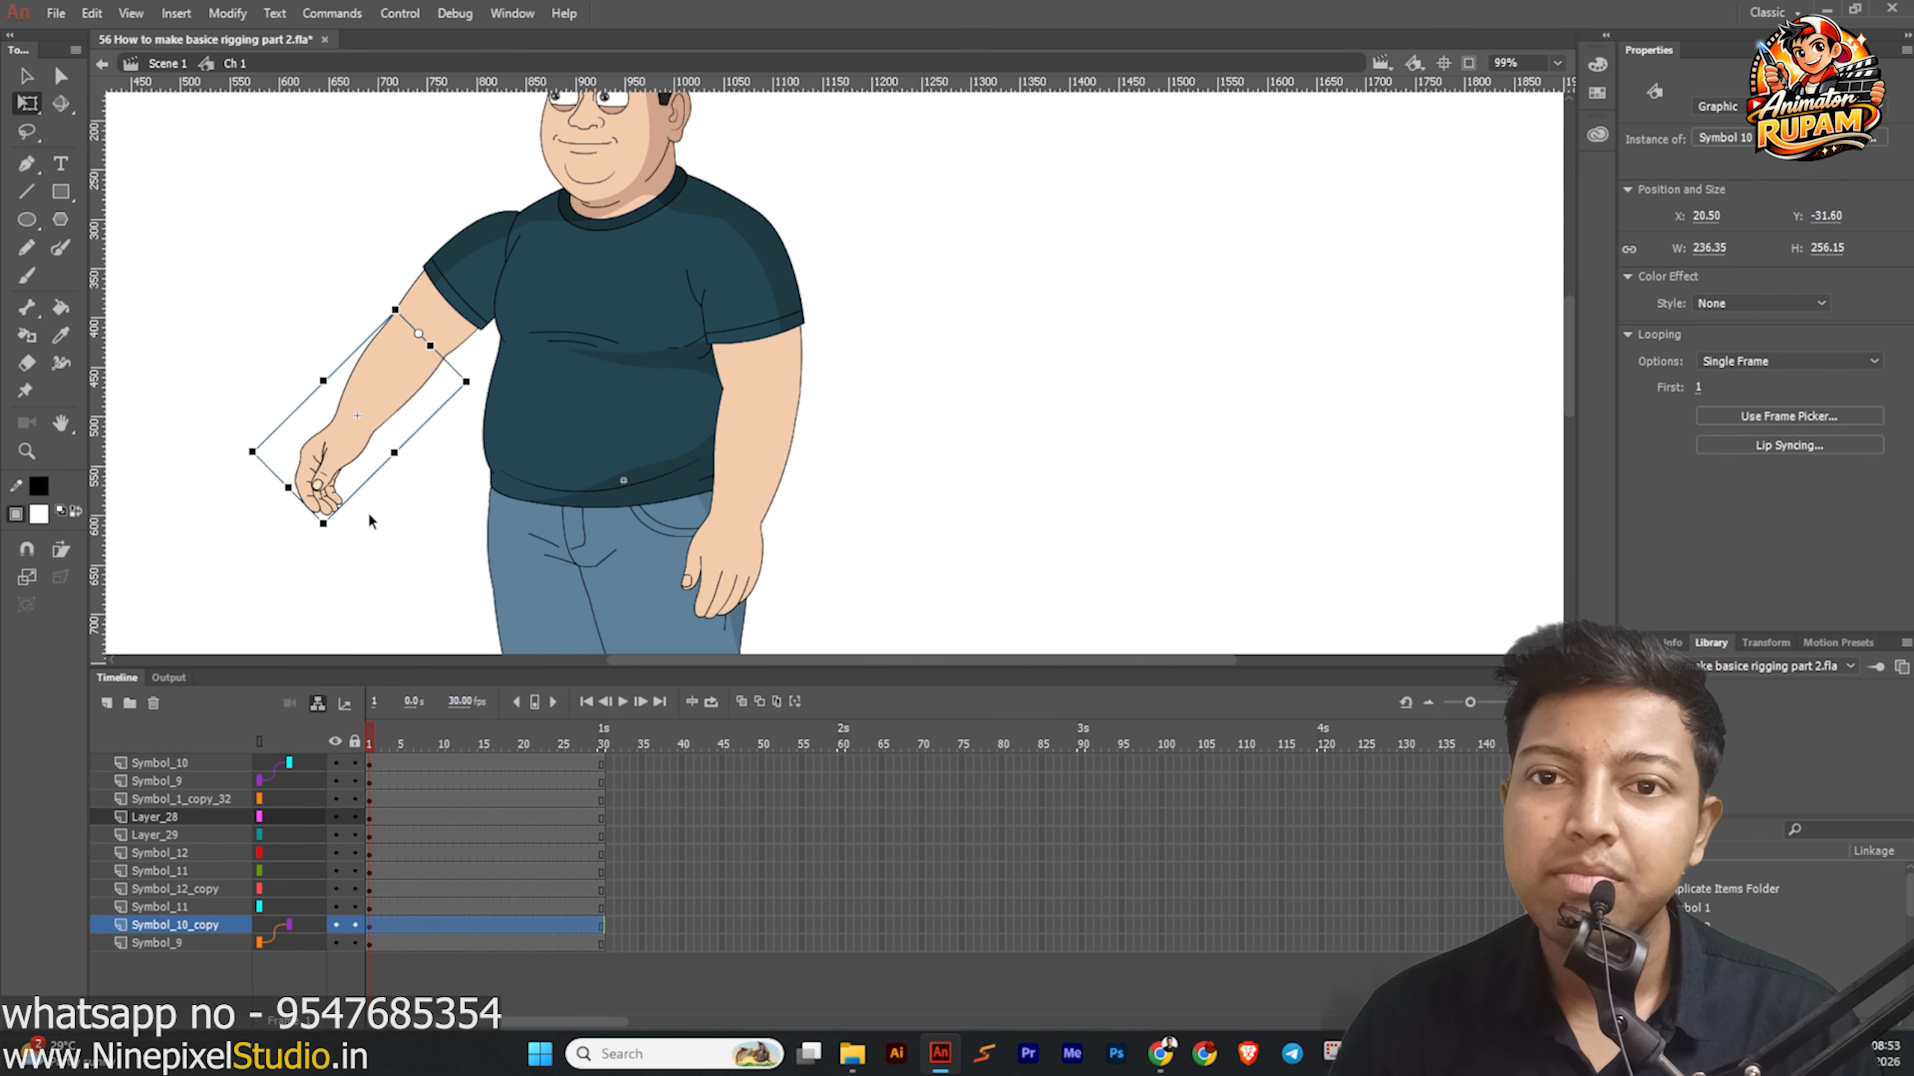
drag(345, 538, 580, 455)
key(ctrl+z)
key(ctrl+z)
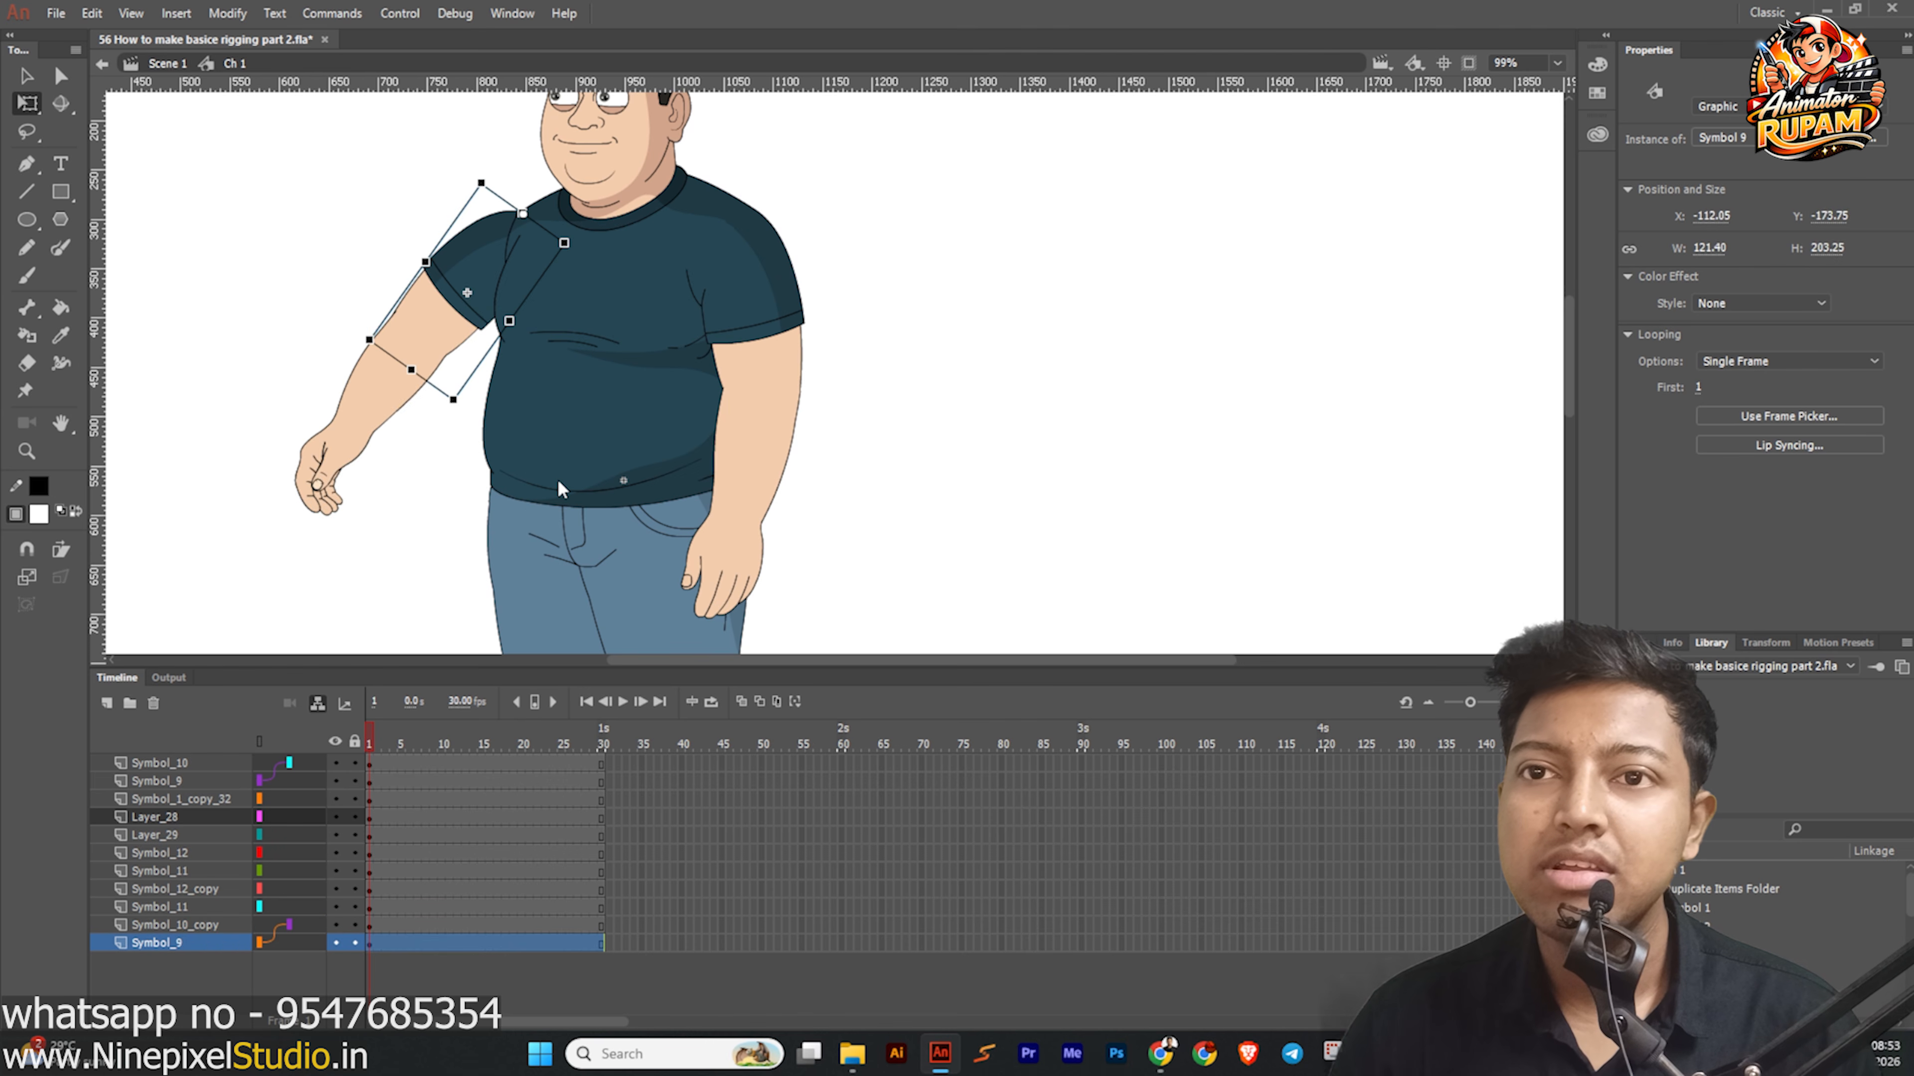
Undo the back upper arm's remaining rotation, deselect everything and save the file.
key(ctrl+z)
click(200, 462)
scroll(387, 407, down, 1)
drag(387, 410, 337, 164)
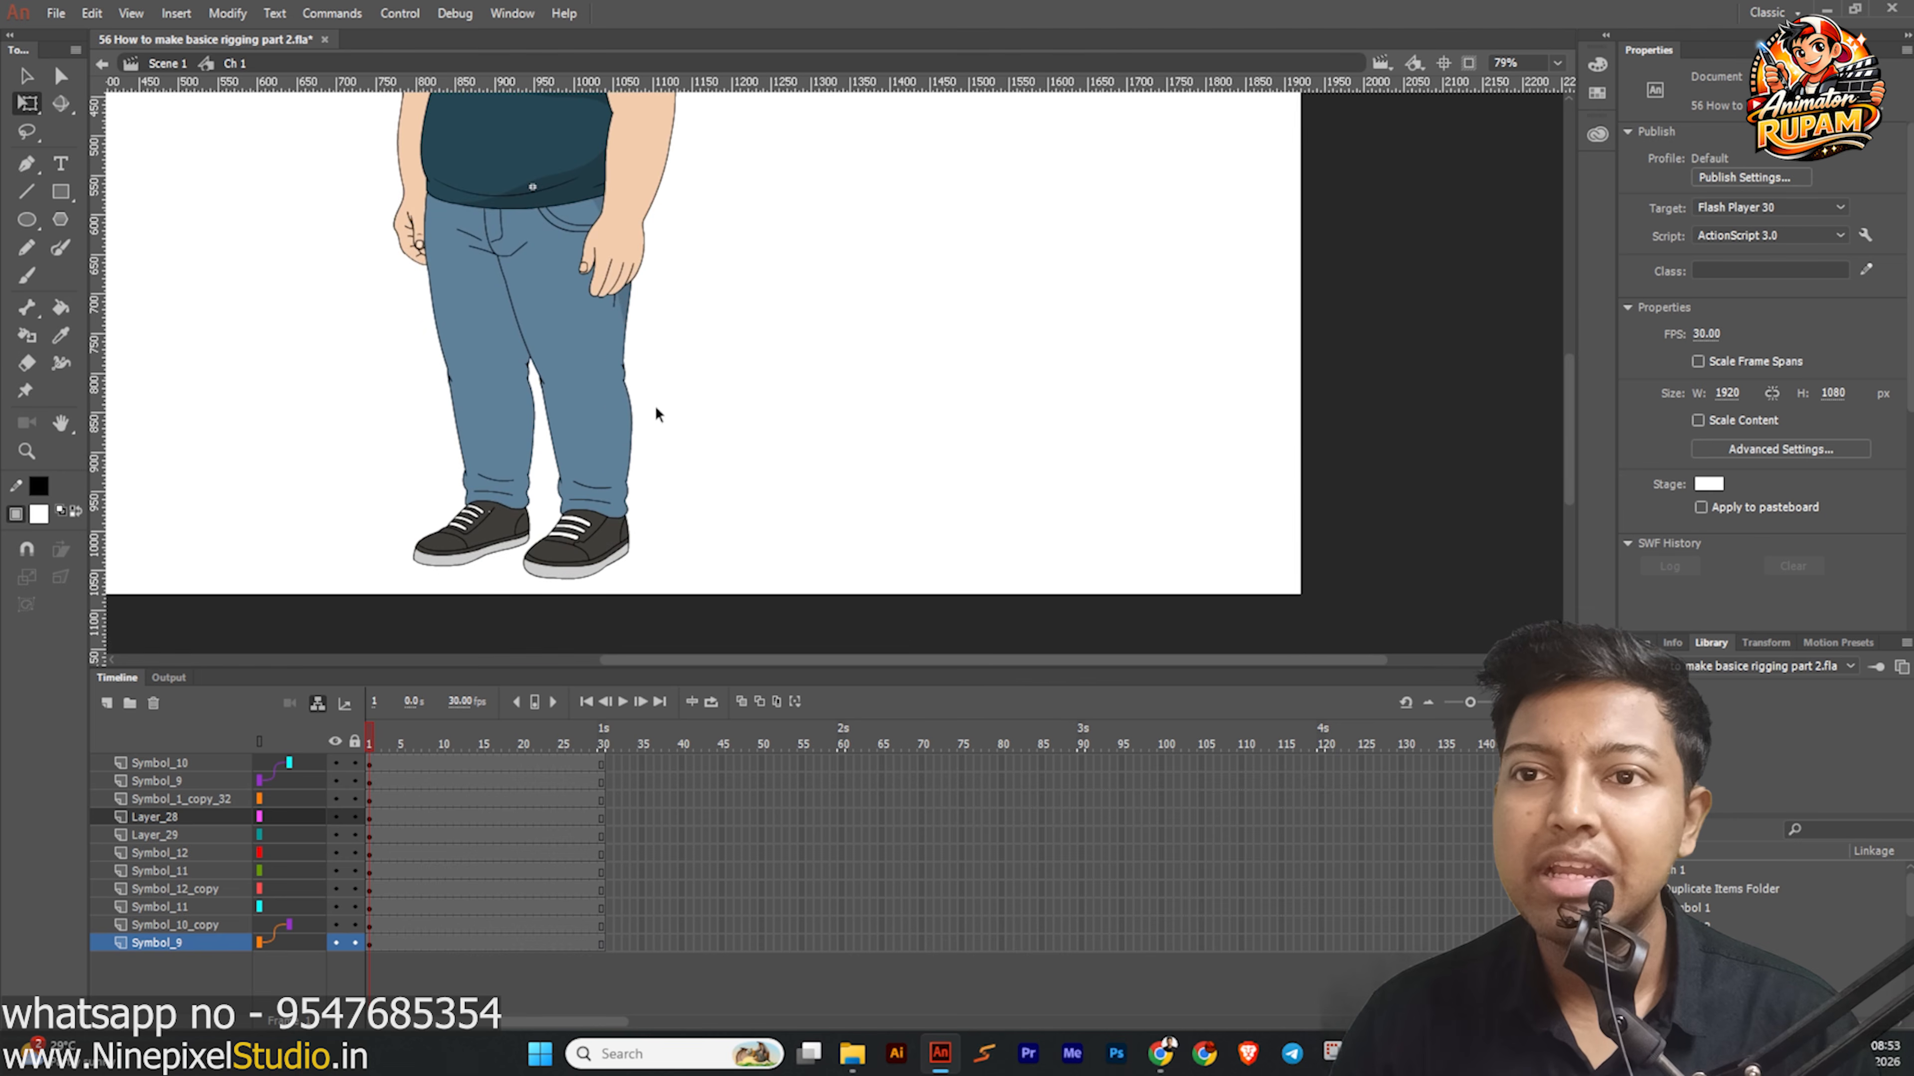
key(ctrl+s)
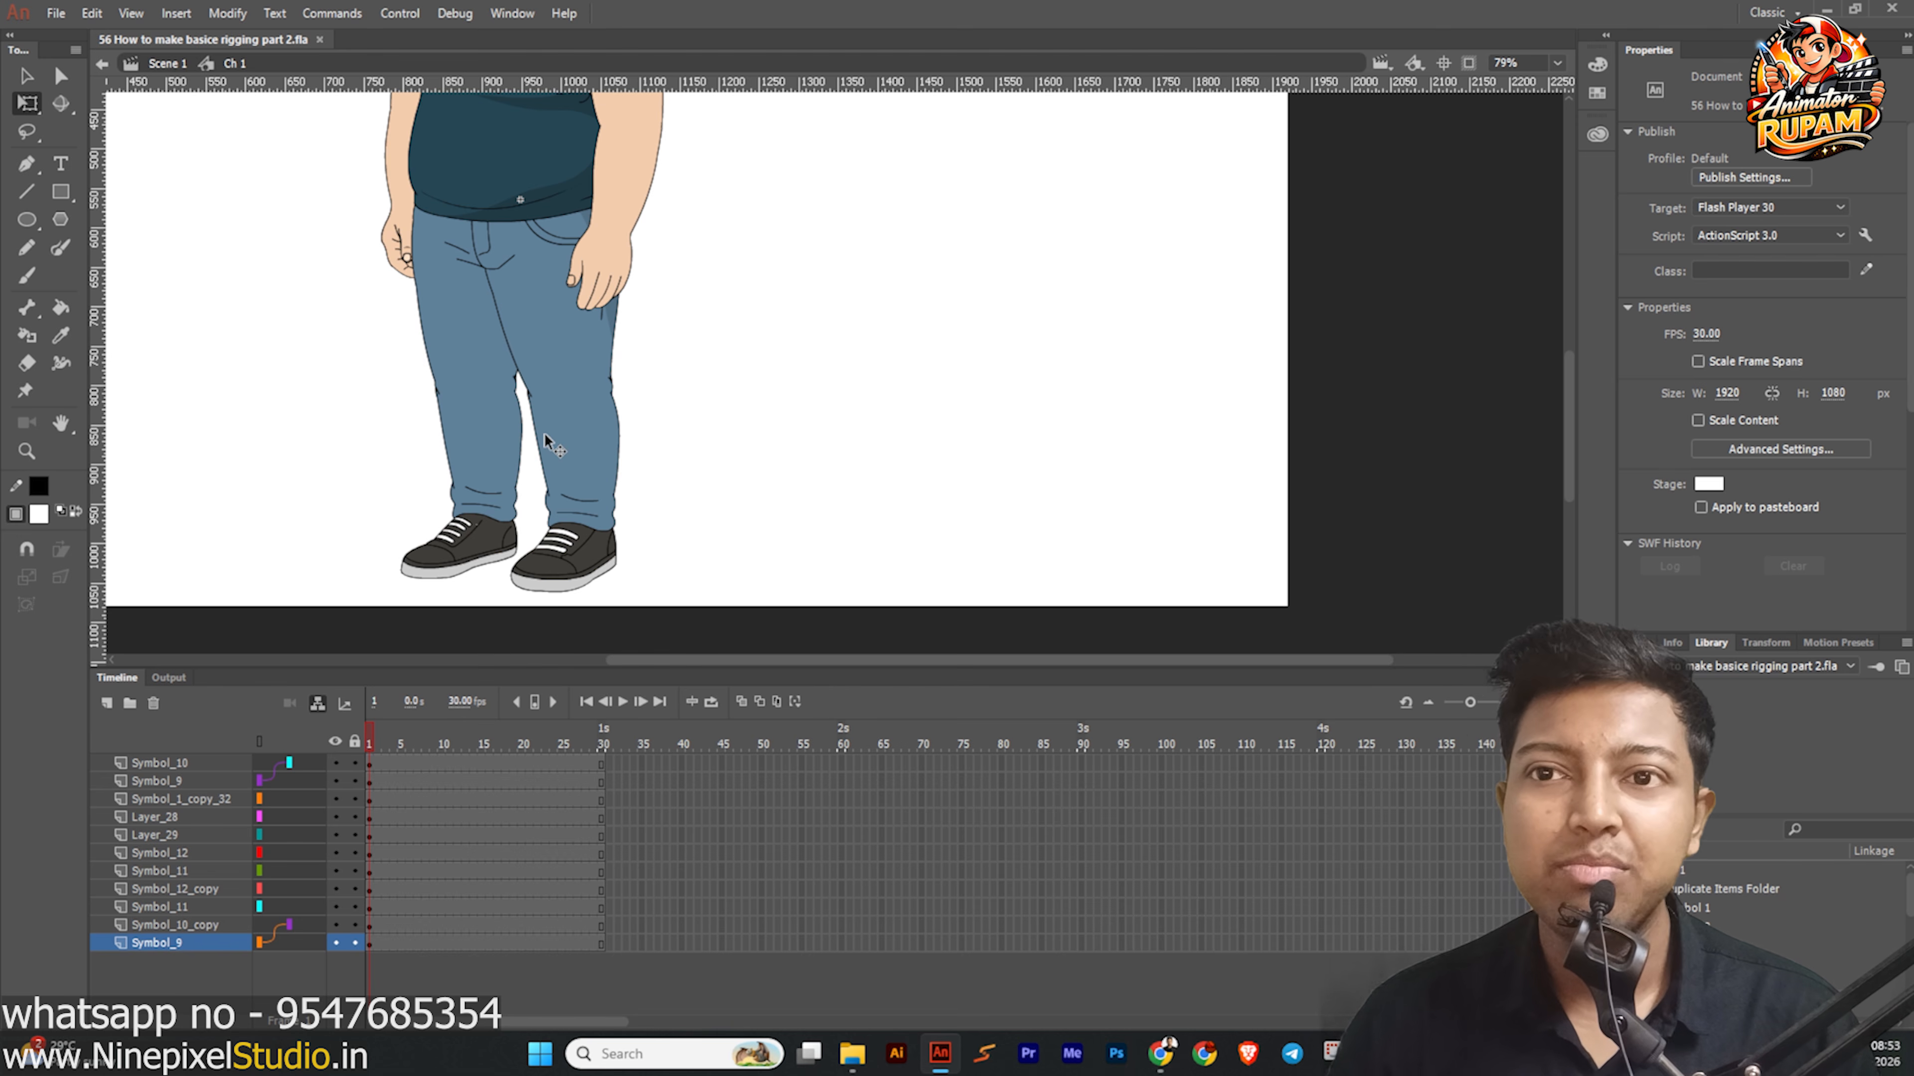
Try rotating the front thigh about its centre, undo it, and move its transformation point to the thigh's top centre.
click(556, 459)
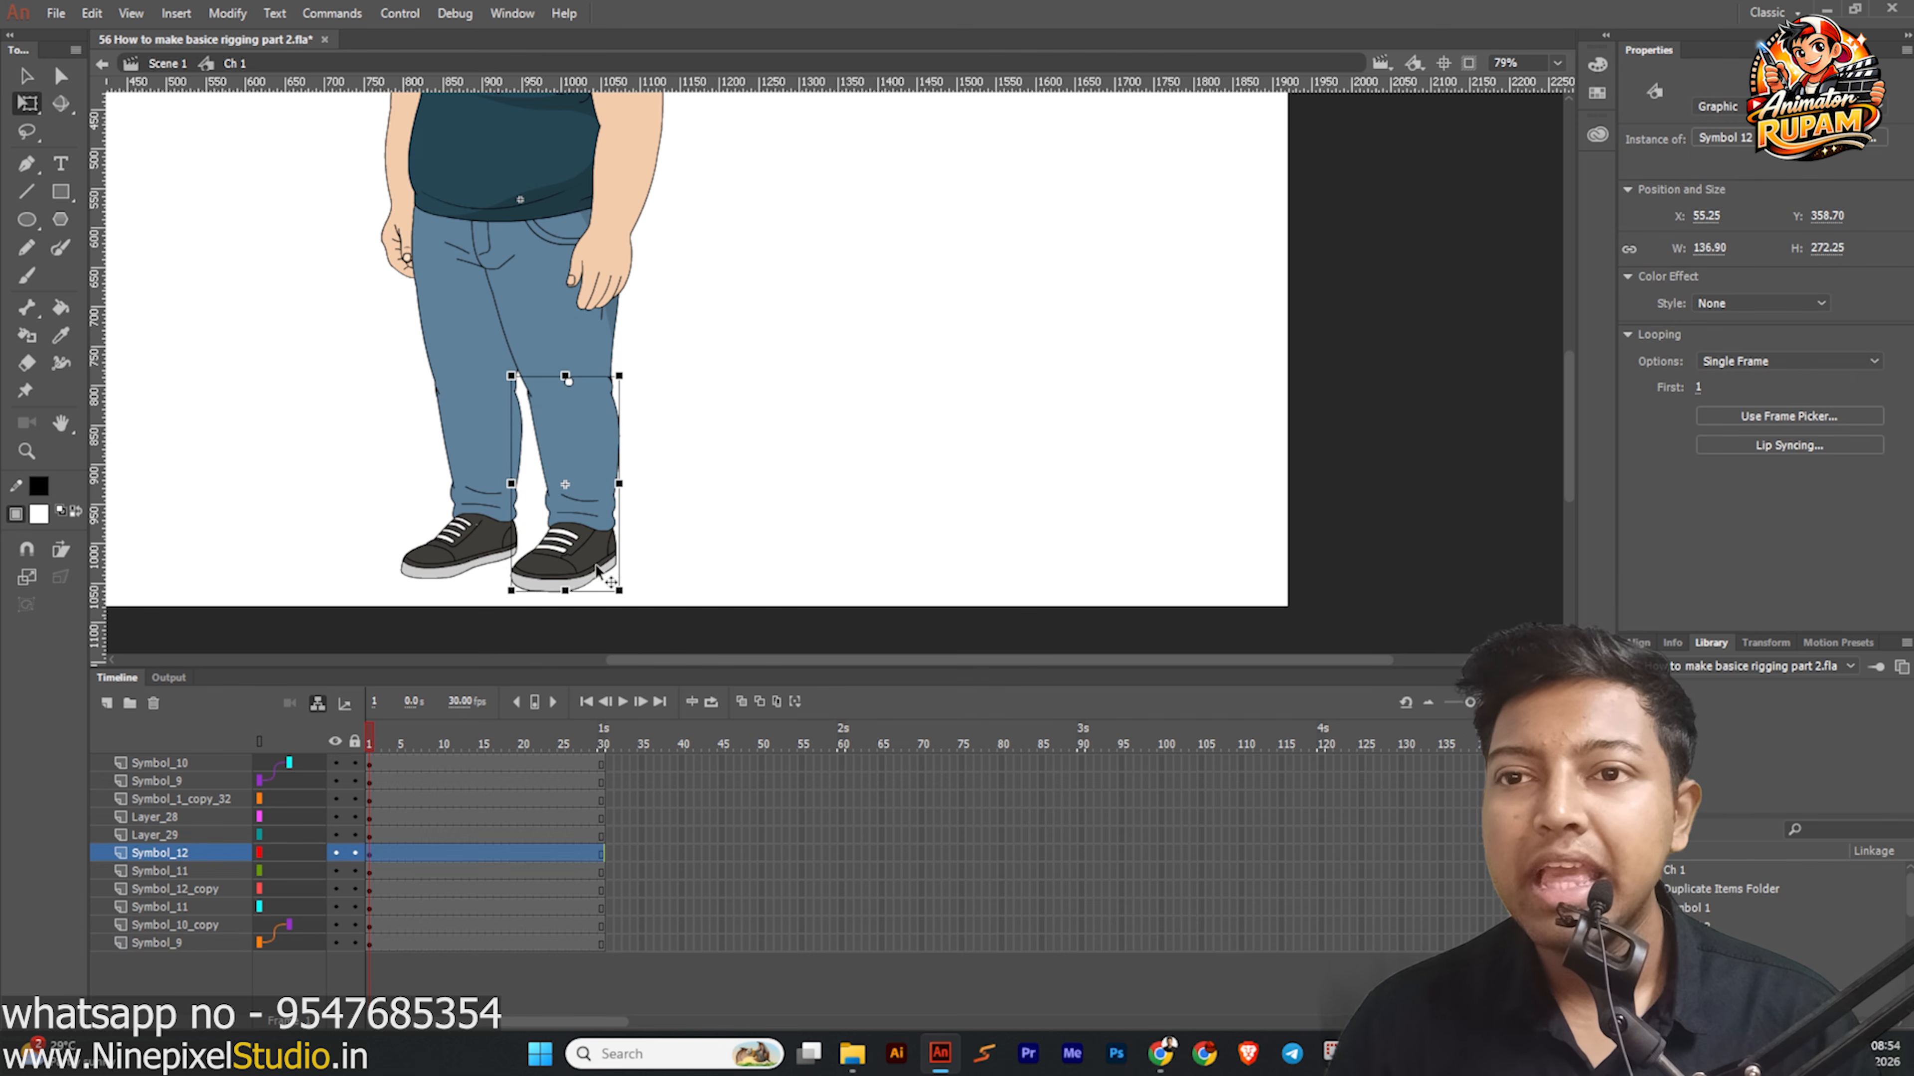
click(571, 343)
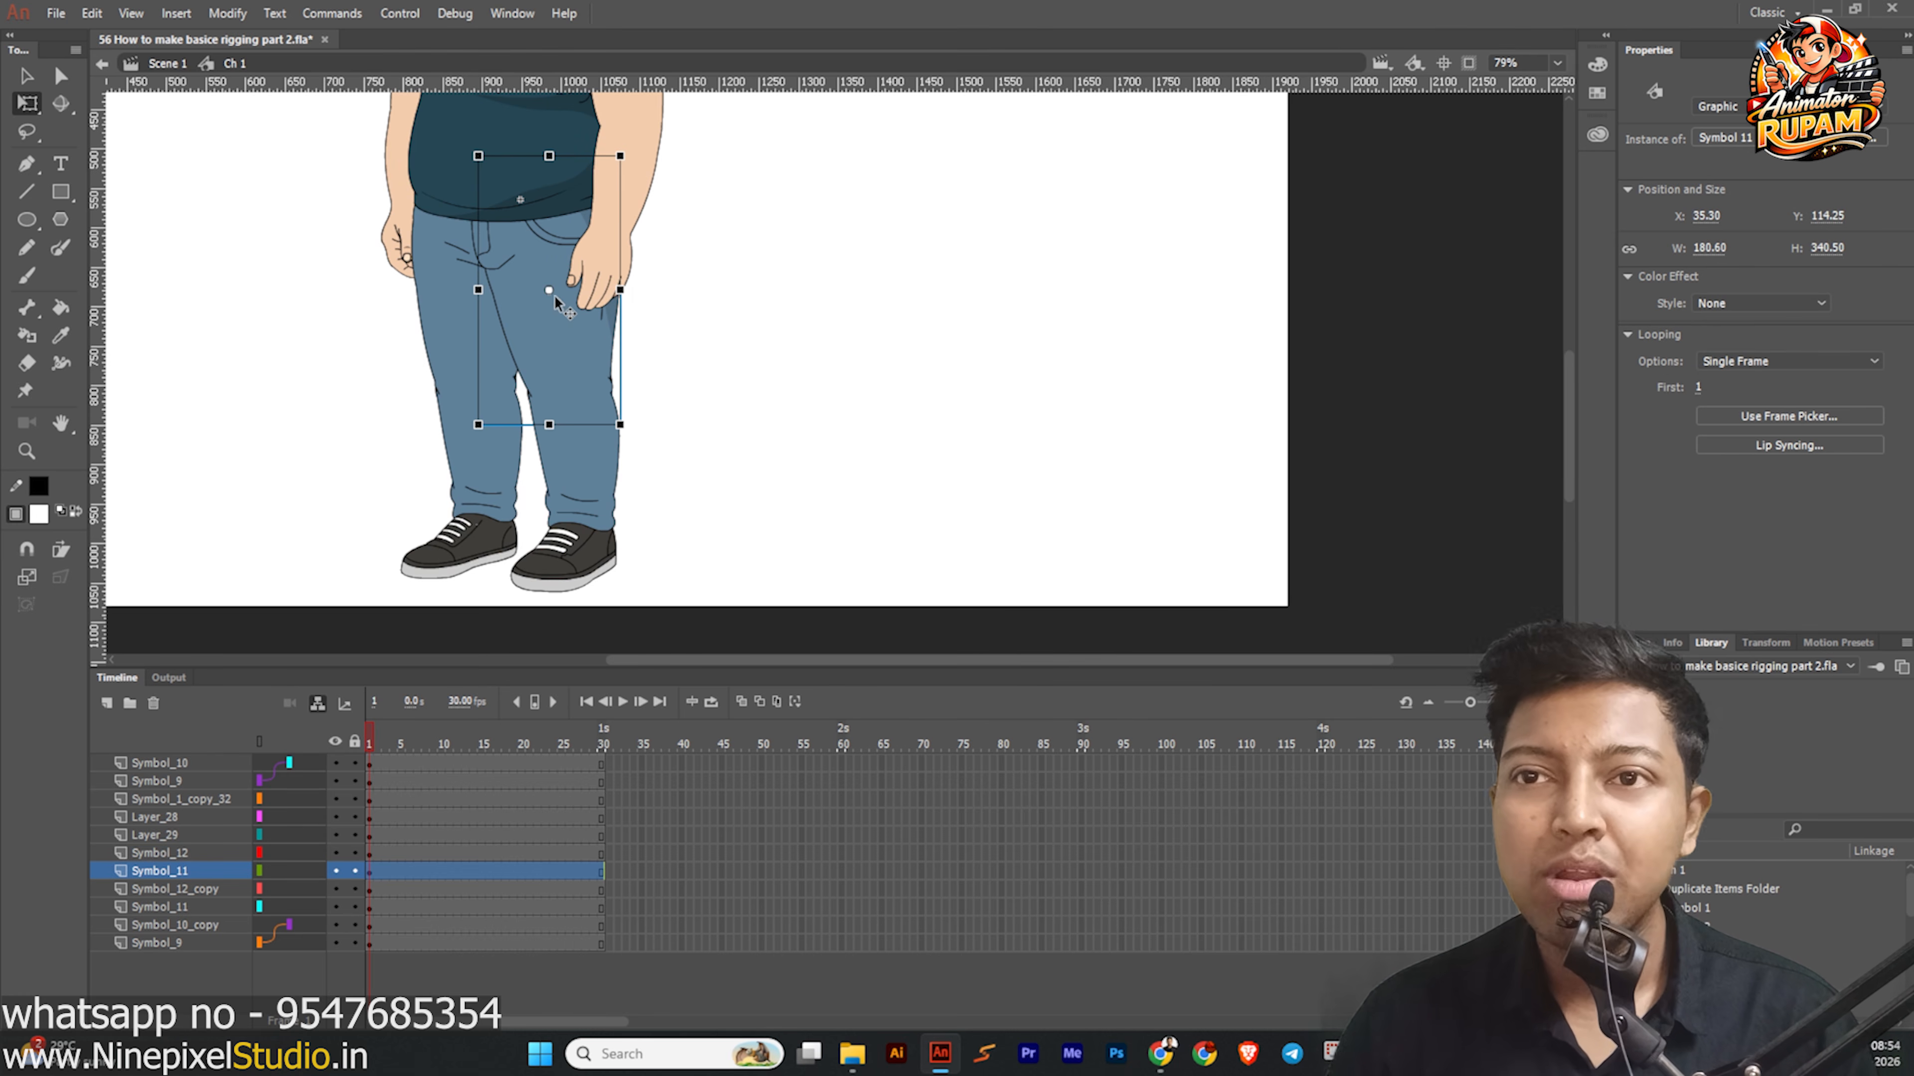
drag(635, 431, 372, 388)
key(ctrl+z)
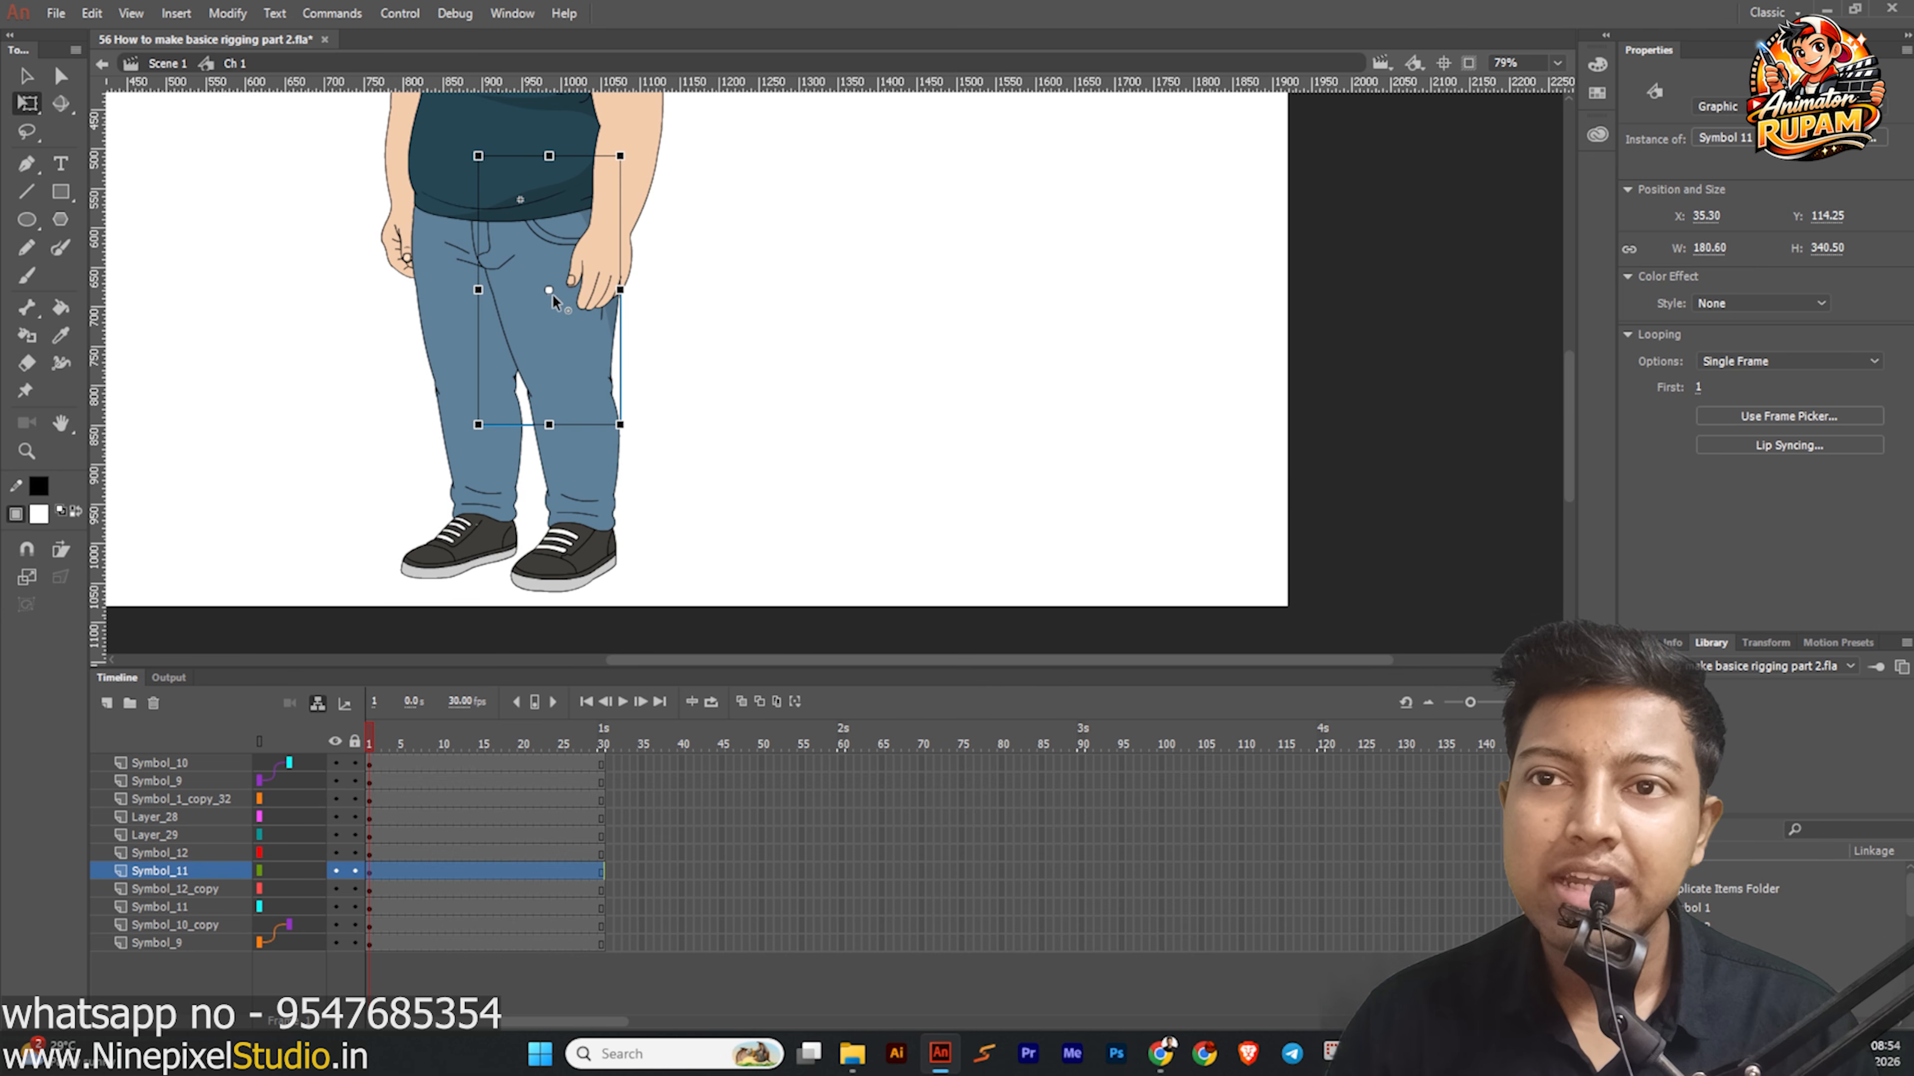
drag(553, 228, 549, 156)
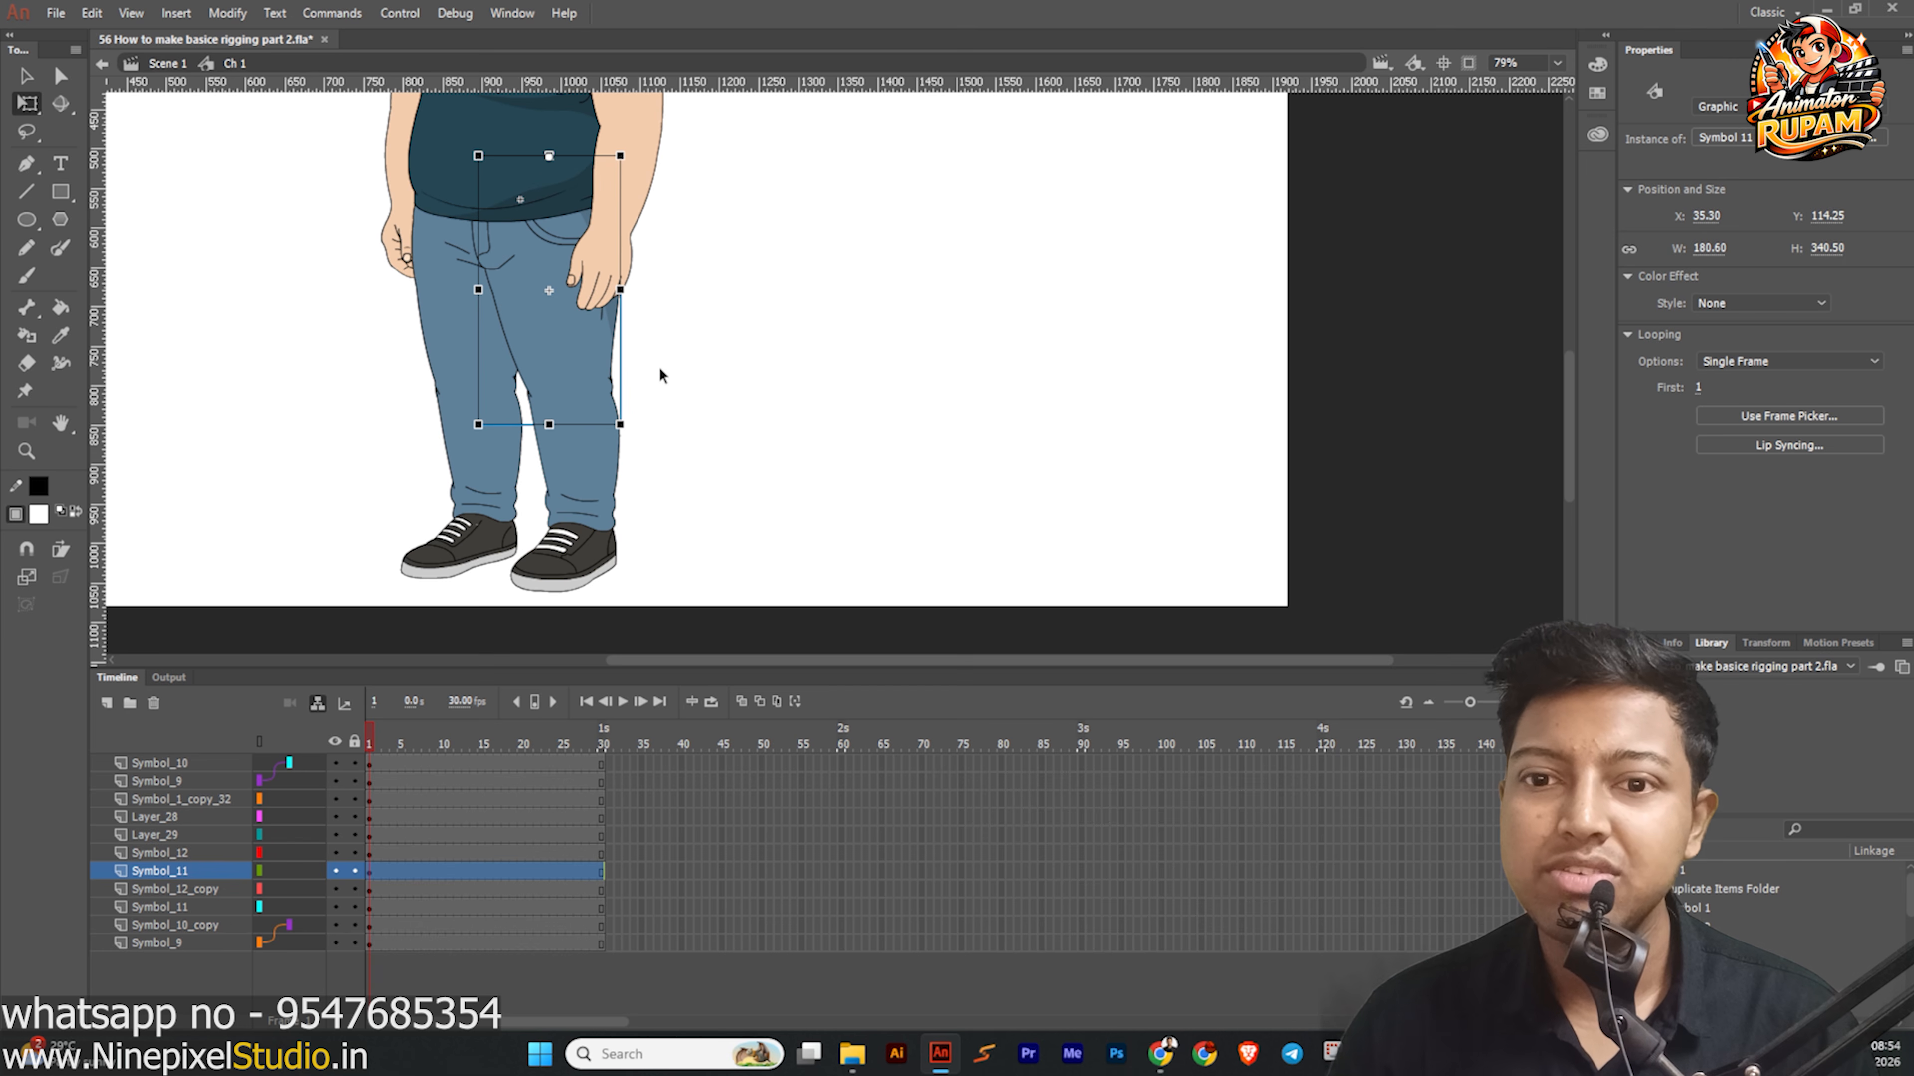
Parent the front lower leg layer Symbol_12 to the front thigh layer Symbol_11 and test swinging the thigh.
click(571, 488)
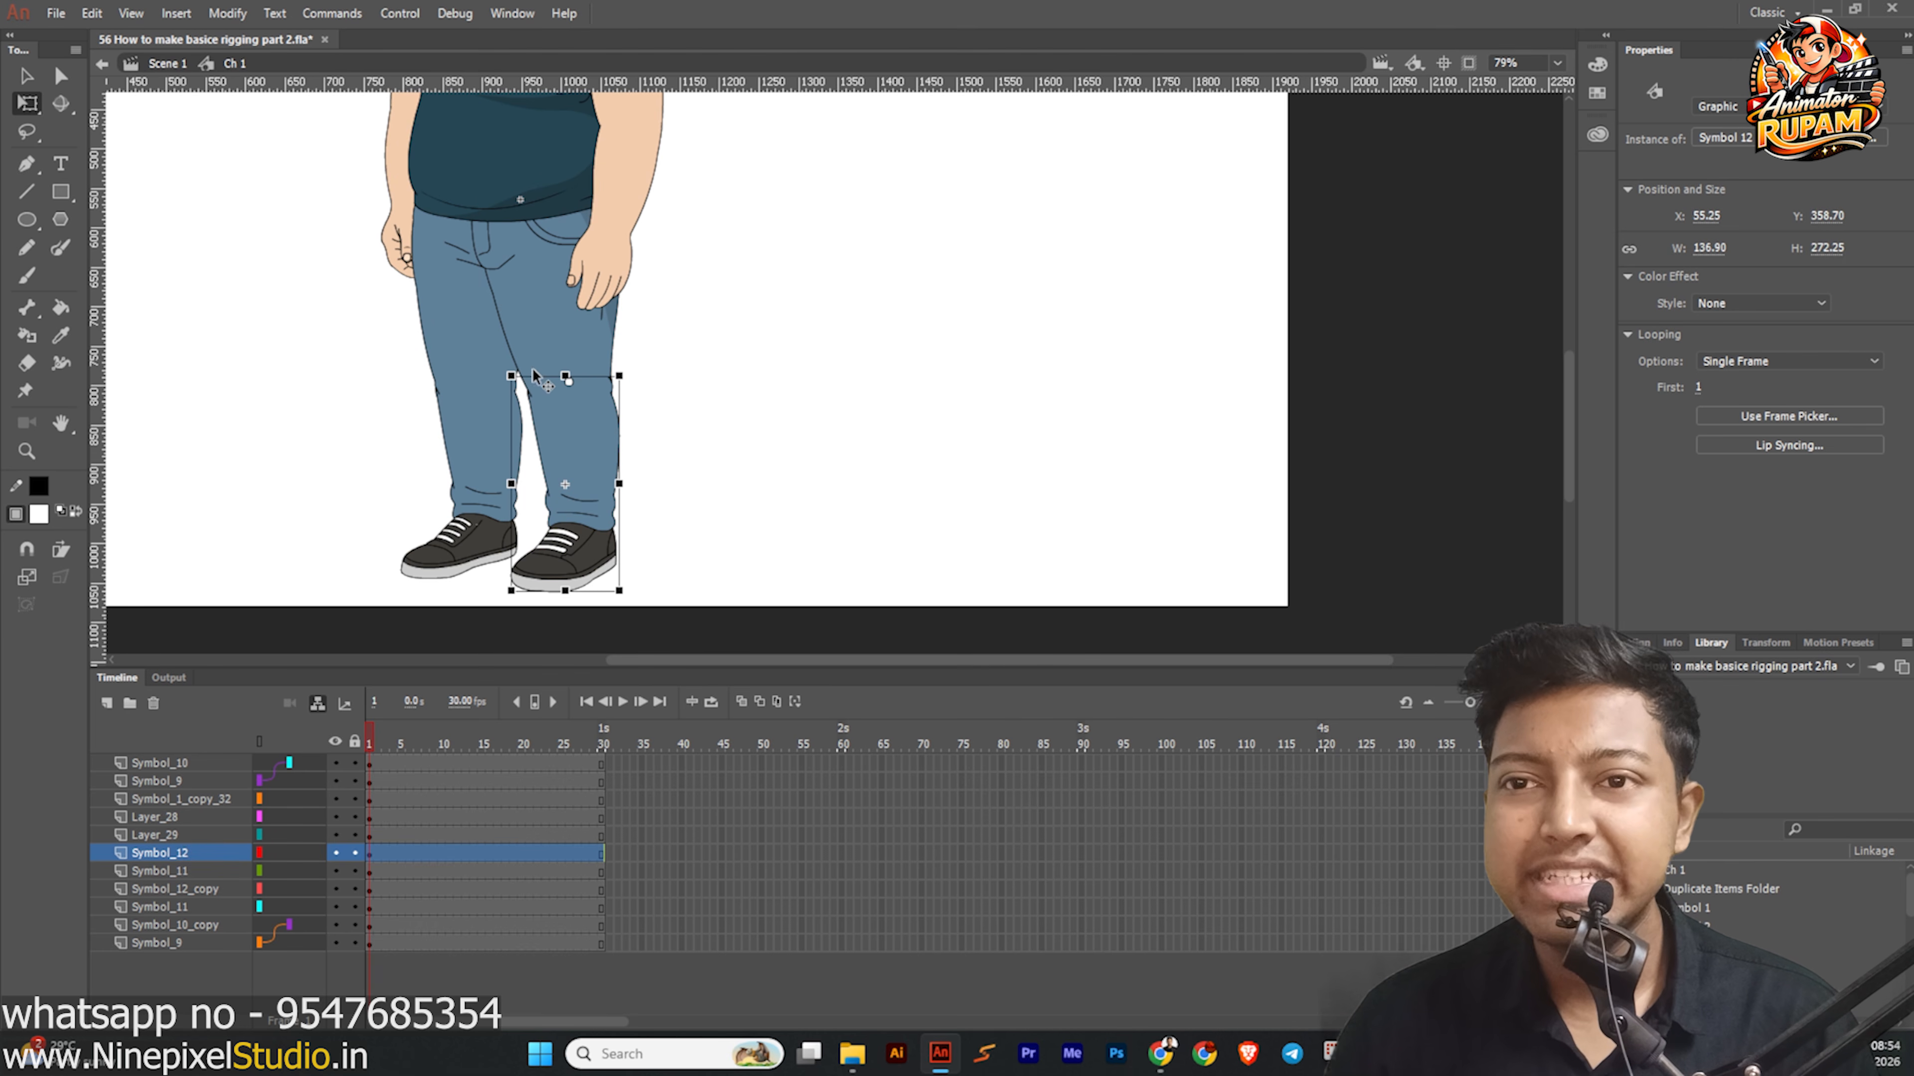
click(553, 334)
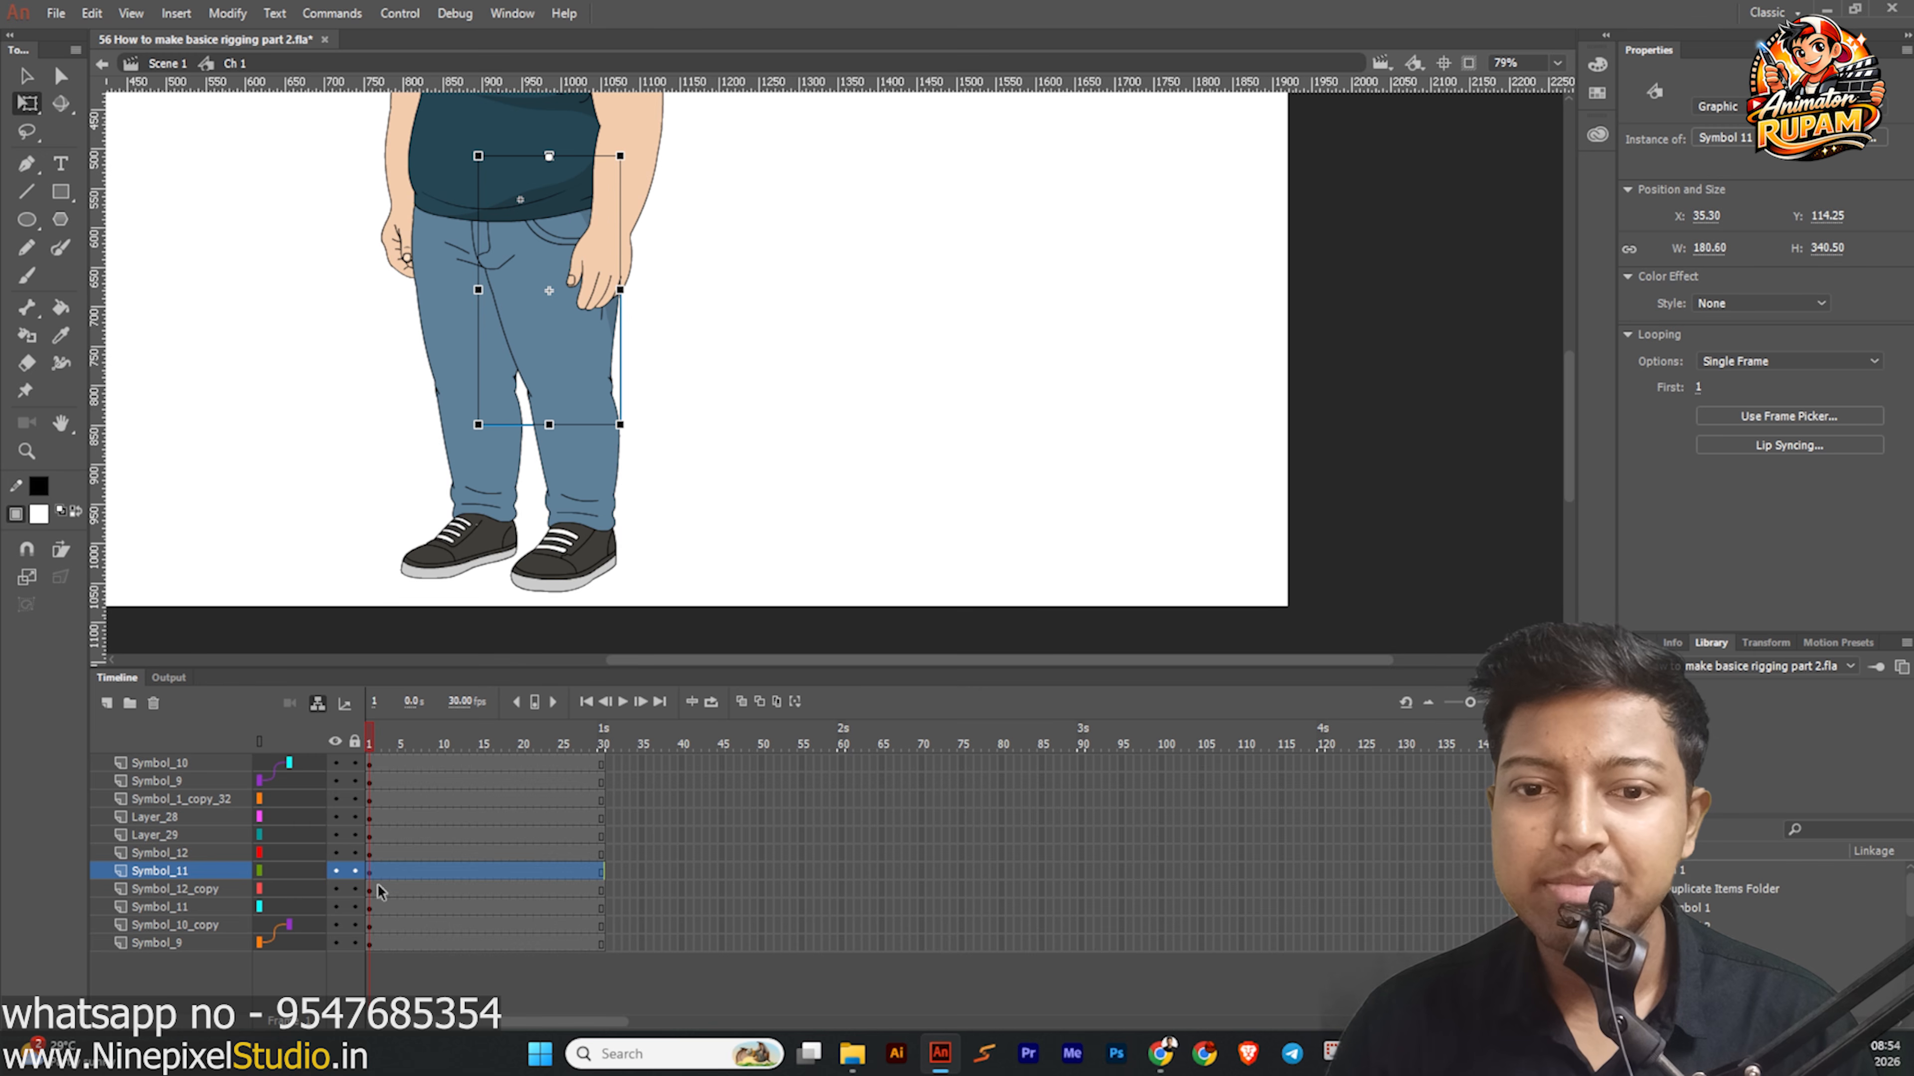
click(261, 869)
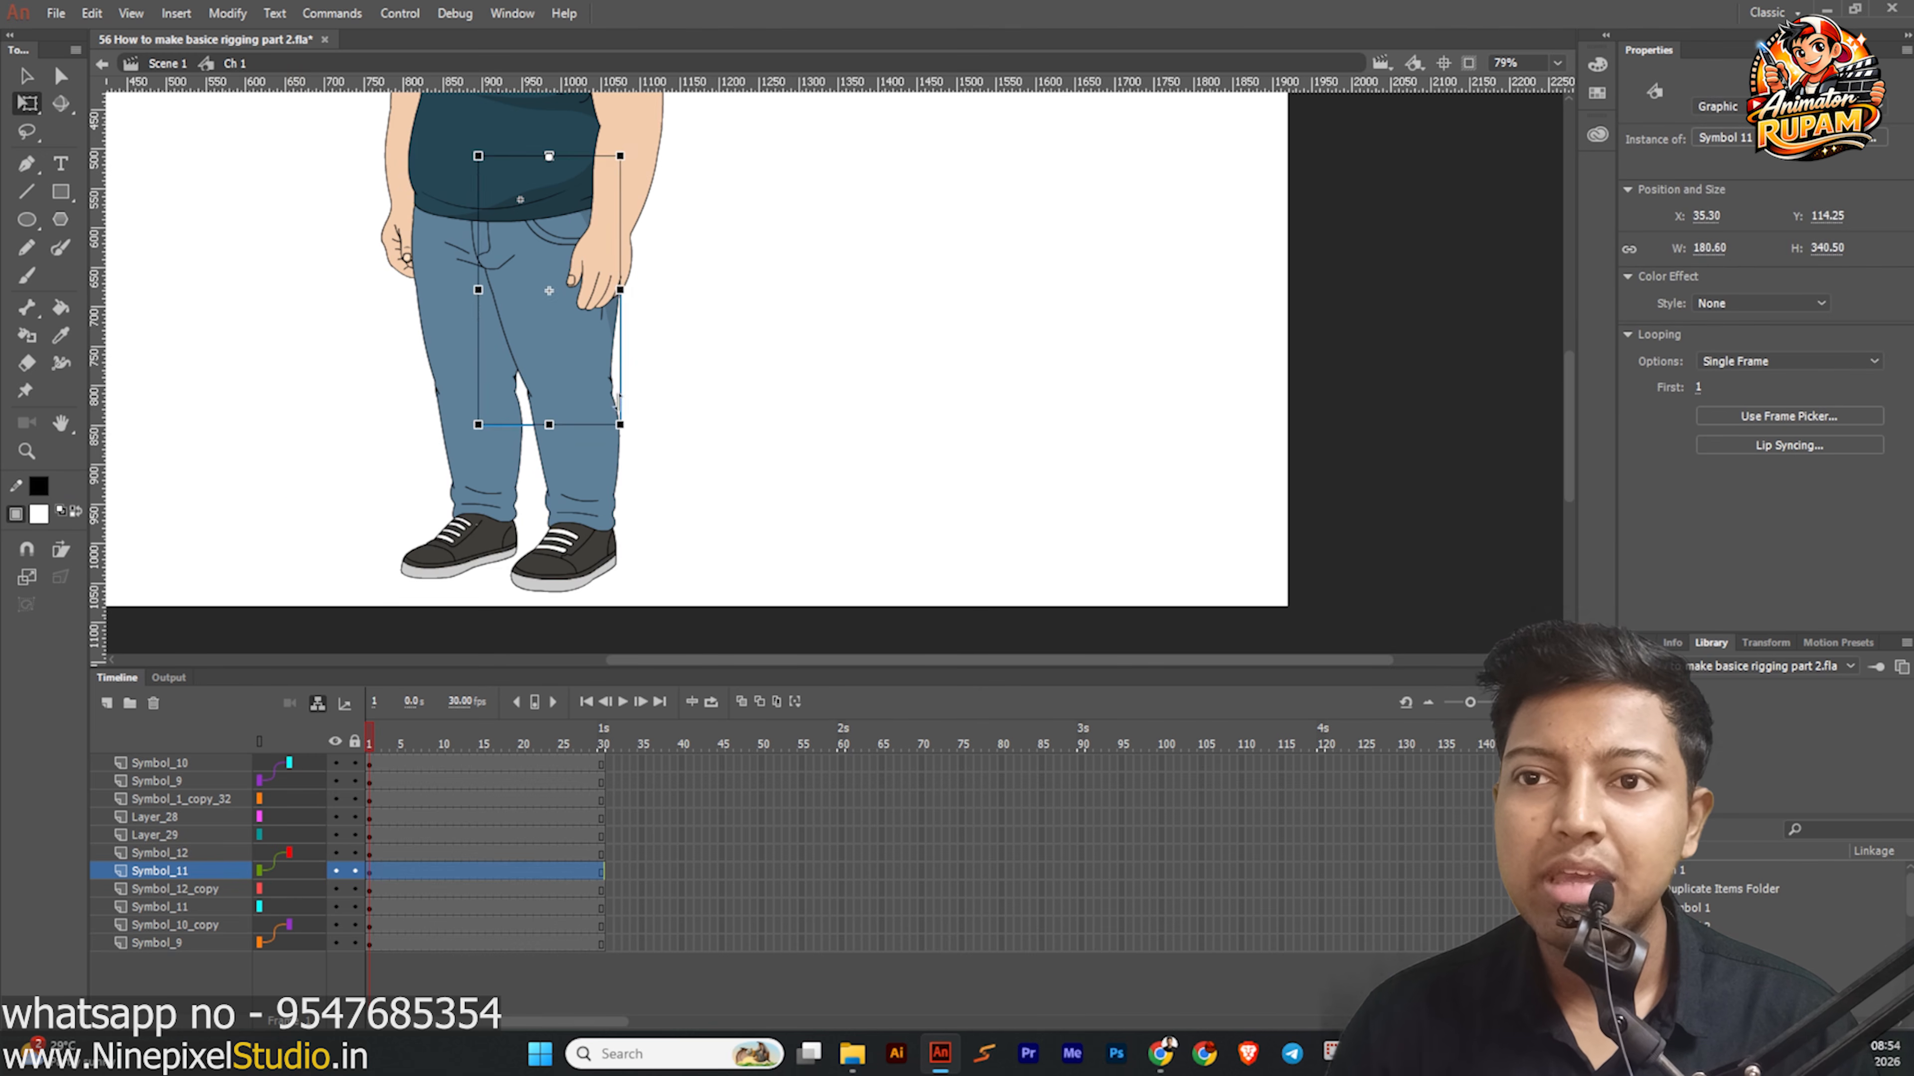
drag(627, 426, 629, 479)
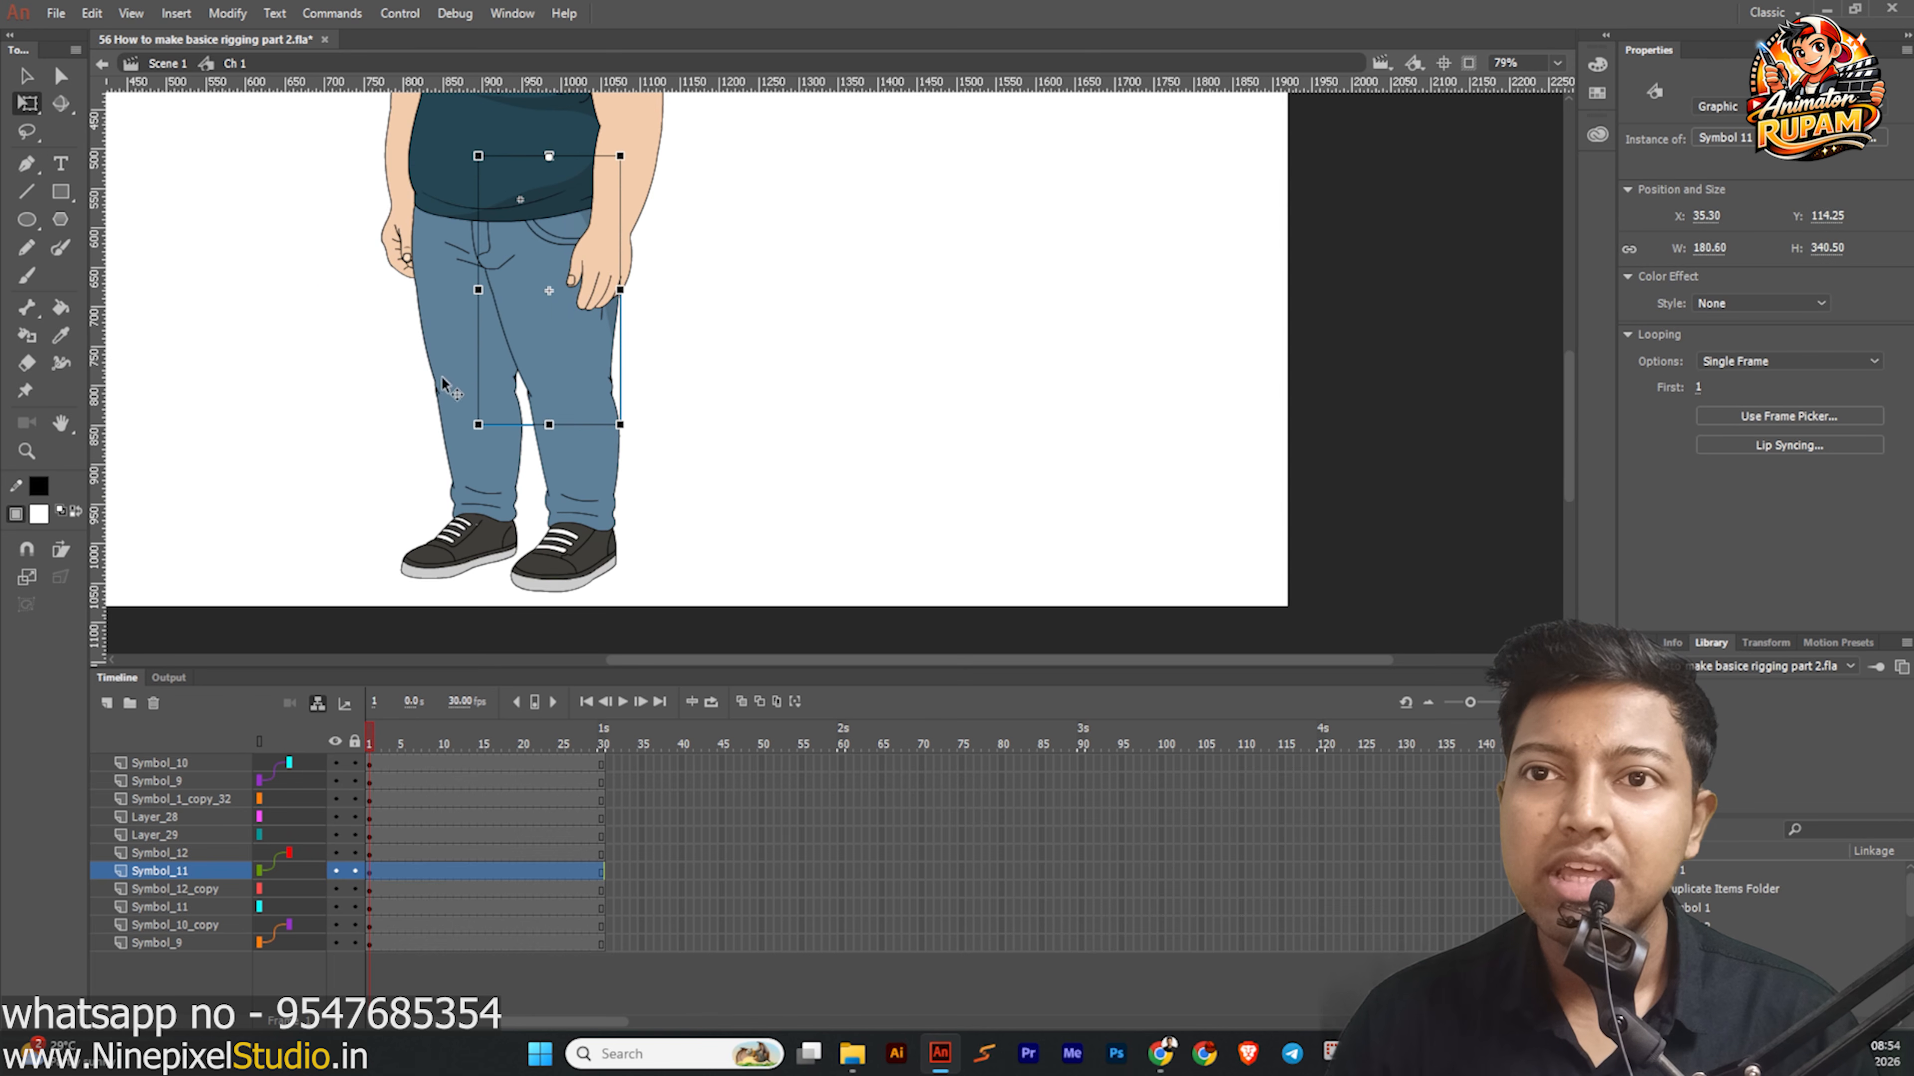
Move the trouser fly layer Layer_29 below Symbol_12, then try swinging the front thigh and undo the rotation.
click(503, 256)
scroll(503, 256, up, 4)
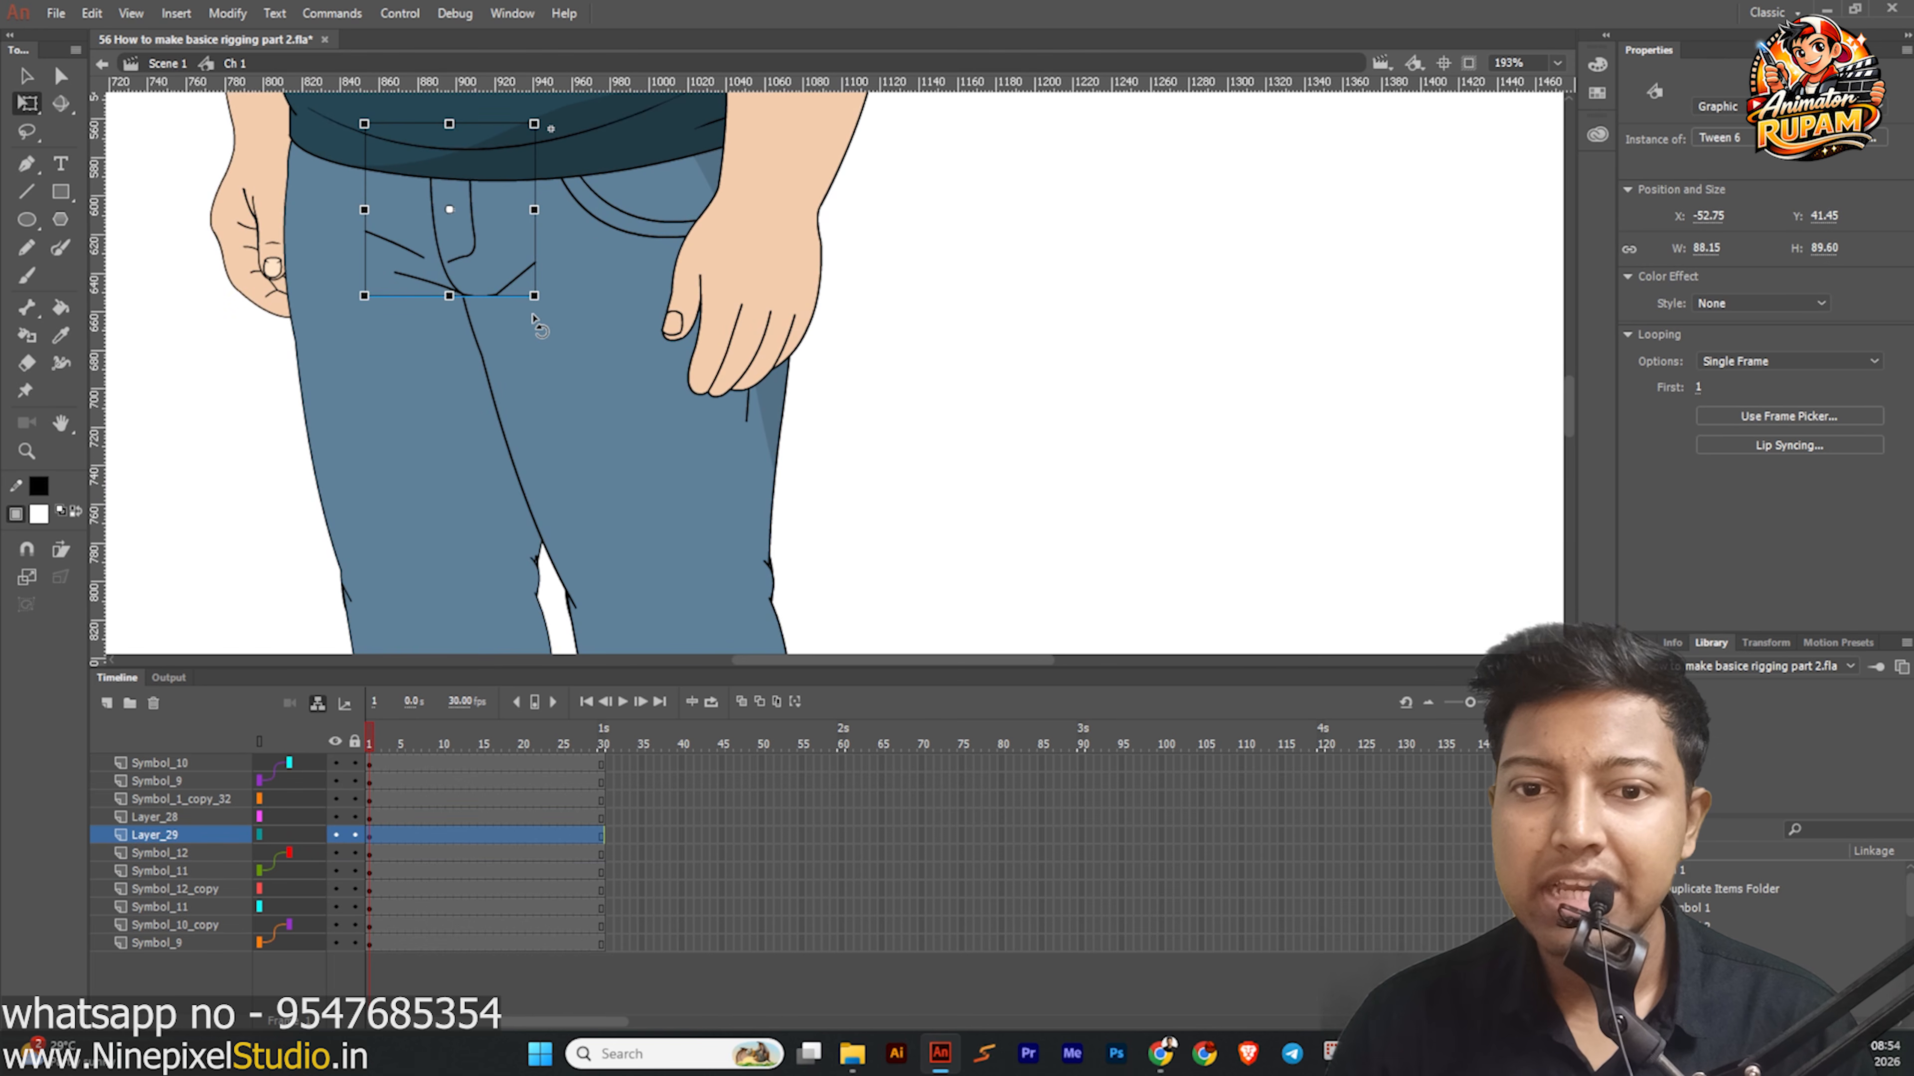
drag(166, 835, 164, 860)
click(620, 436)
scroll(632, 435, down, 4)
drag(721, 554, 641, 576)
key(ctrl+z)
Place the front thigh layer Symbol_11 above Layer_29 and test swinging the thigh again.
click(548, 359)
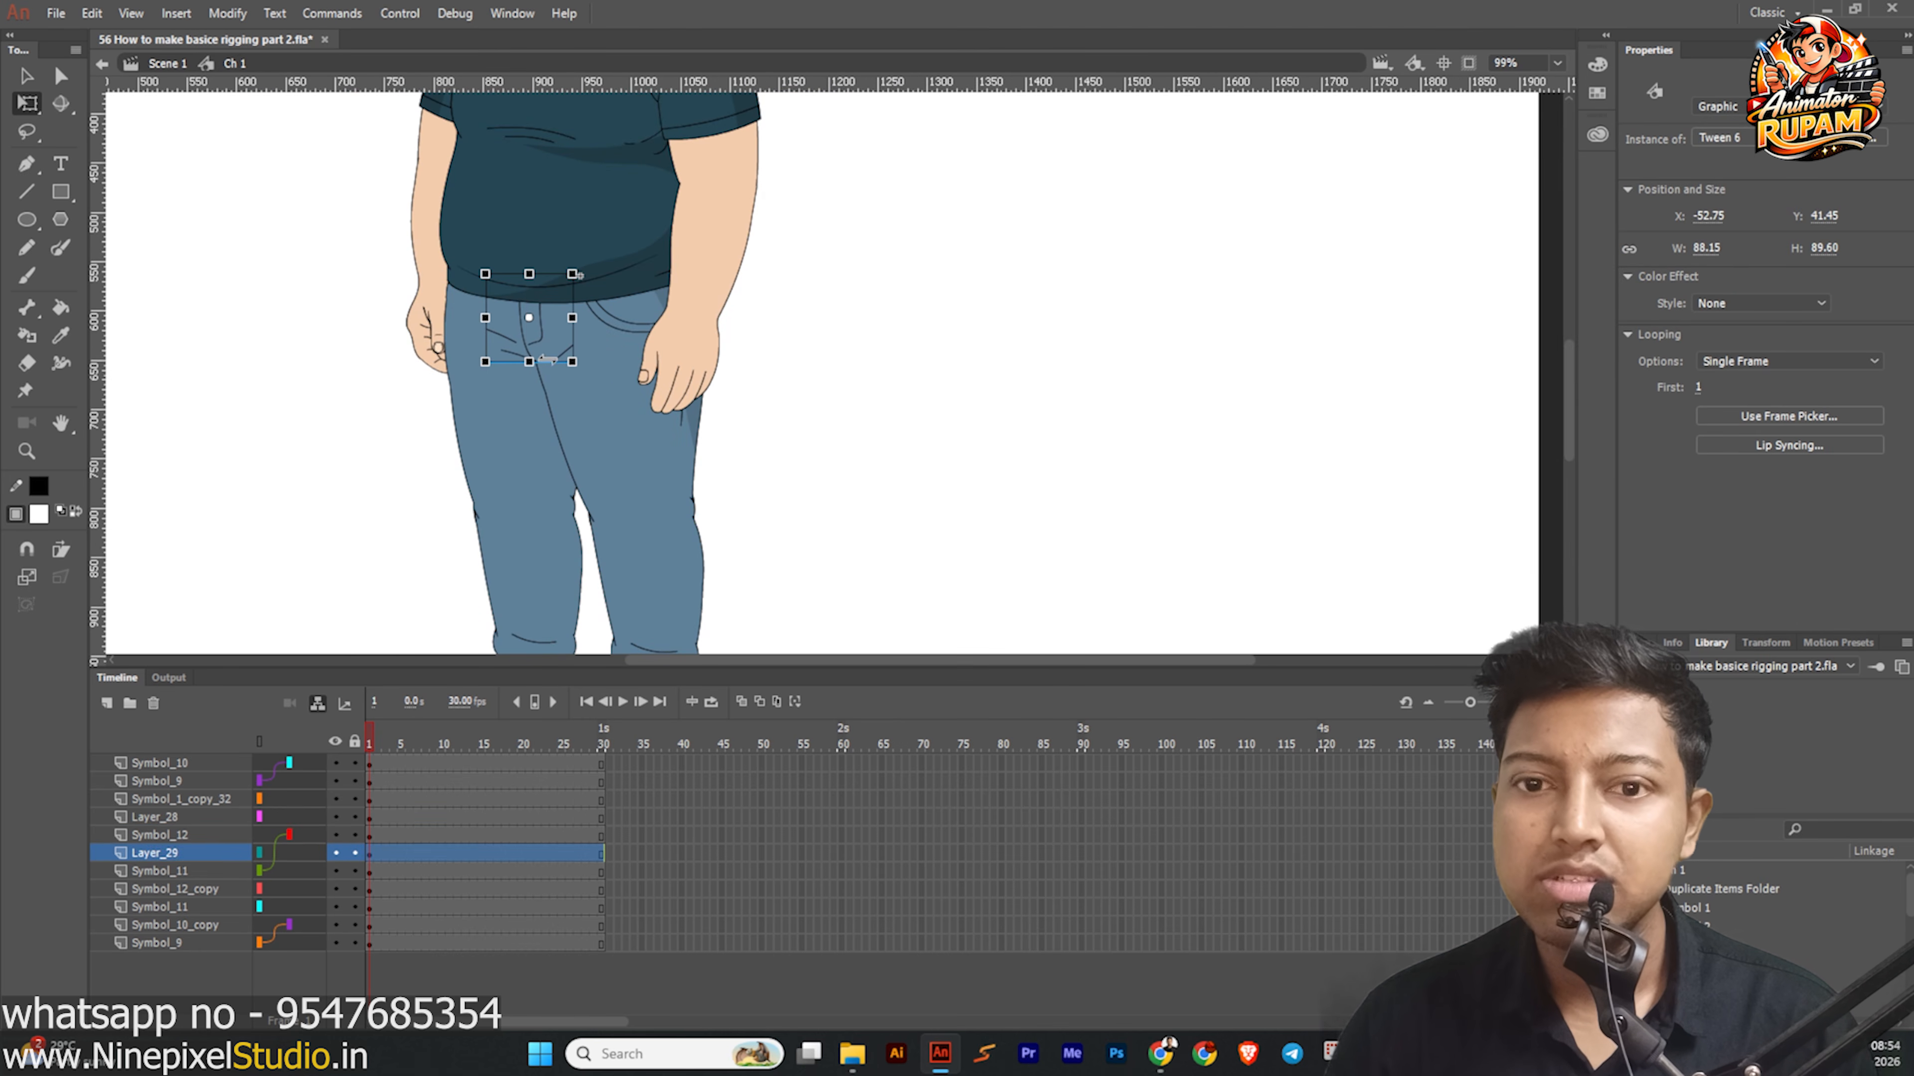
drag(174, 871, 174, 854)
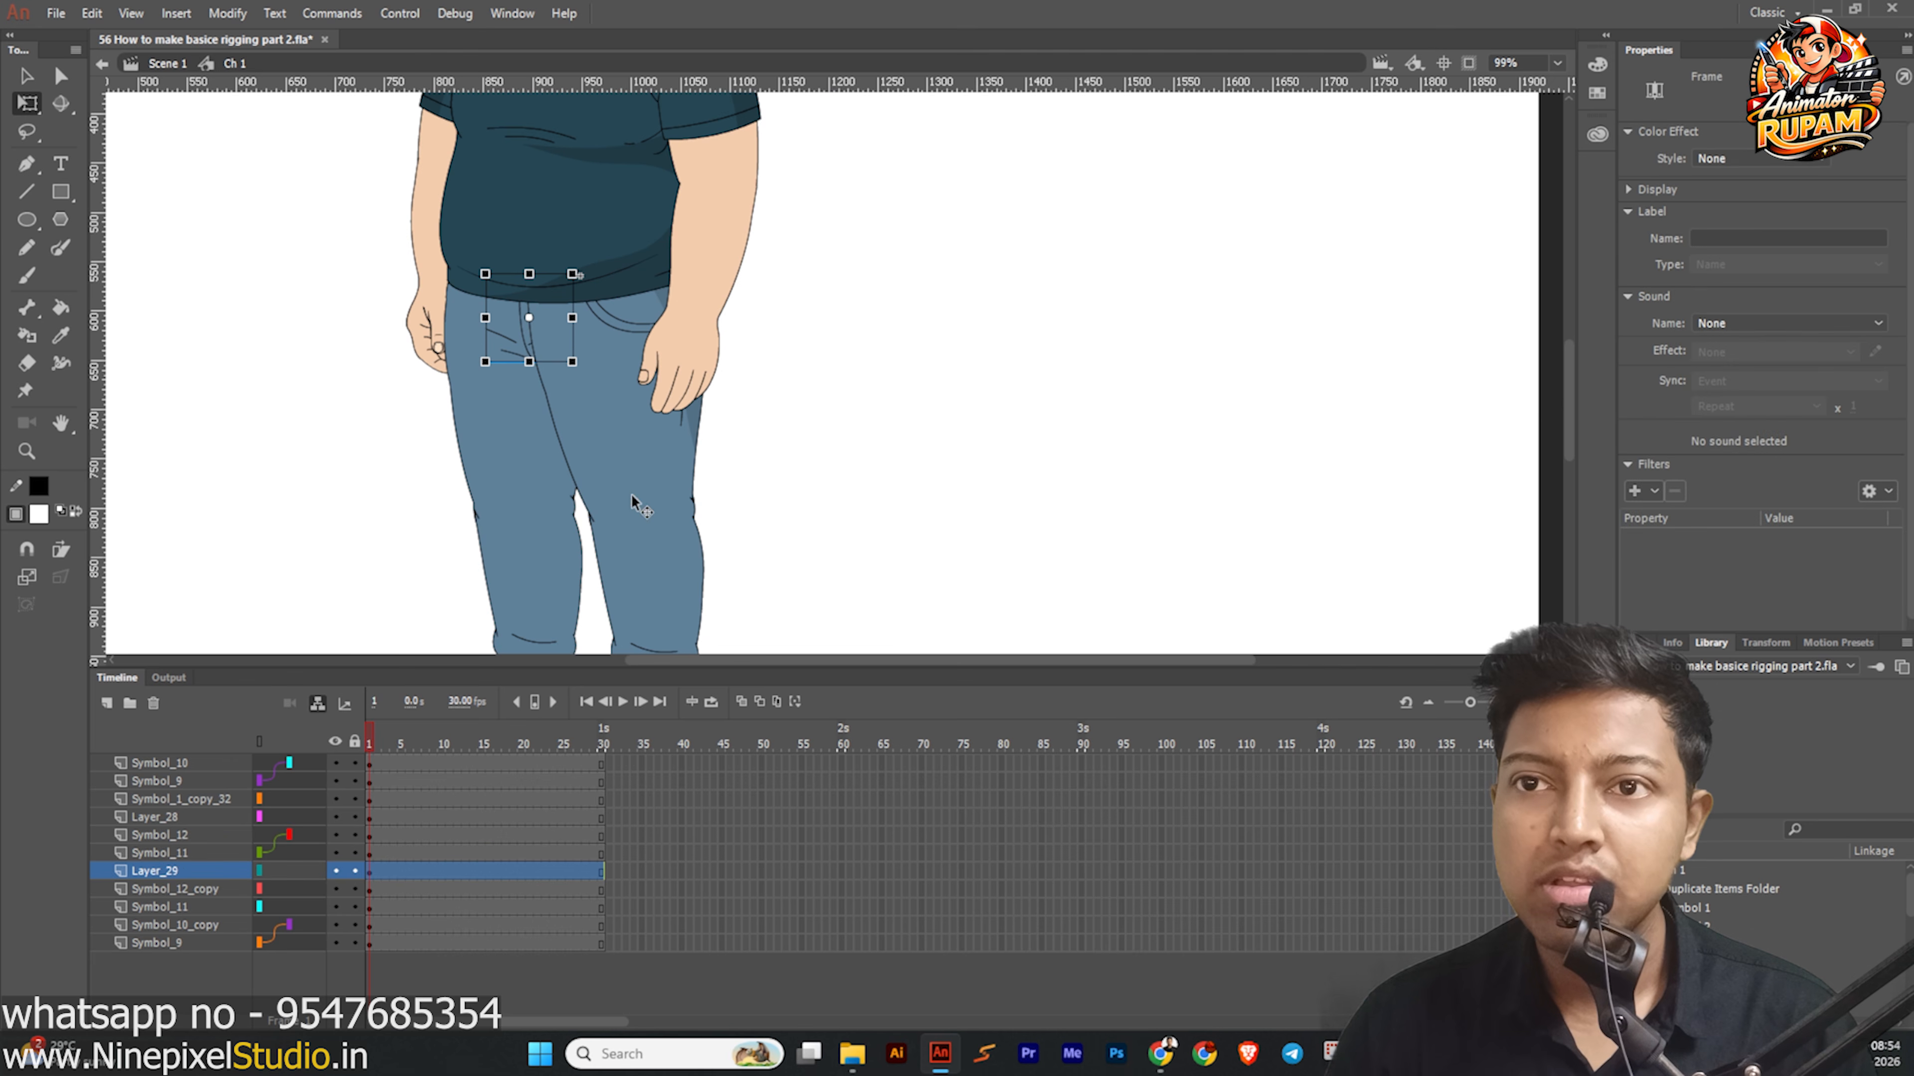
click(660, 457)
mouse_move(726, 556)
mouse_down()
mouse_move(598, 586)
mouse_move(725, 576)
mouse_up()
Delete the outline segment beside the trouser fly on the front thigh's drawing inside Symbol 11, and return to Ch 1.
scroll(539, 341, up, 5)
double_click(540, 341)
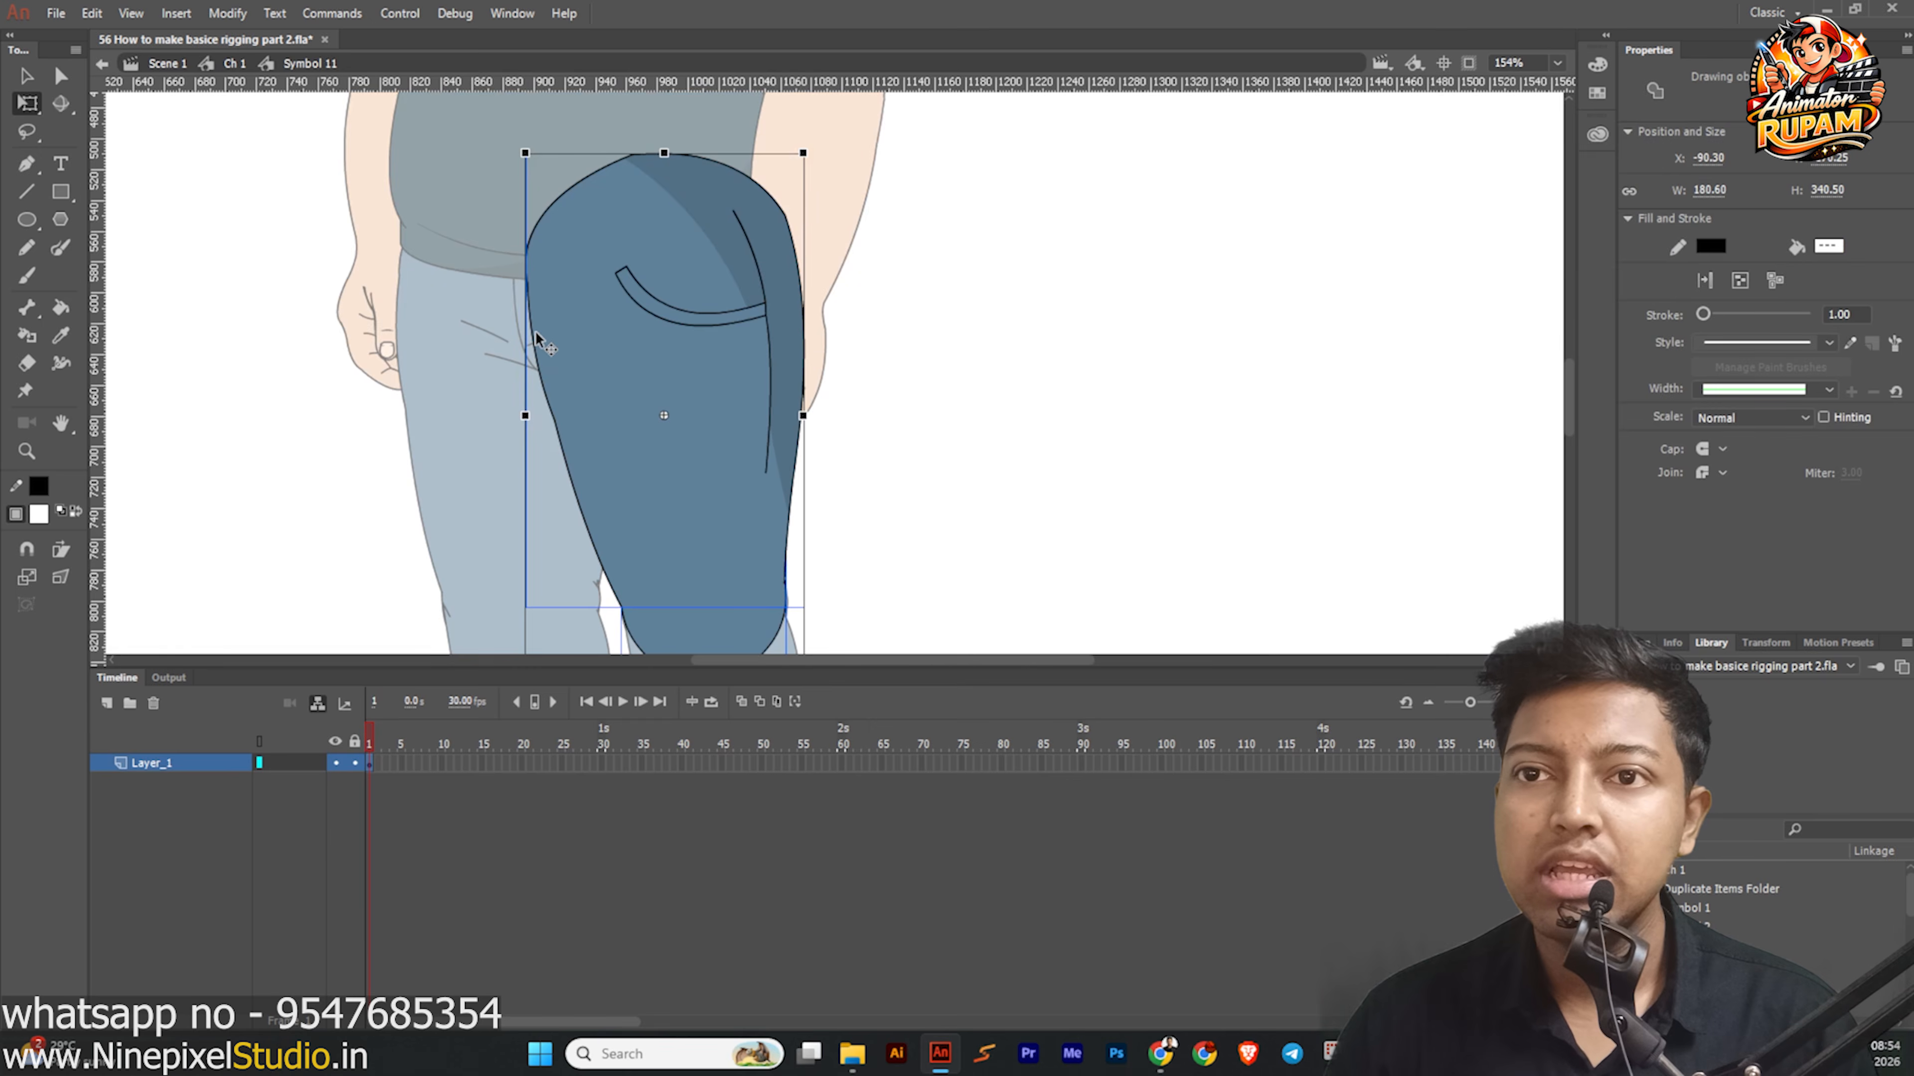
scroll(536, 337, up, 3)
double_click(535, 331)
click(535, 331)
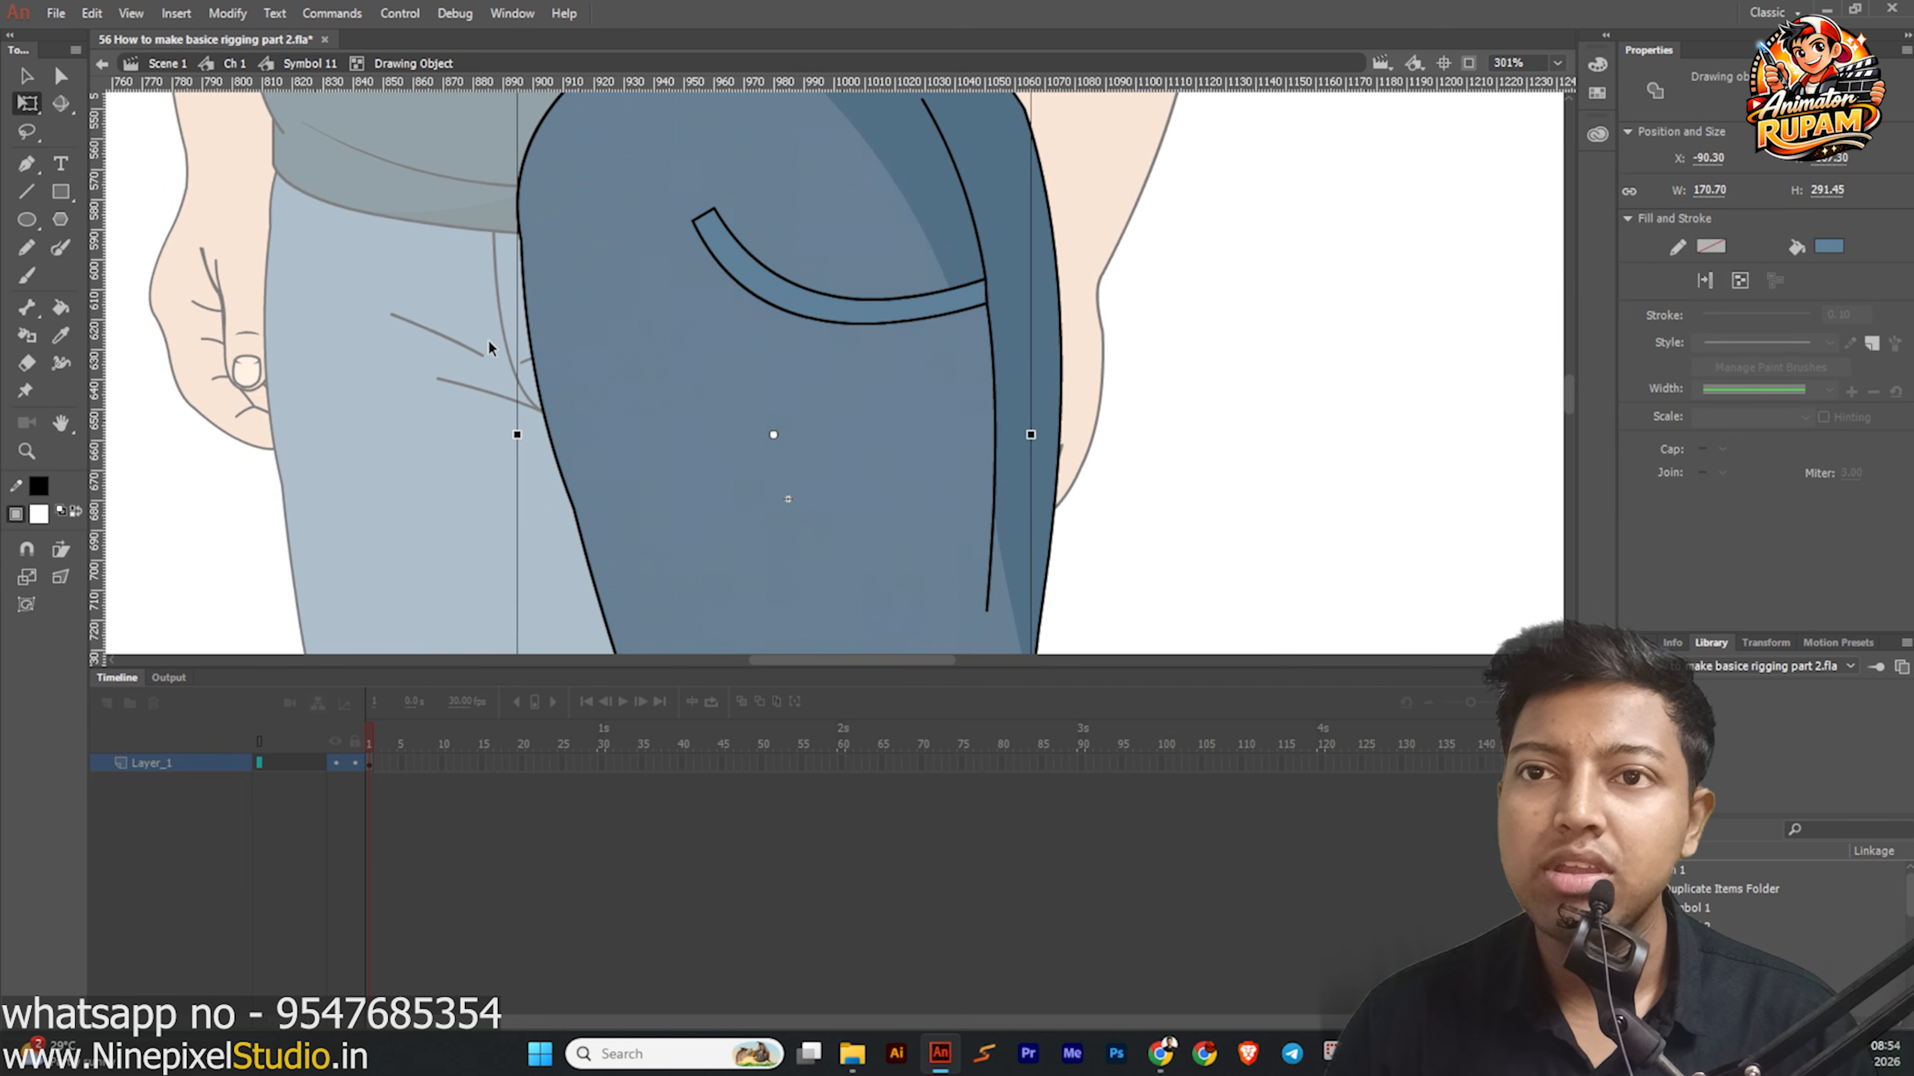
click(447, 187)
drag(448, 191, 611, 427)
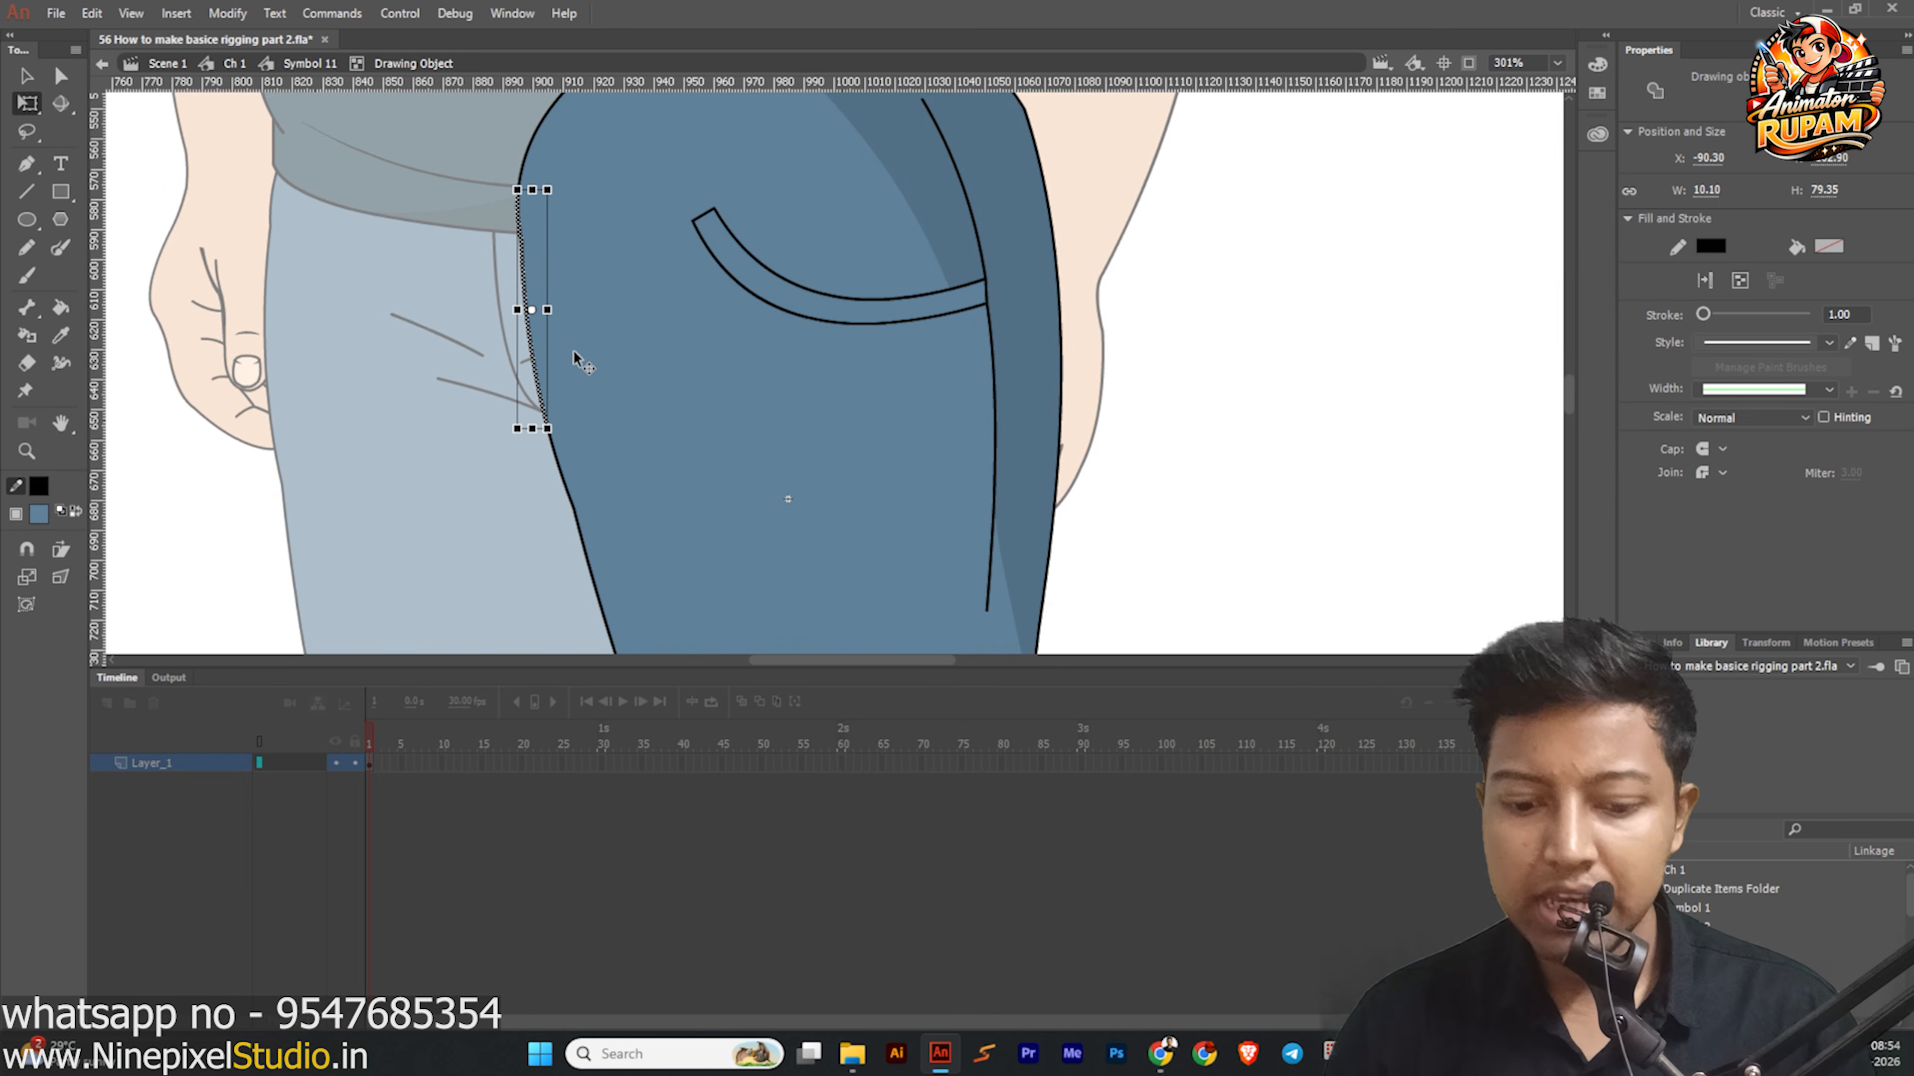
key(Delete)
double_click(234, 501)
double_click(234, 501)
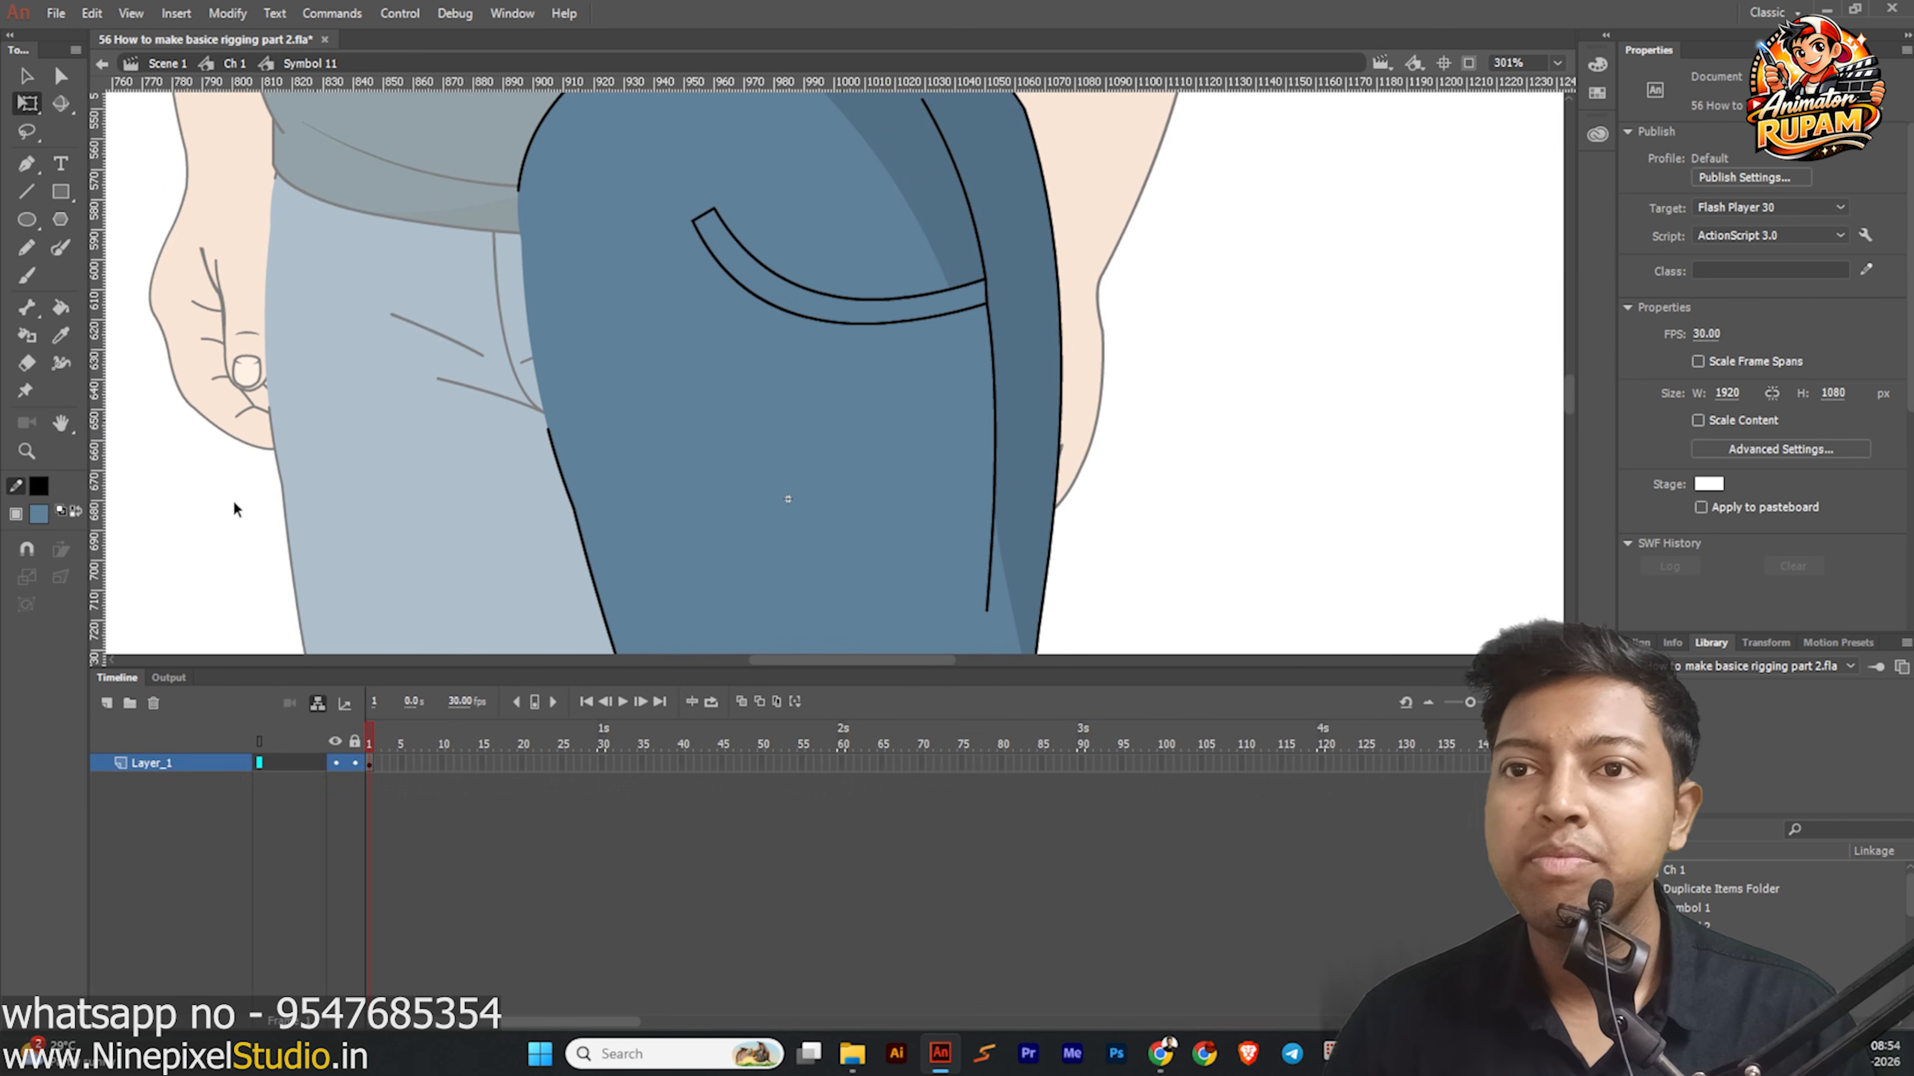
scroll(518, 276, down, 3)
click(951, 479)
scroll(739, 361, down, 3)
drag(736, 539, 704, 434)
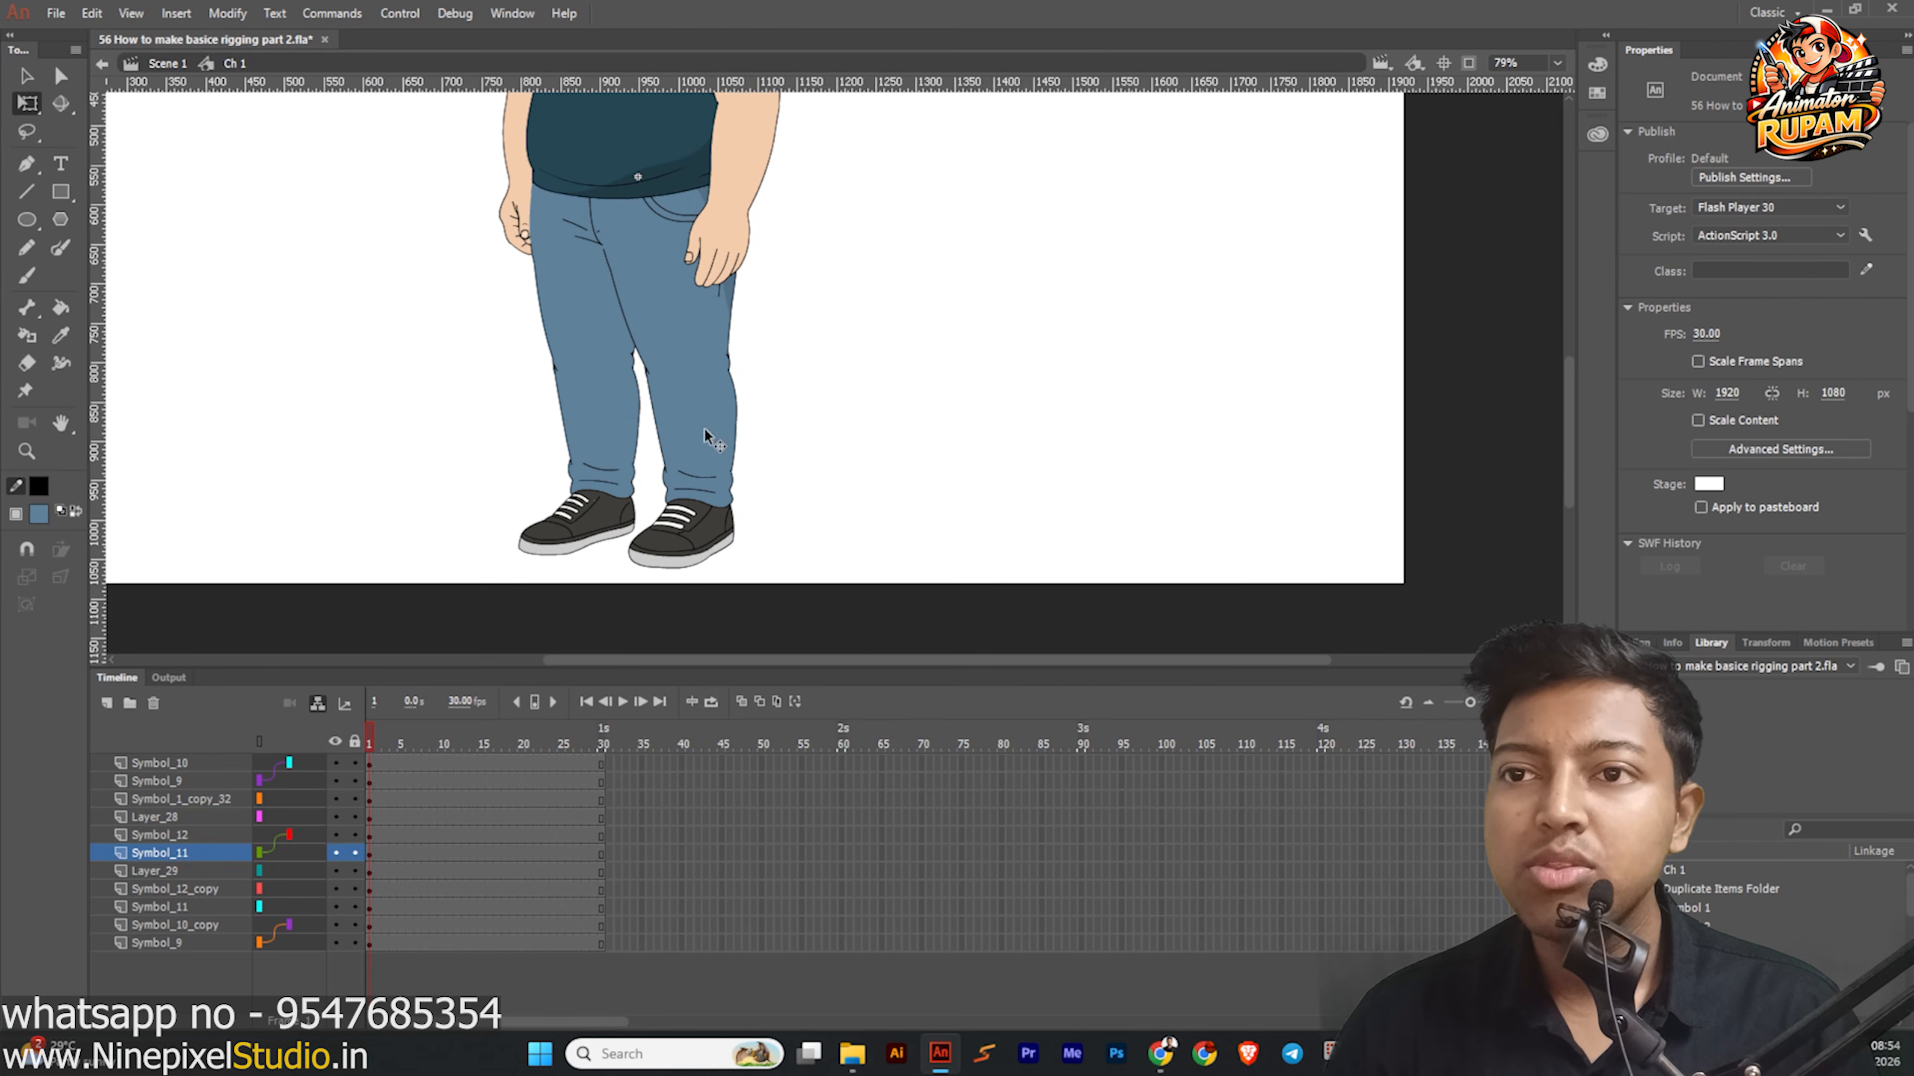
Identify the back leg's layers and parent the lower leg layer Symbol_12_copy to the back thigh layer Symbol_11 beneath it.
scroll(643, 400, up, 2)
click(636, 413)
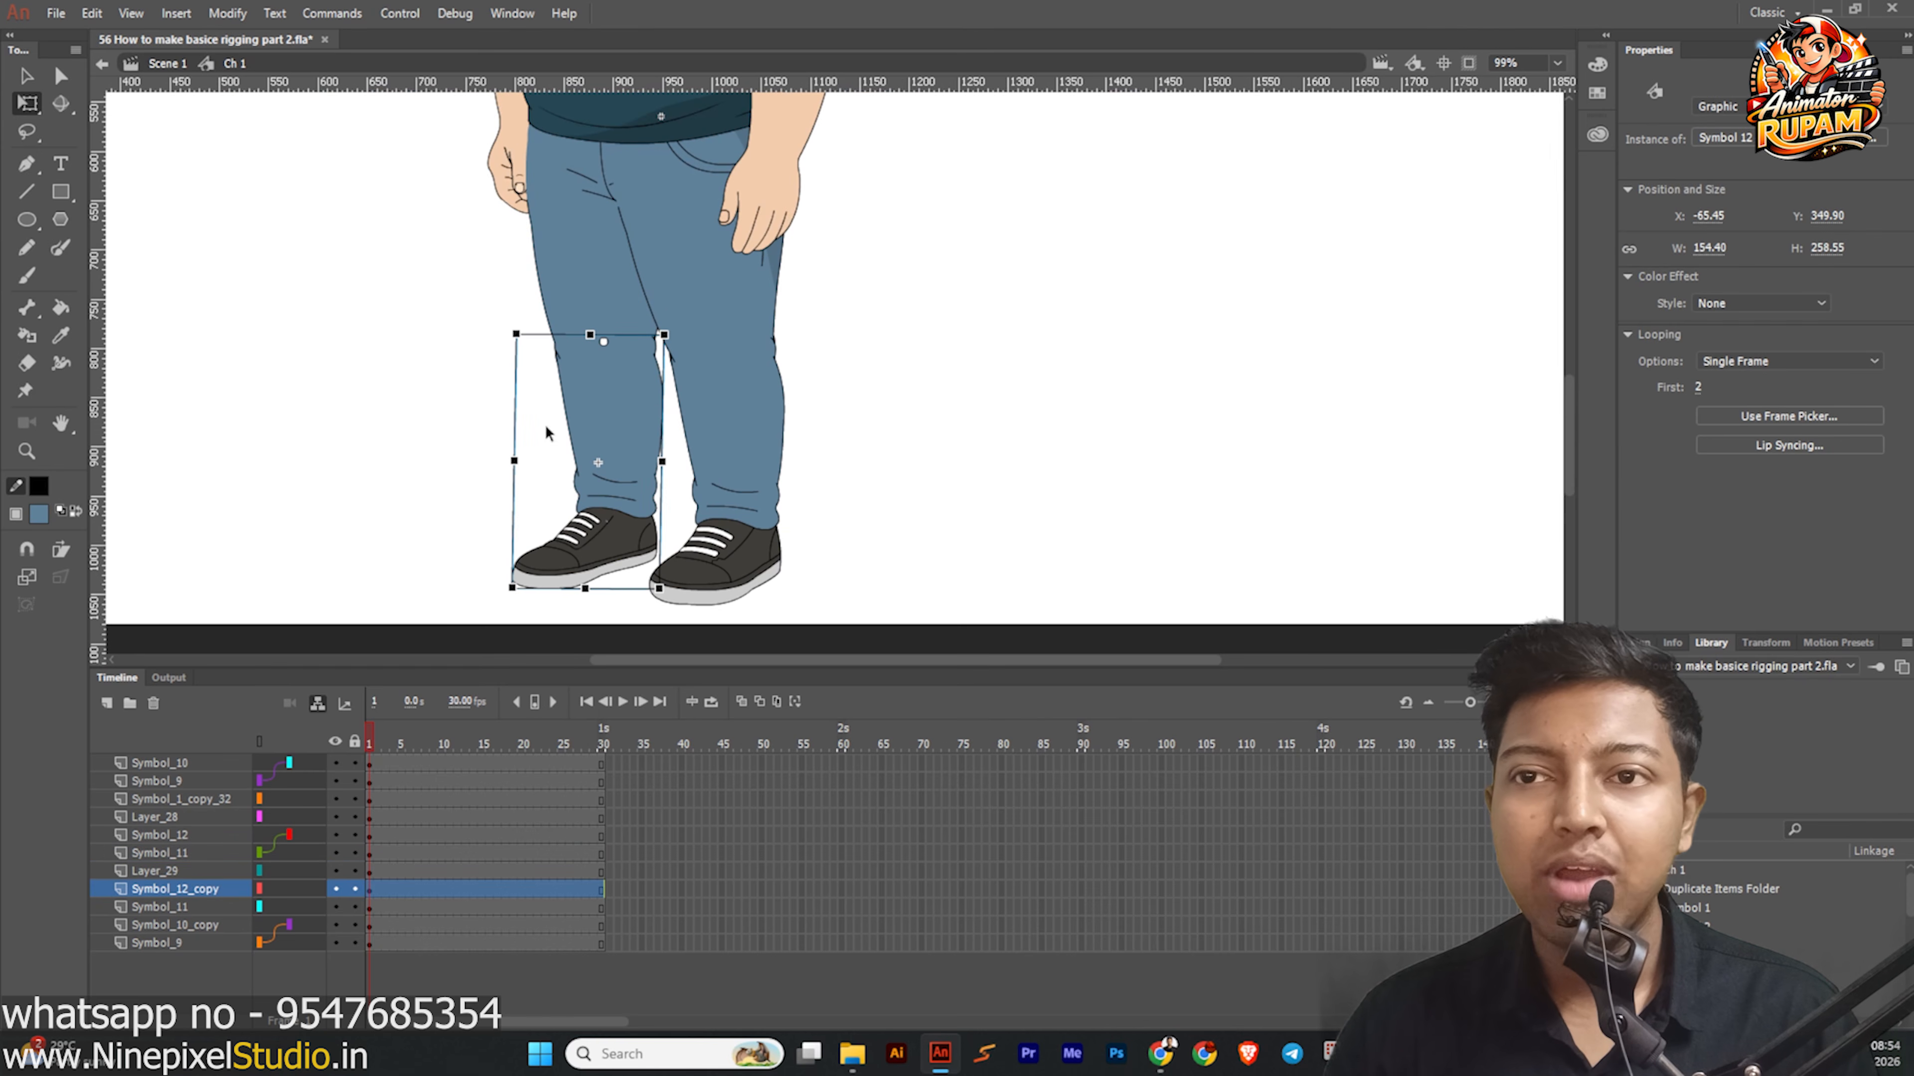
drag(482, 404, 459, 412)
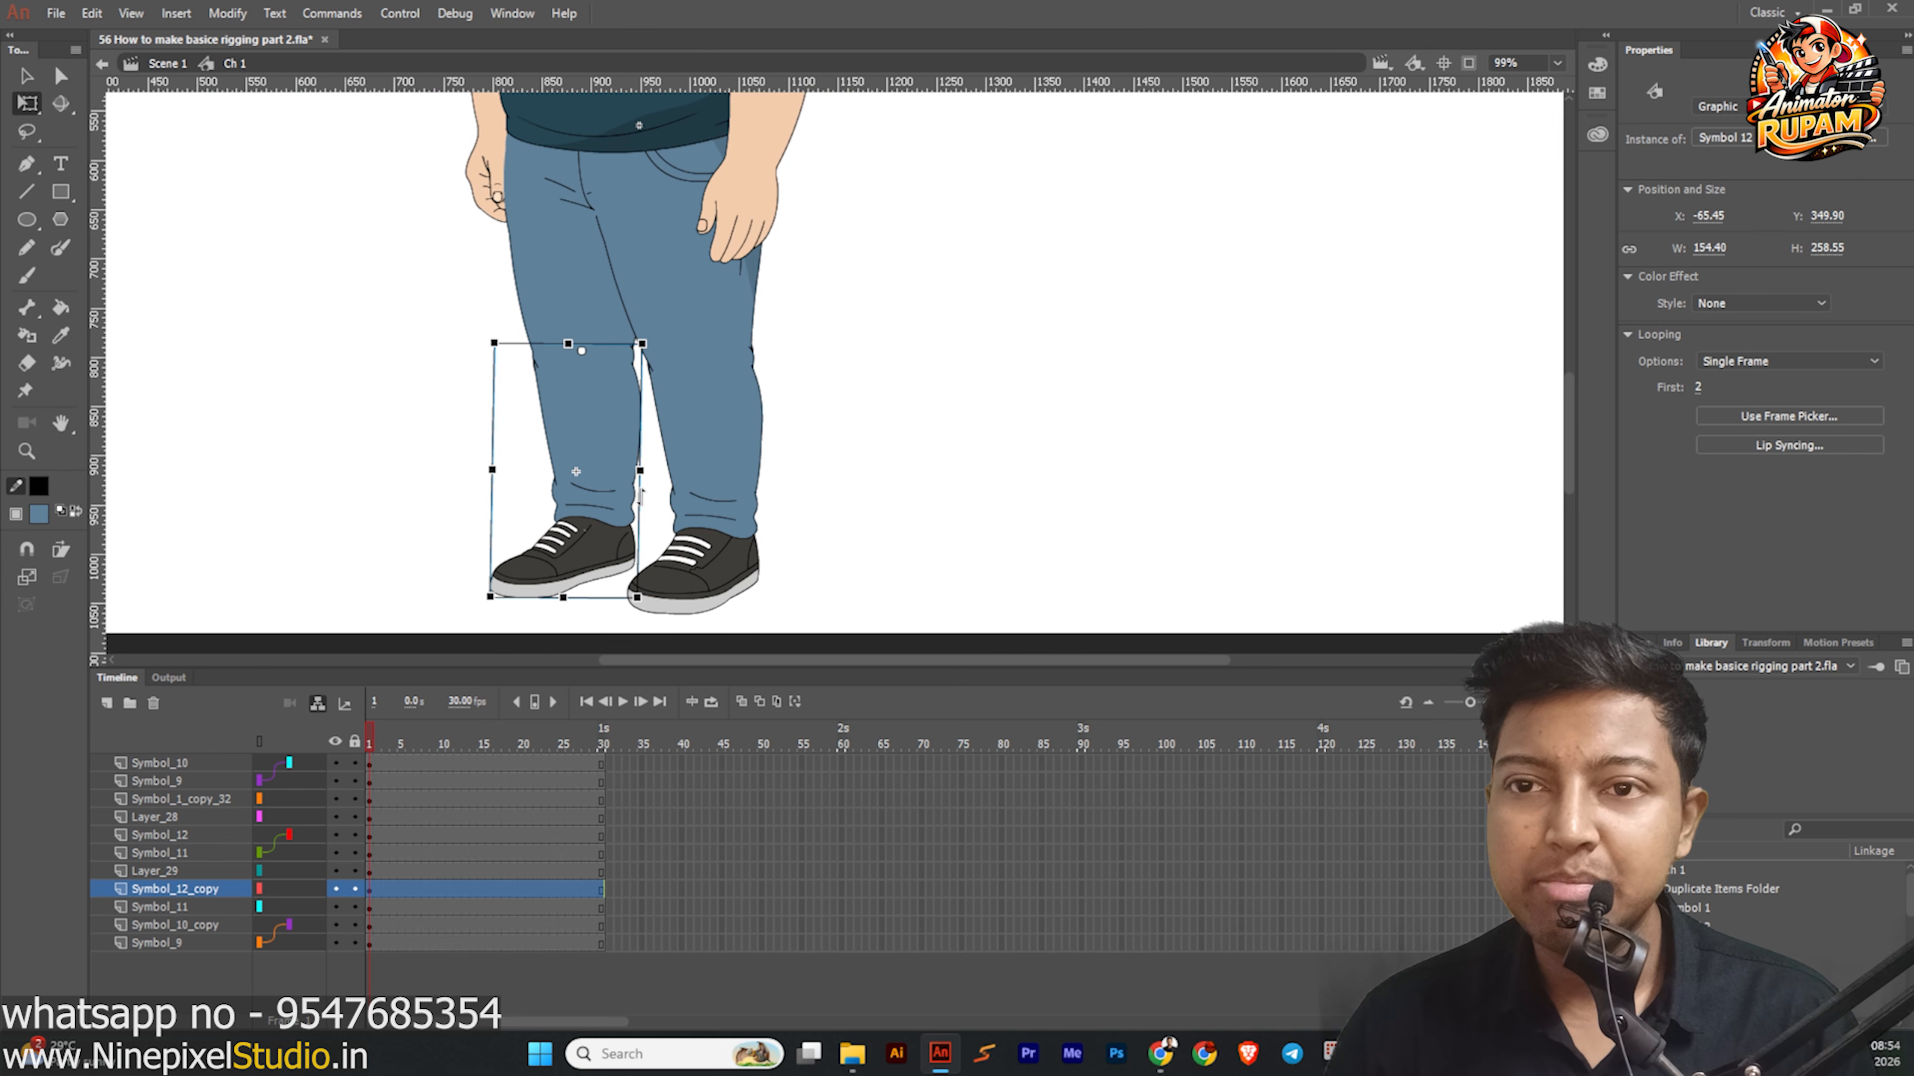
click(564, 248)
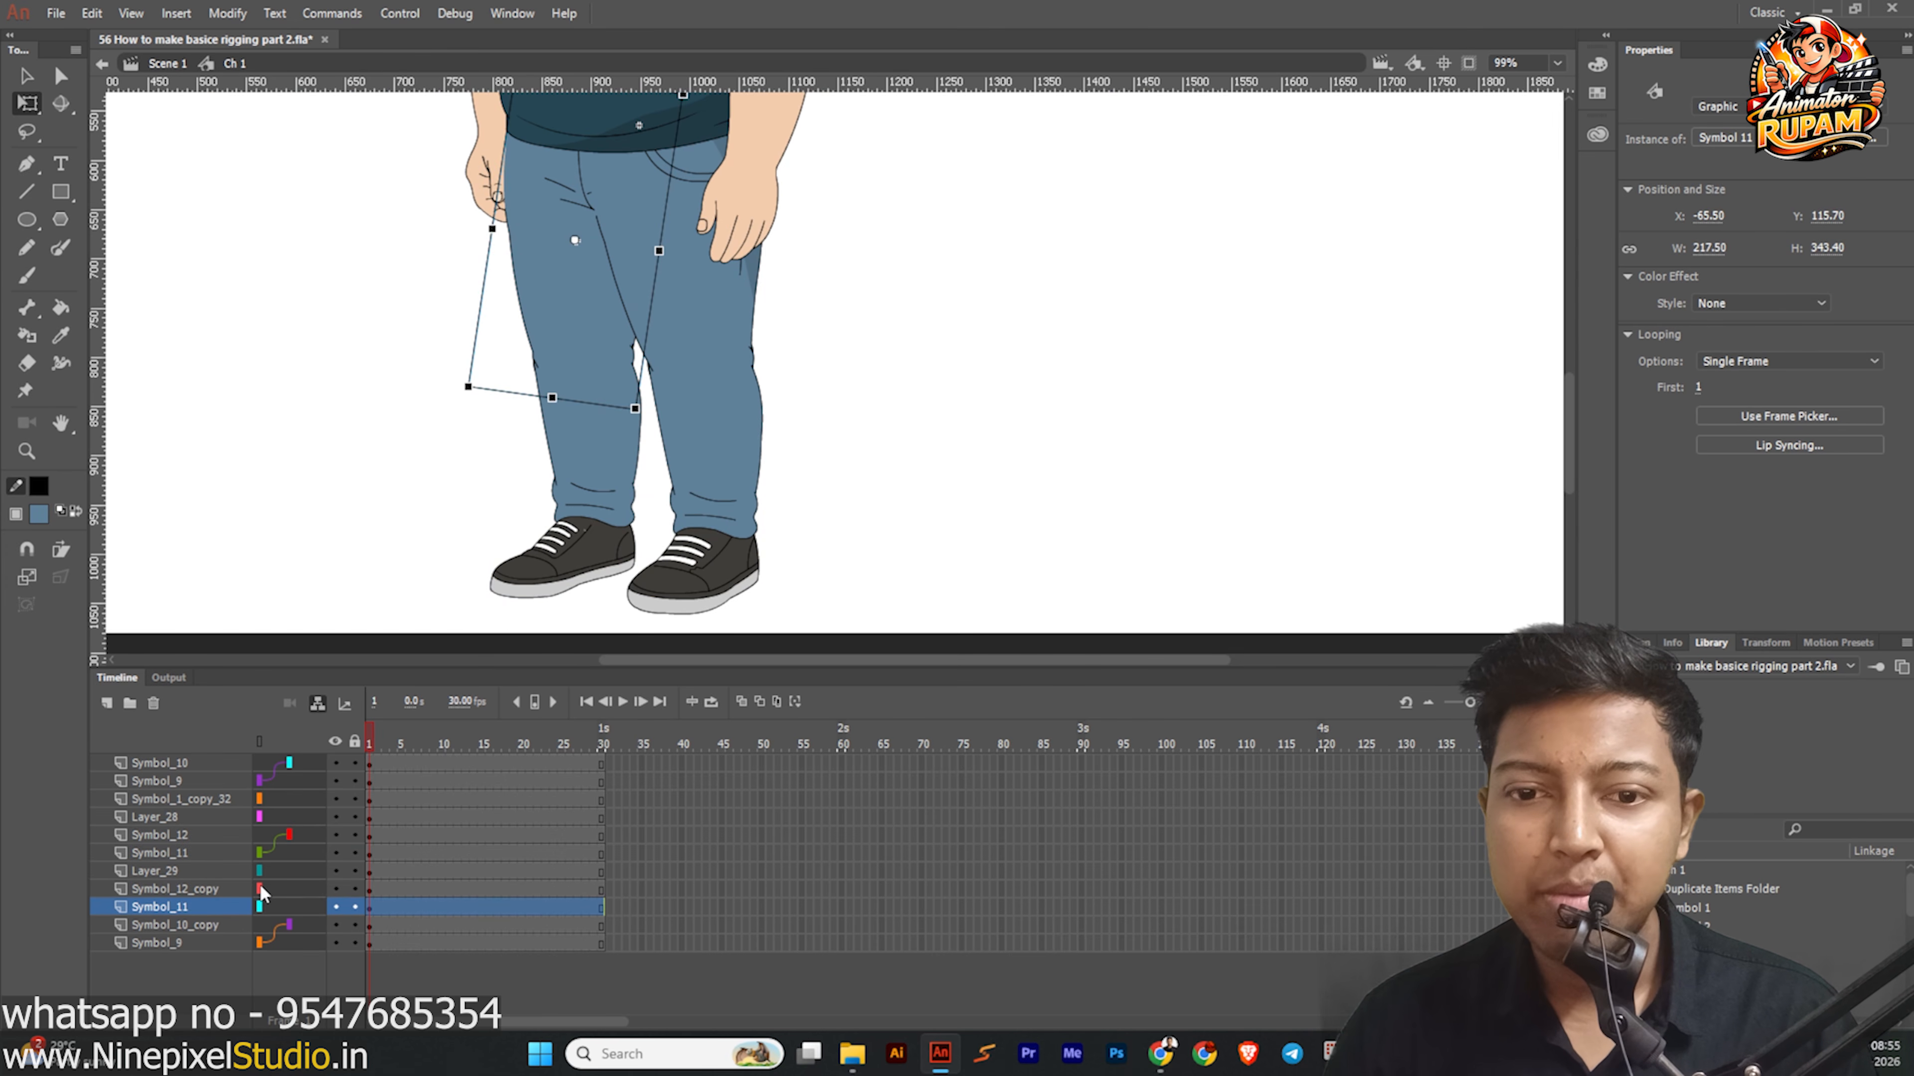
drag(261, 888, 261, 908)
click(299, 442)
scroll(538, 438, down, 4)
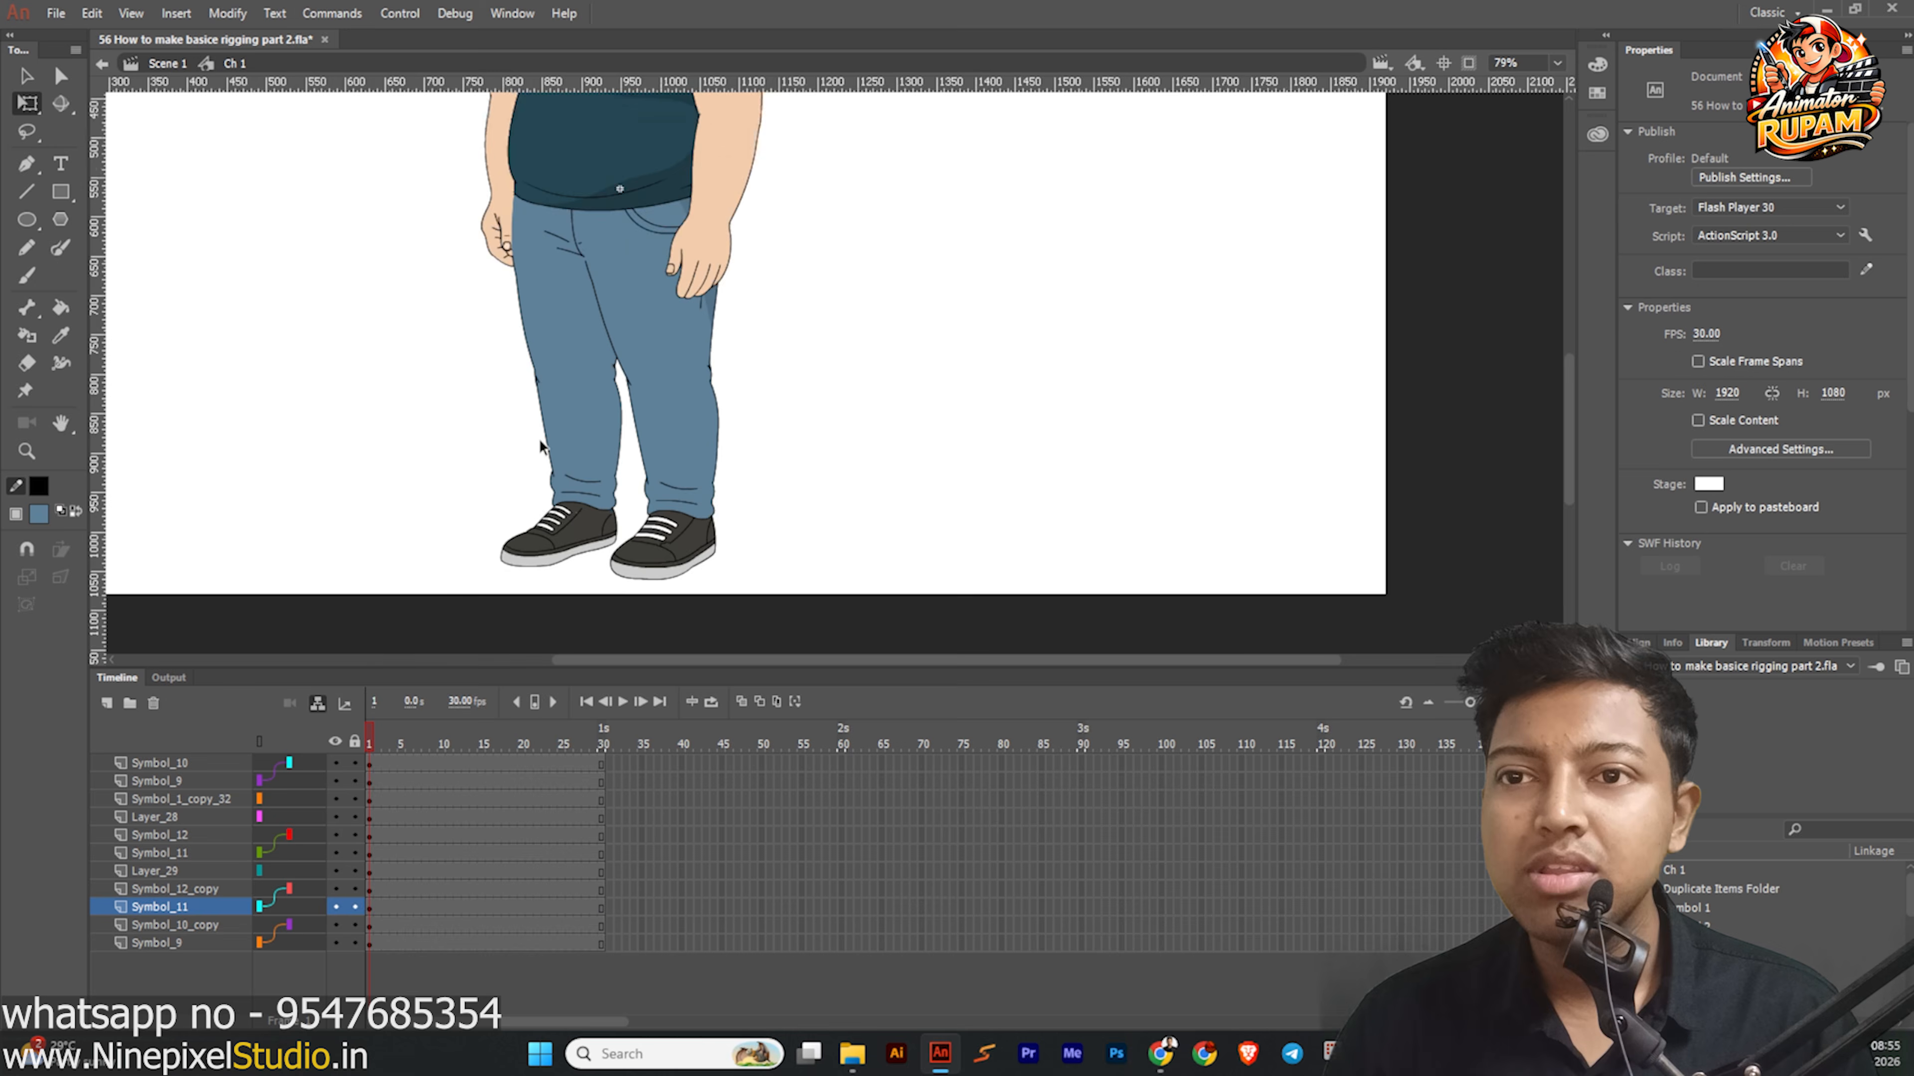
Try swinging the back thigh, undo the rotation, and inspect the hip outline inside its symbol.
click(676, 351)
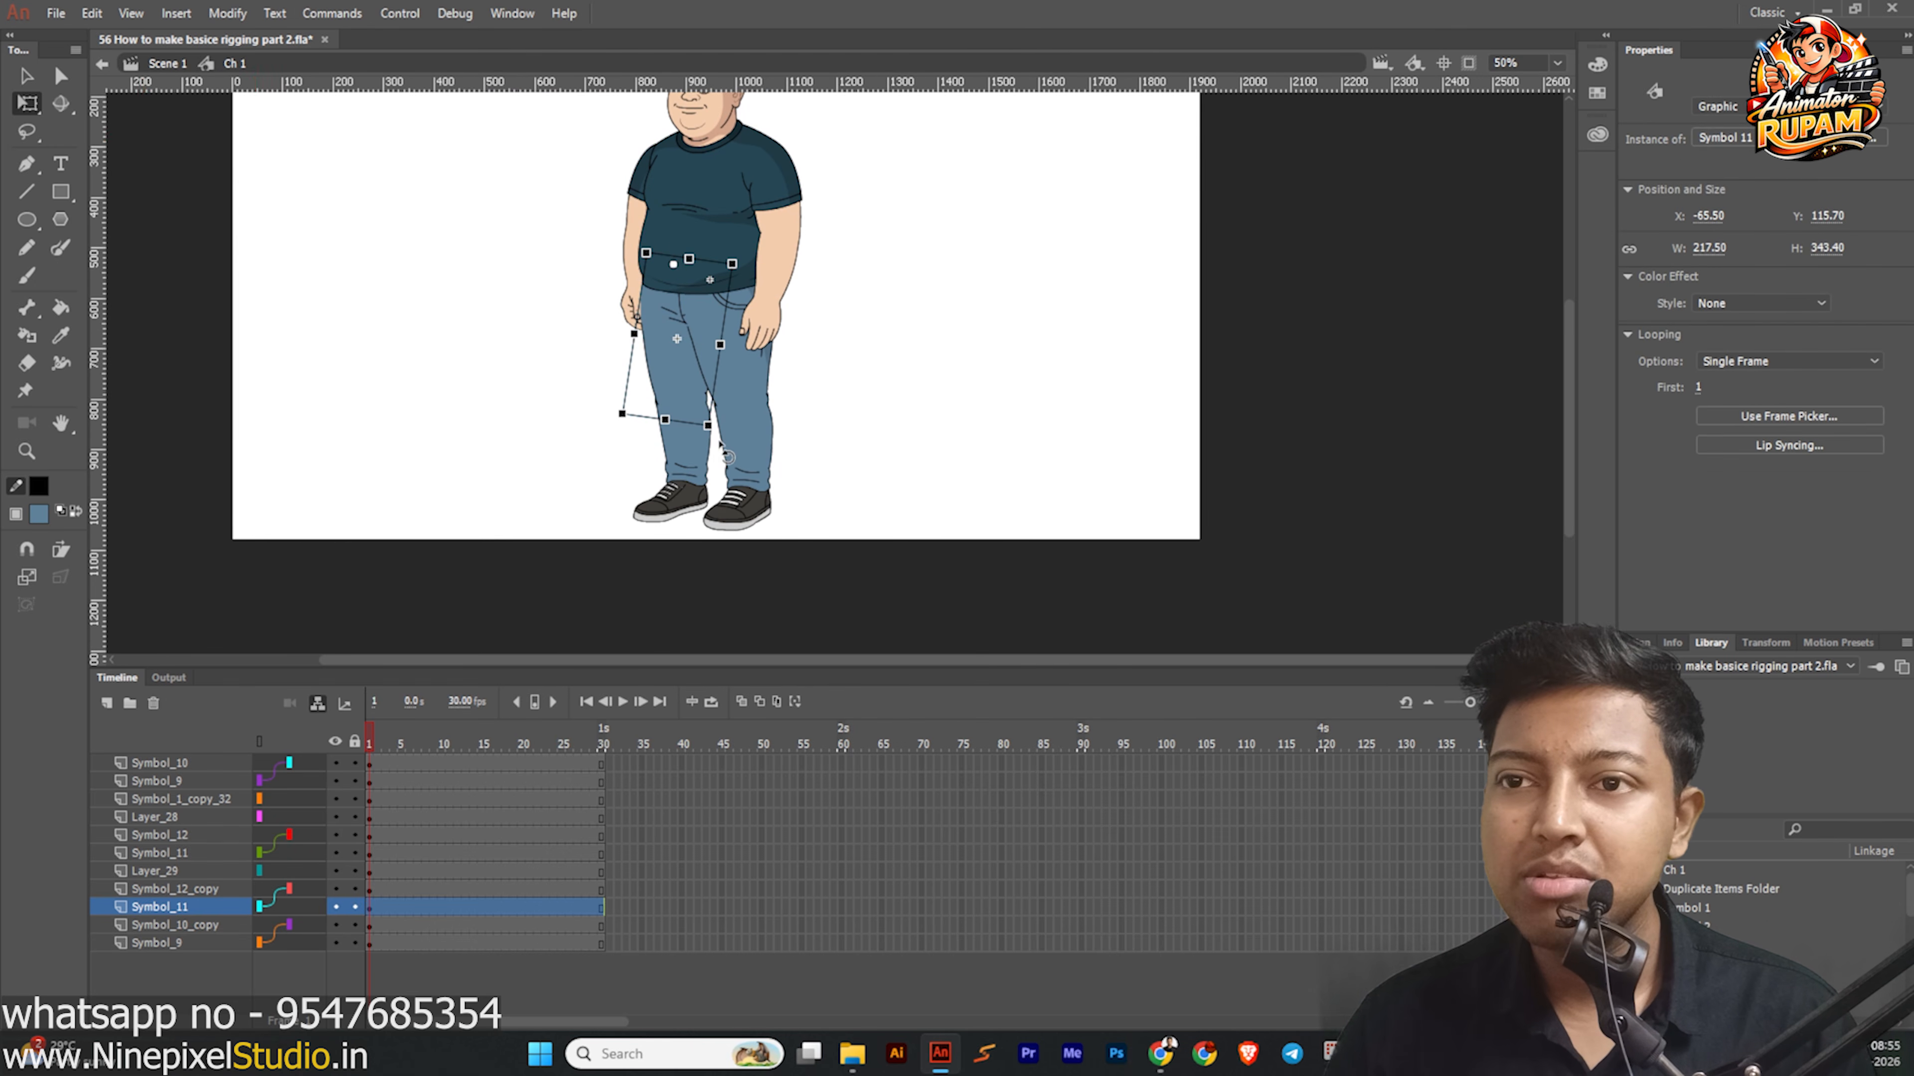
drag(721, 446, 653, 464)
key(ctrl+z)
scroll(670, 326, up, 6)
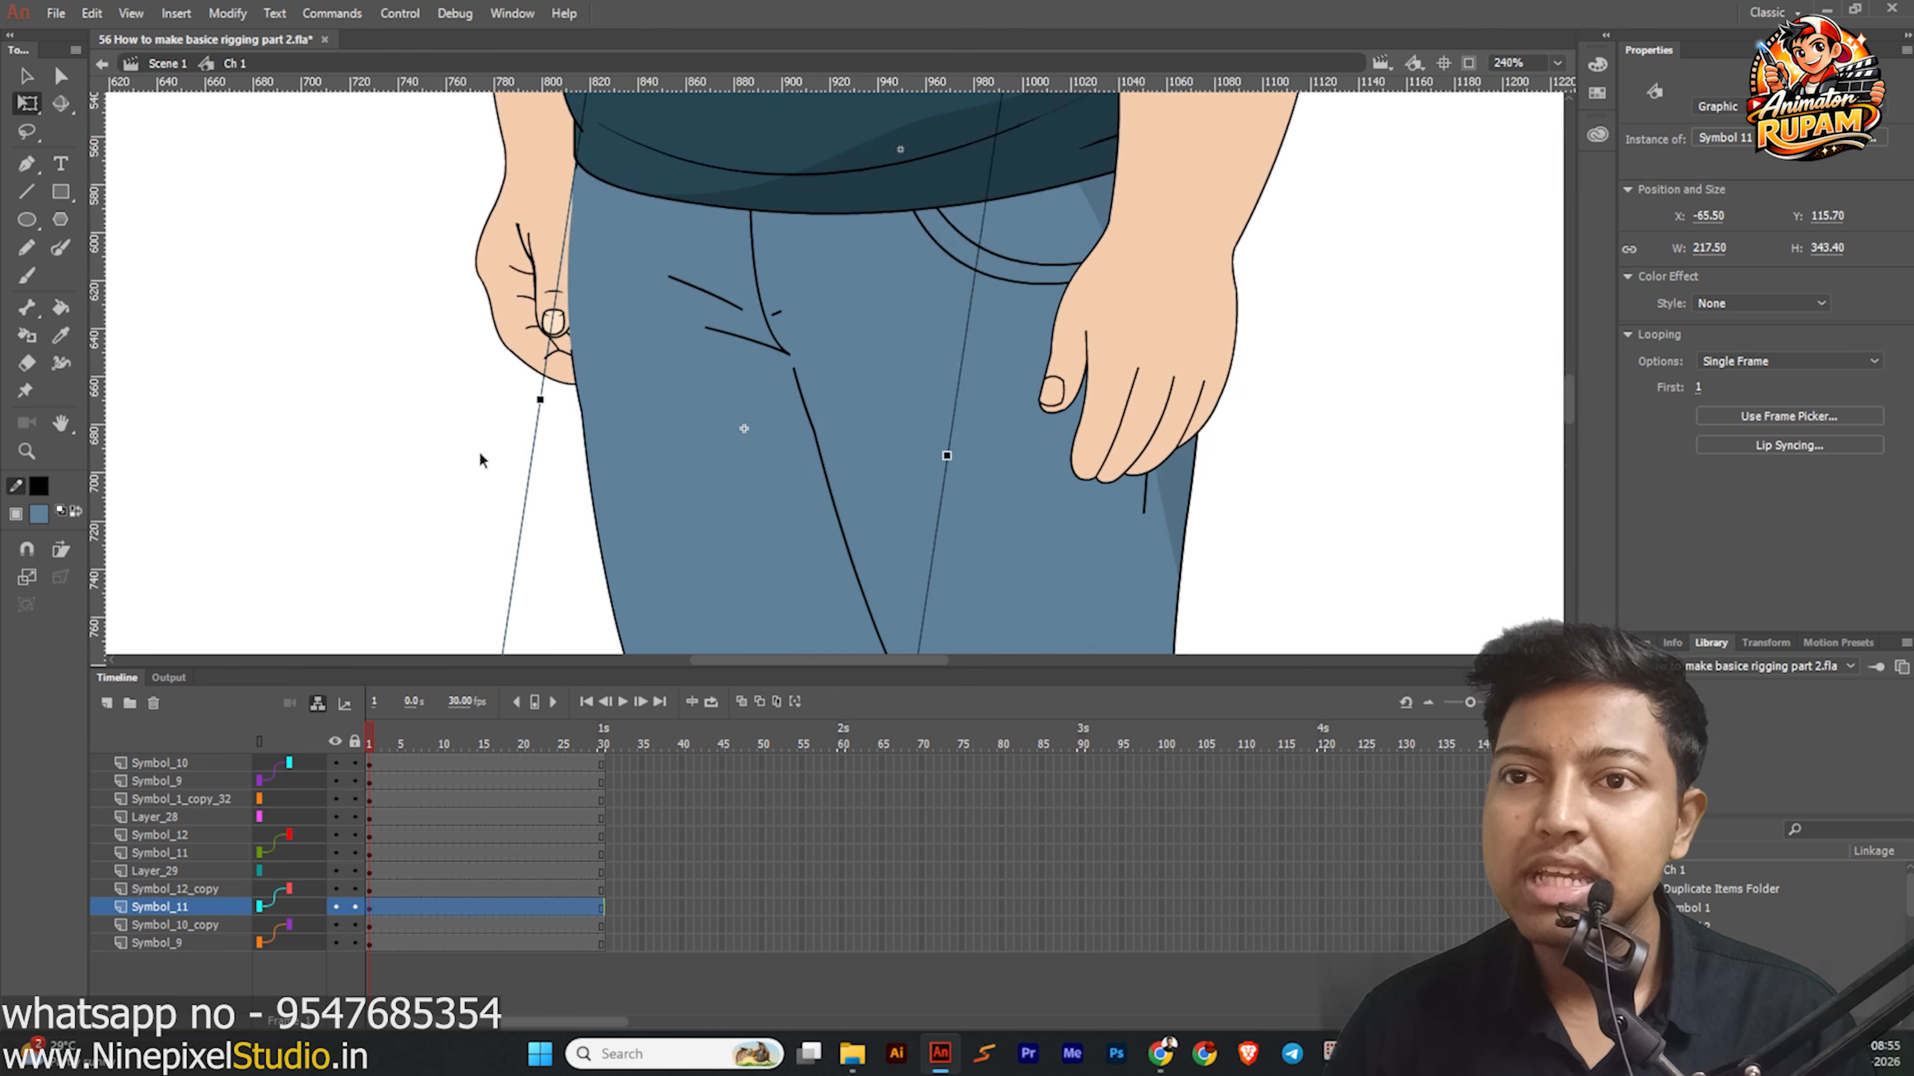
scroll(662, 420, down, 3)
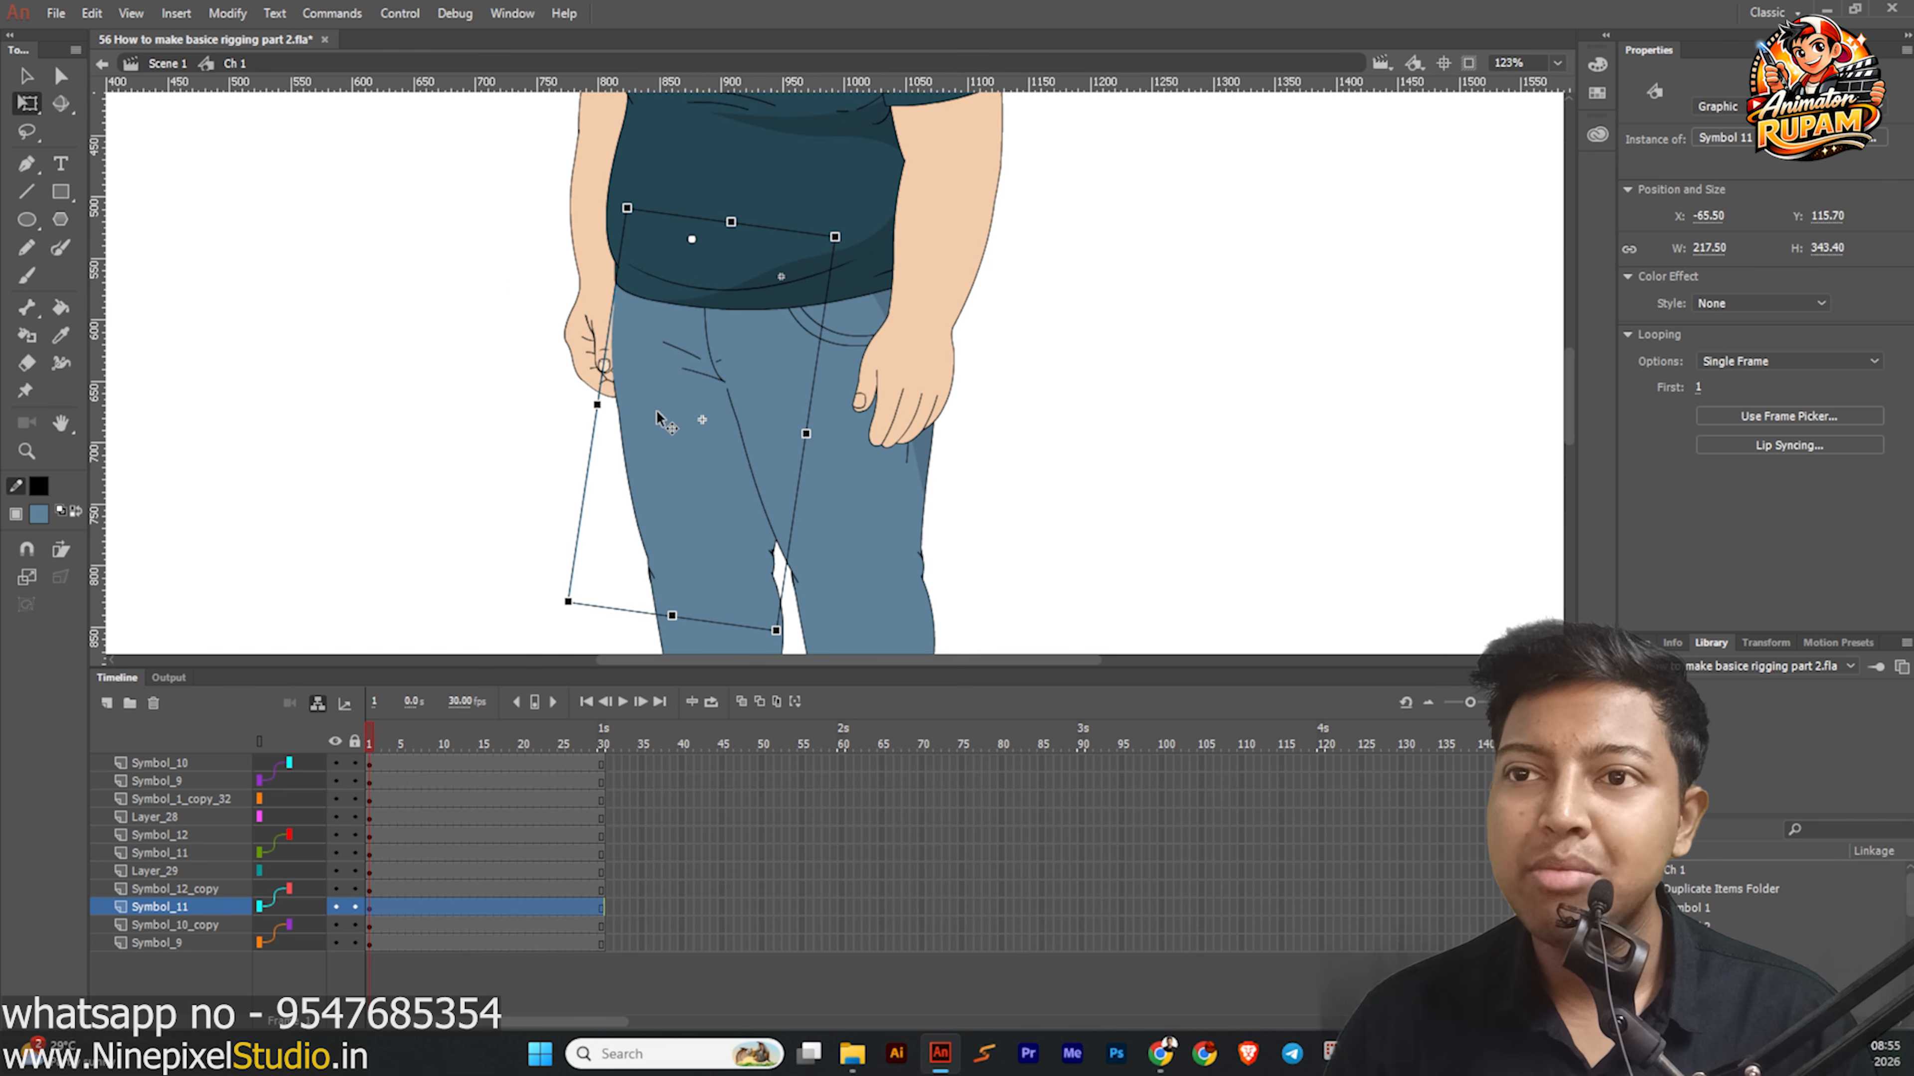
double_click(648, 441)
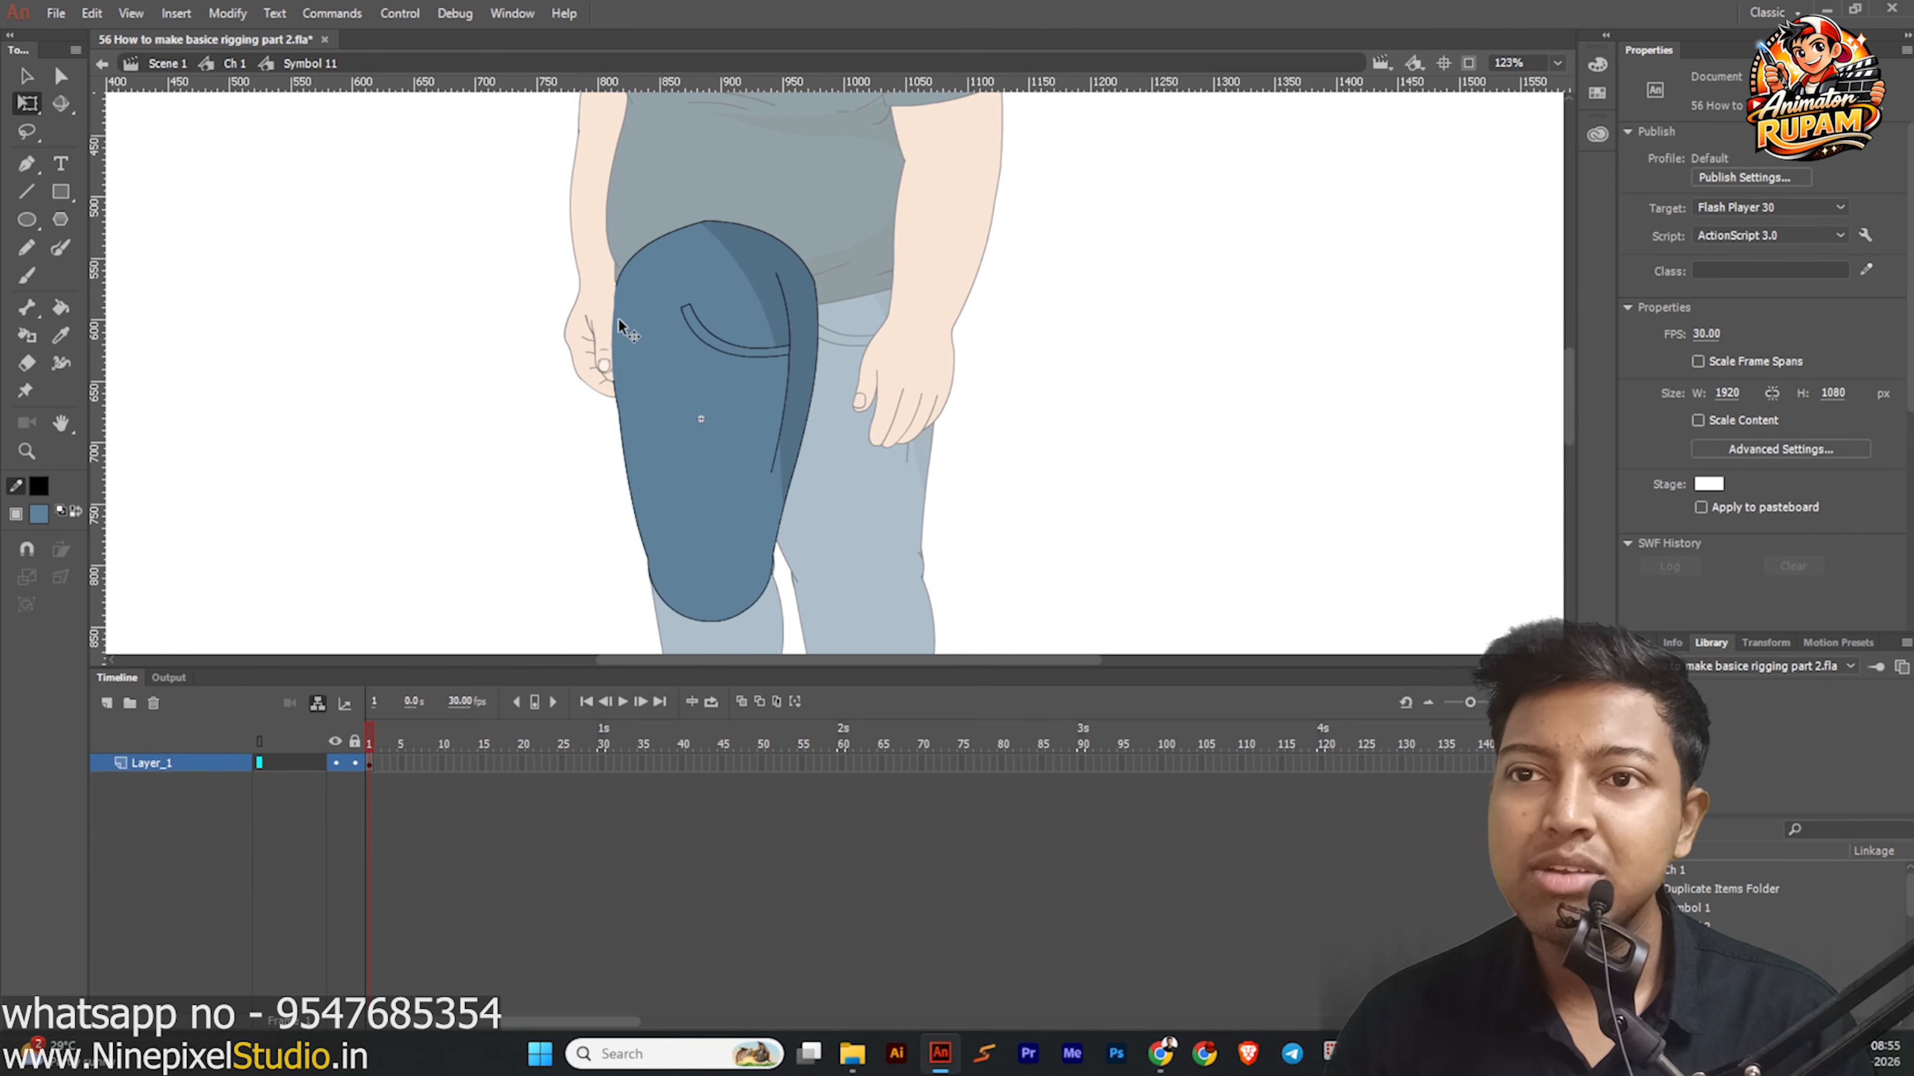
double_click(592, 504)
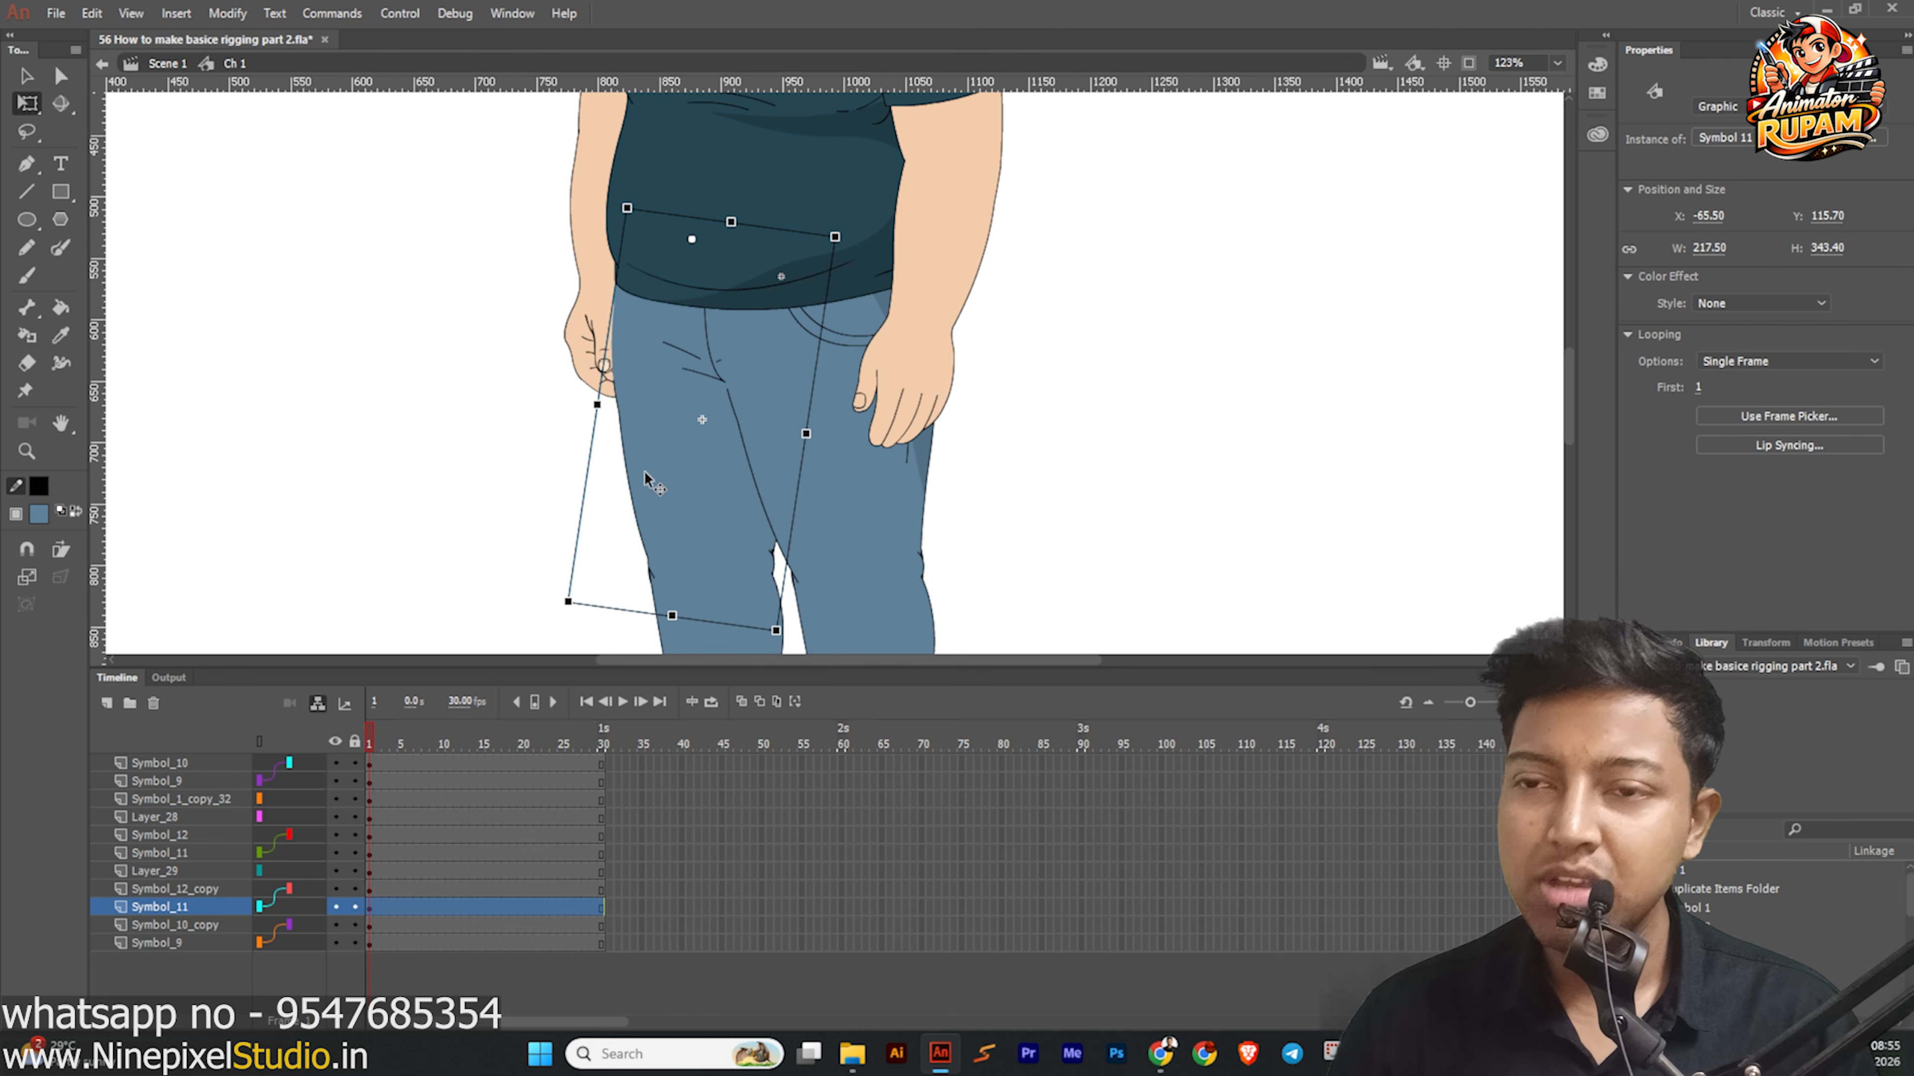
Duplicate Symbol 11 for the back thigh instance, accepting the suggested symbol name.
right_click(645, 471)
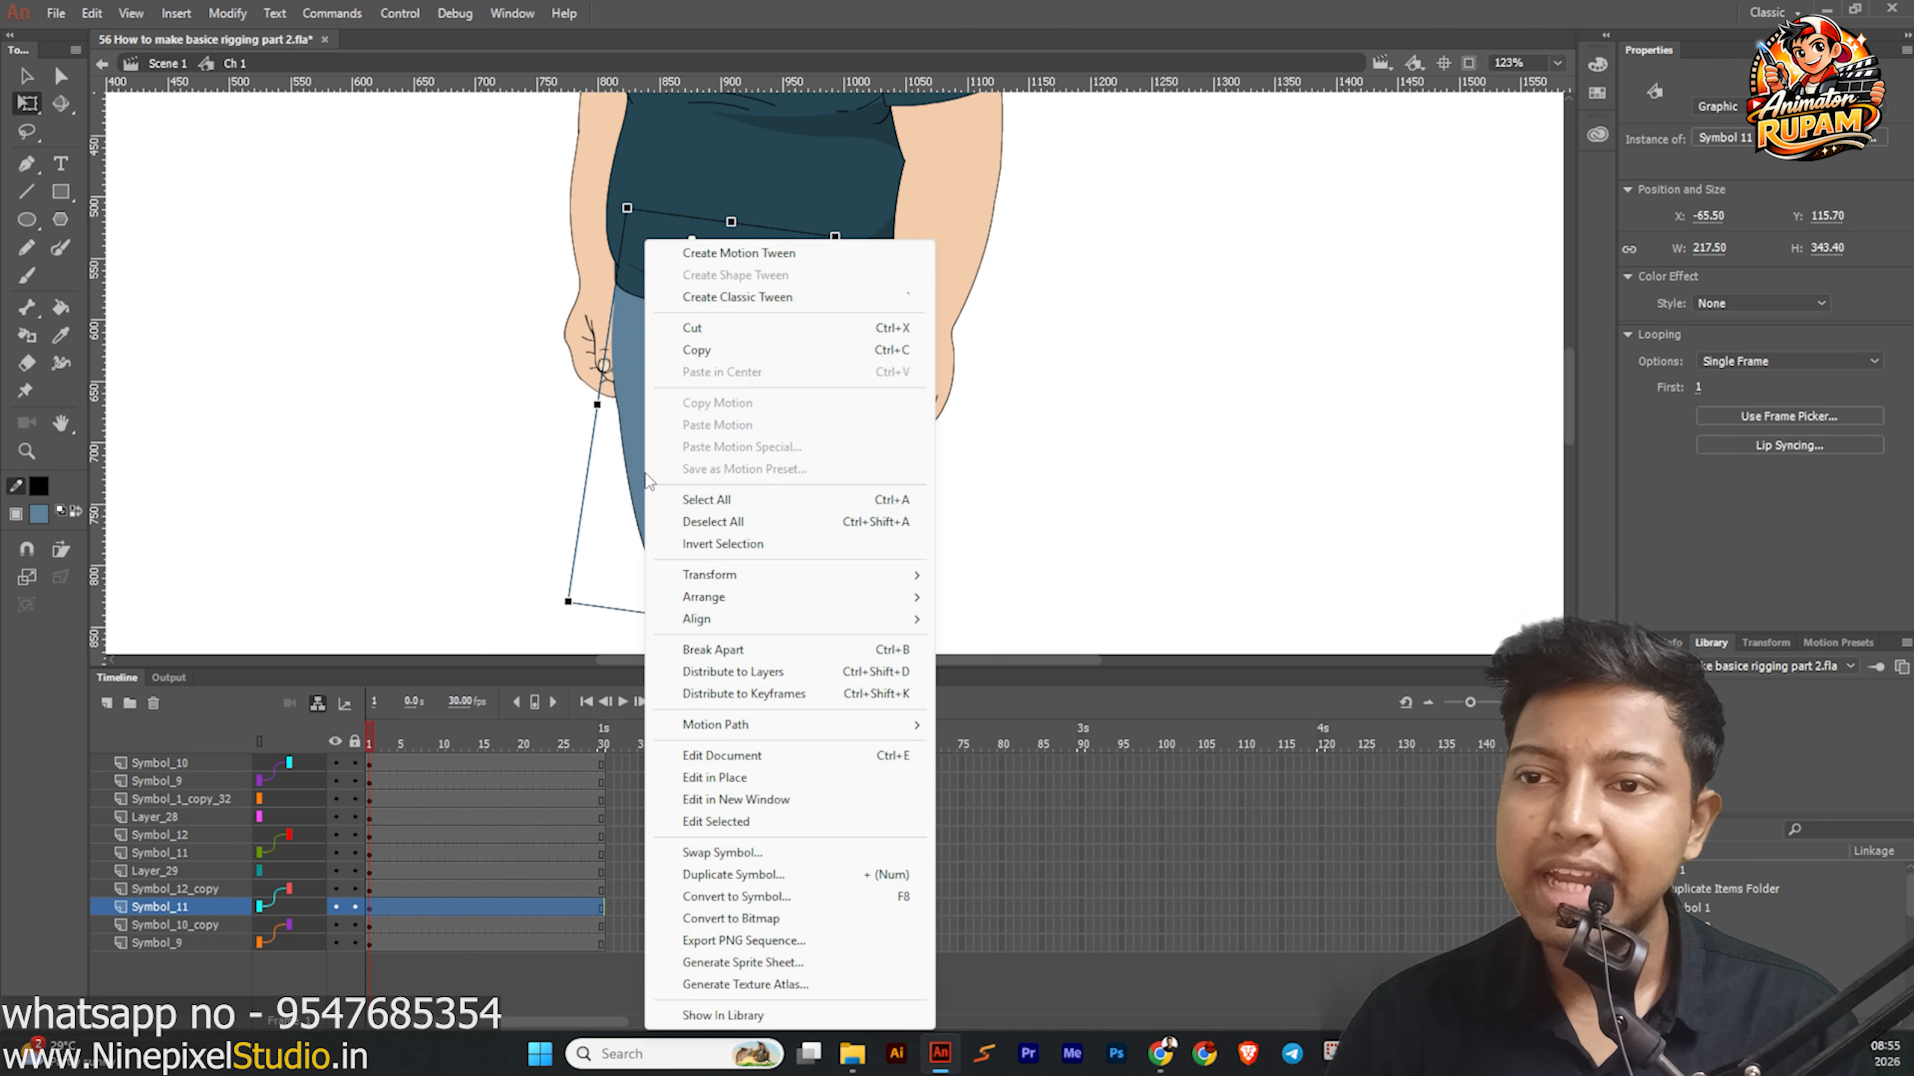
click(737, 875)
click(1122, 500)
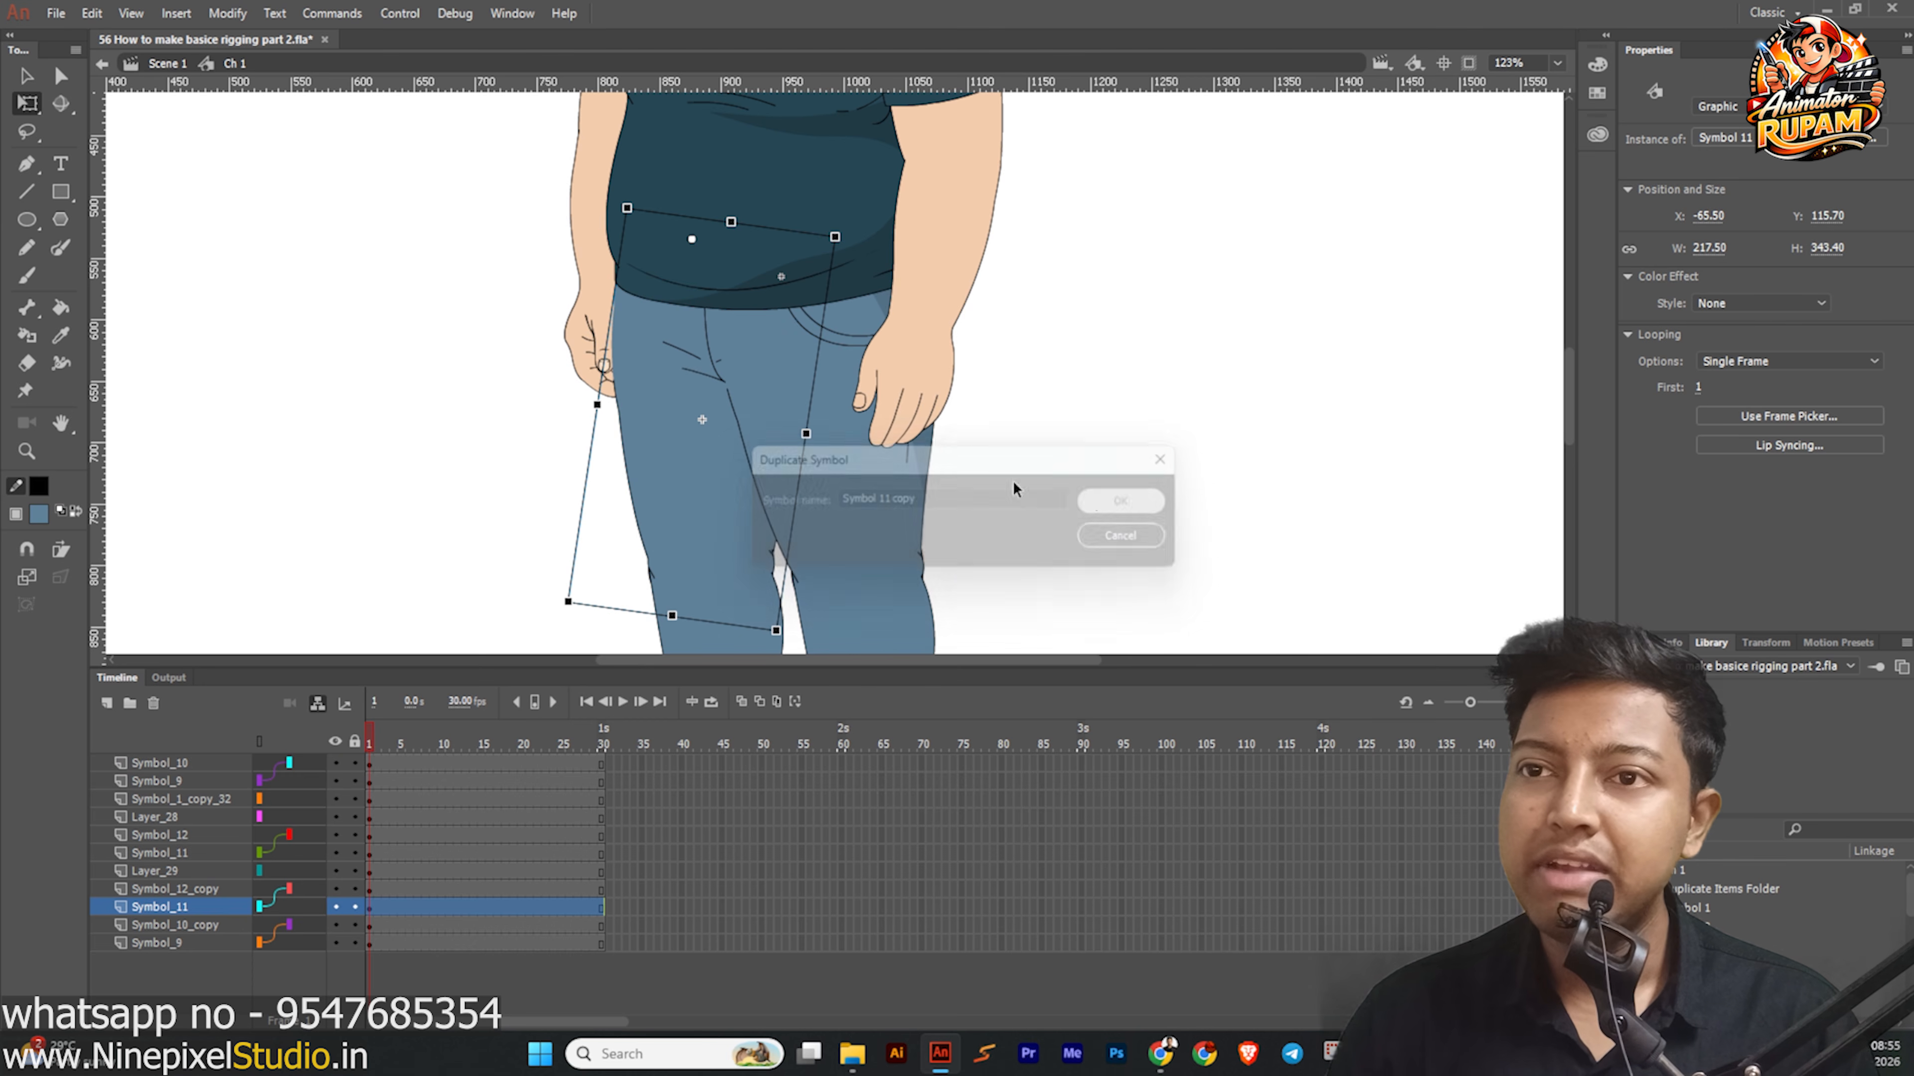
Restore the missing outer hip outline in Symbol 11 copy with the Ink Bottle tool, save the file and return to Ch 1.
scroll(612, 328, up, 3)
double_click(630, 401)
scroll(629, 398, up, 3)
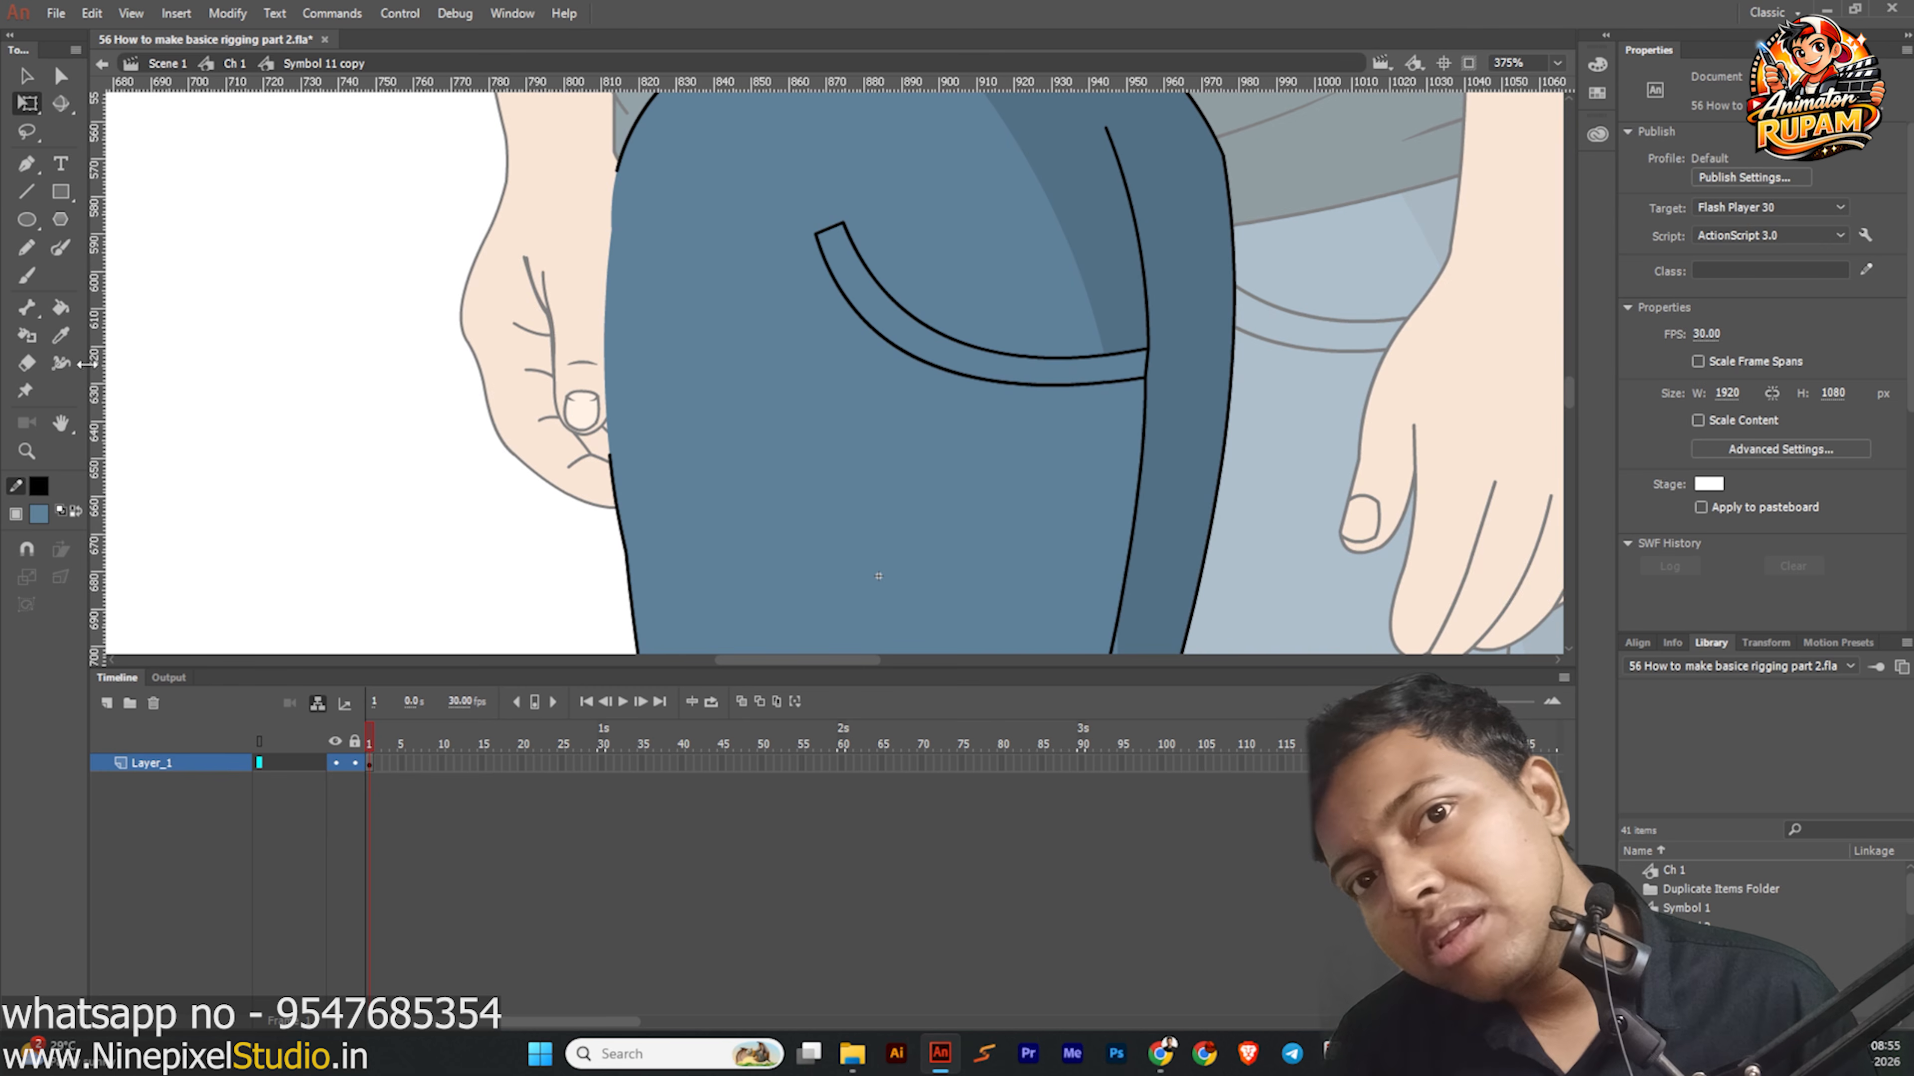
click(28, 338)
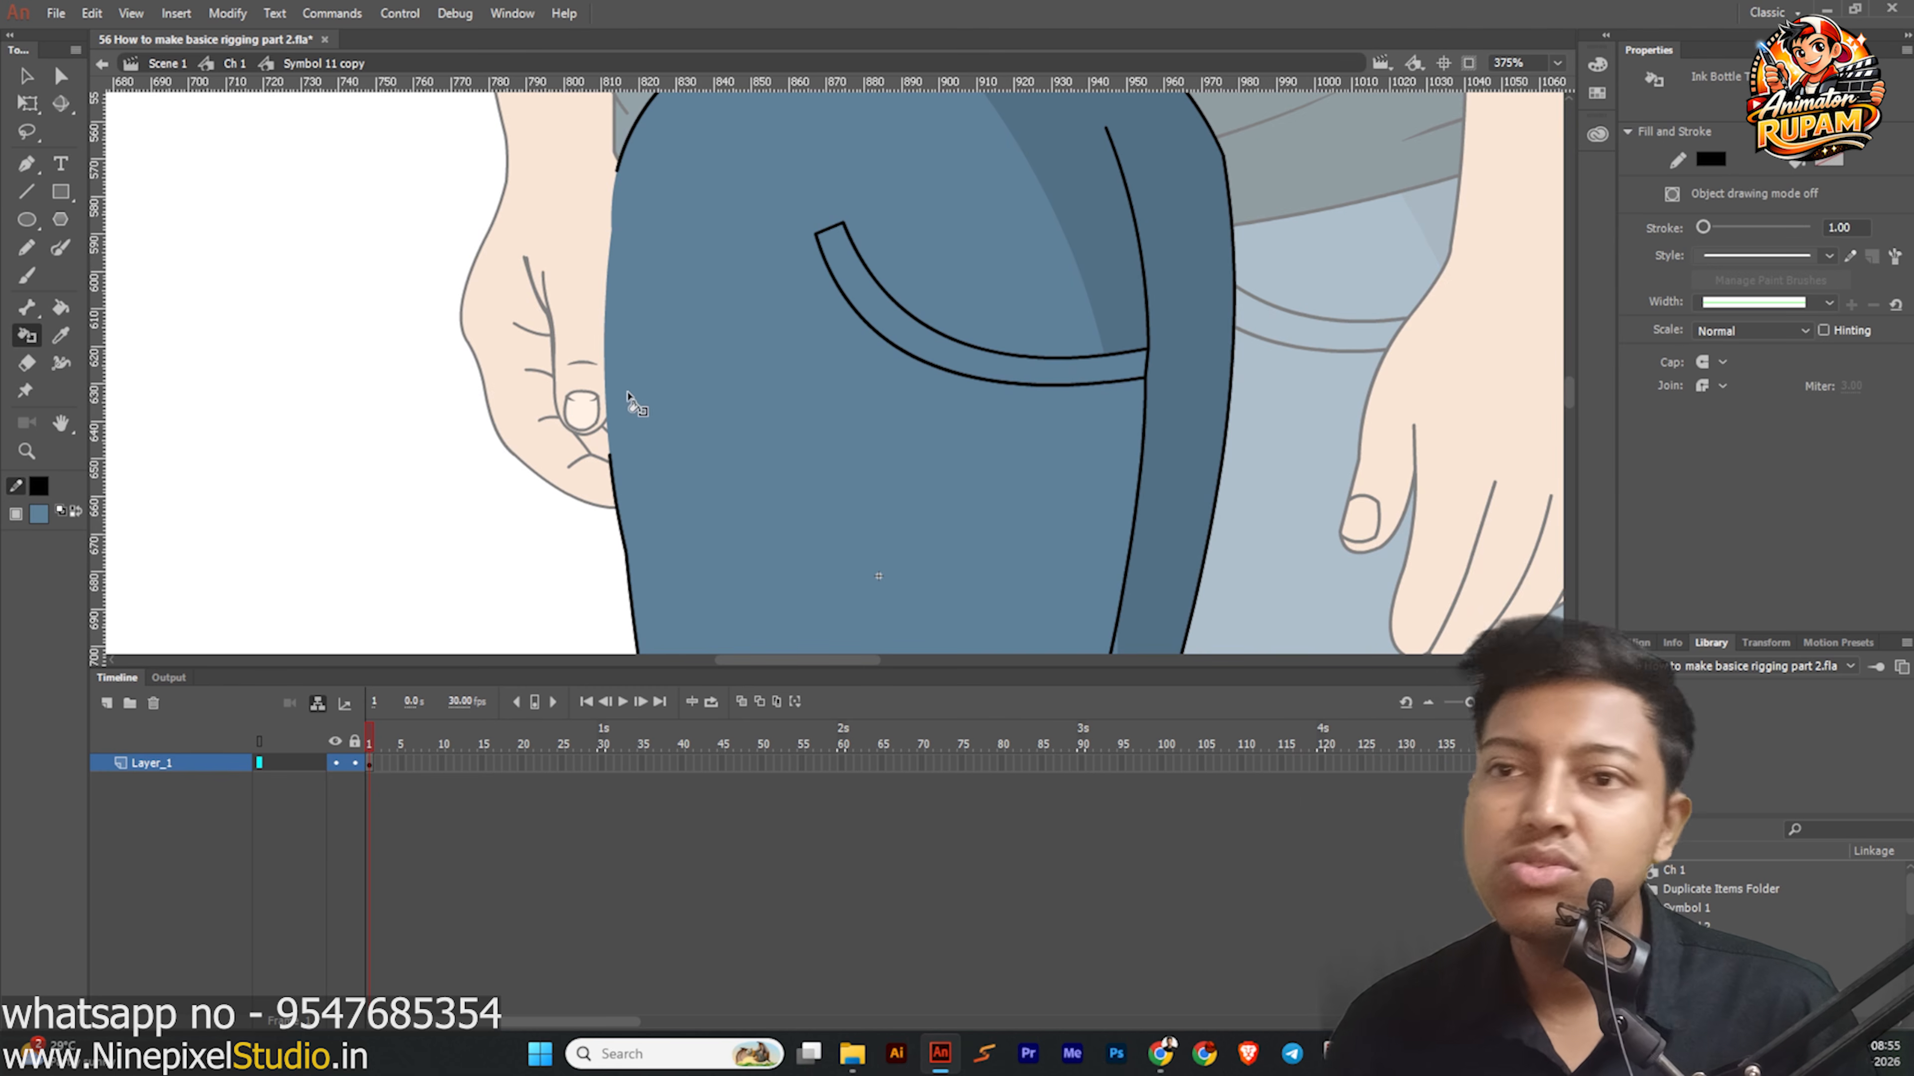
scroll(625, 388, down, 1)
key(ctrl+s)
scroll(502, 383, down, 2)
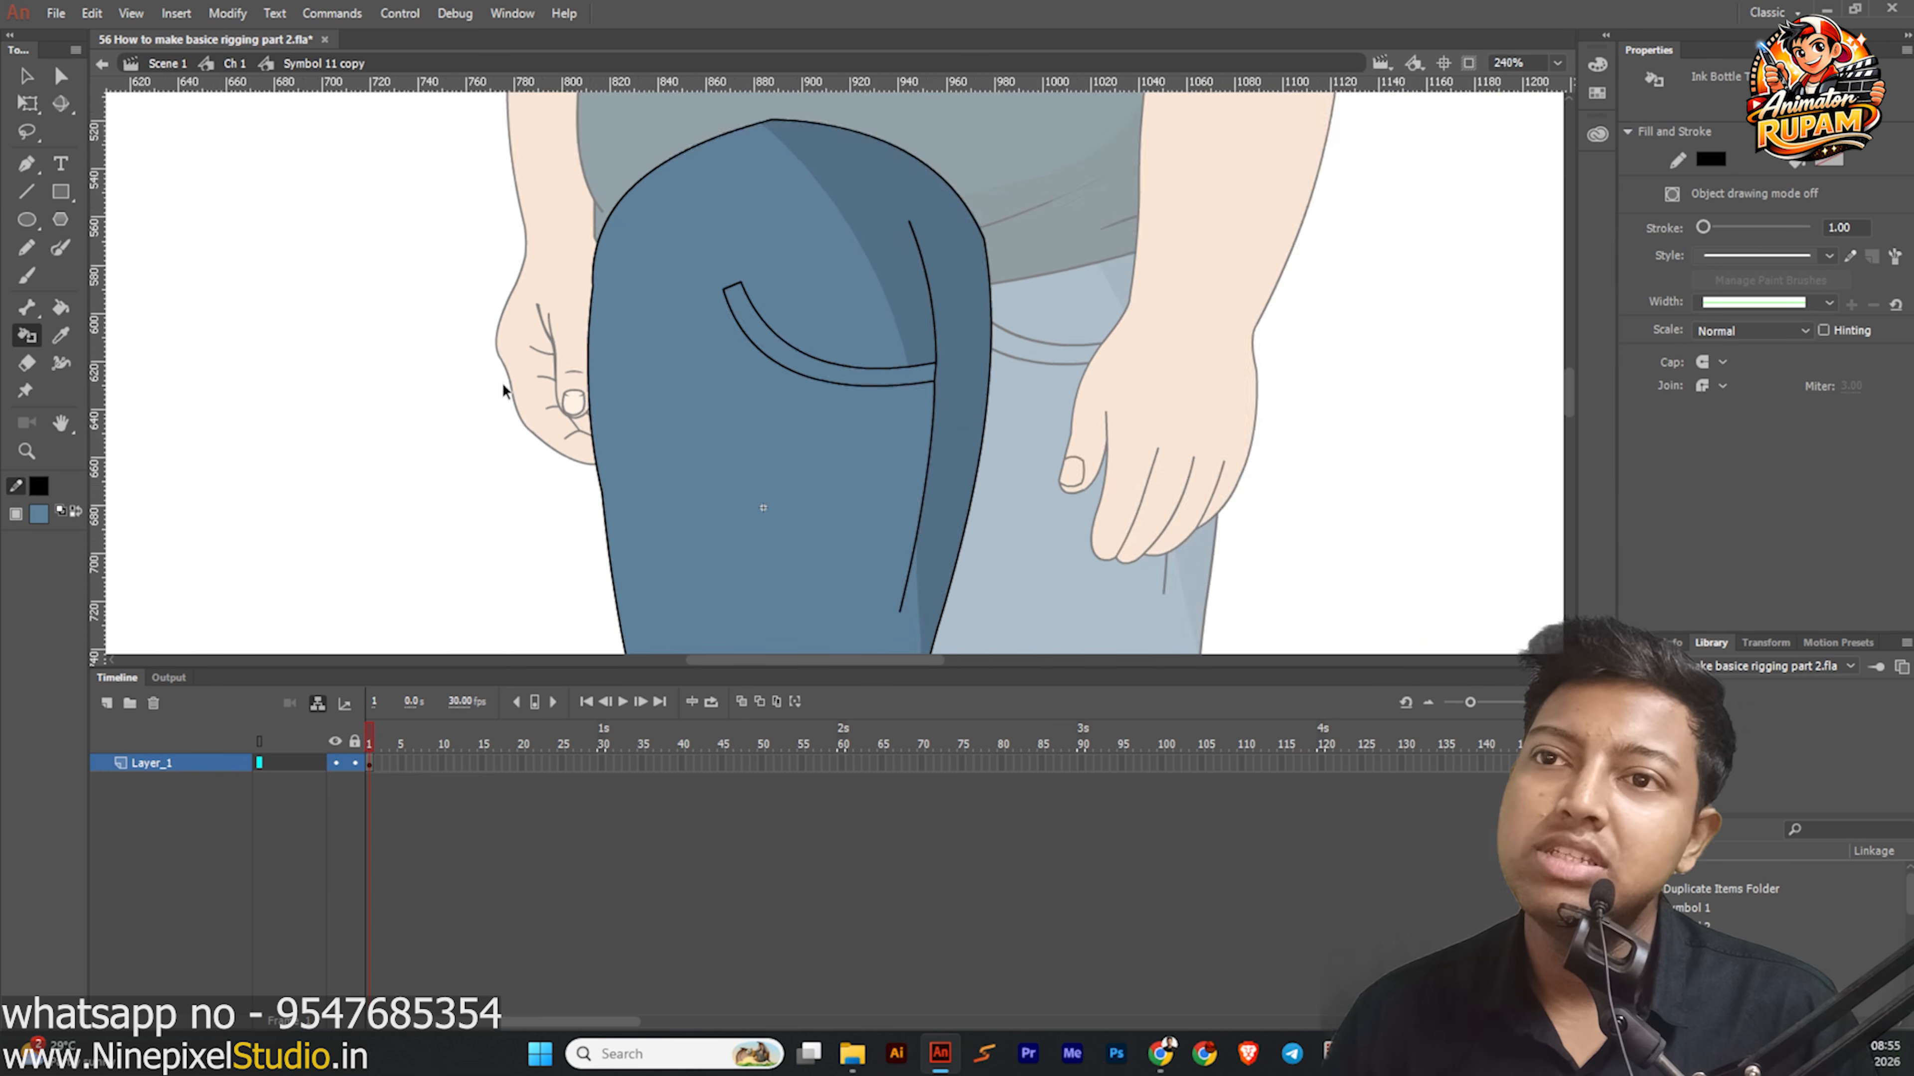
click(27, 75)
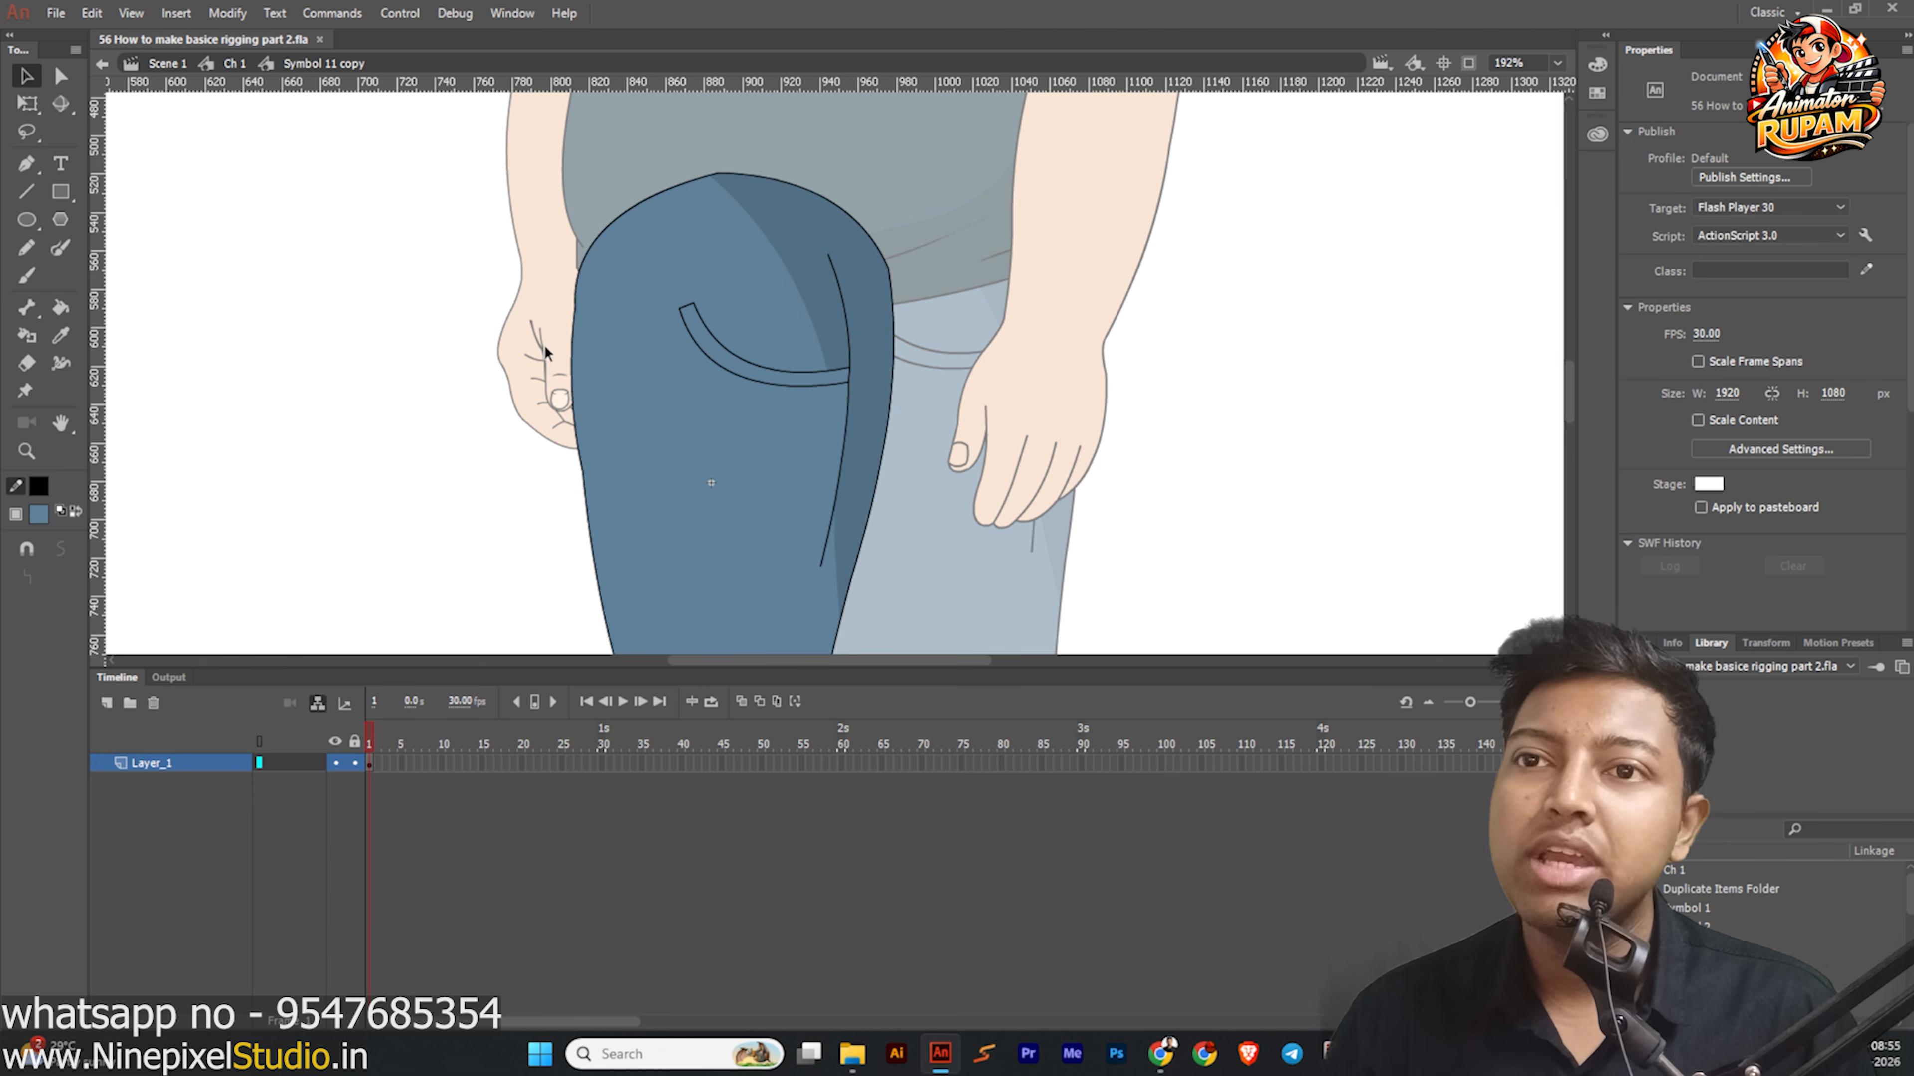
scroll(572, 369, down, 3)
double_click(429, 410)
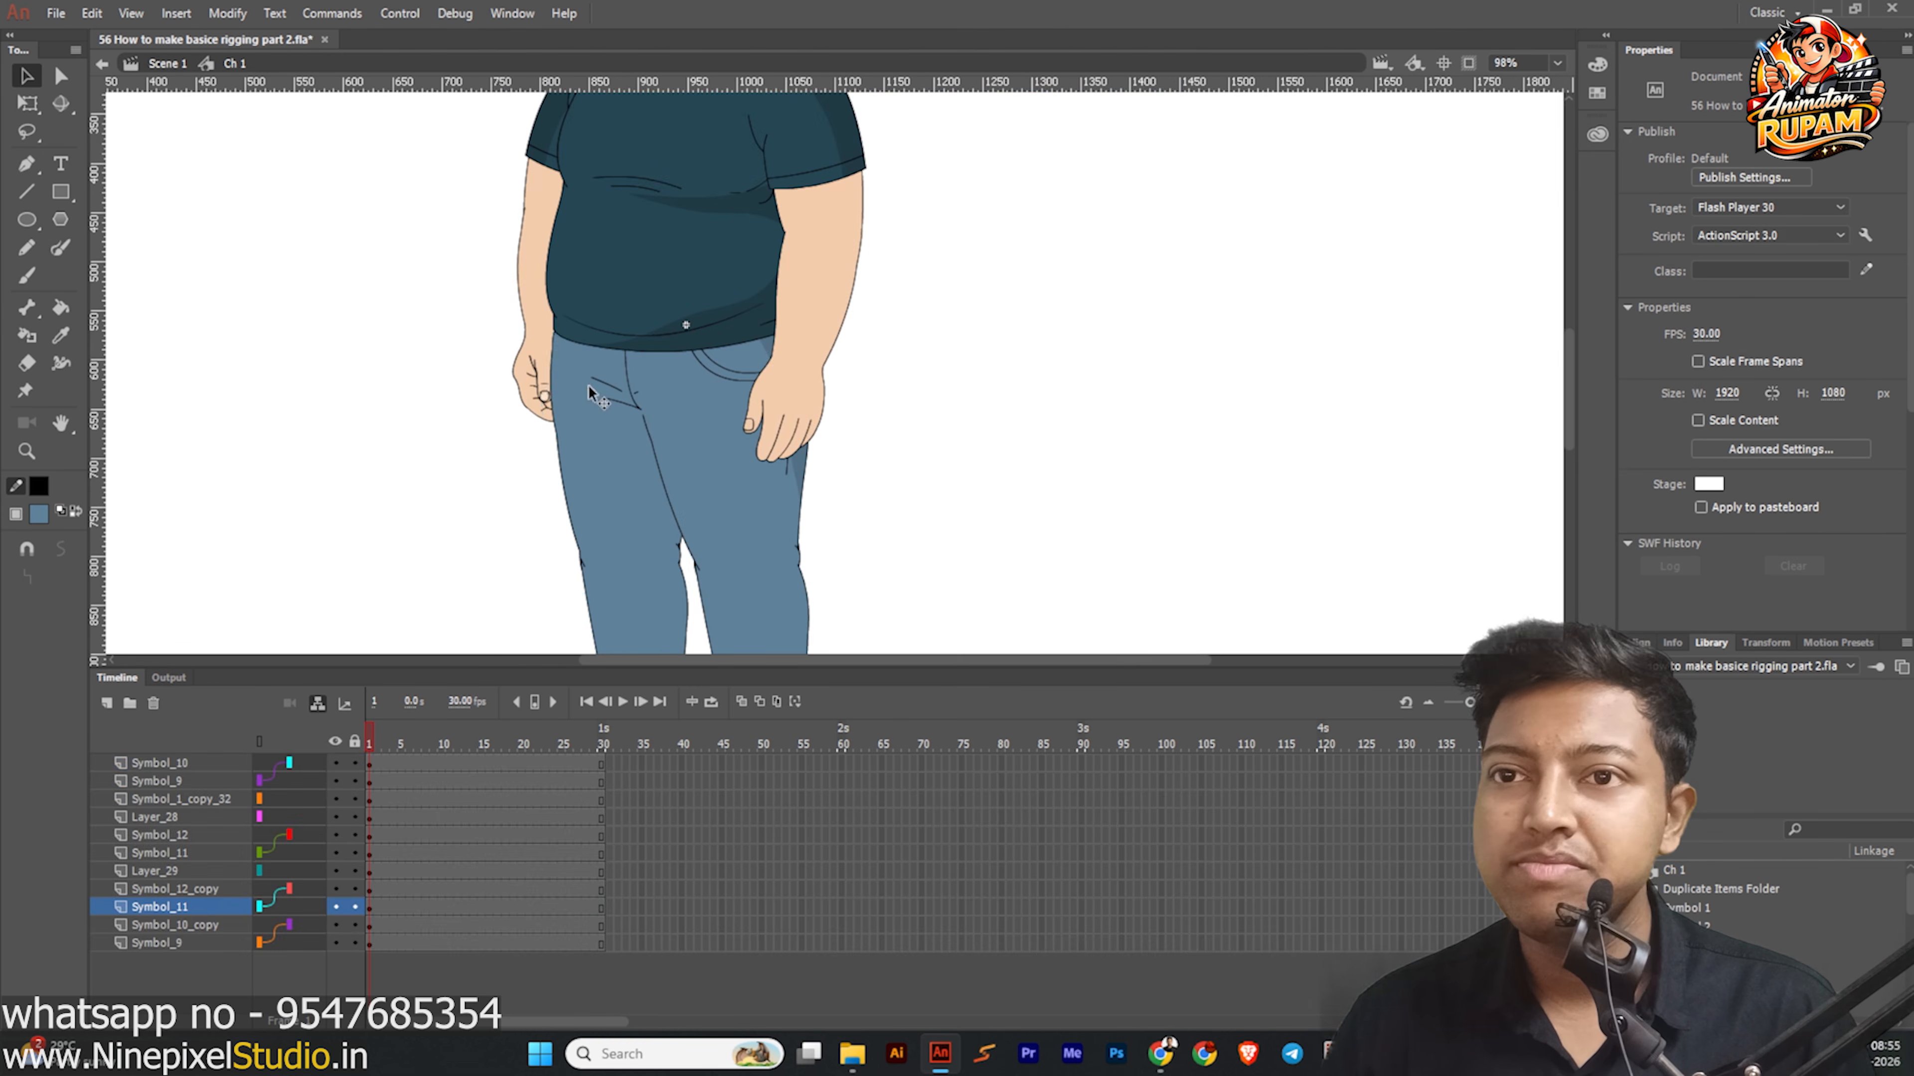
scroll(587, 392, down, 3)
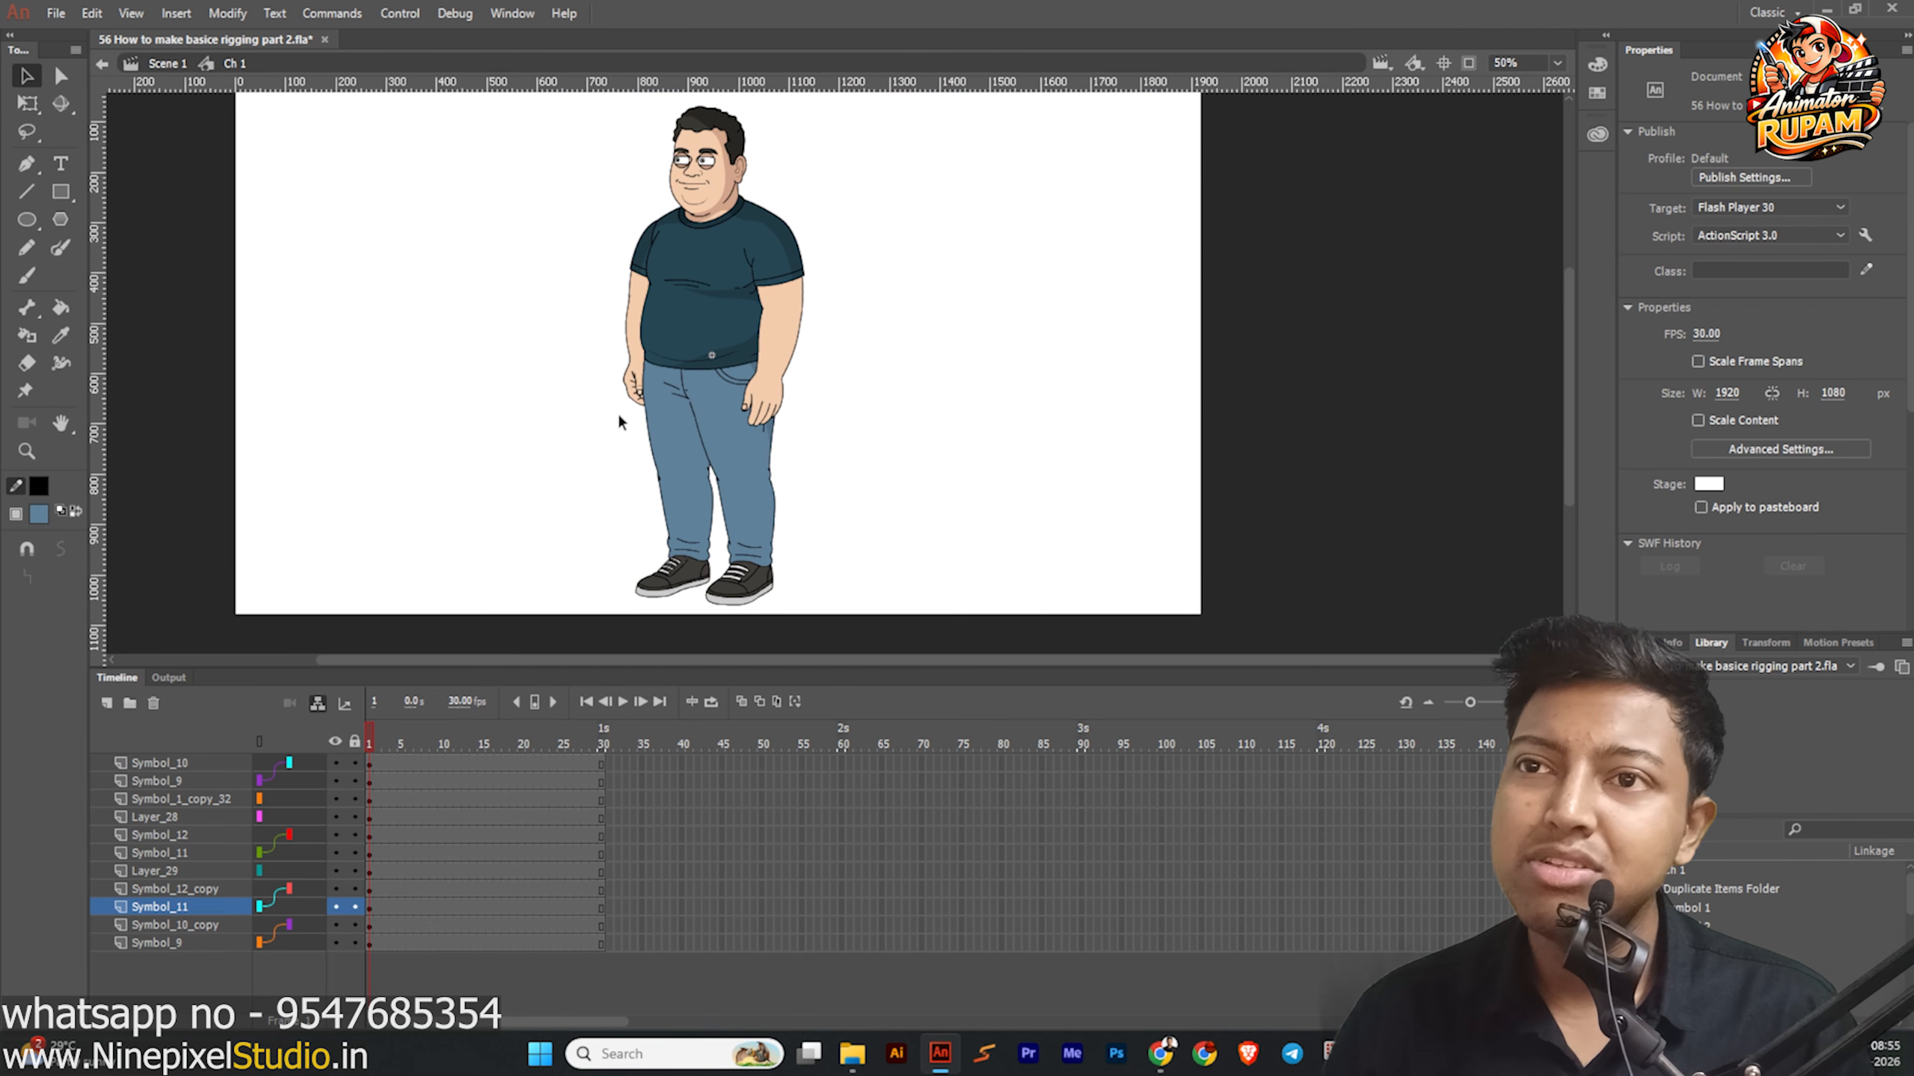
Select the character's head to identify its layer, Symbol_1_copy_32, and save the file.
scroll(603, 302, up, 4)
click(595, 381)
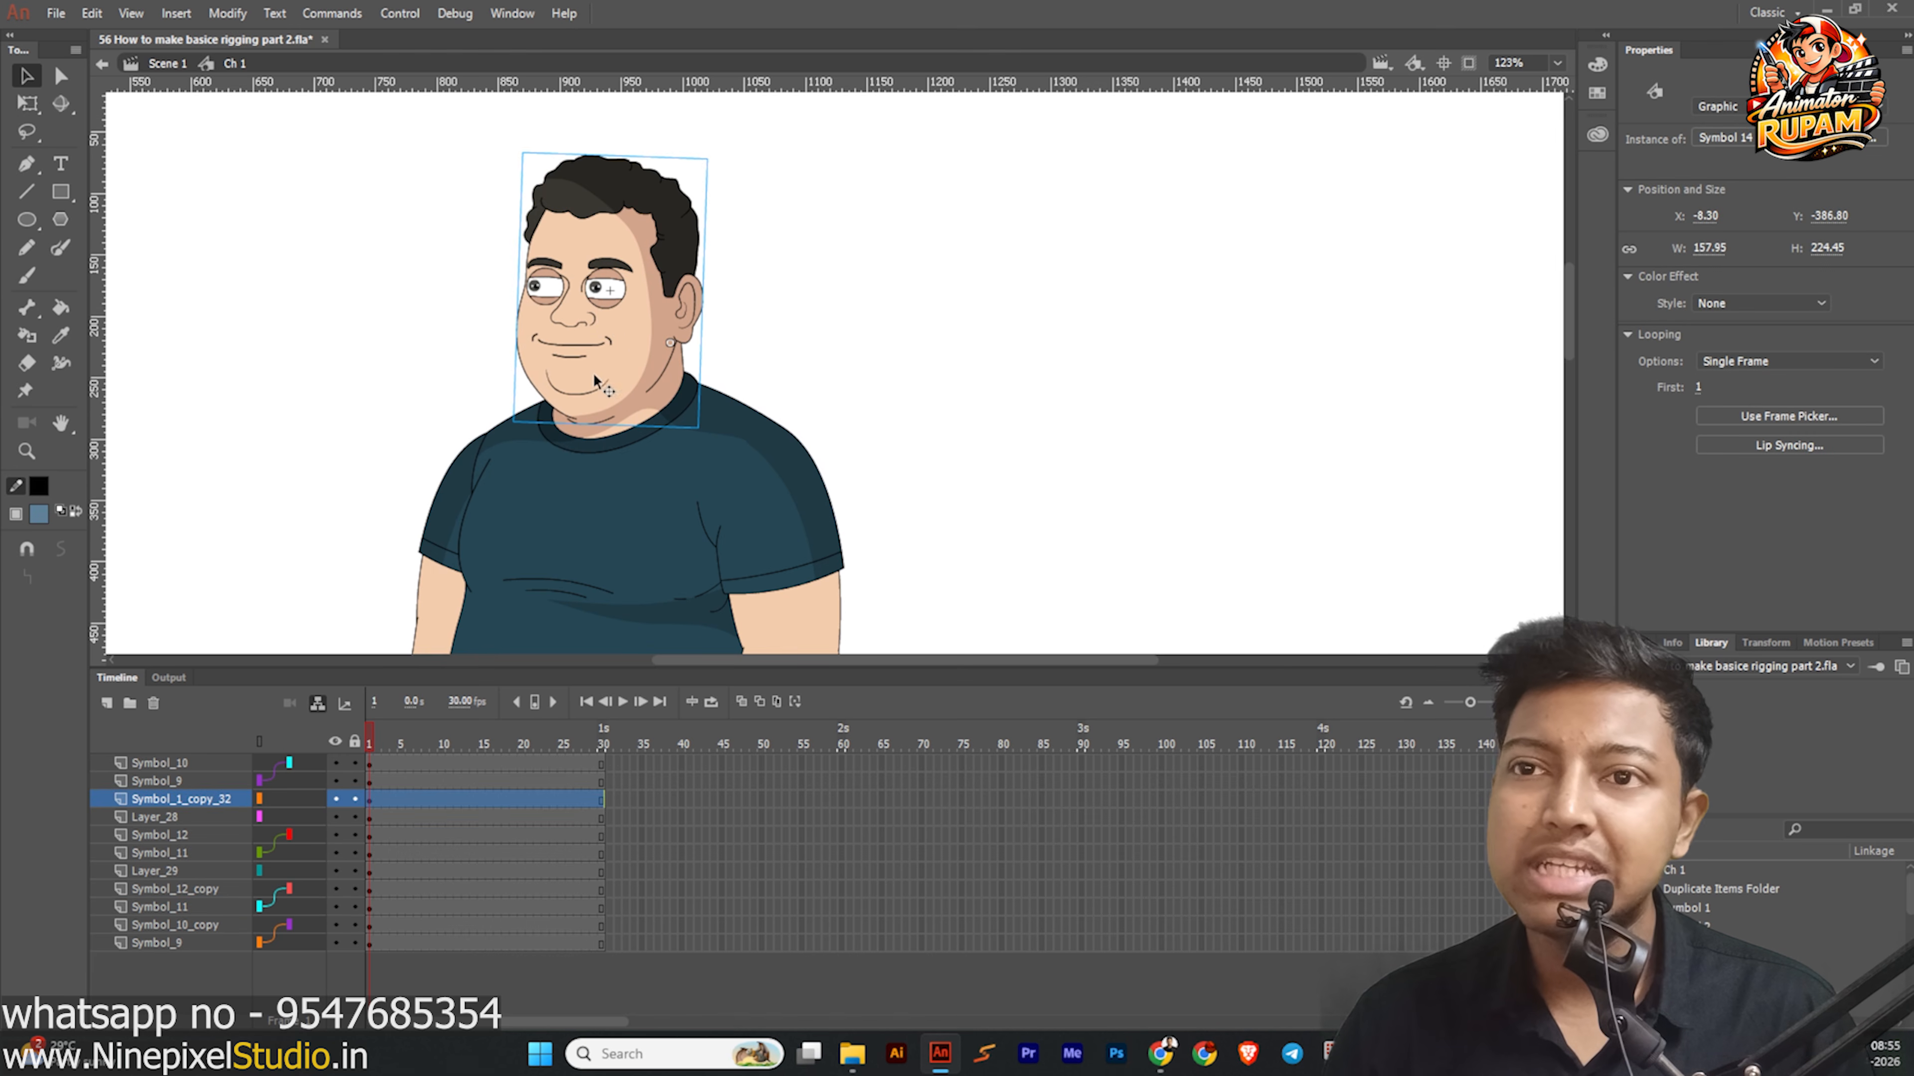
scroll(561, 339, down, 3)
scroll(461, 394, up, 1)
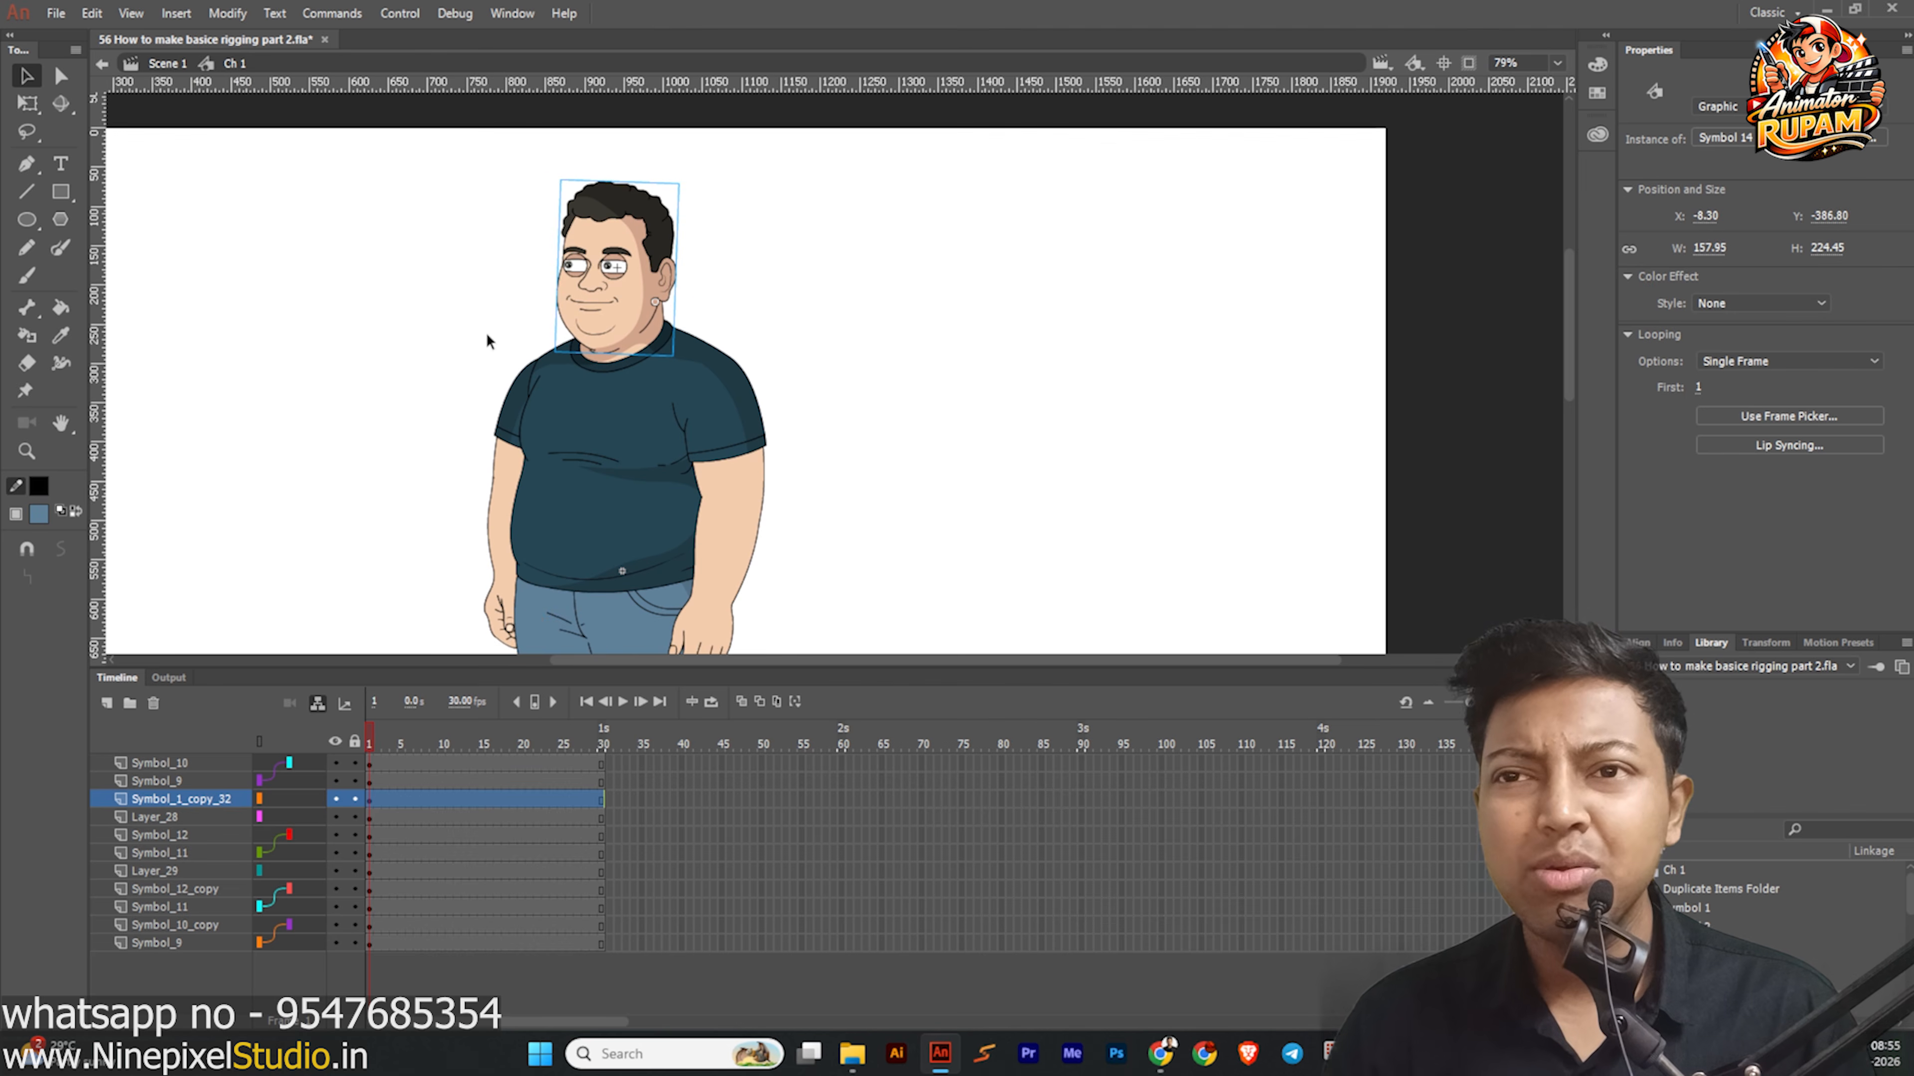
scroll(486, 342, down, 1)
key(ctrl+s)
scroll(609, 373, up, 2)
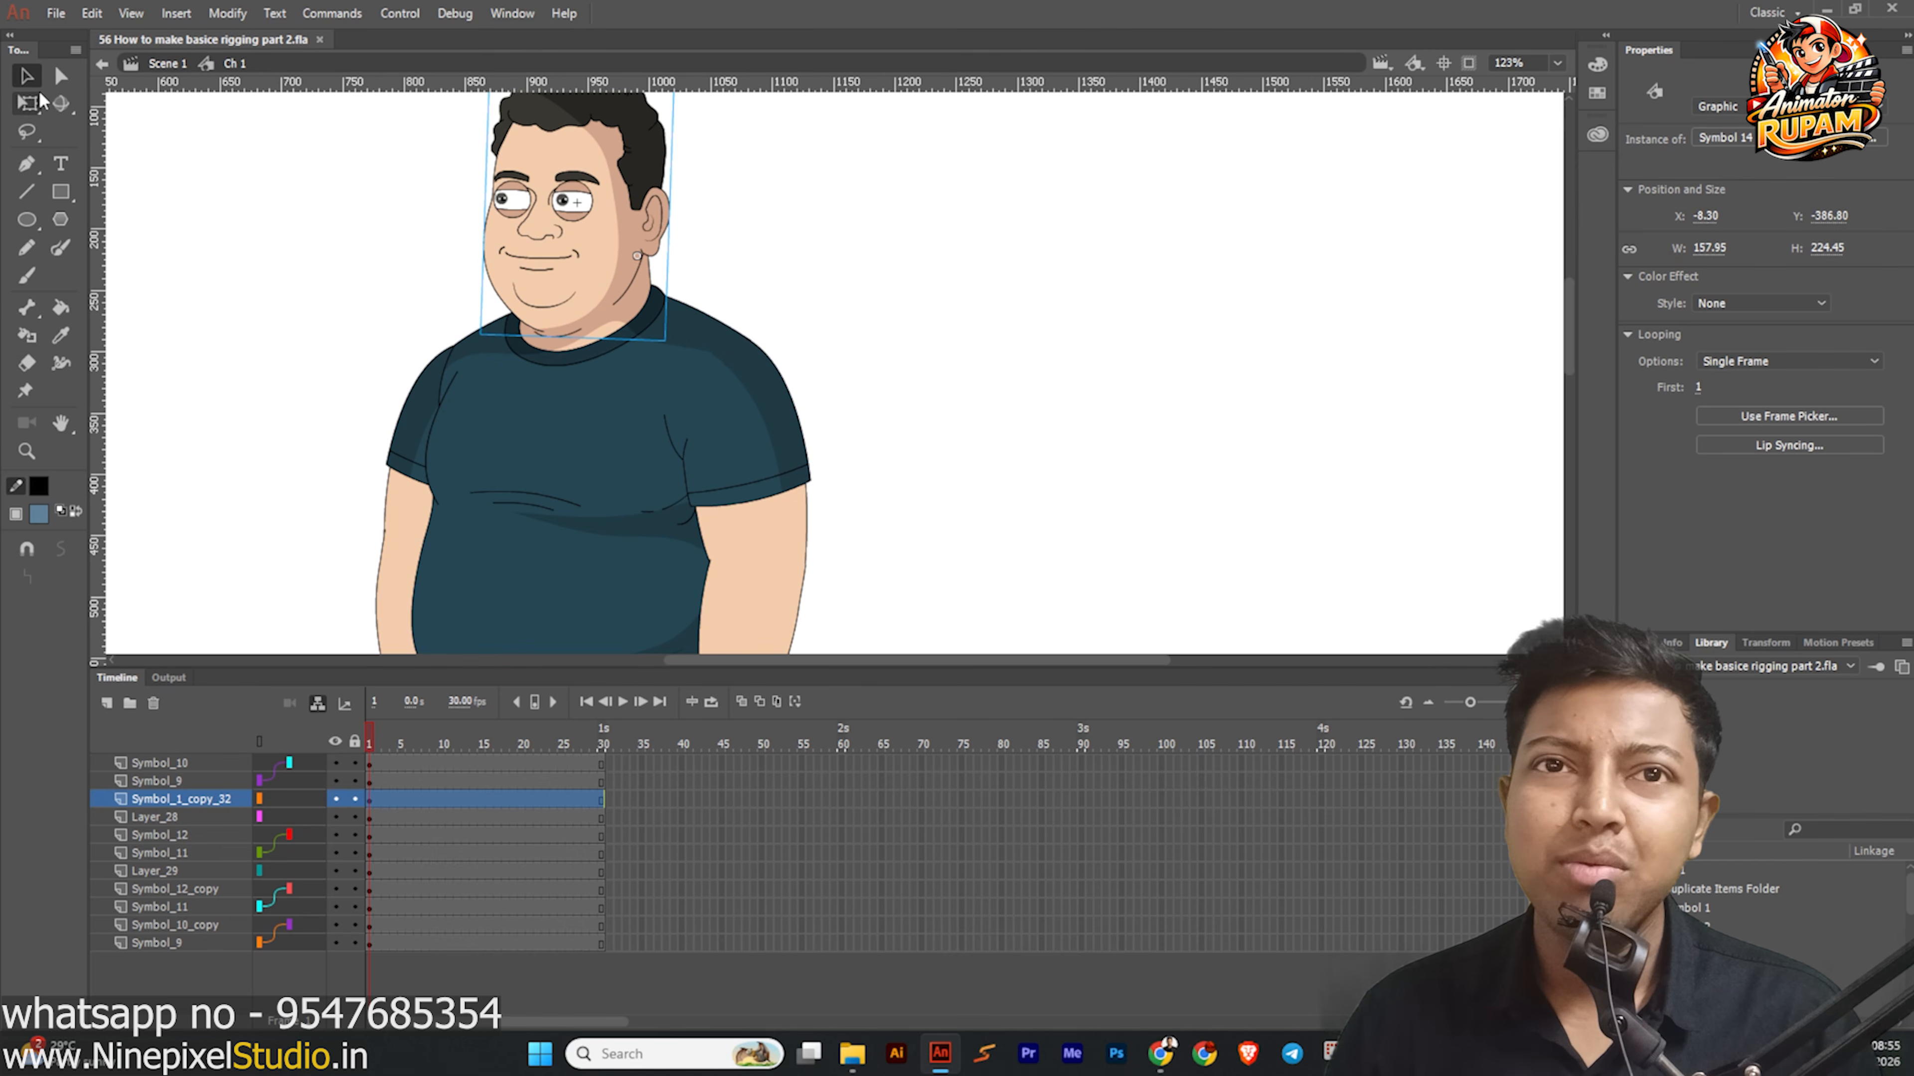
Try moving the torso sideways on its own and undo the move.
click(530, 407)
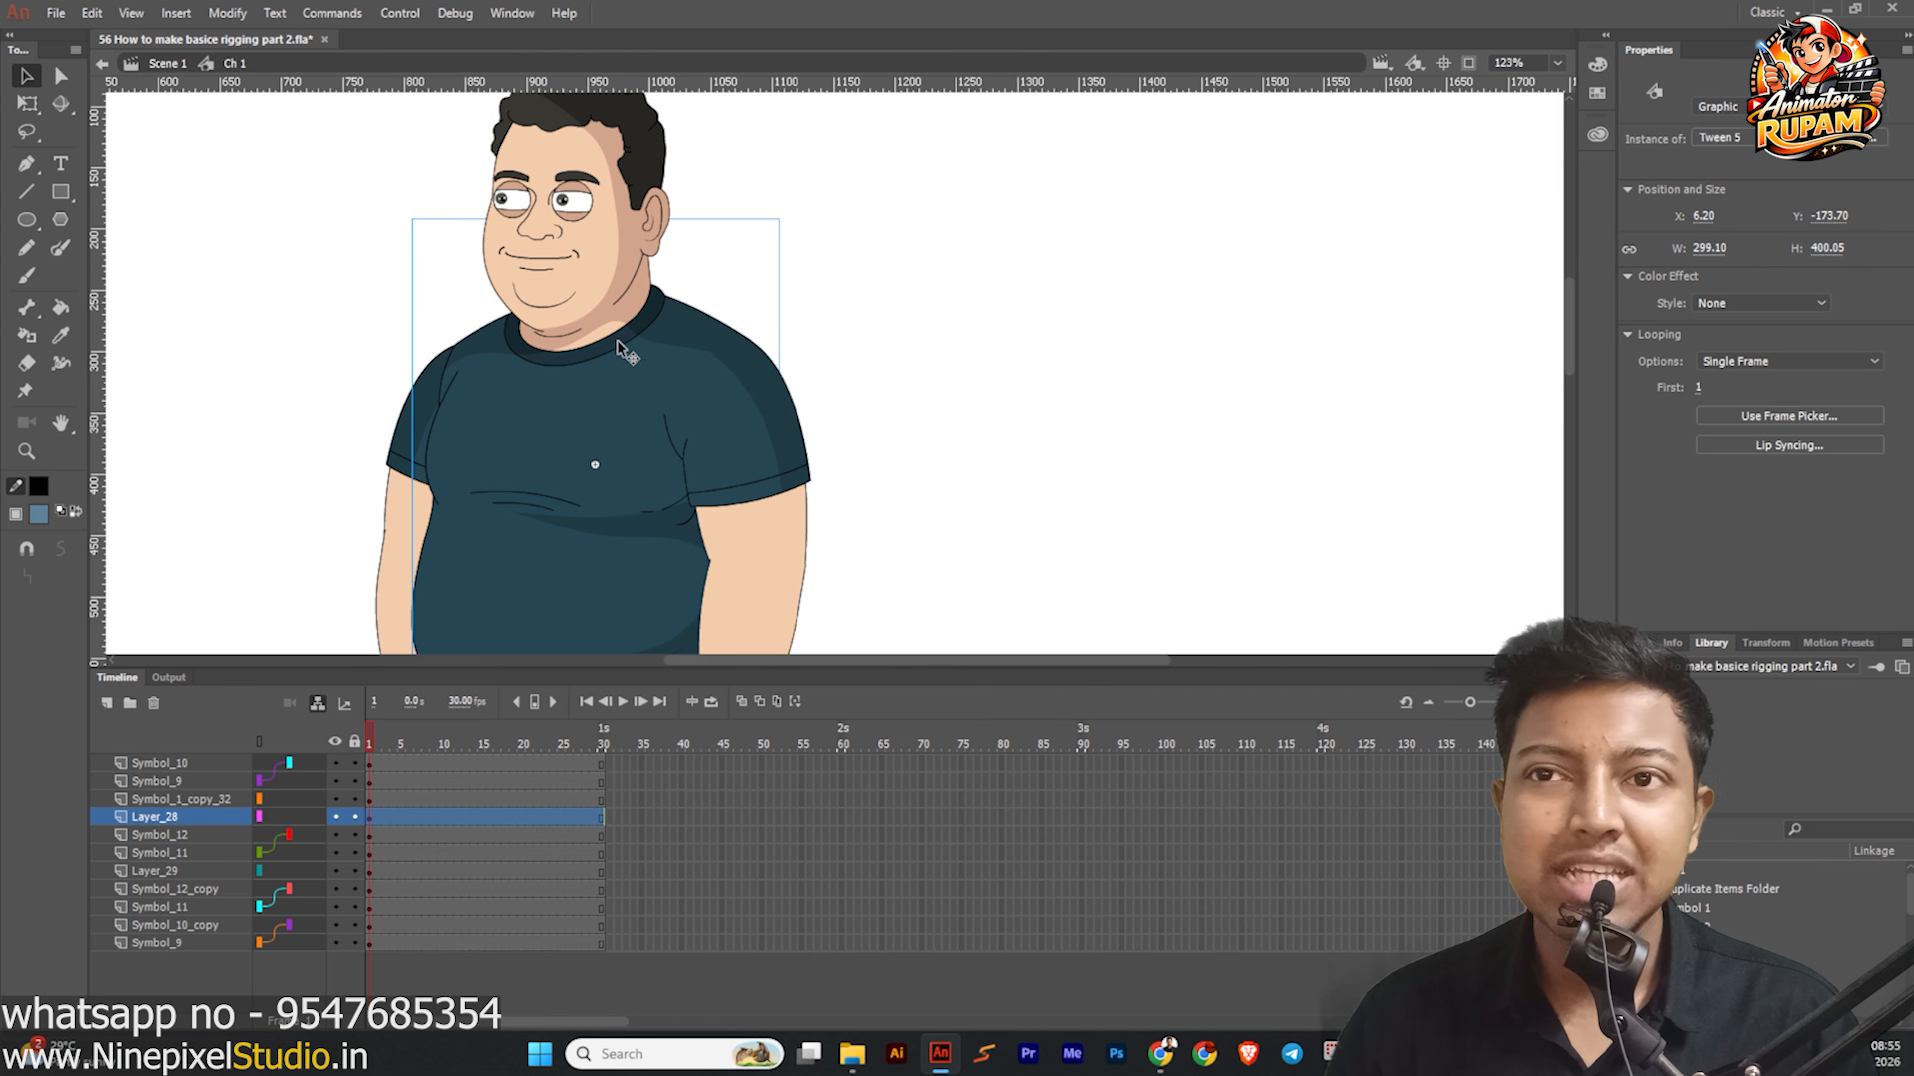
scroll(580, 310, down, 2)
drag(564, 432, 358, 432)
key(ctrl+z)
scroll(631, 341, up, 2)
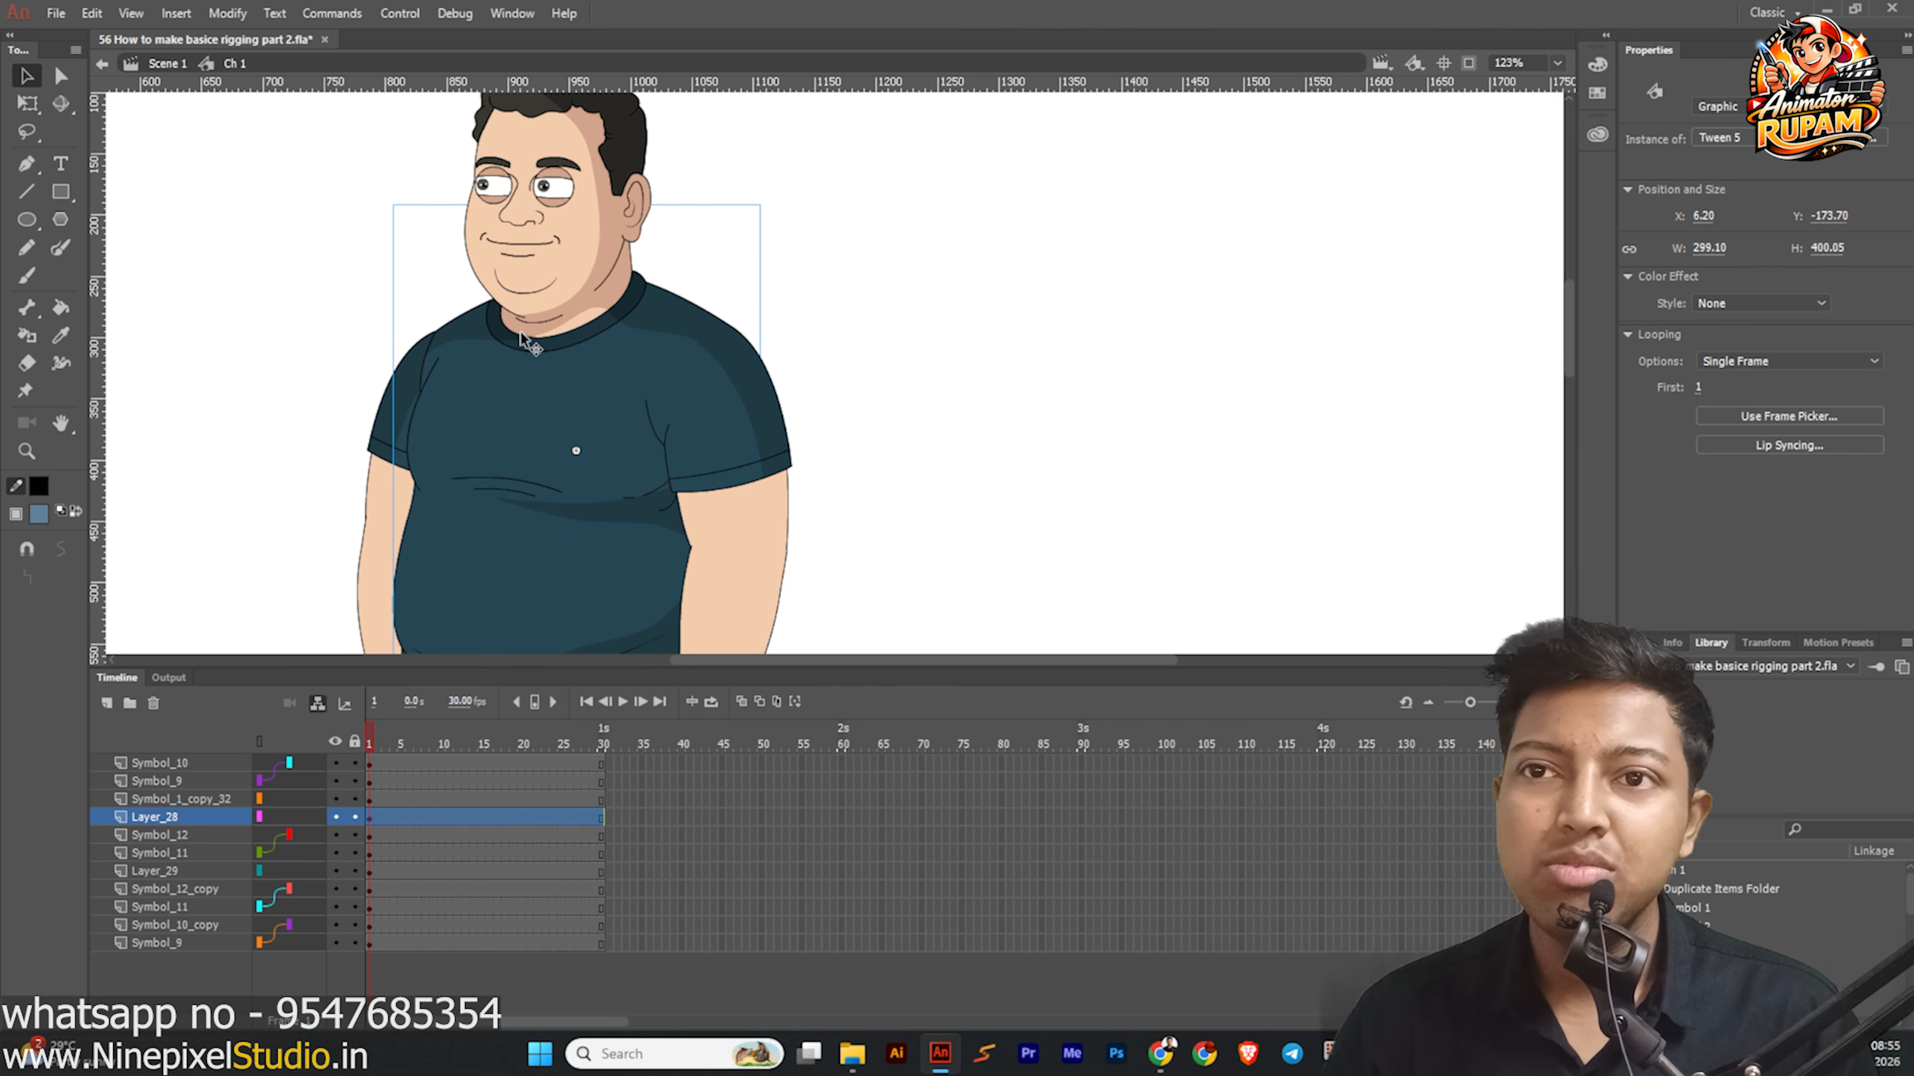
Parent the head layer Symbol_1_copy_32 to the torso layer Layer_28, then test-move the torso and undo the move.
click(552, 251)
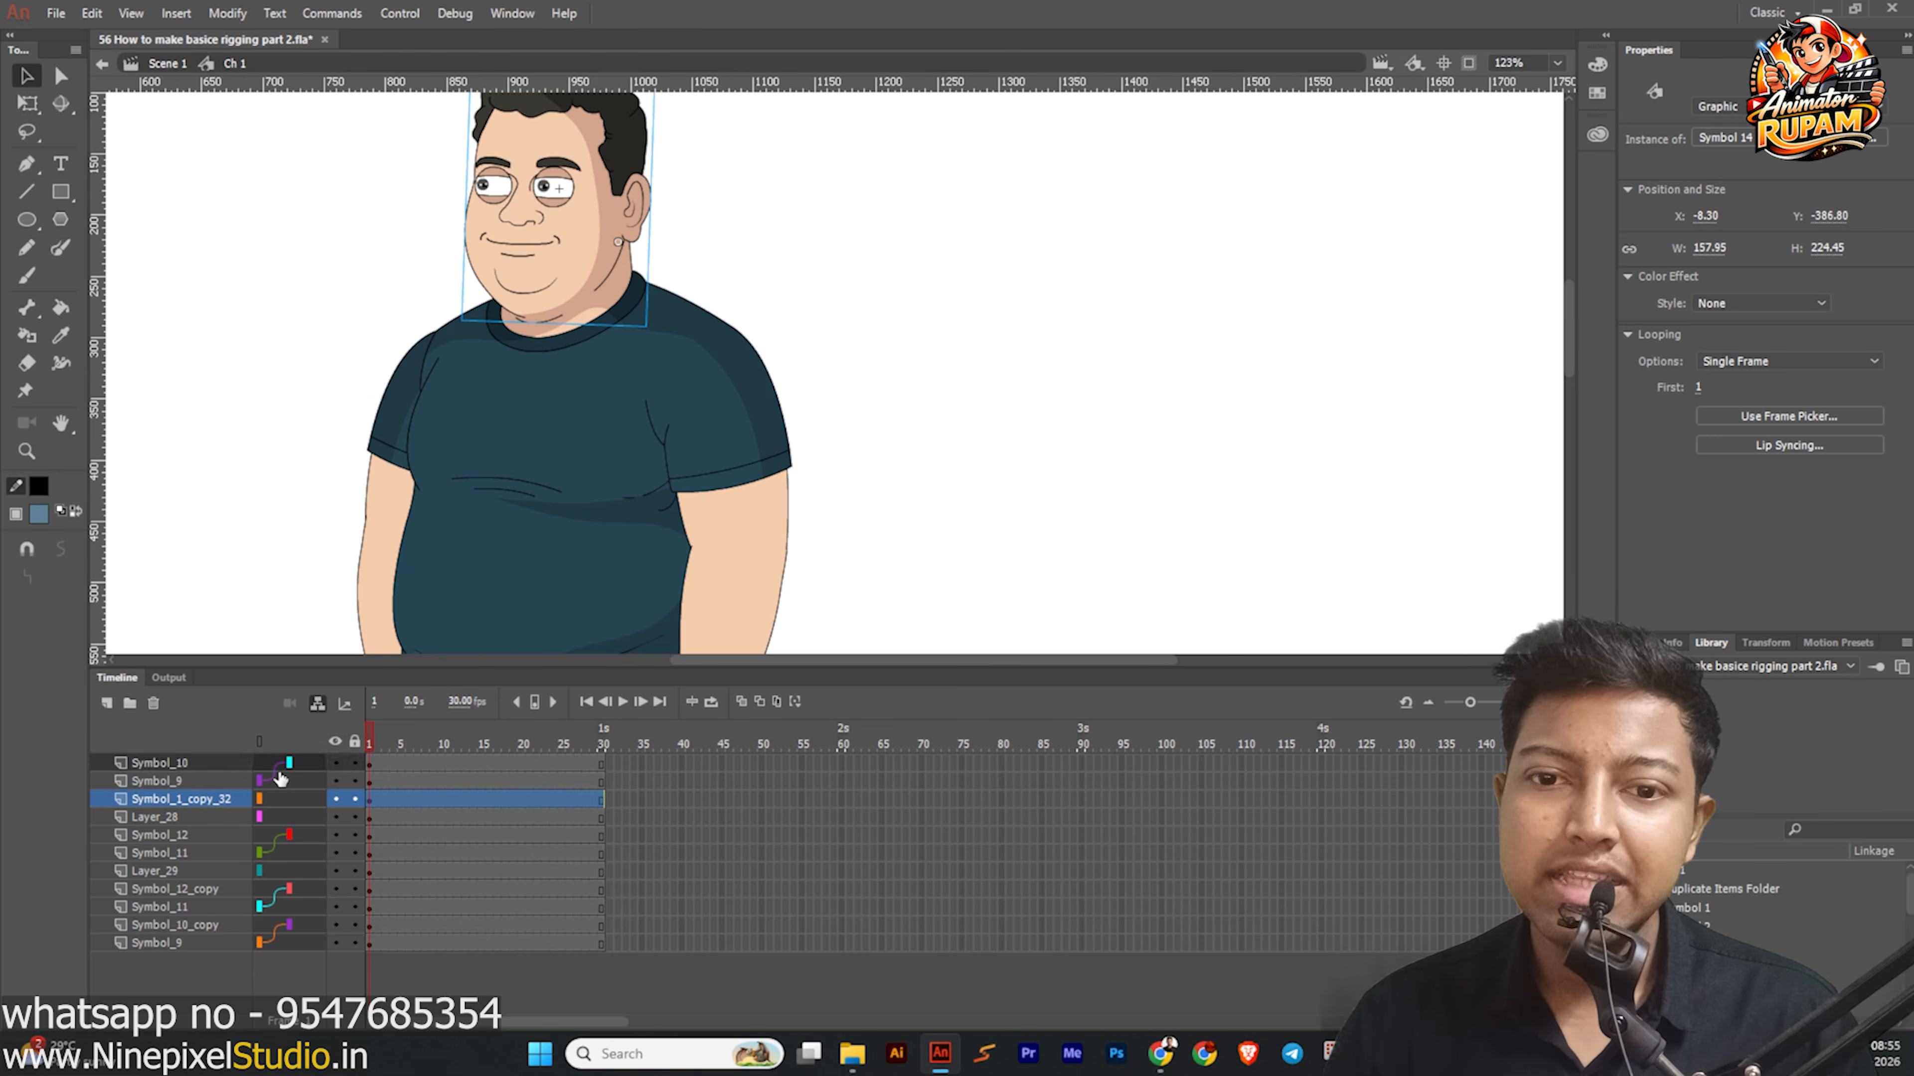
drag(260, 800, 261, 817)
click(262, 484)
scroll(673, 403, down, 2)
drag(620, 522, 404, 525)
key(ctrl+z)
Move the torso's transformation point down to the waist with Free Transform, then test-rotate the torso and undo the rotation.
click(27, 103)
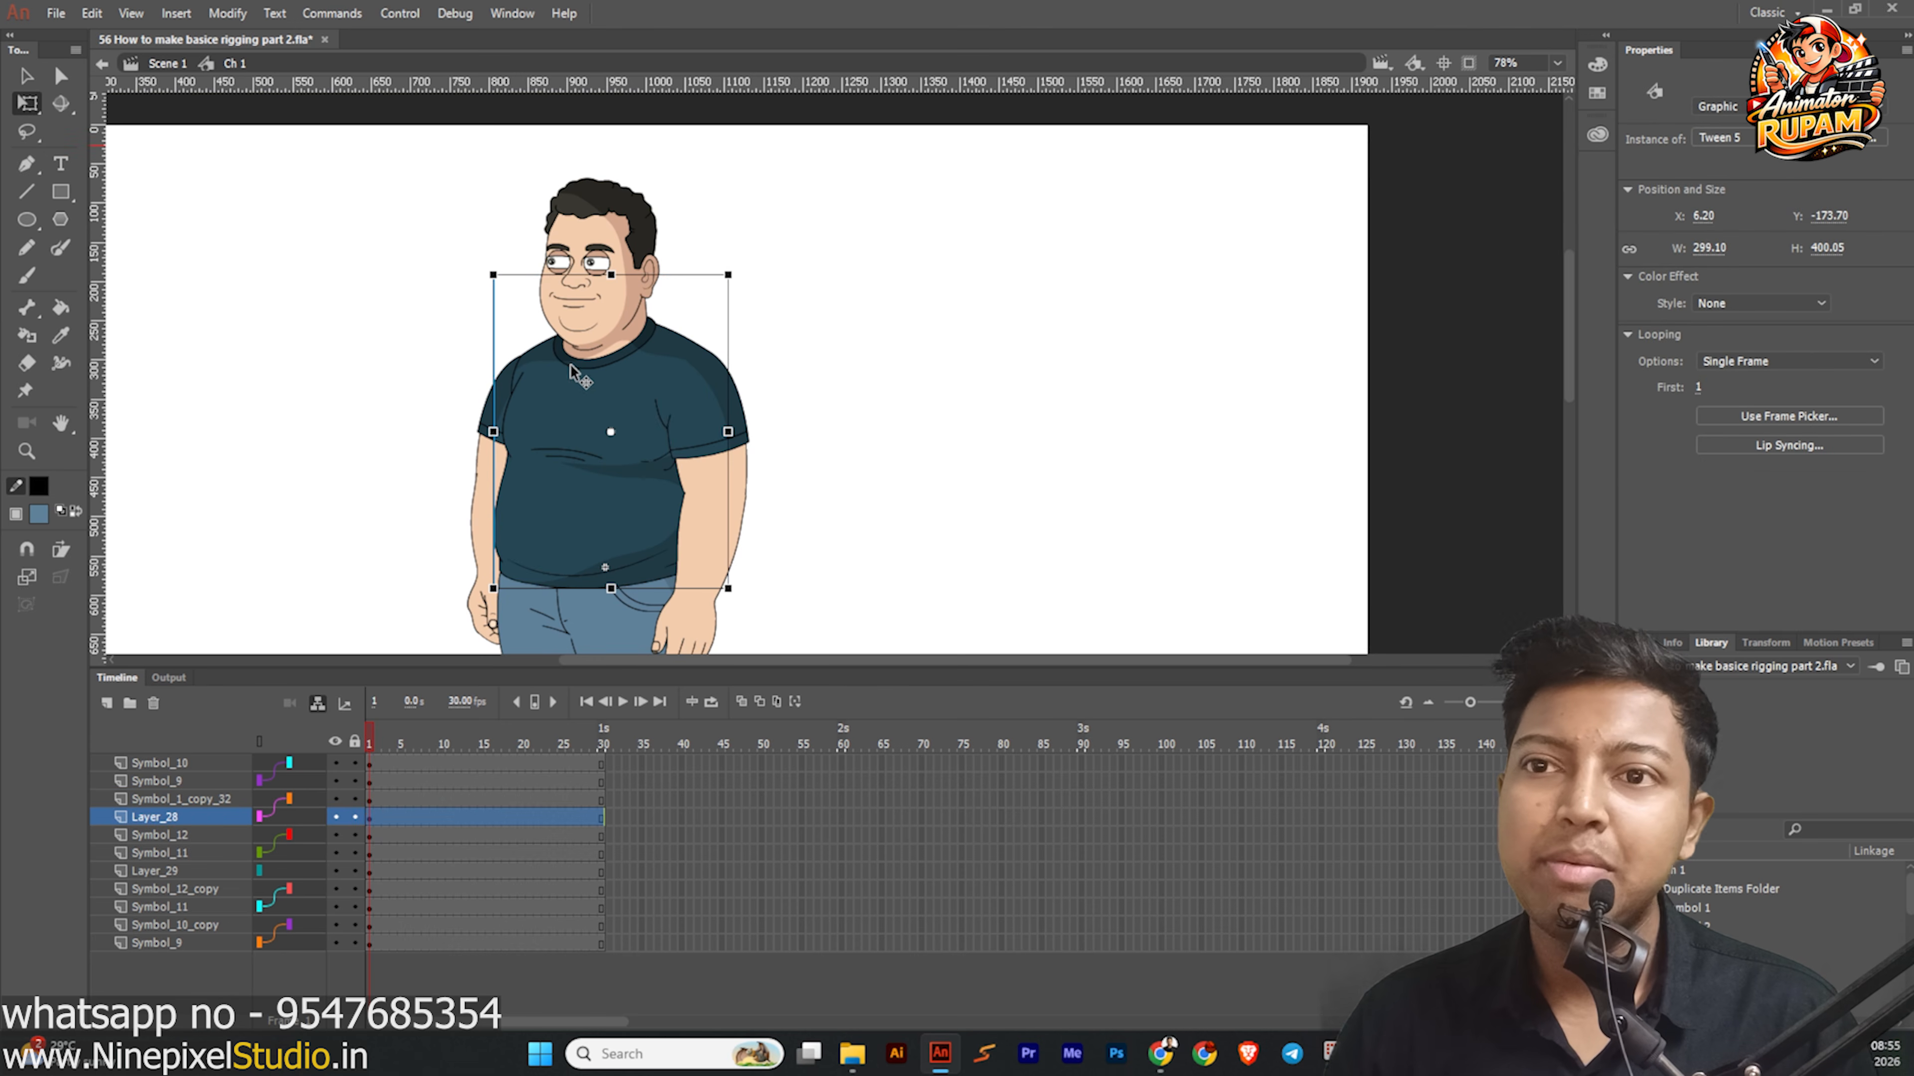
drag(582, 492, 573, 585)
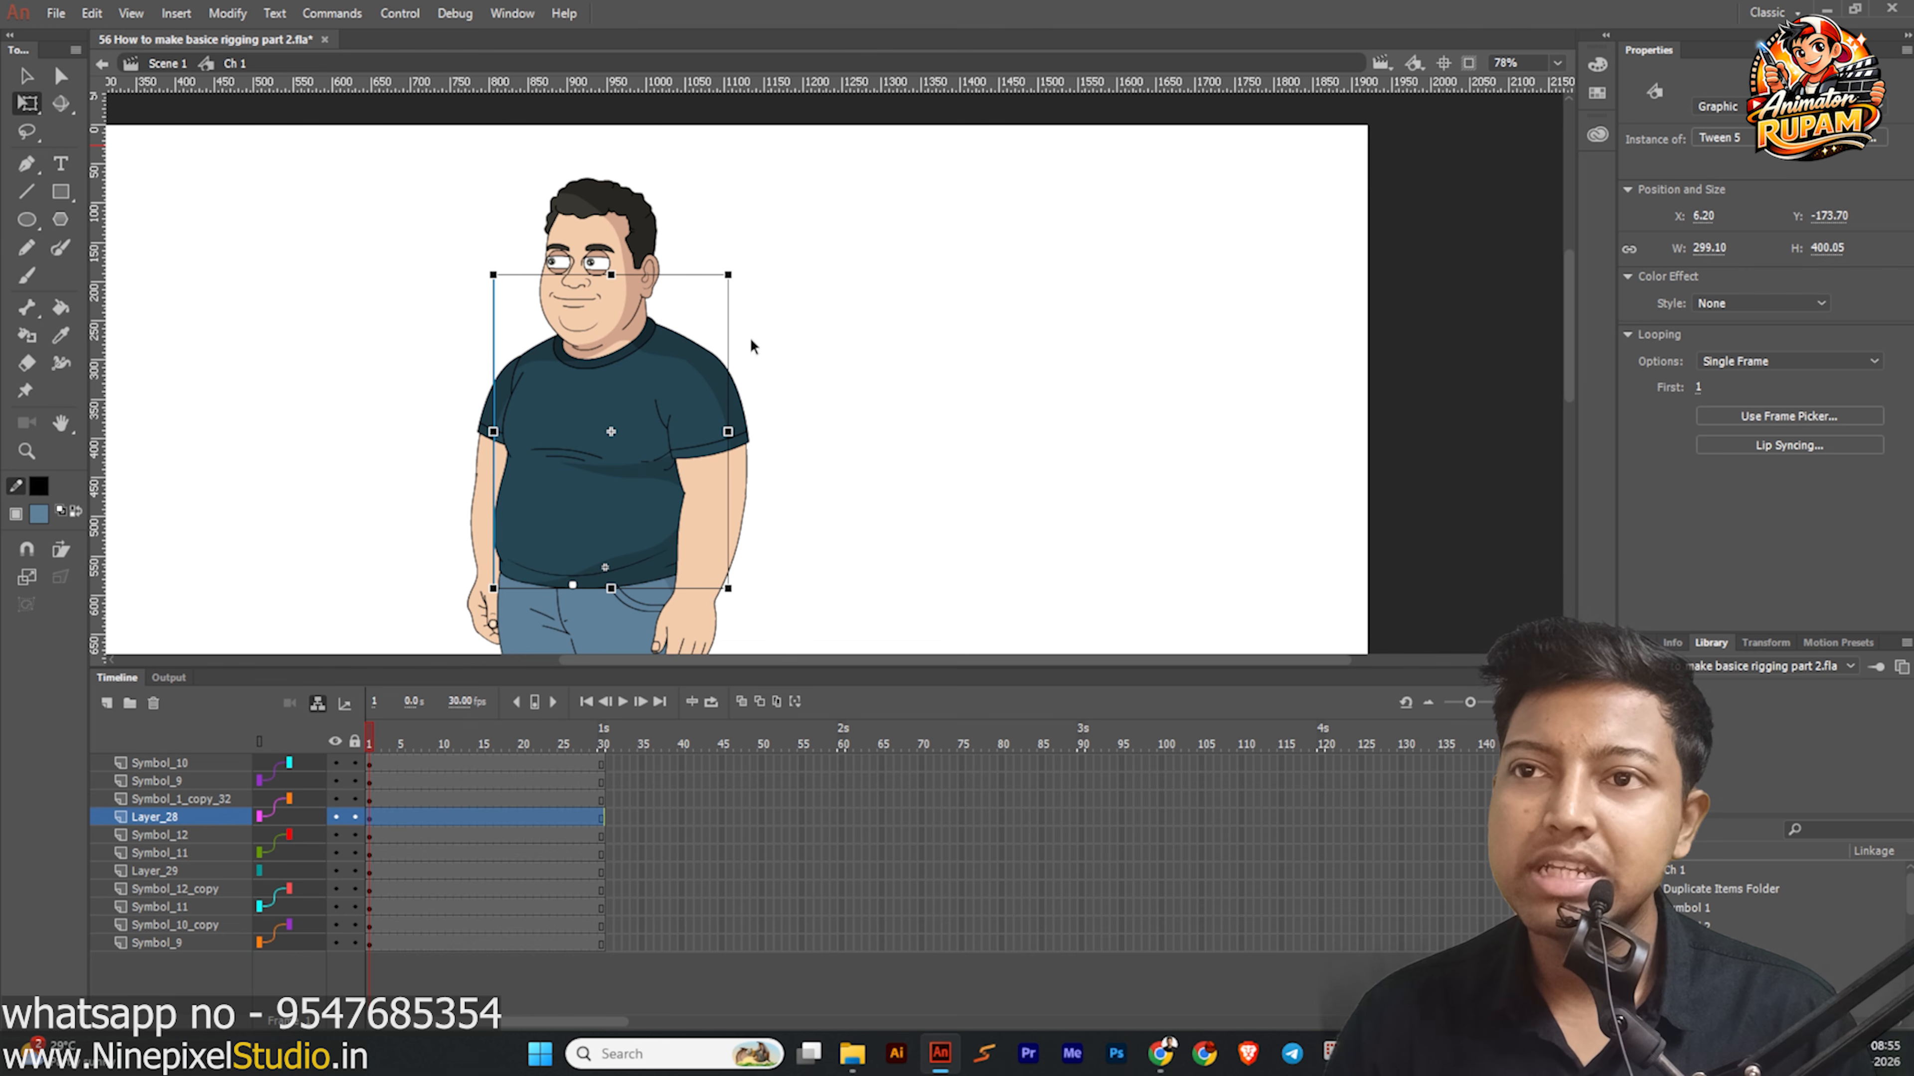
drag(735, 278, 830, 356)
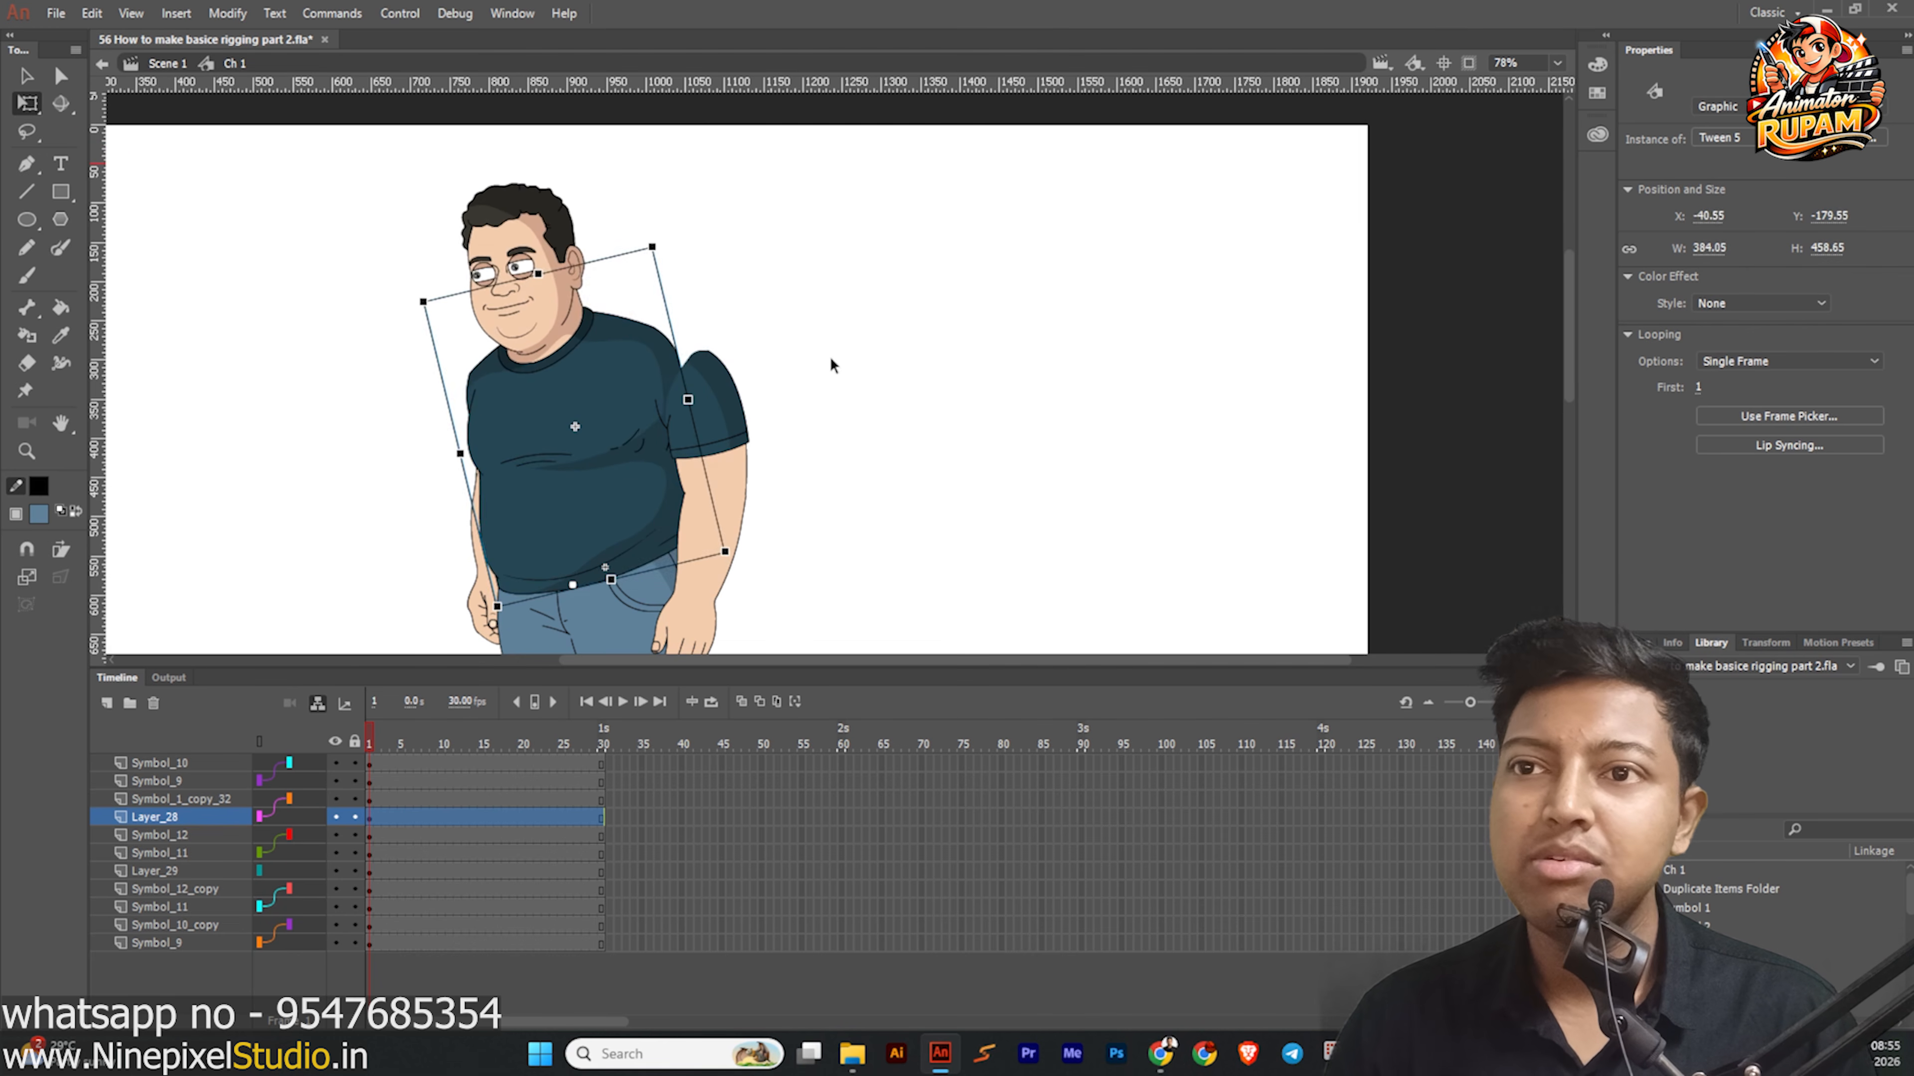
key(ctrl+z)
Save the file and parent the front upper arm layer Symbol_9 to the torso layer Layer_28.
click(724, 437)
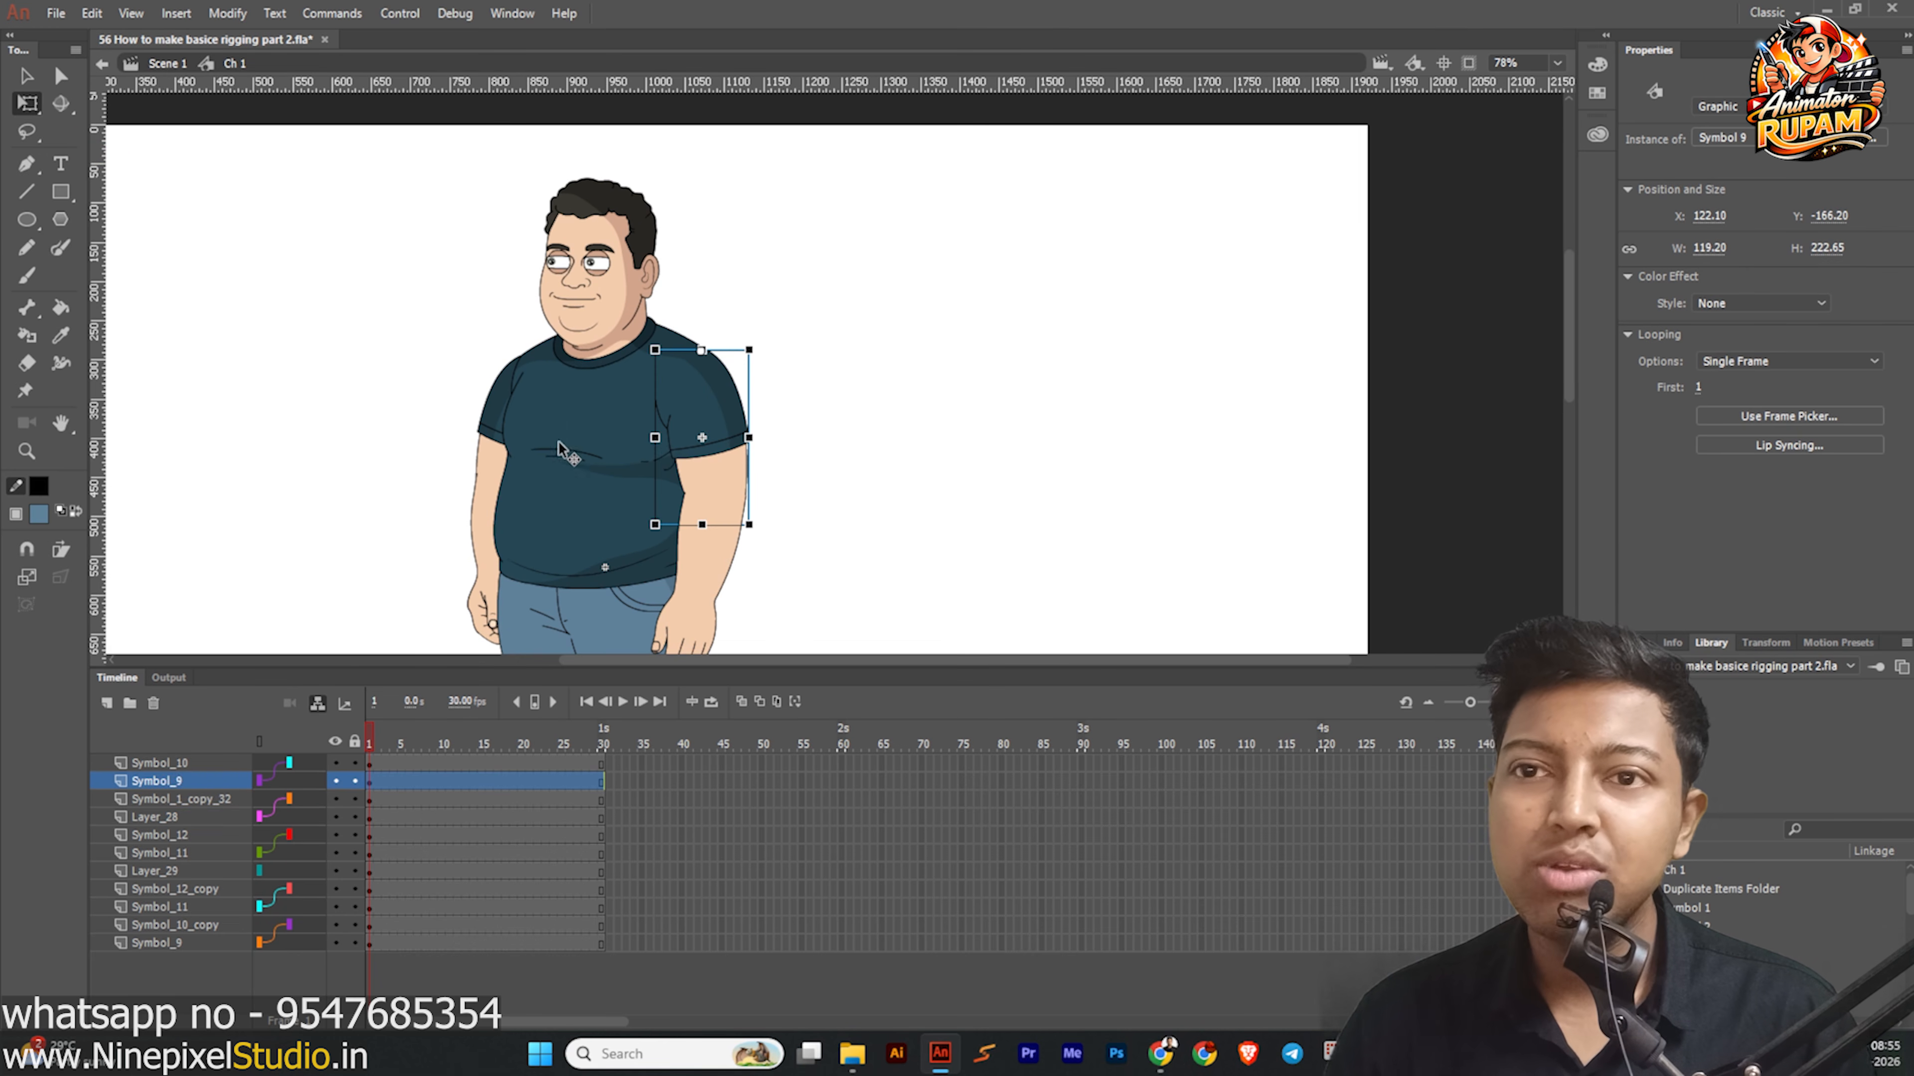
scroll(618, 436, down, 2)
key(ctrl+s)
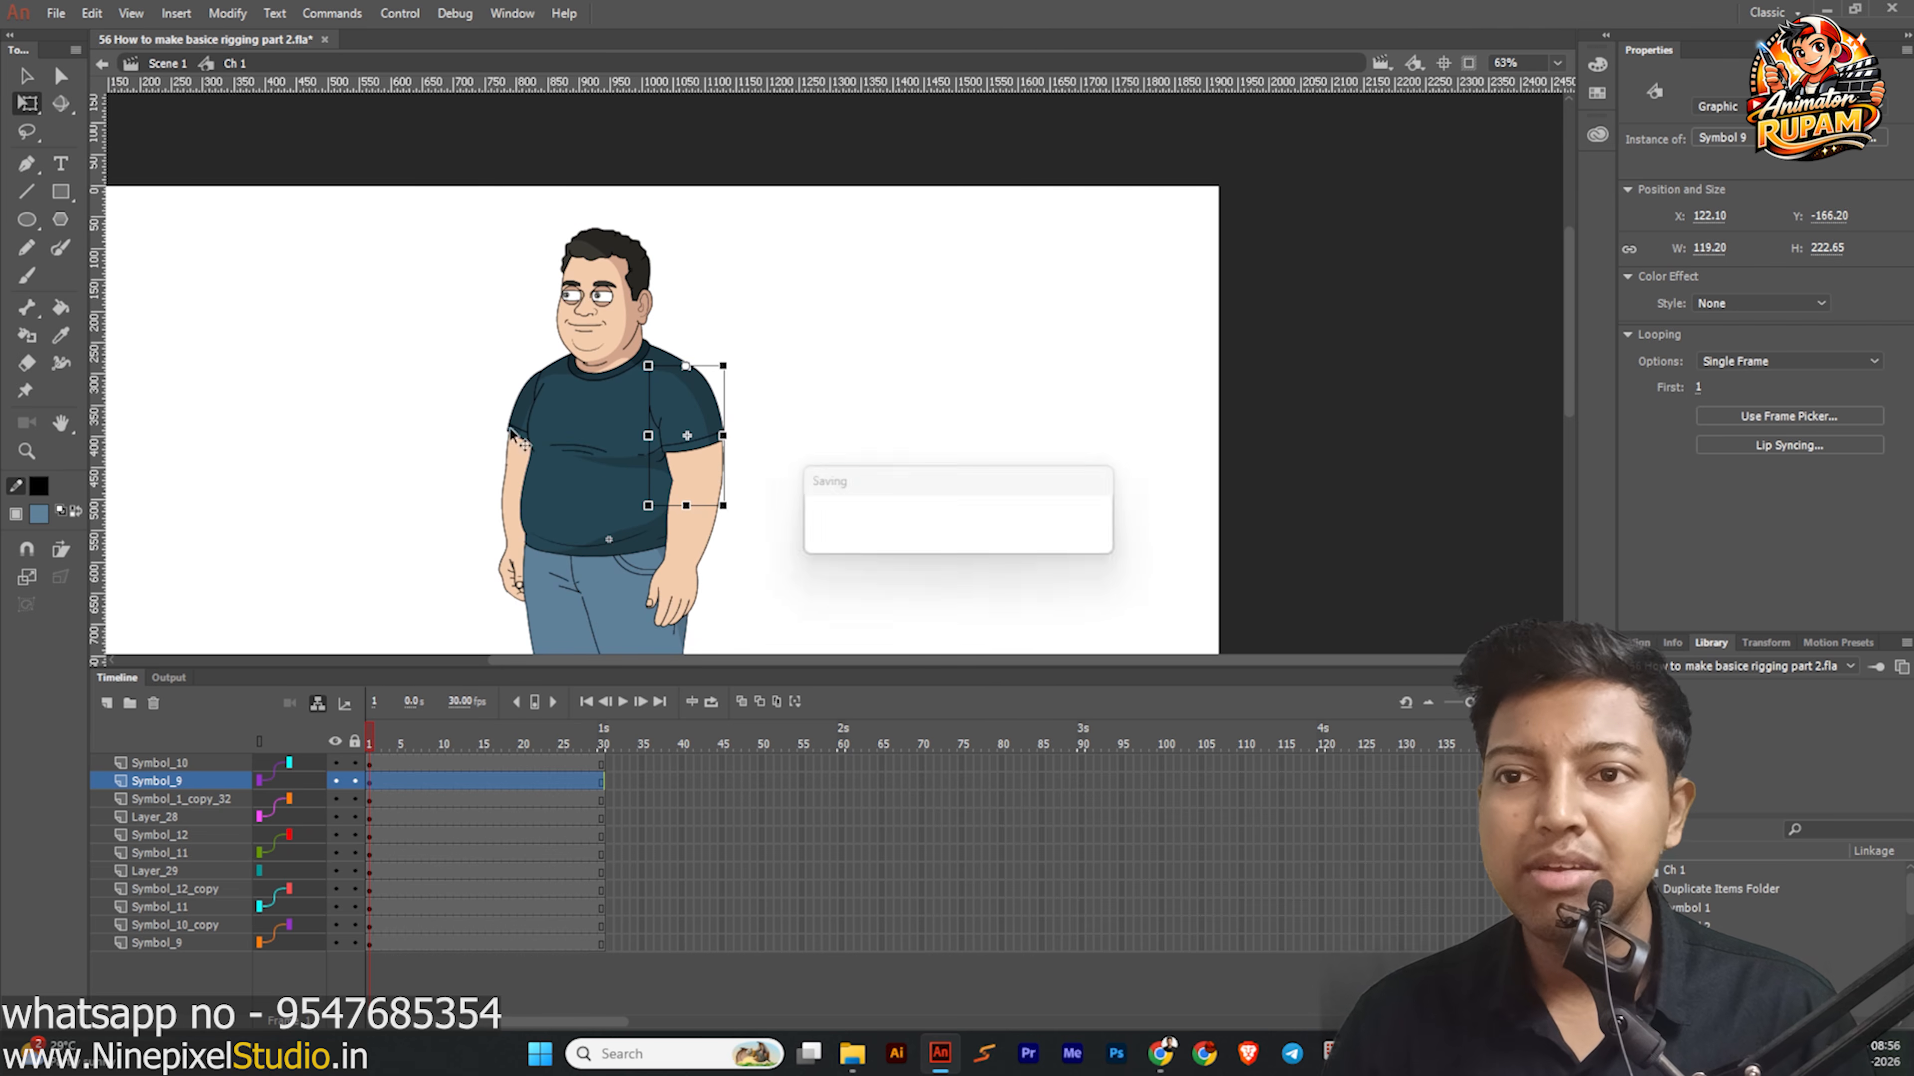
scroll(626, 438, up, 2)
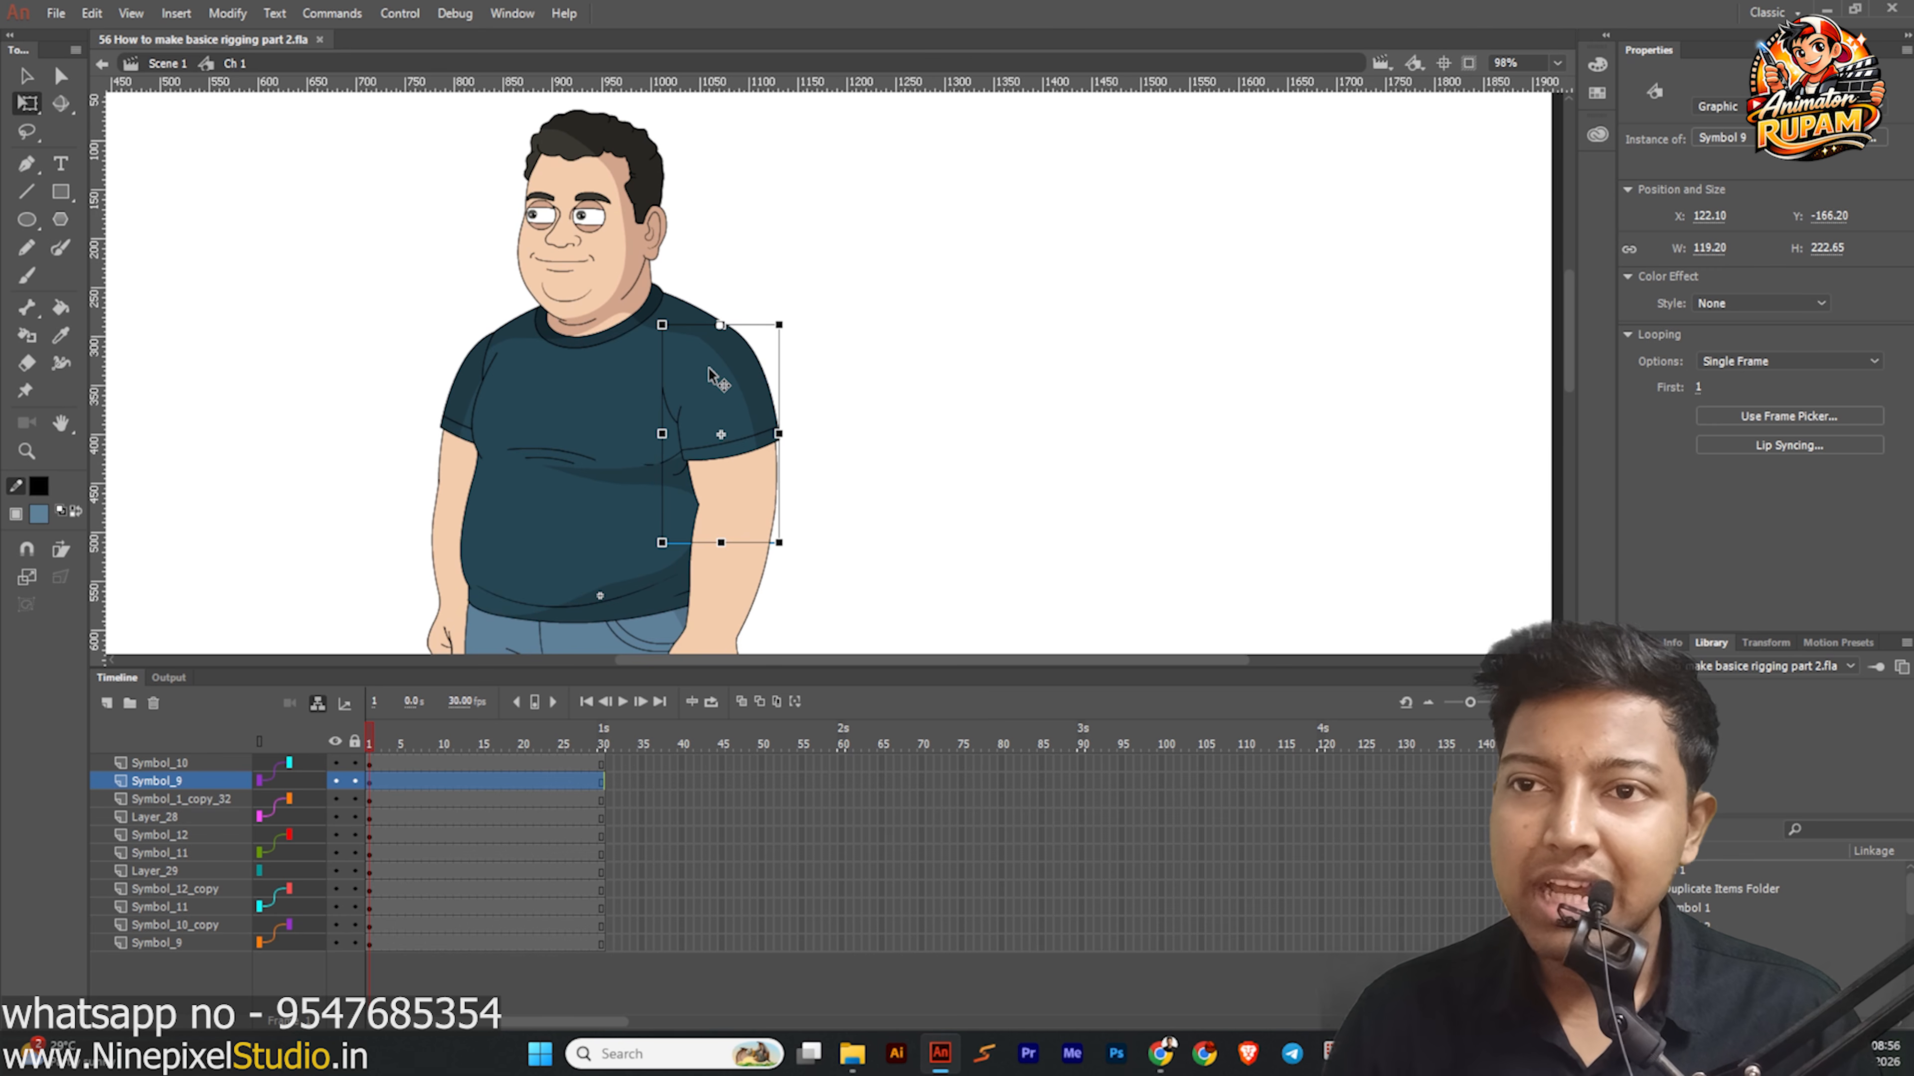
click(579, 395)
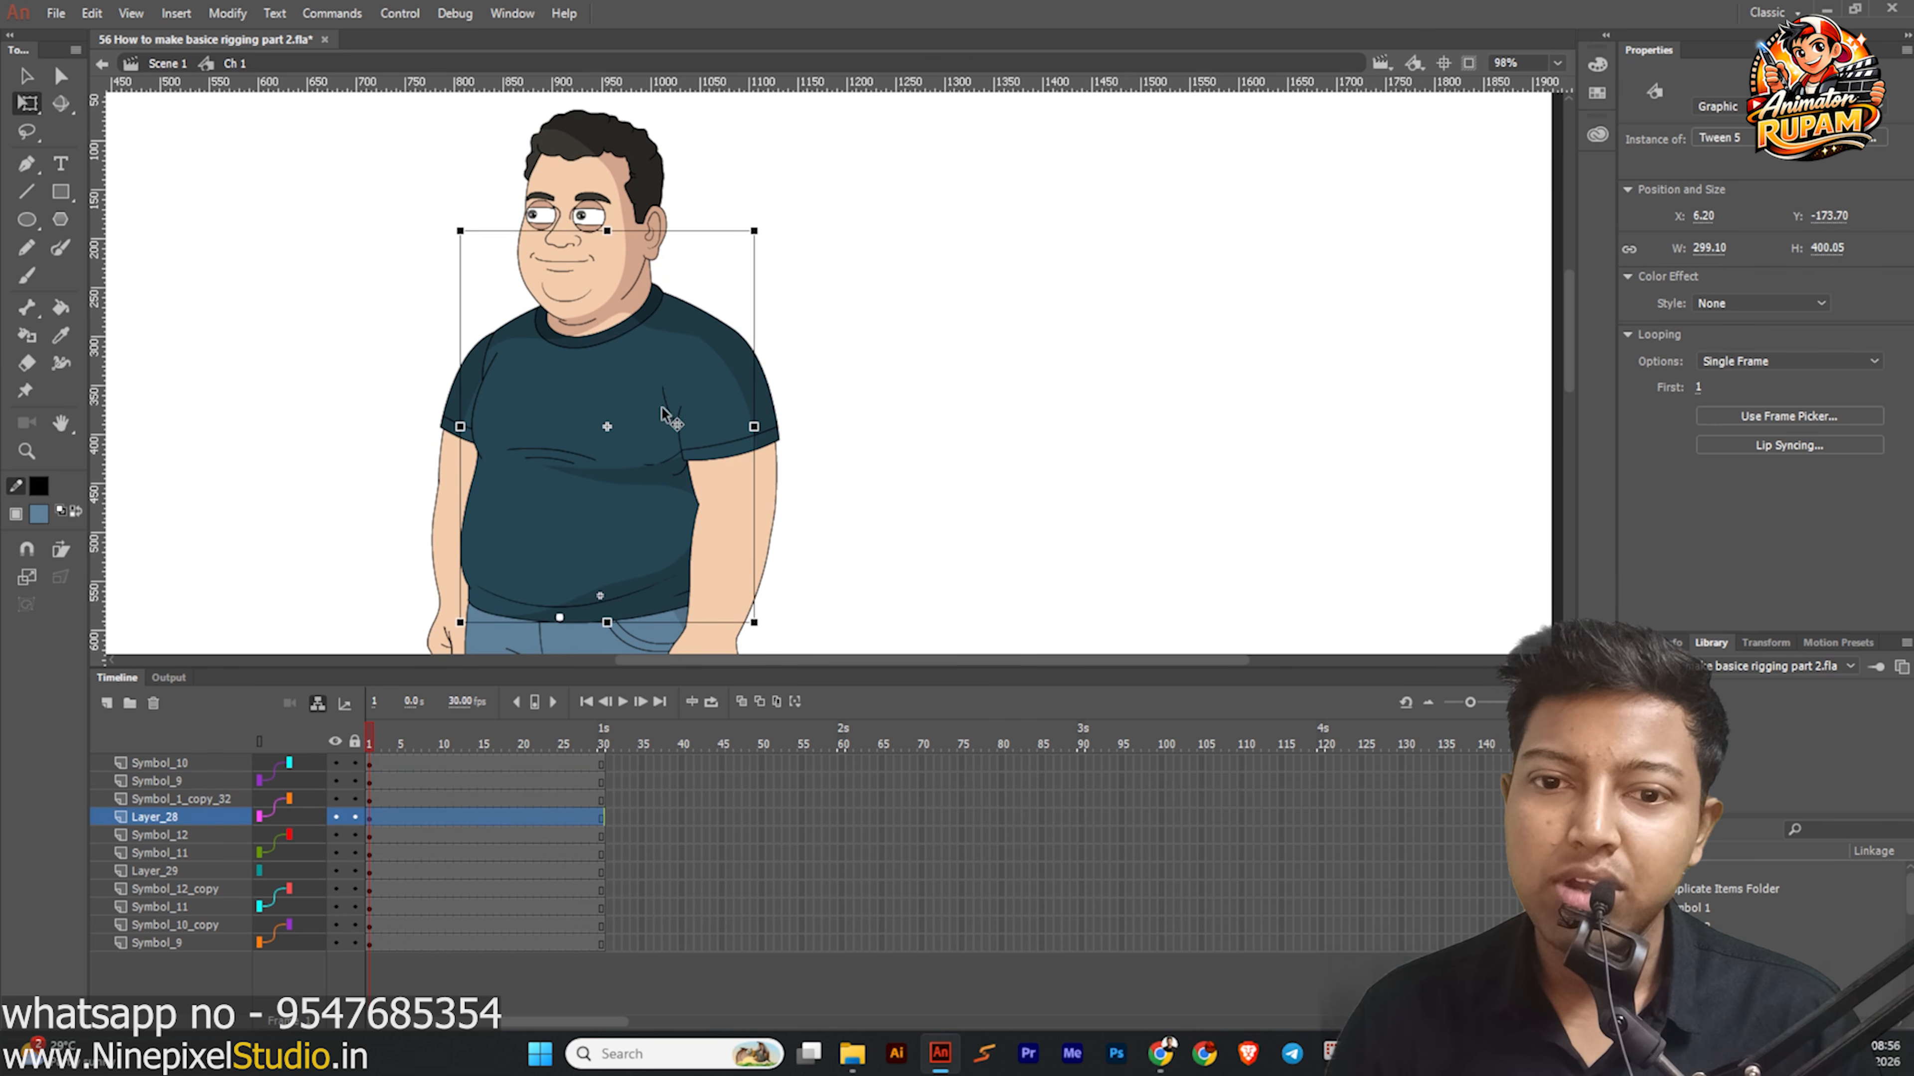
click(716, 411)
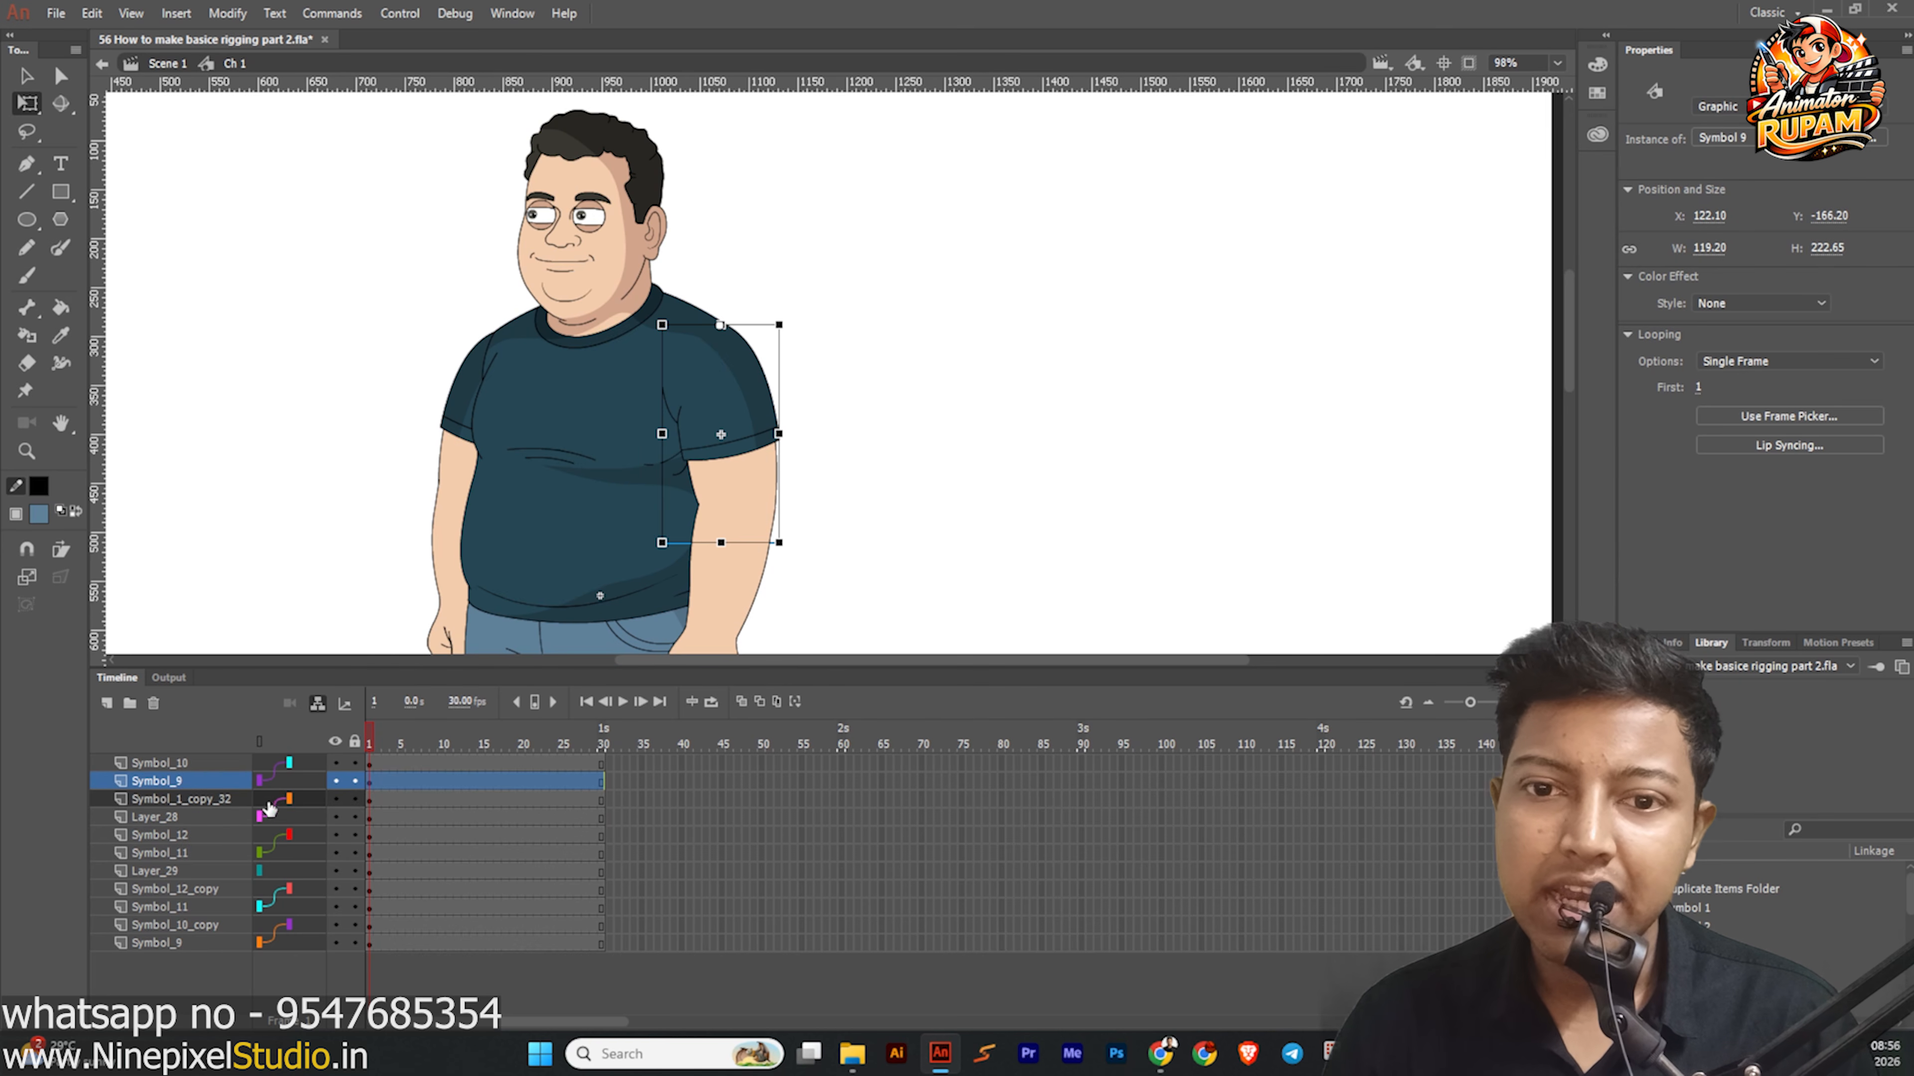
click(264, 783)
drag(263, 788, 266, 800)
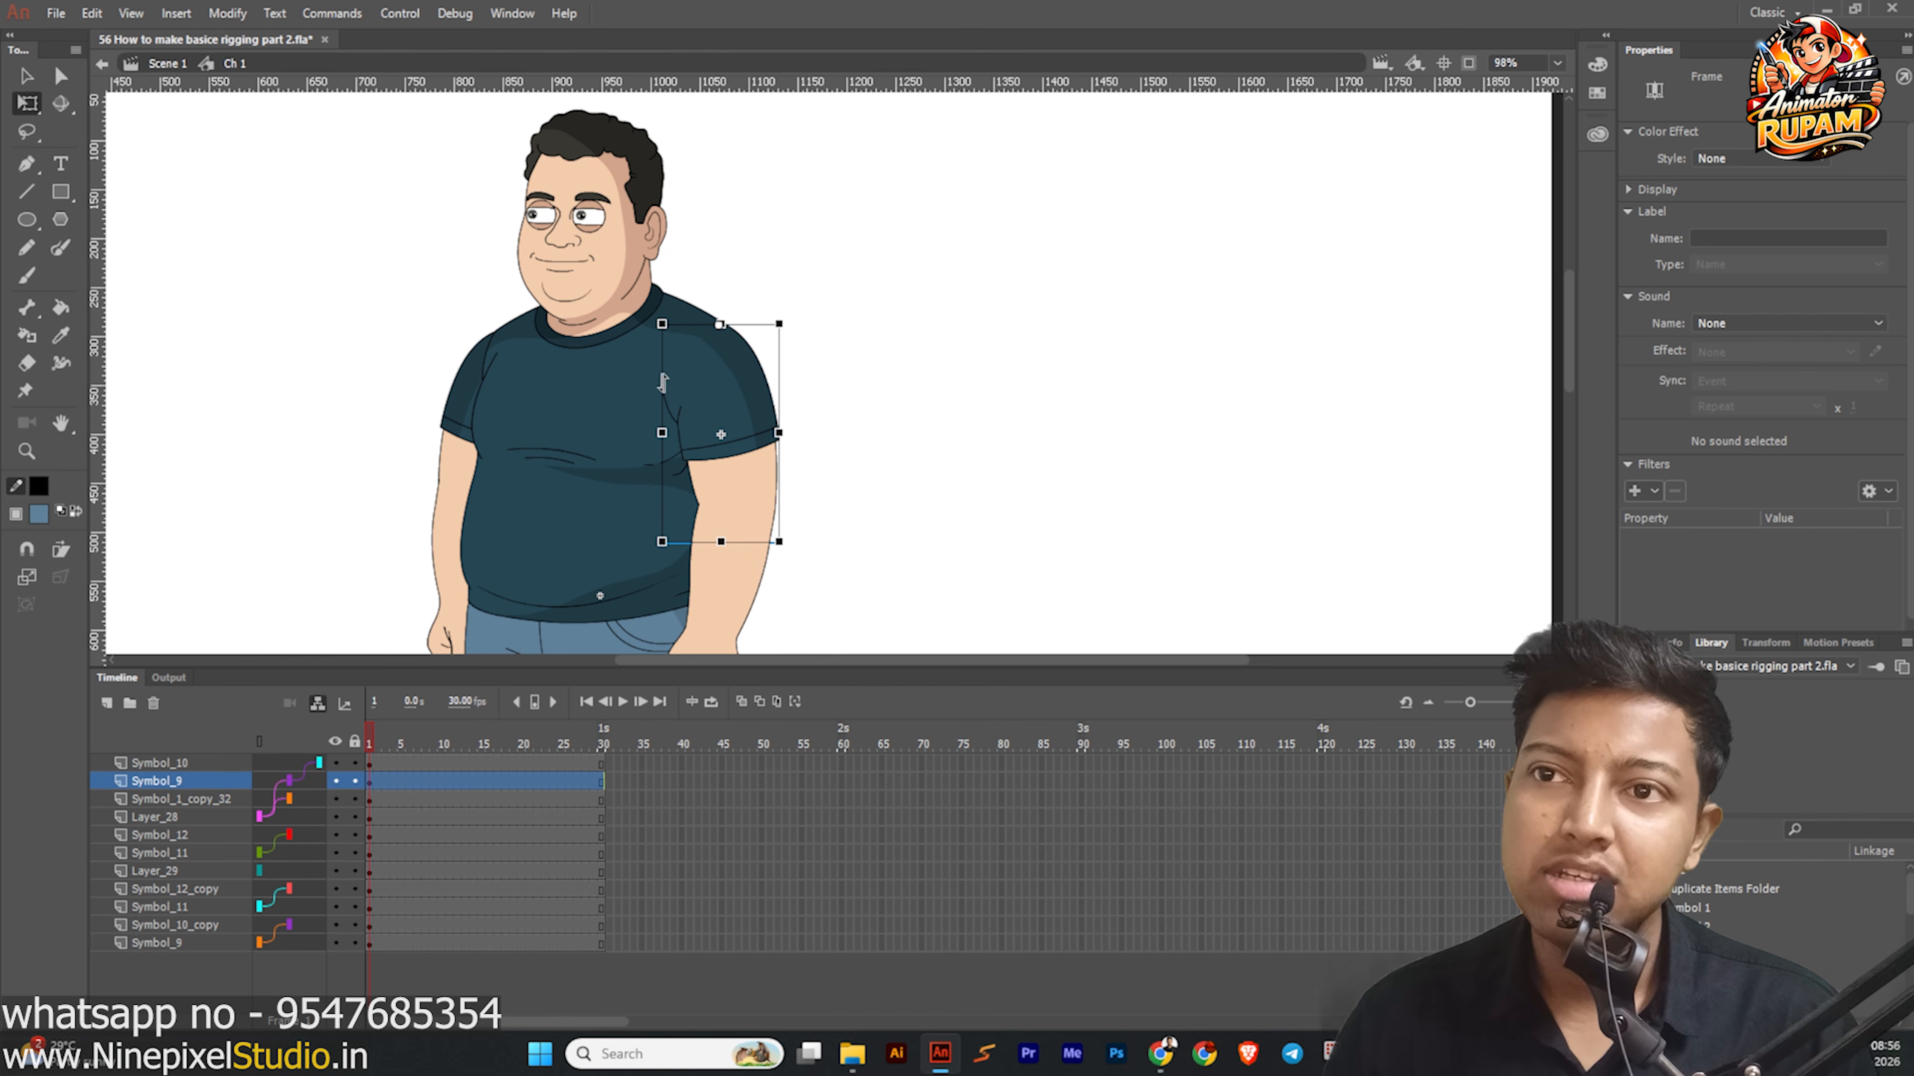
Try rotating the torso with the front arm attached and undo the rotation.
scroll(638, 272, down, 2)
click(639, 273)
drag(738, 238, 664, 218)
key(ctrl+z)
scroll(523, 482, up, 2)
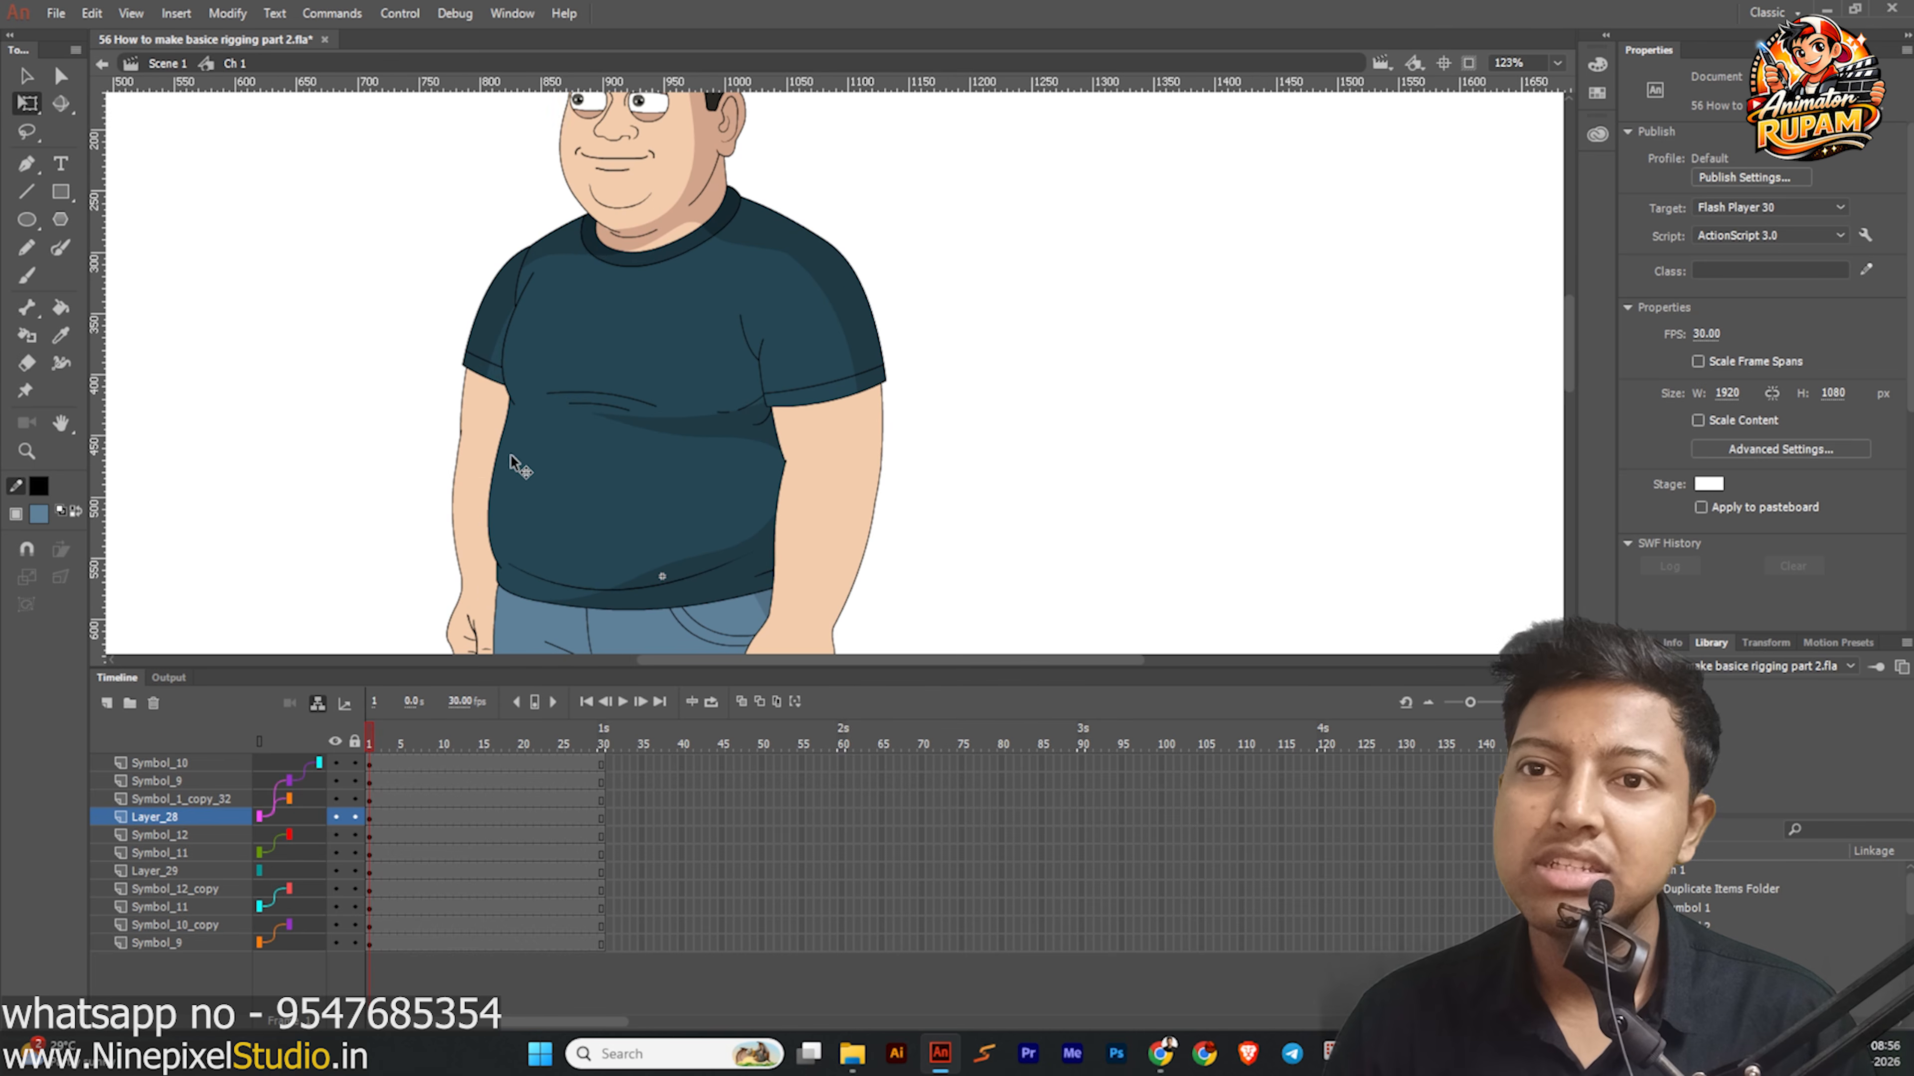
Parent the back upper arm's Symbol_9 layer, lowest in the layer stack, to the torso layer Layer_28.
click(483, 363)
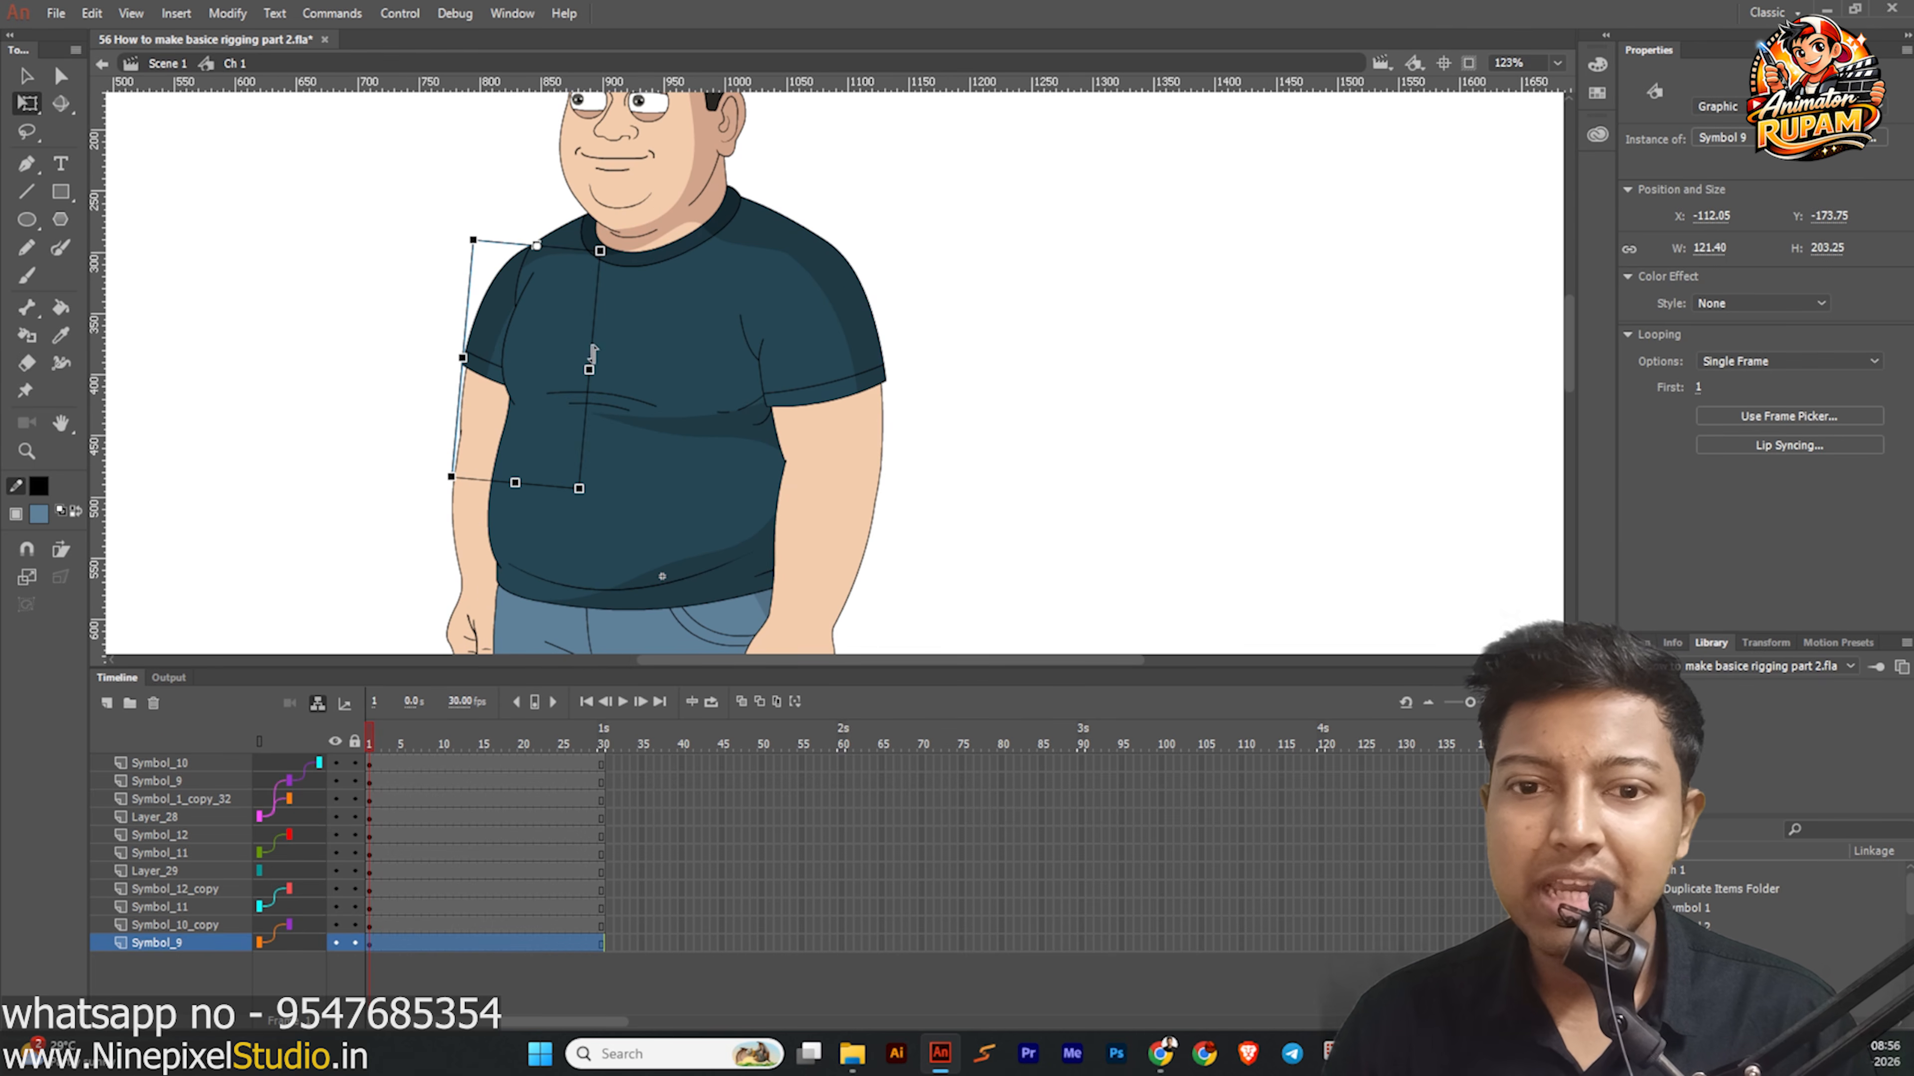
click(649, 356)
click(481, 389)
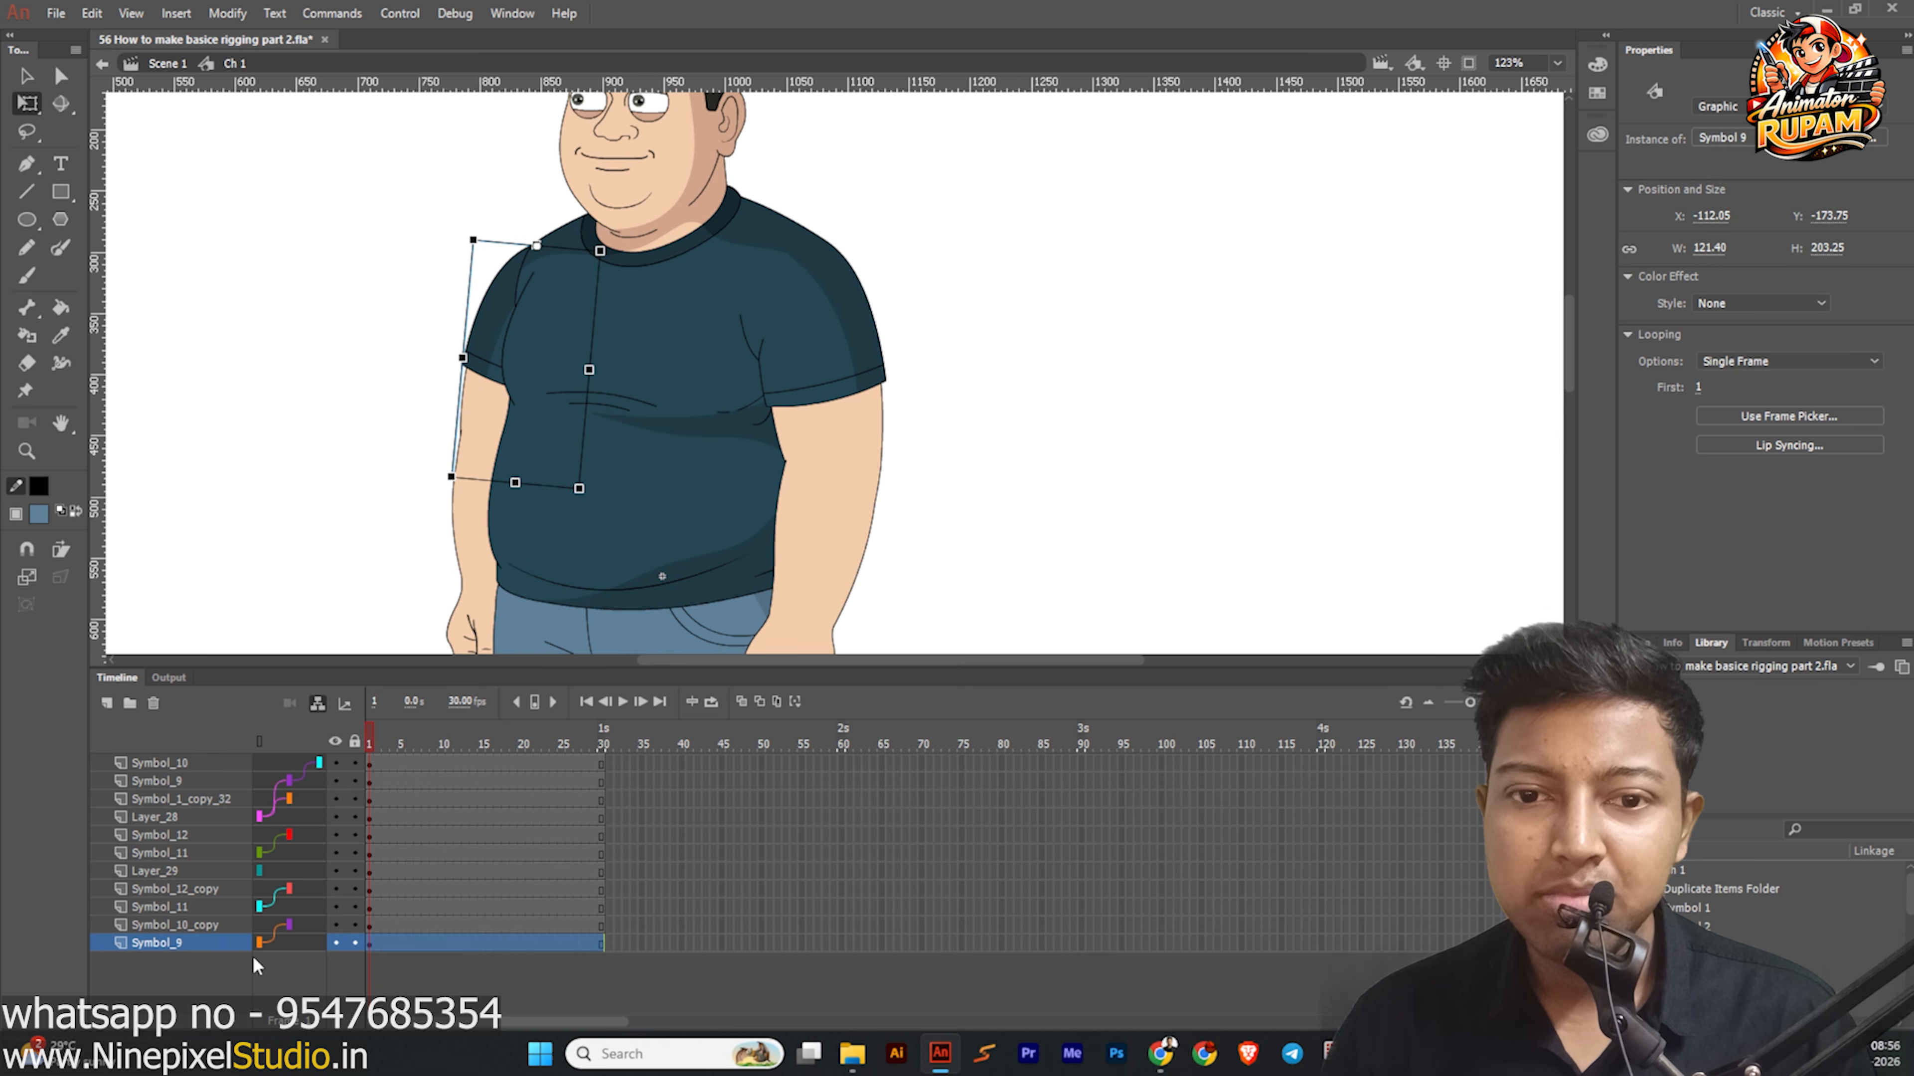
drag(259, 942, 257, 819)
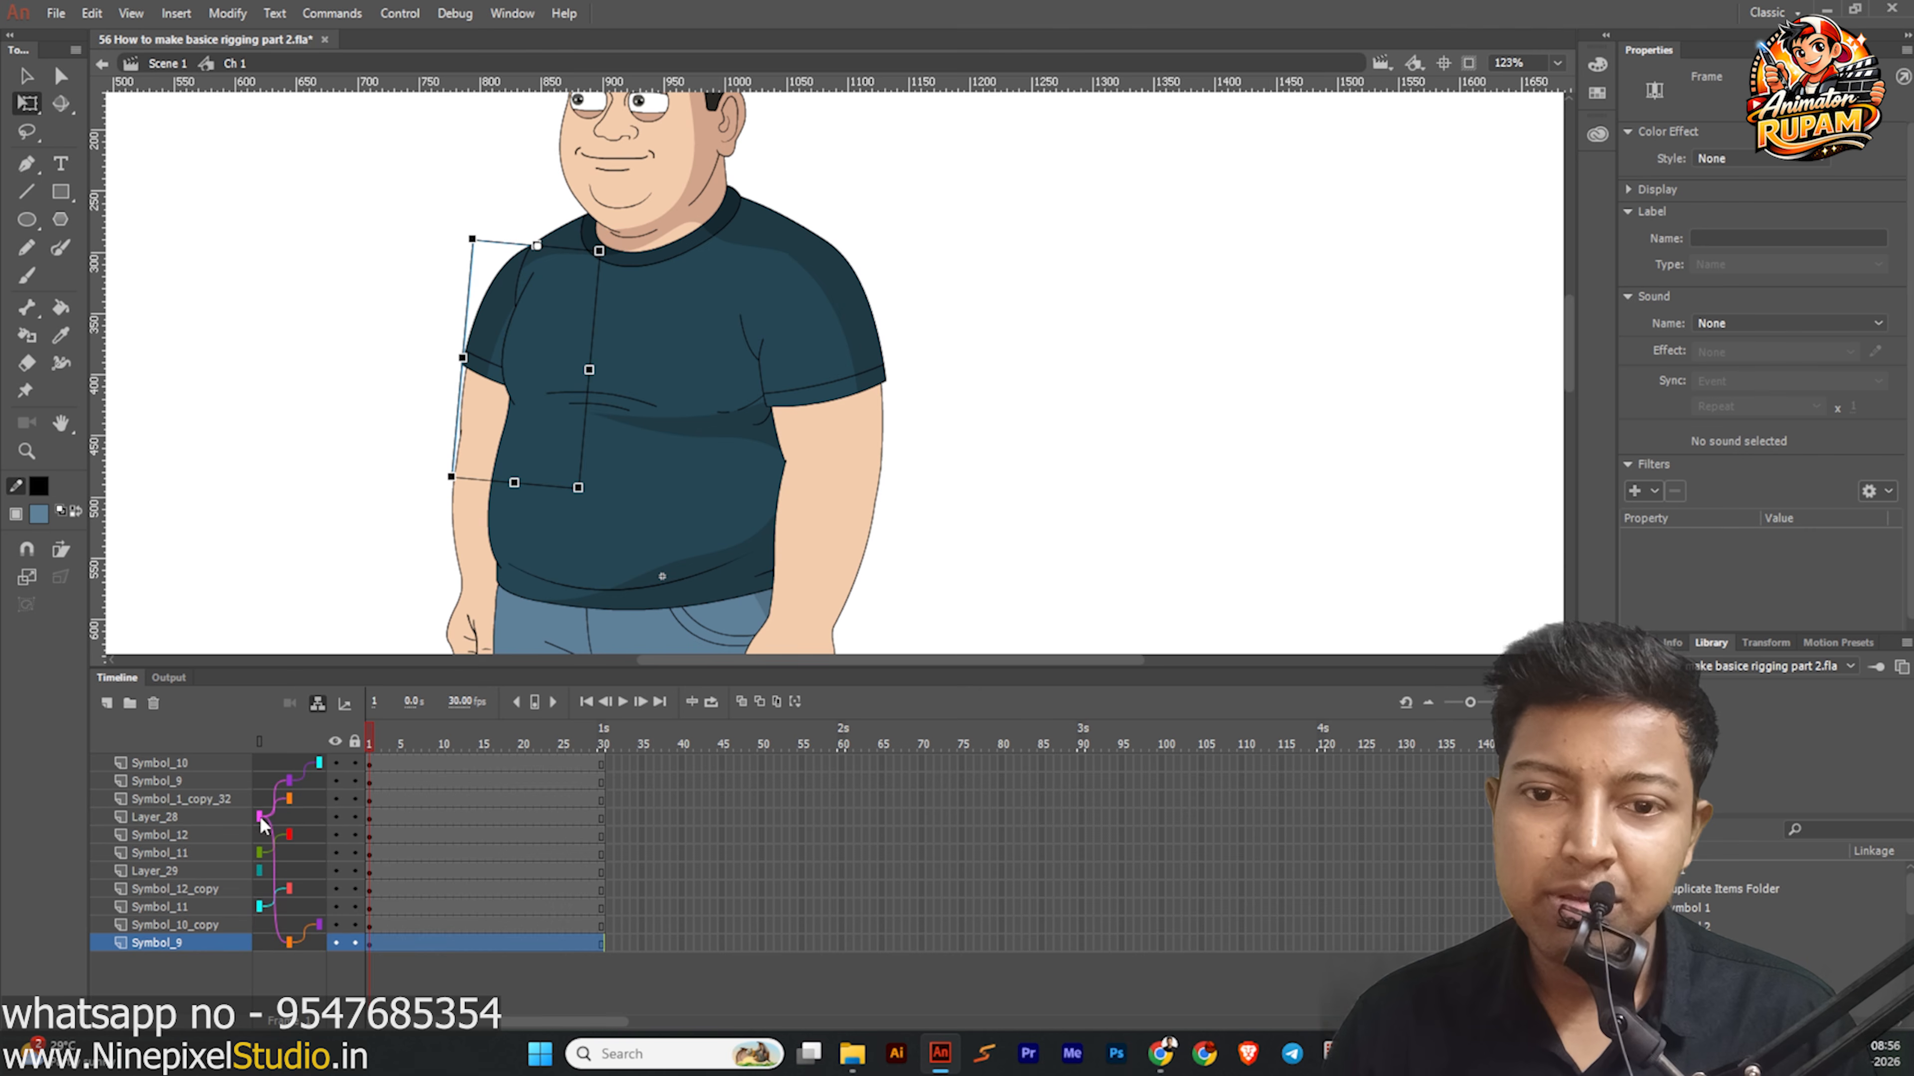
click(294, 467)
Rotate the torso very slightly about the waist to test the attached head and arms.
scroll(295, 463, down, 3)
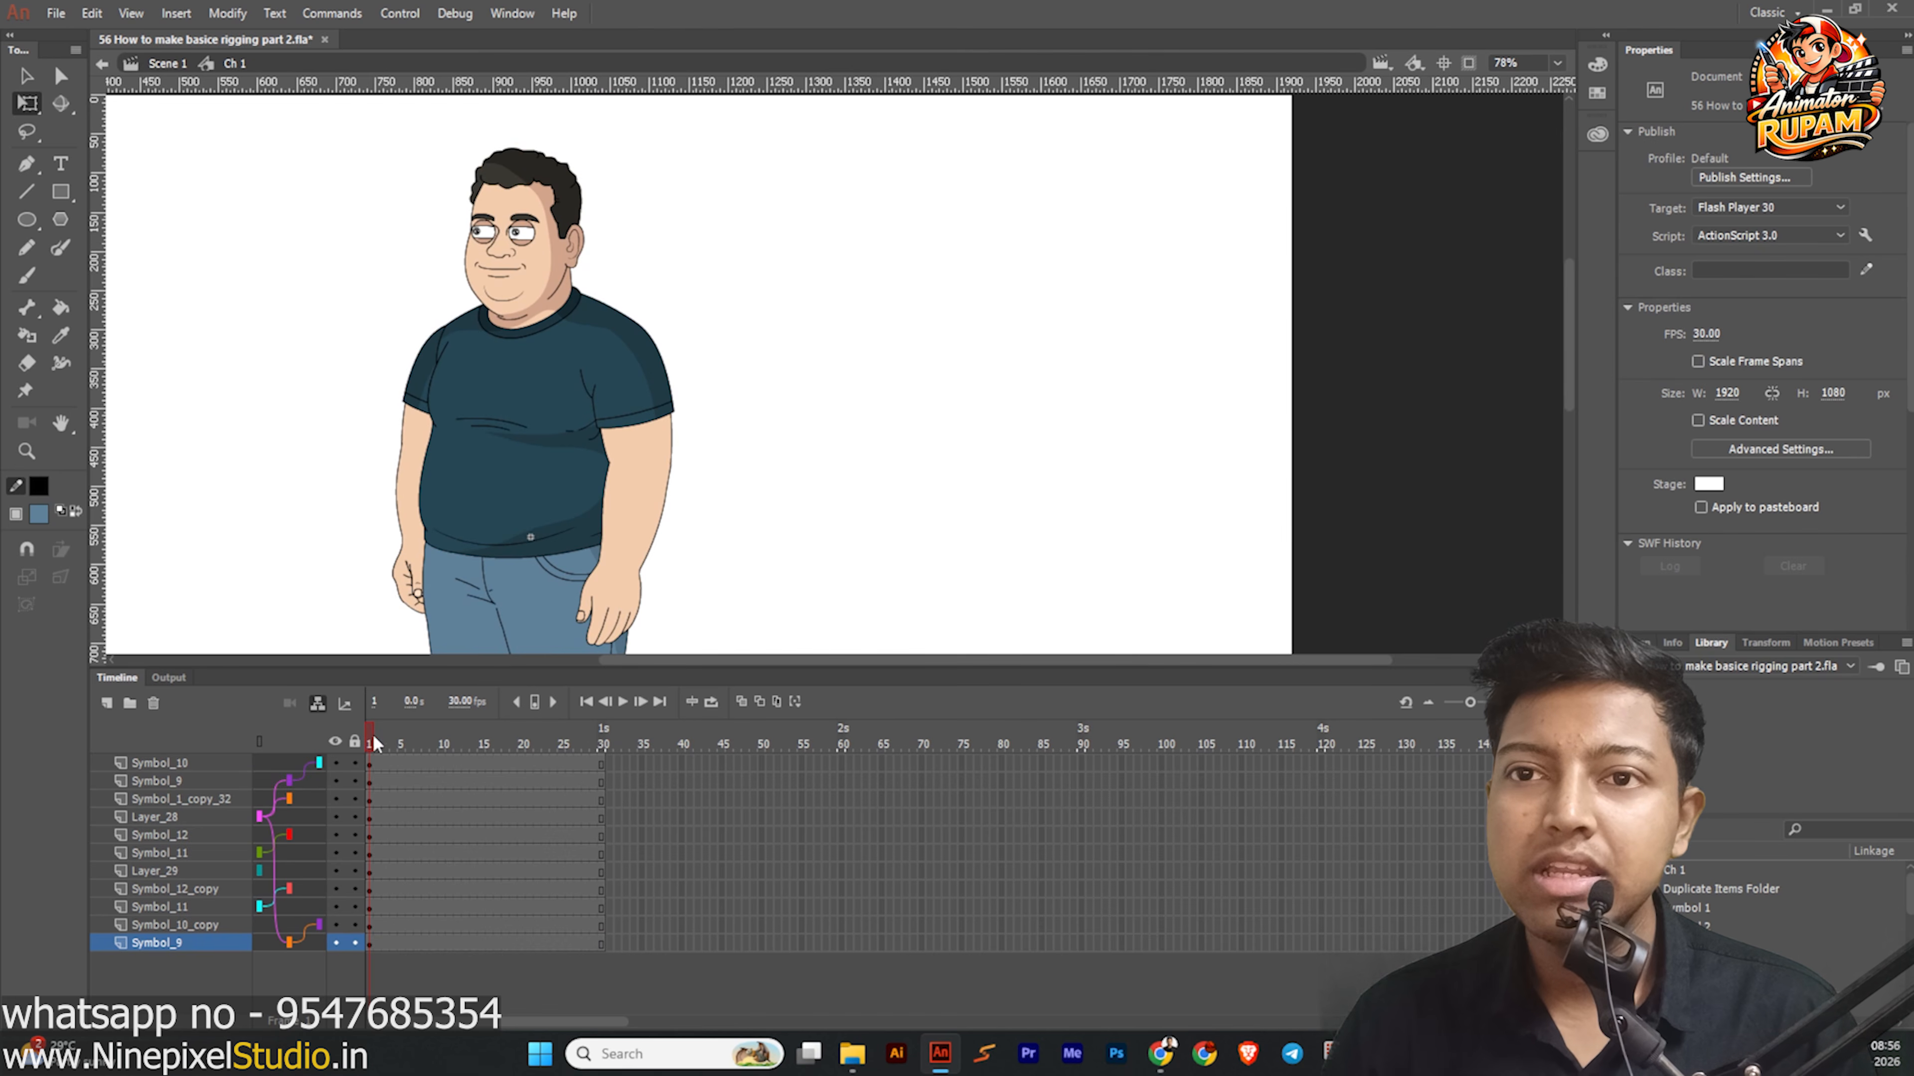
click(538, 361)
mouse_move(663, 251)
mouse_down()
mouse_move(598, 227)
mouse_move(708, 288)
mouse_move(602, 260)
mouse_move(654, 282)
mouse_up()
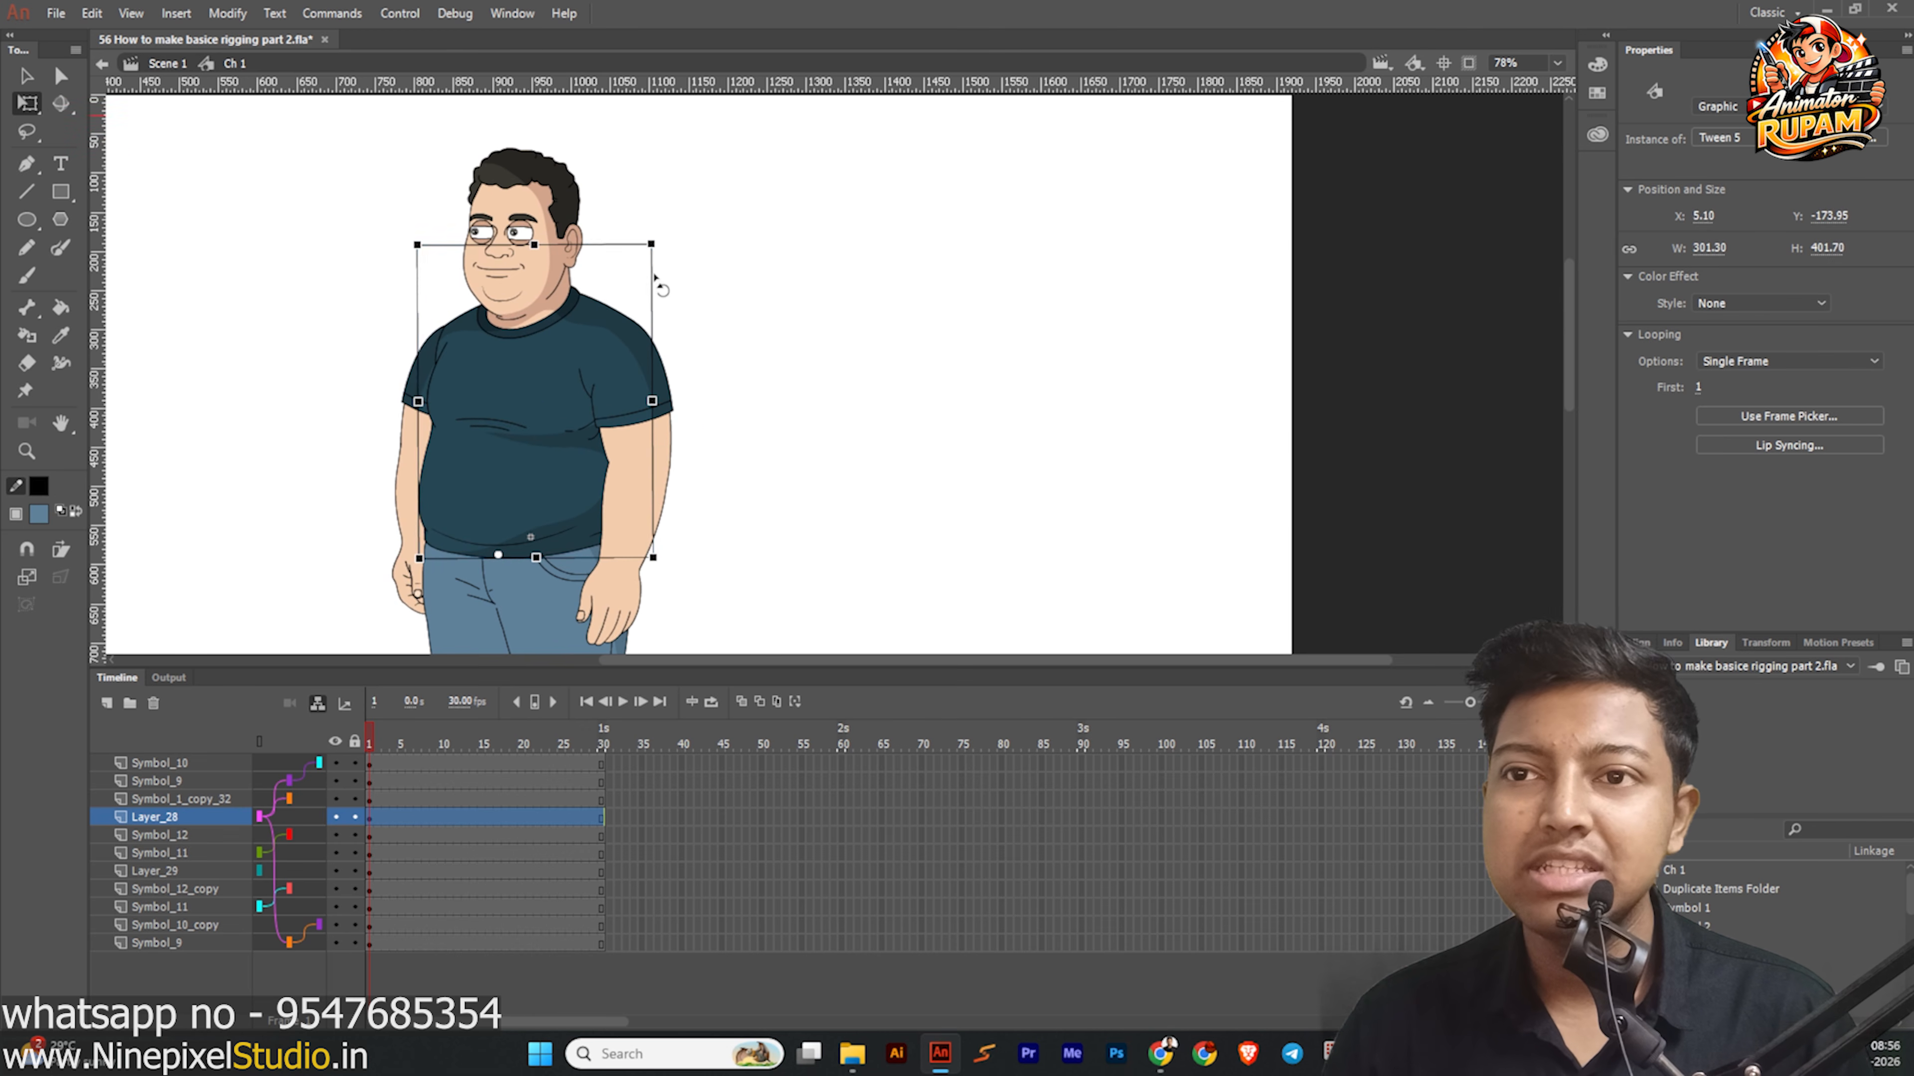
Rotate the front and back upper arms outward, away from the torso.
click(660, 418)
drag(692, 500, 742, 497)
click(434, 423)
drag(484, 508, 458, 509)
click(270, 446)
key(ctrl+minus)
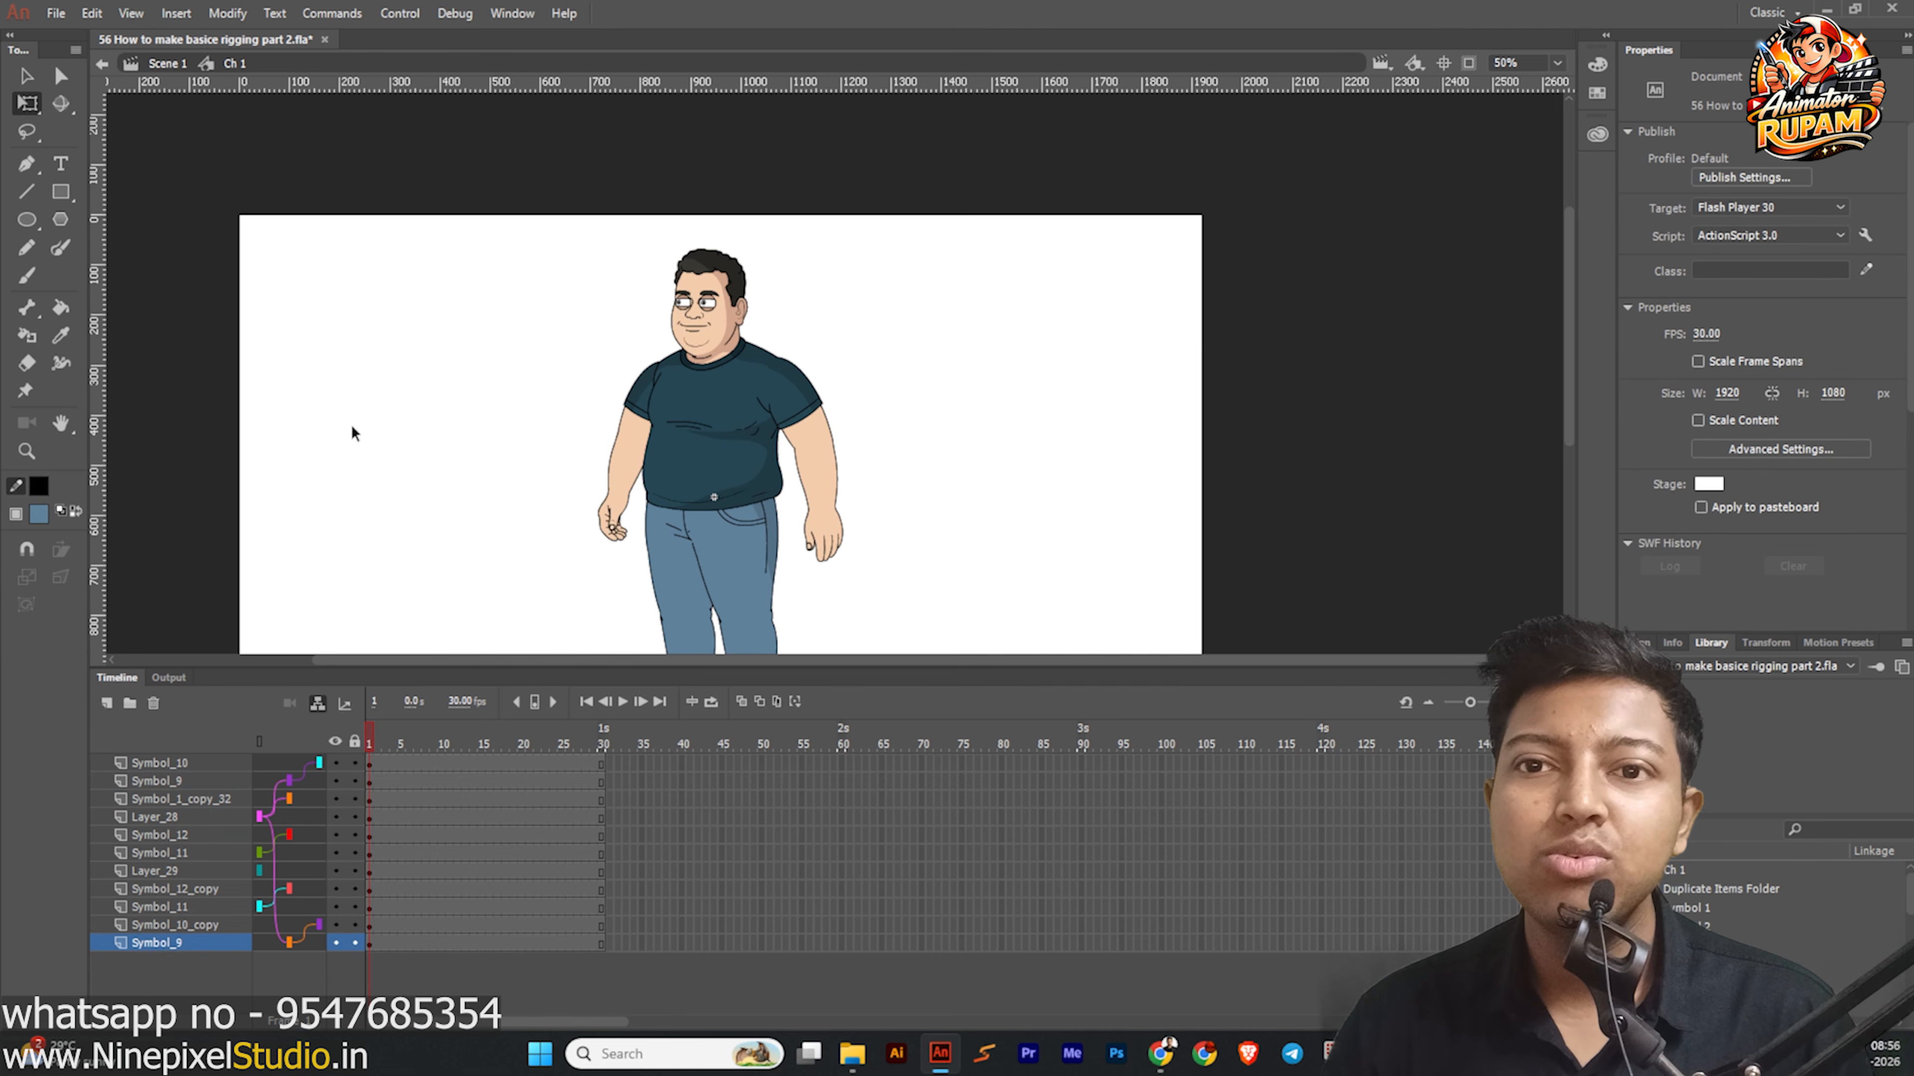
Bend the back forearm outward and turn the front forearm slightly inward at the elbows.
click(609, 512)
key(ctrl+equal)
drag(627, 585, 570, 571)
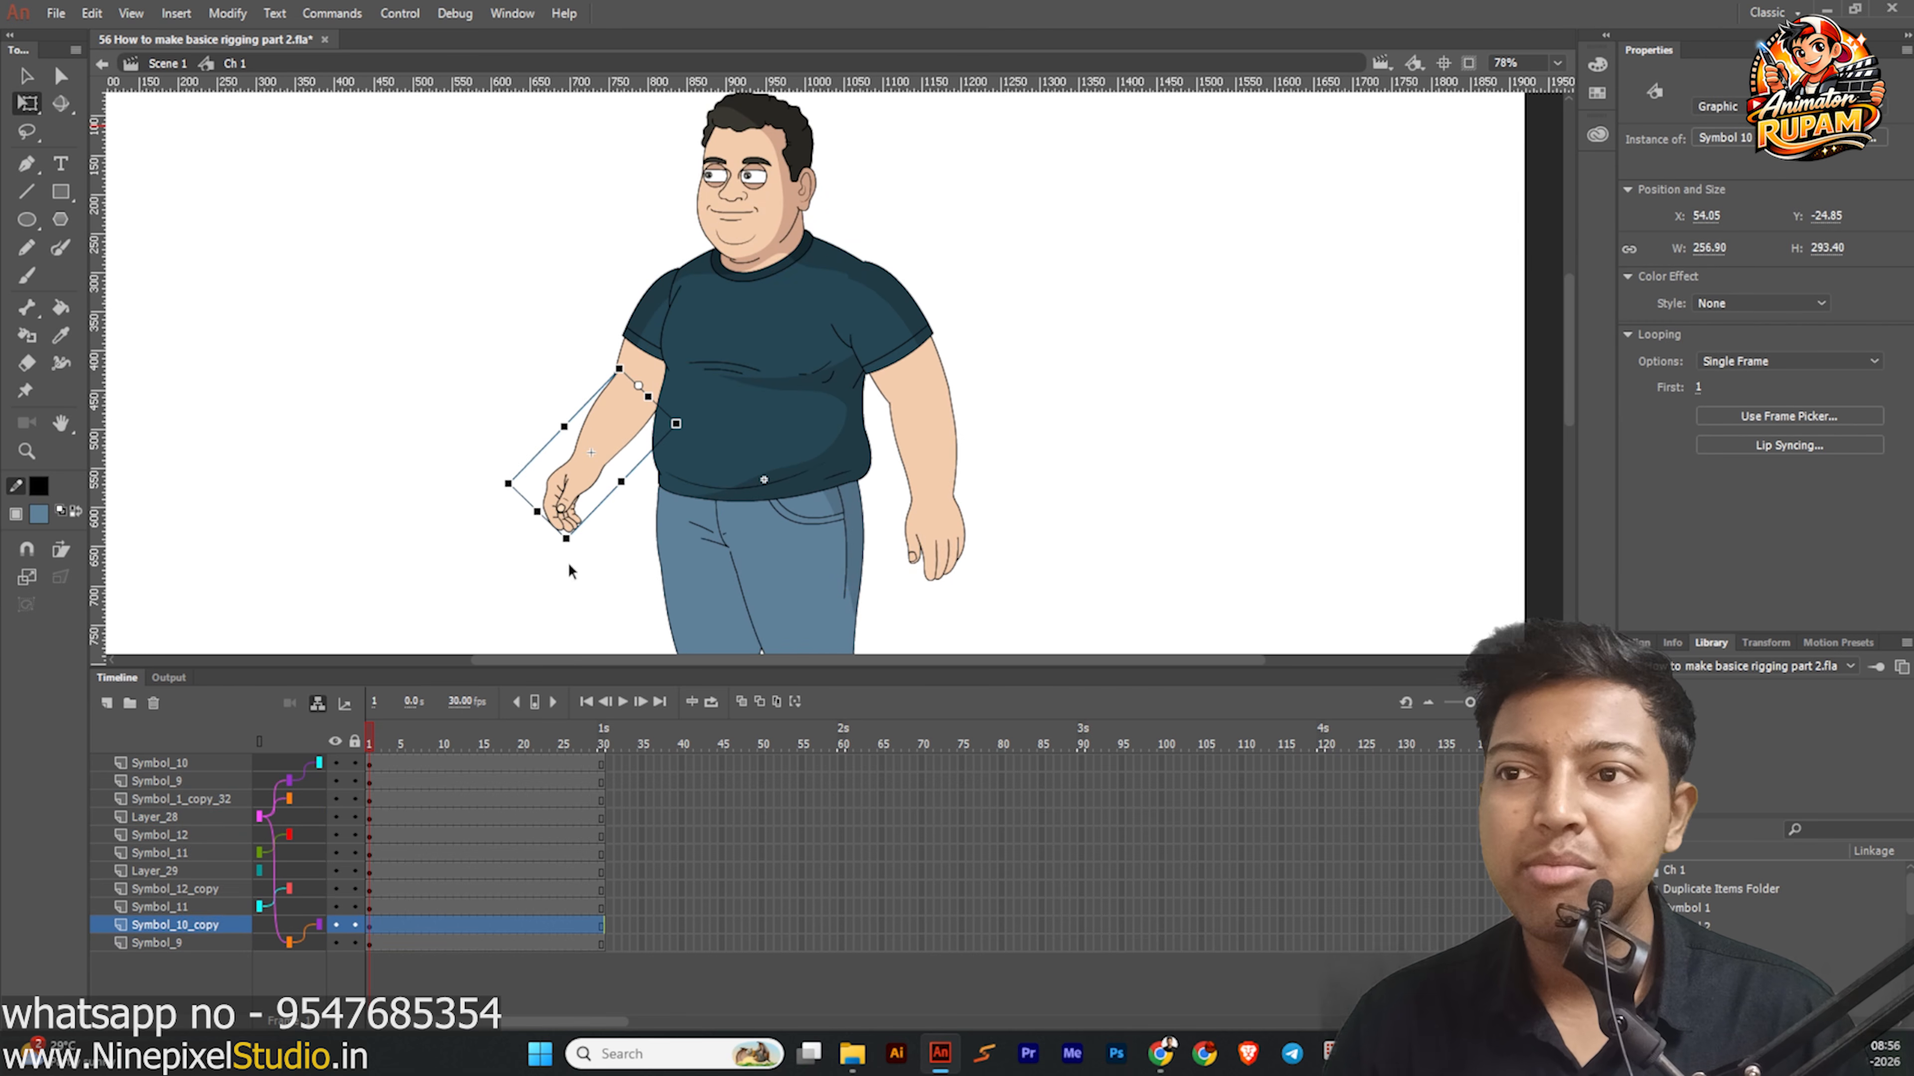
click(927, 545)
drag(1006, 590, 968, 602)
scroll(884, 416, right, 3)
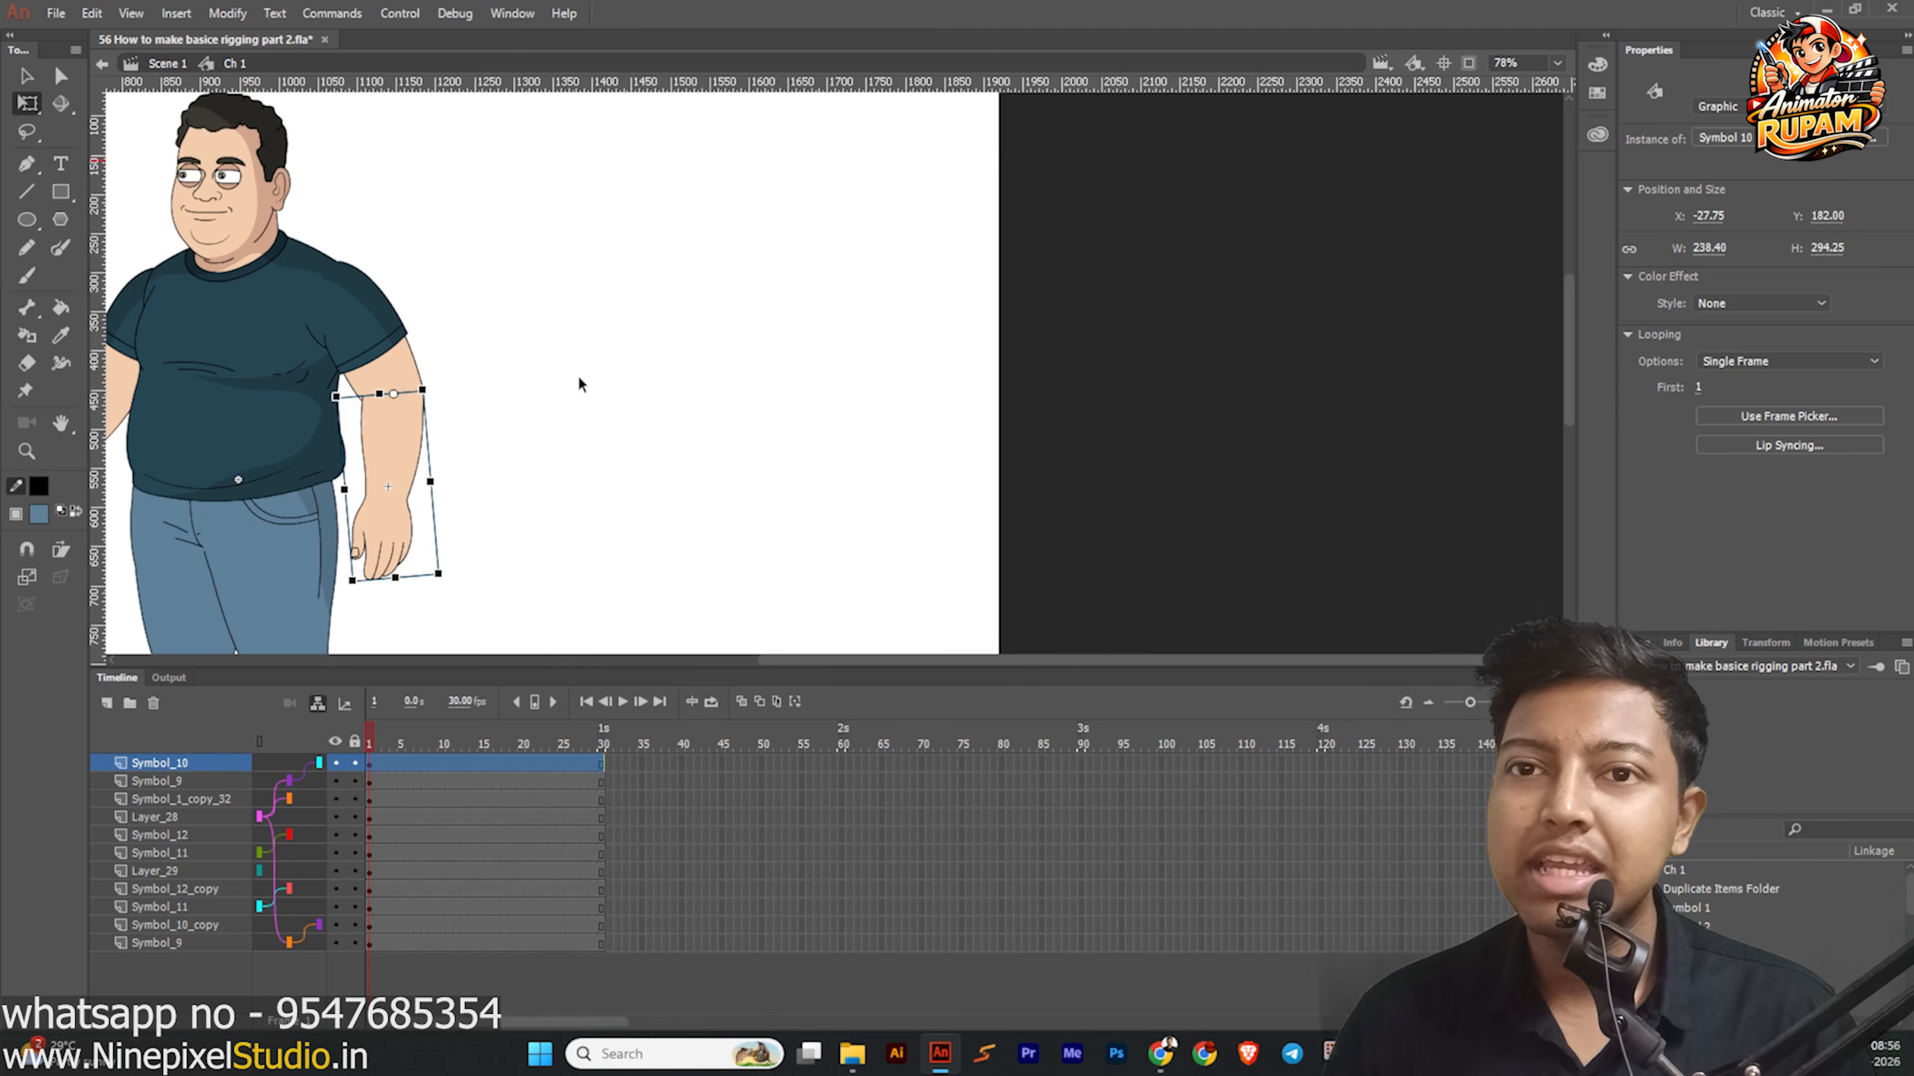
Rotate the head so that the face tilts upward.
scroll(579, 384, left, 5)
click(695, 281)
click(591, 261)
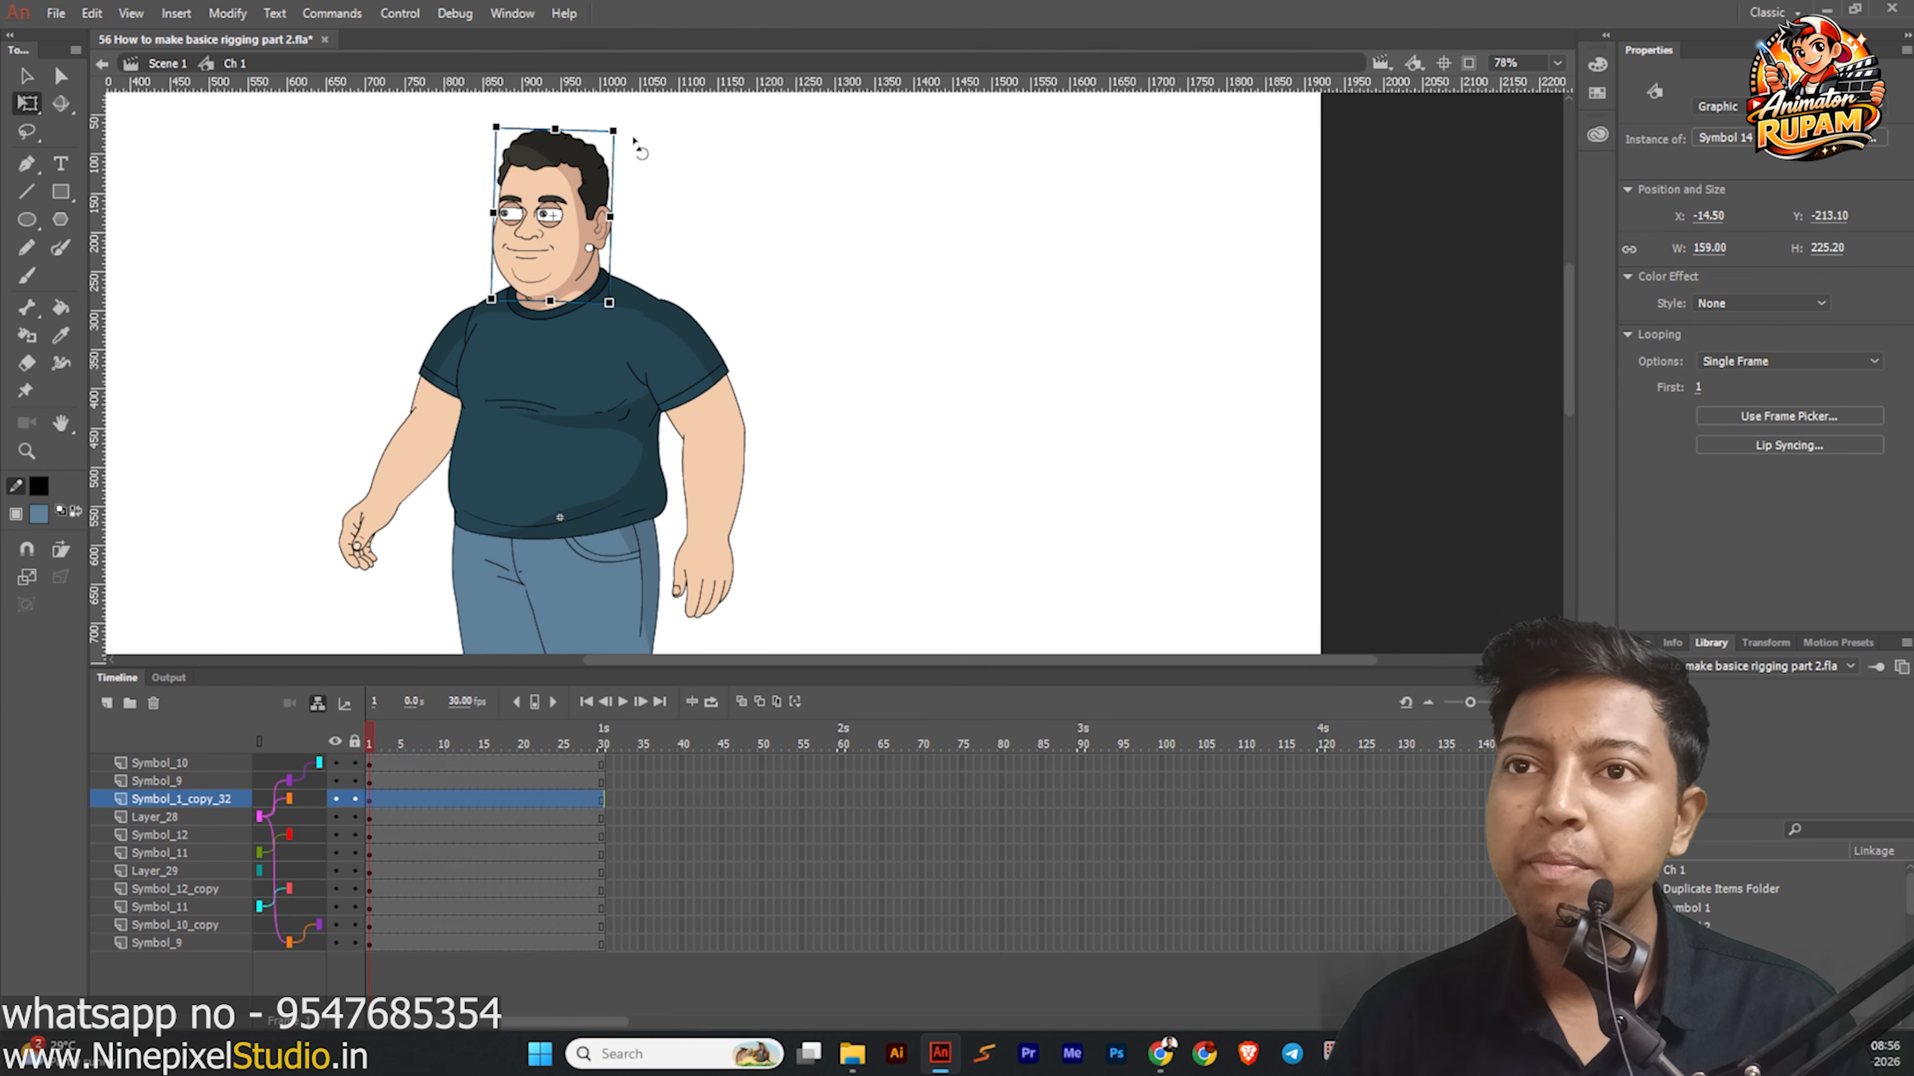
drag(617, 122, 646, 162)
click(835, 329)
Try swinging the posed torso back and forth about the waist and undo the rotation.
click(670, 392)
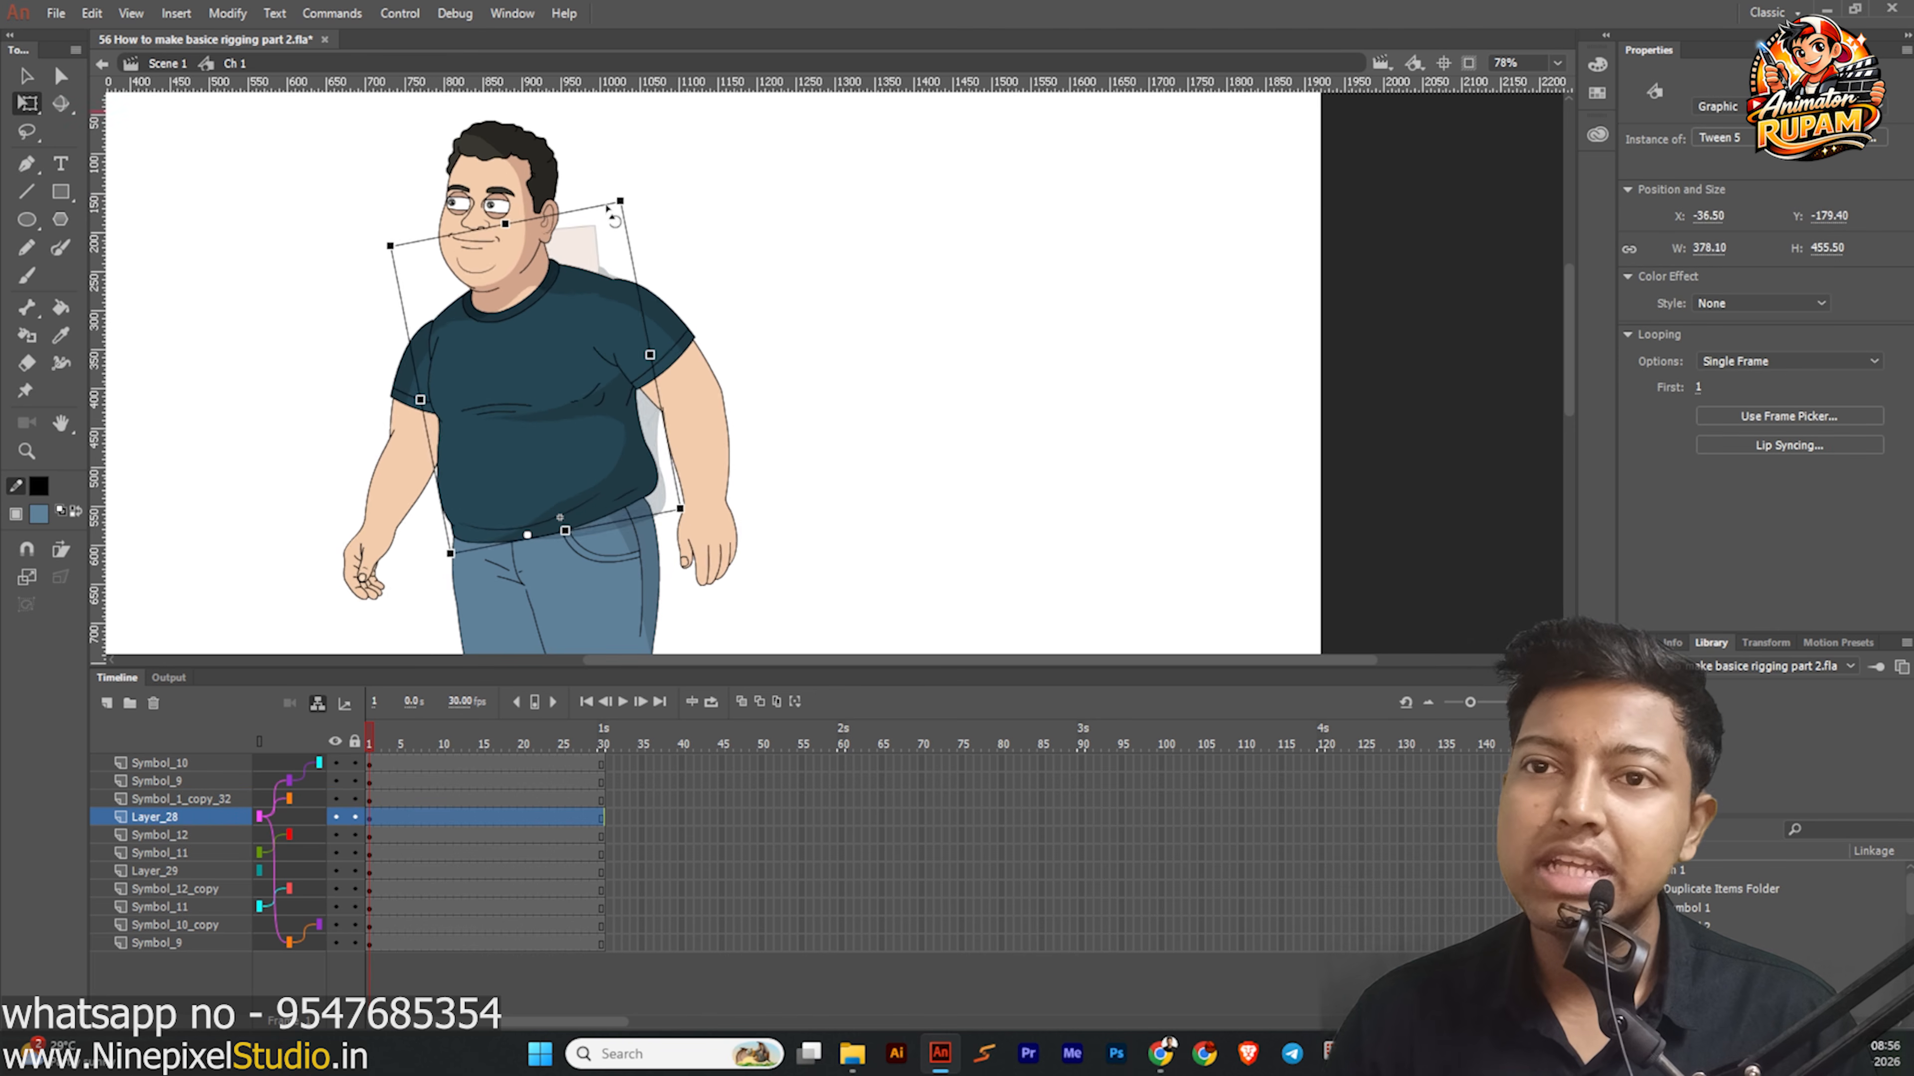
drag(690, 238, 756, 332)
key(ctrl+z)
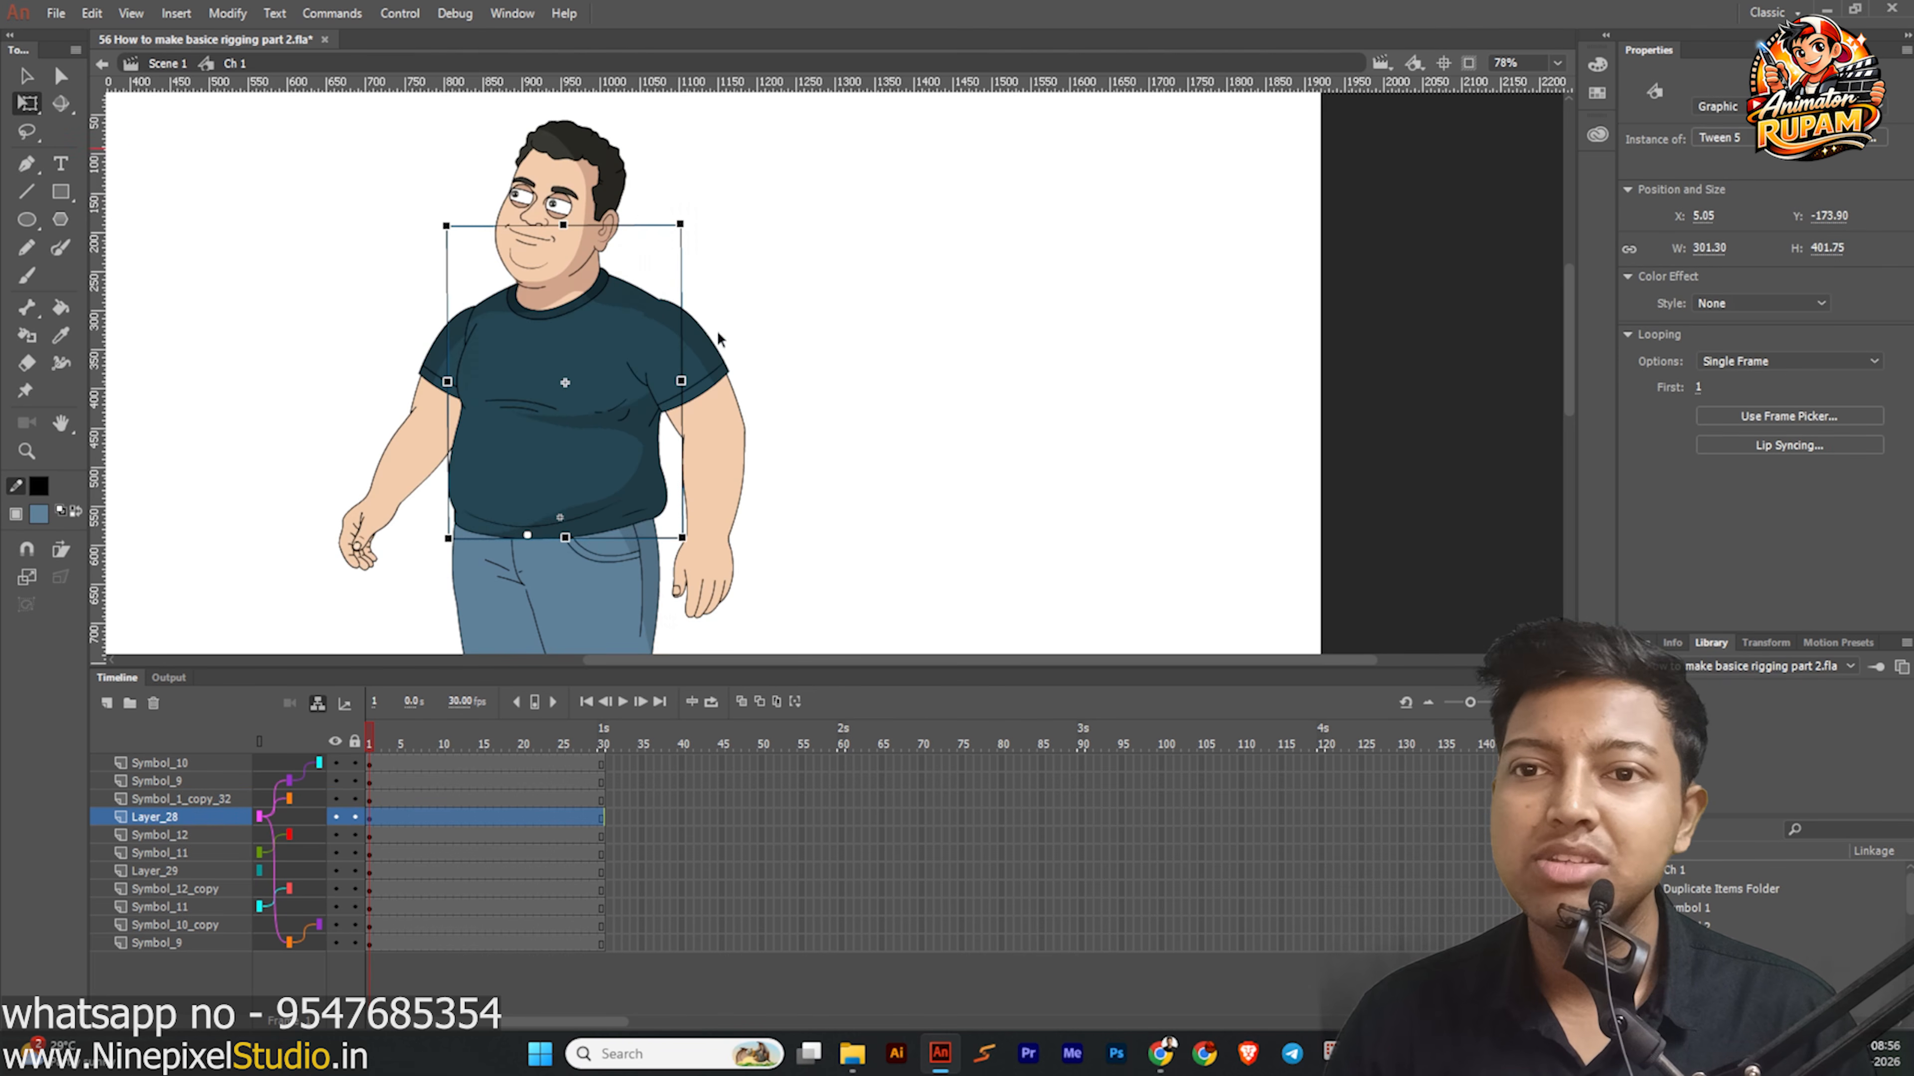
Reposition the torso's transformation point near the centre of the shirt hem, testing a small rotation.
drag(554, 525, 551, 531)
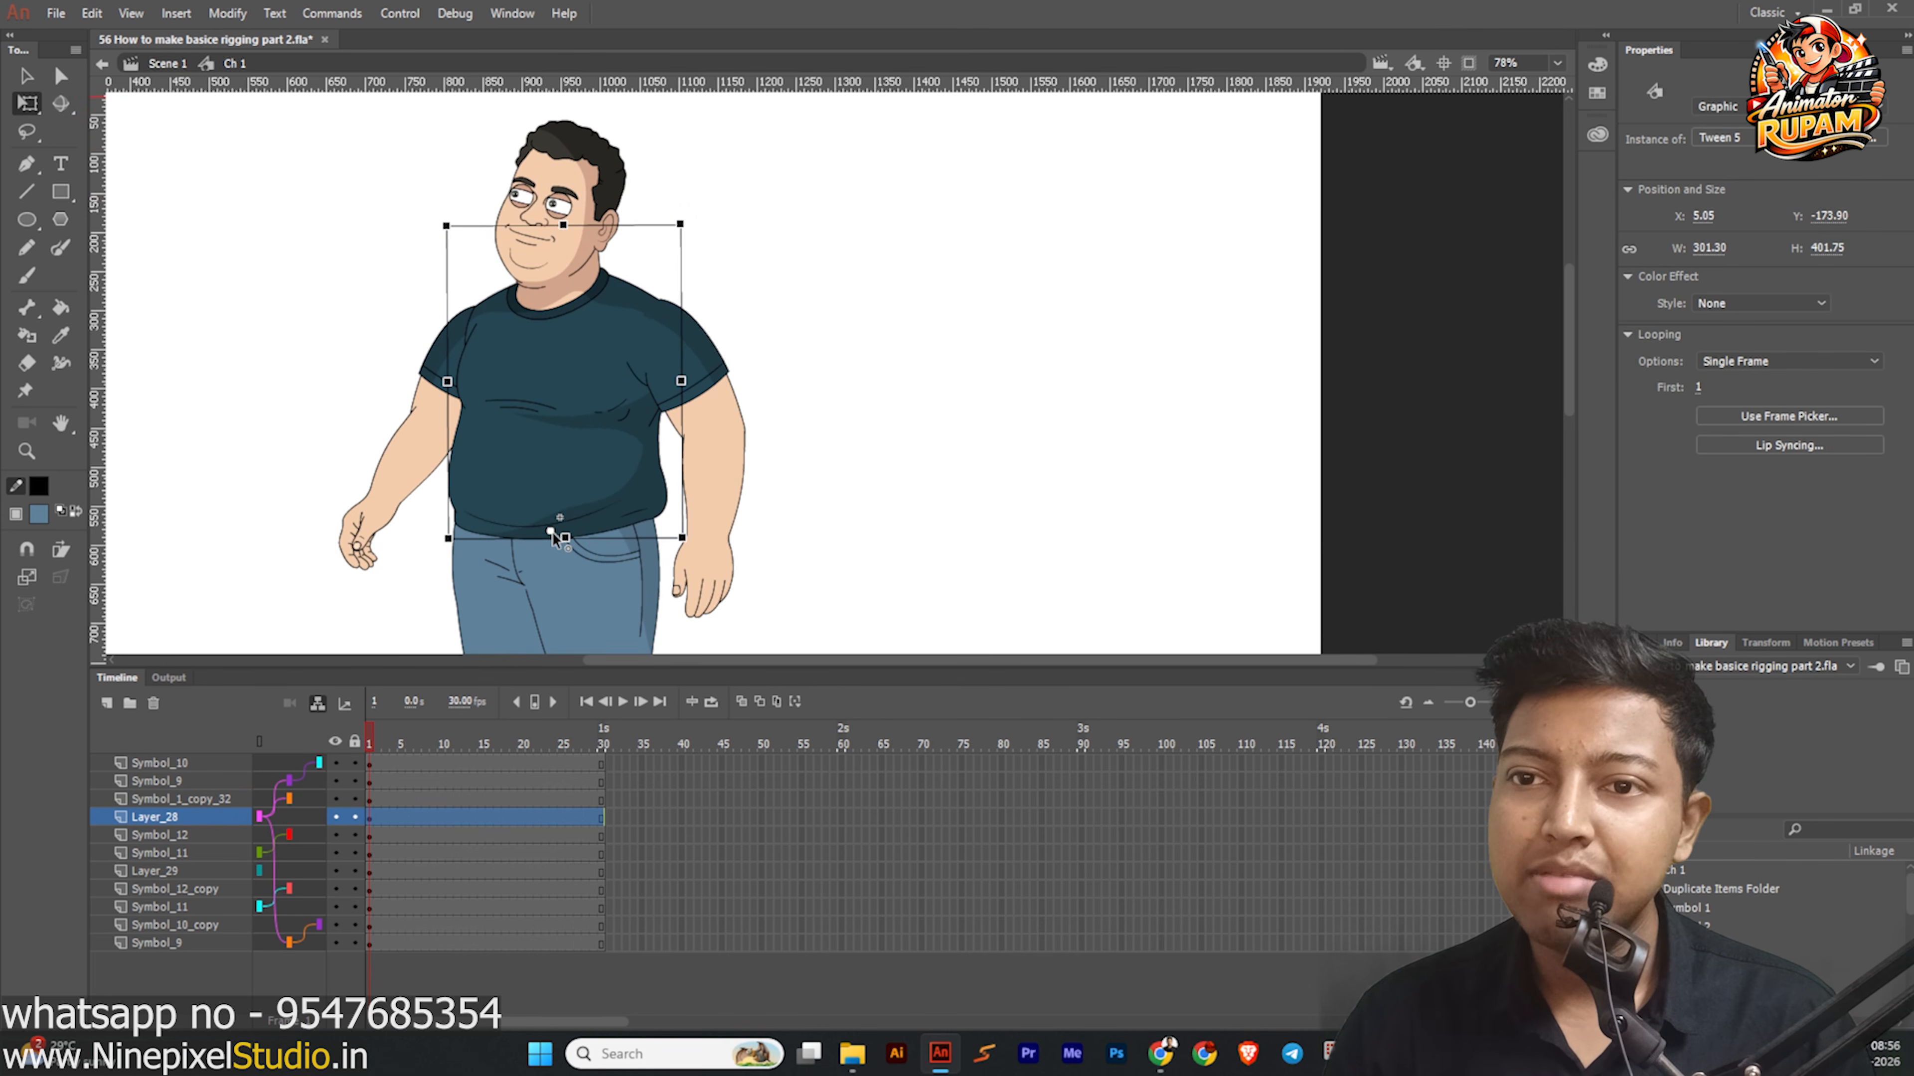
drag(695, 224, 678, 264)
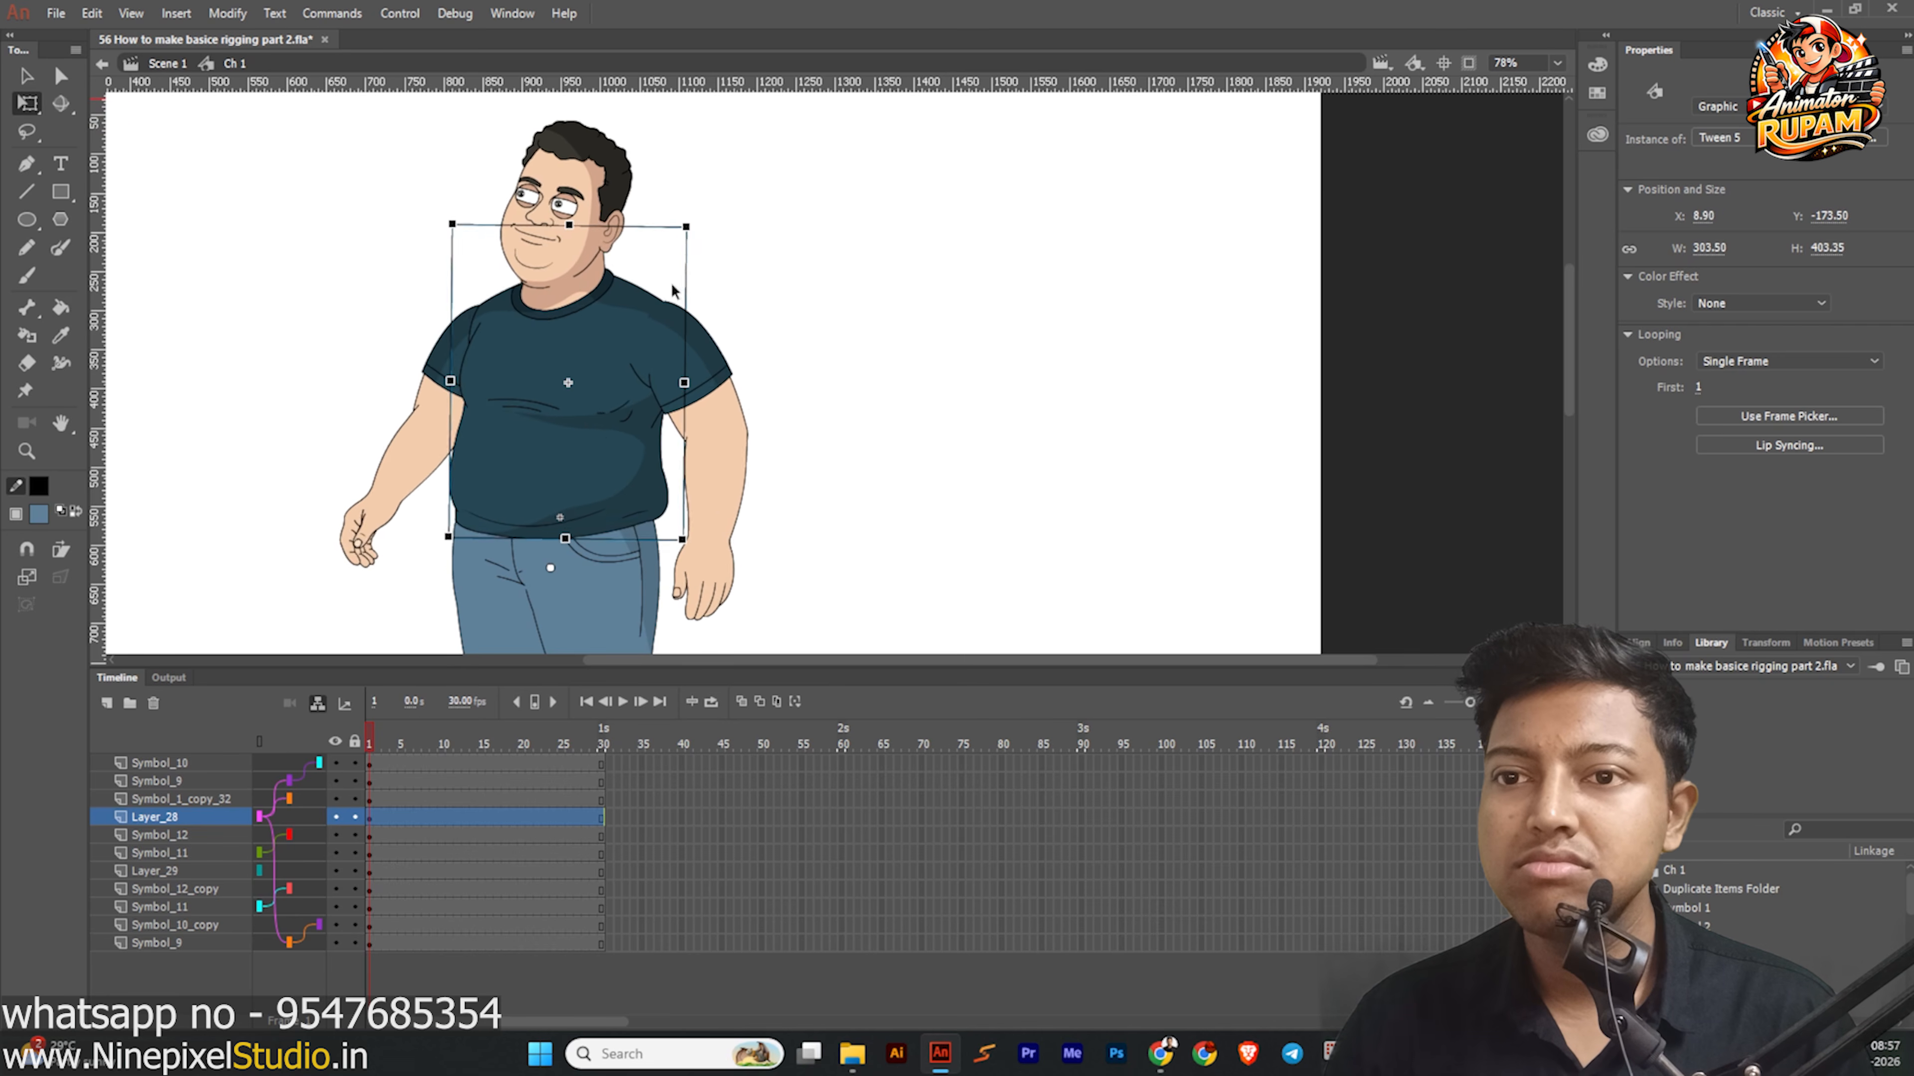
scroll(528, 509, up, 4)
mouse_move(515, 511)
mouse_down()
mouse_move(507, 526)
mouse_move(538, 536)
mouse_up()
scroll(529, 453, down, 2)
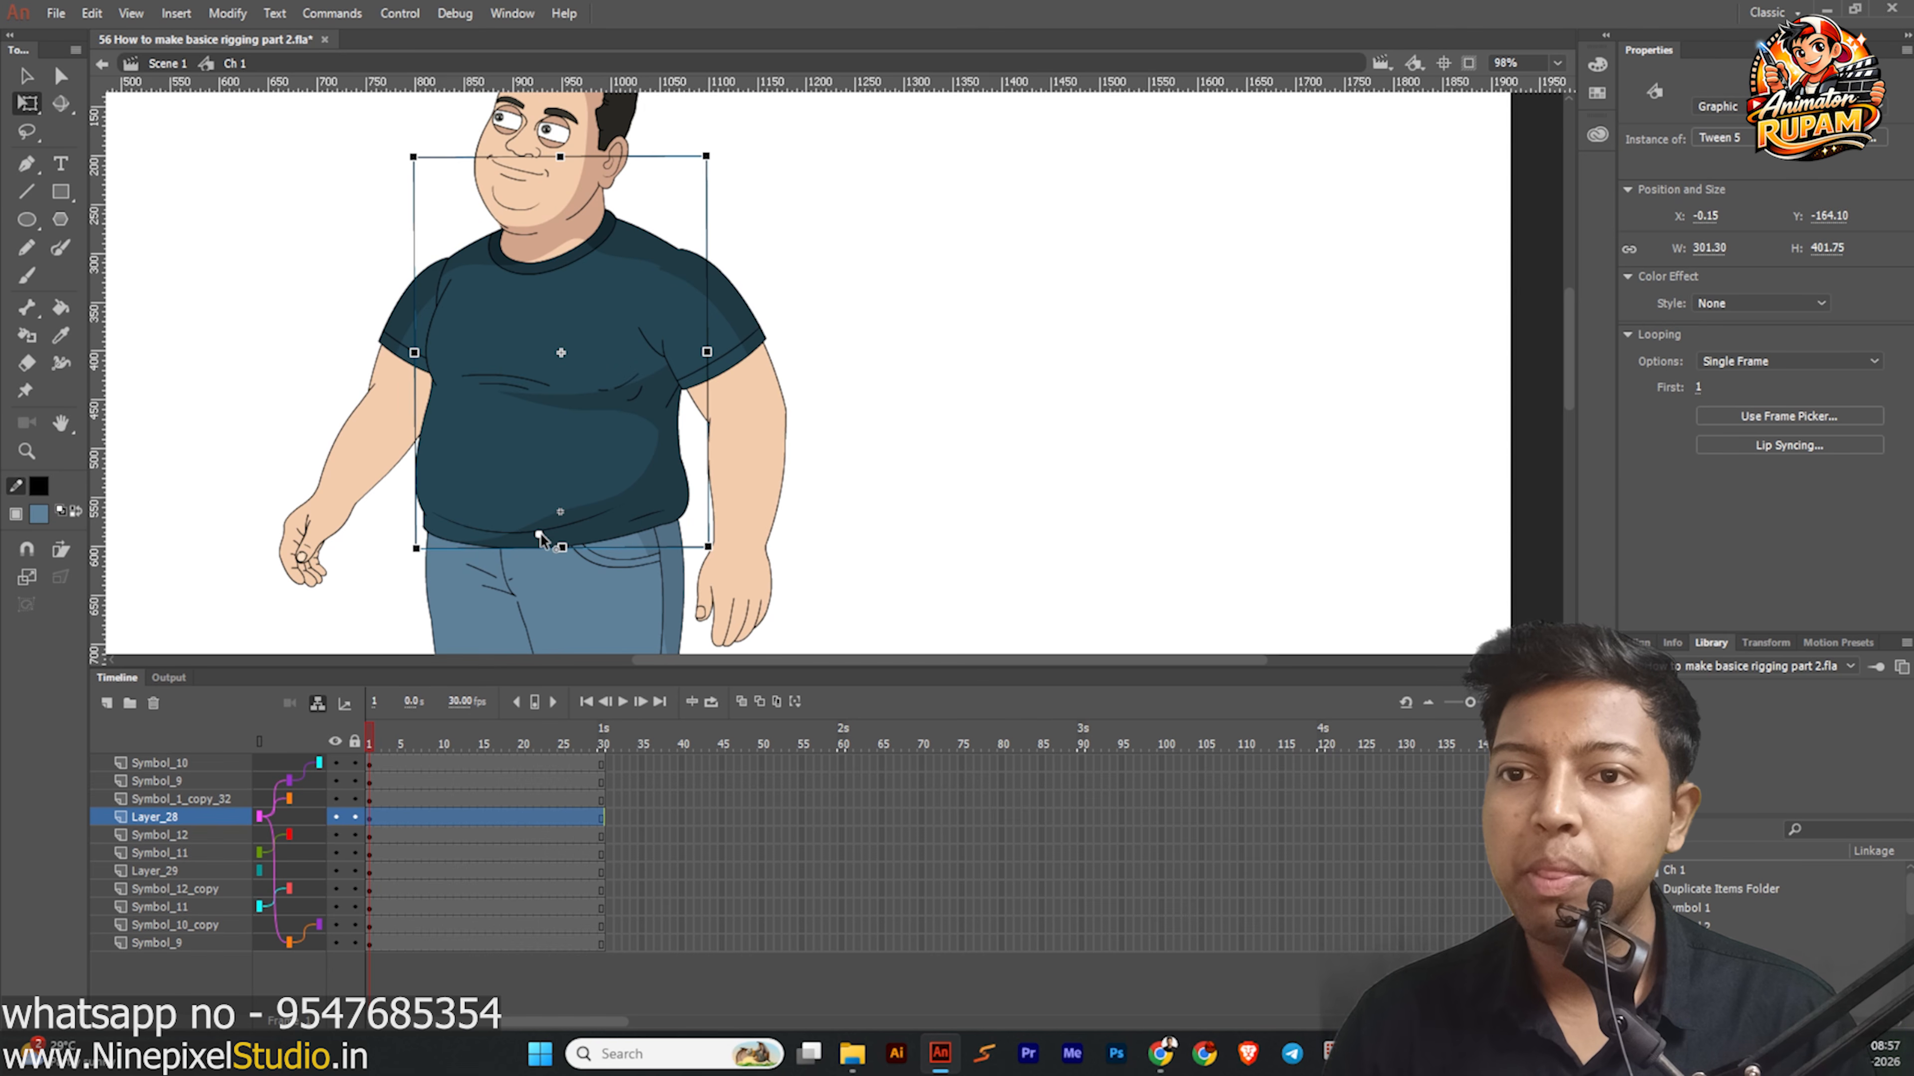
Try rotating the torso about its repositioned transformation point and undo the rotation.
scroll(589, 503, down, 1)
scroll(589, 501, down, 1)
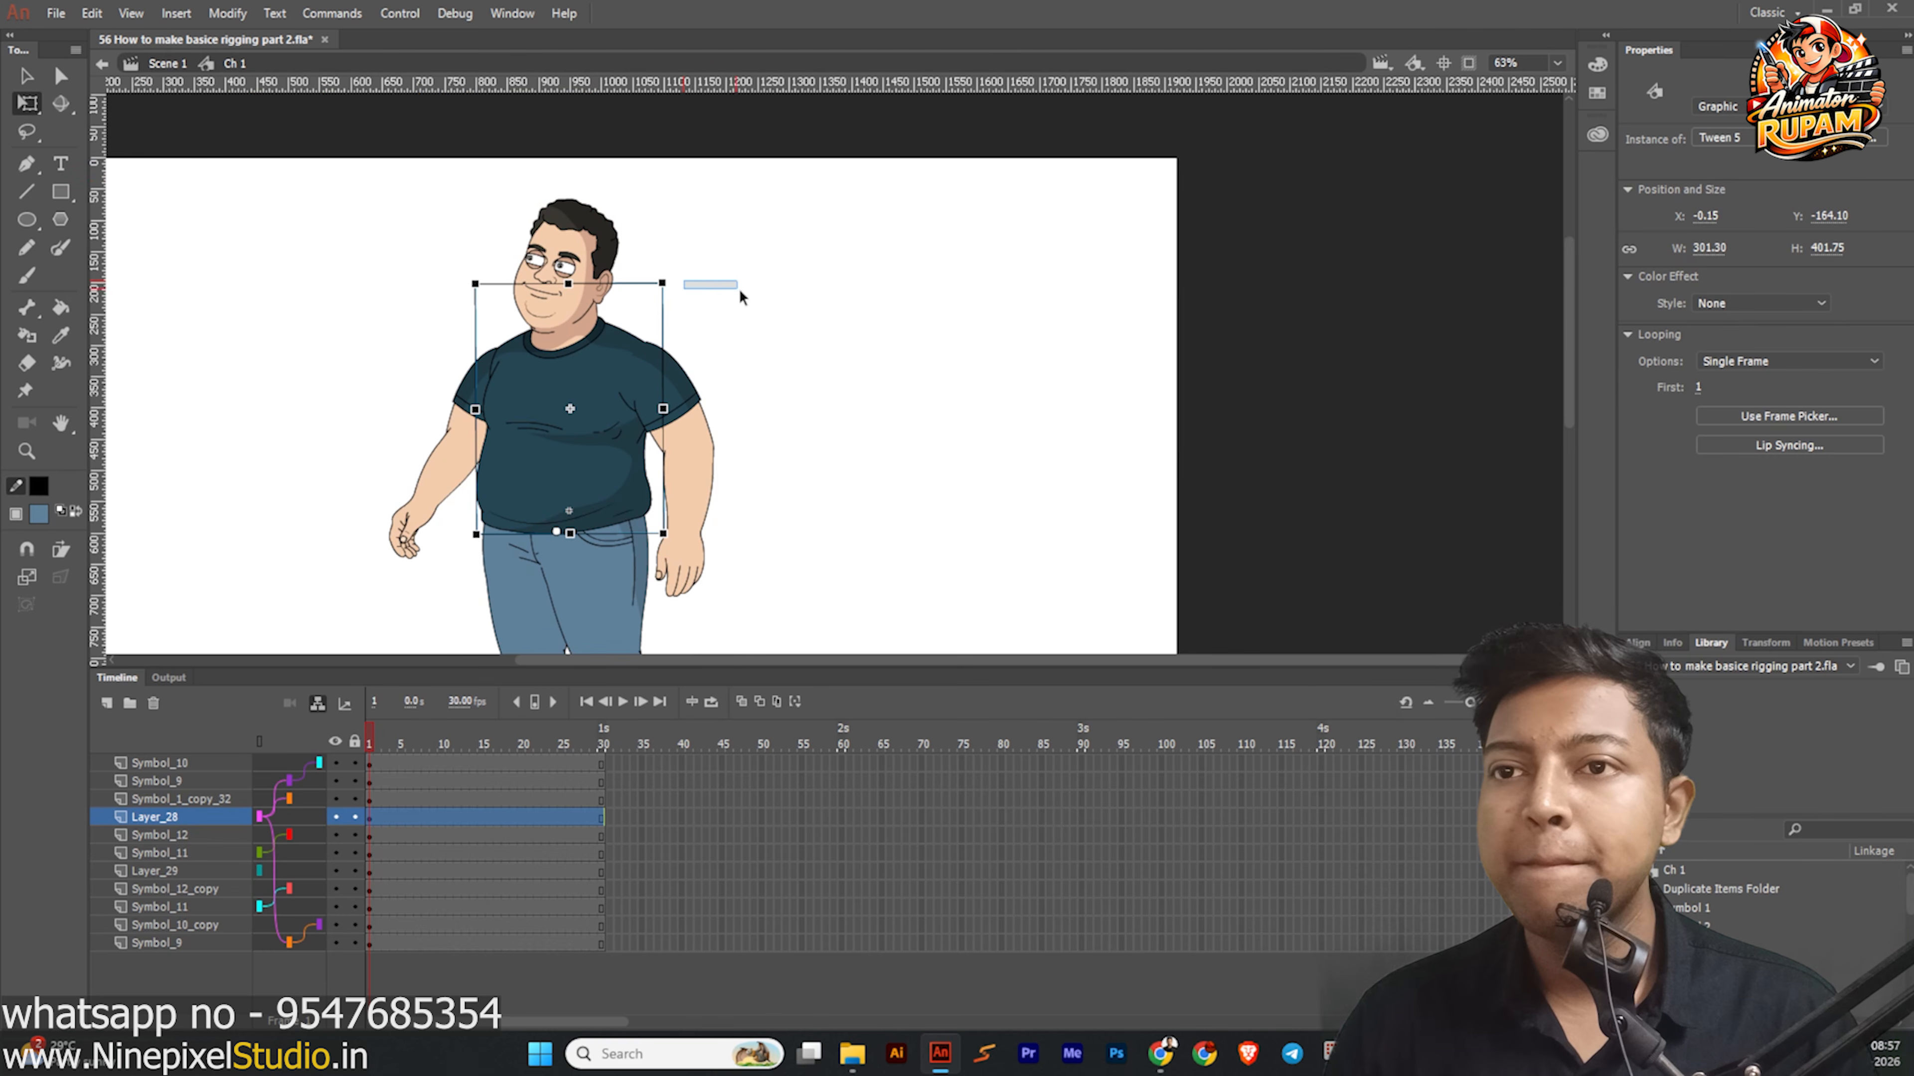
drag(686, 291, 623, 302)
key(ctrl+z)
Deselect the torso and save the file with the whole character in view.
scroll(627, 305, down, 2)
click(943, 322)
key(ctrl+s)
click(417, 744)
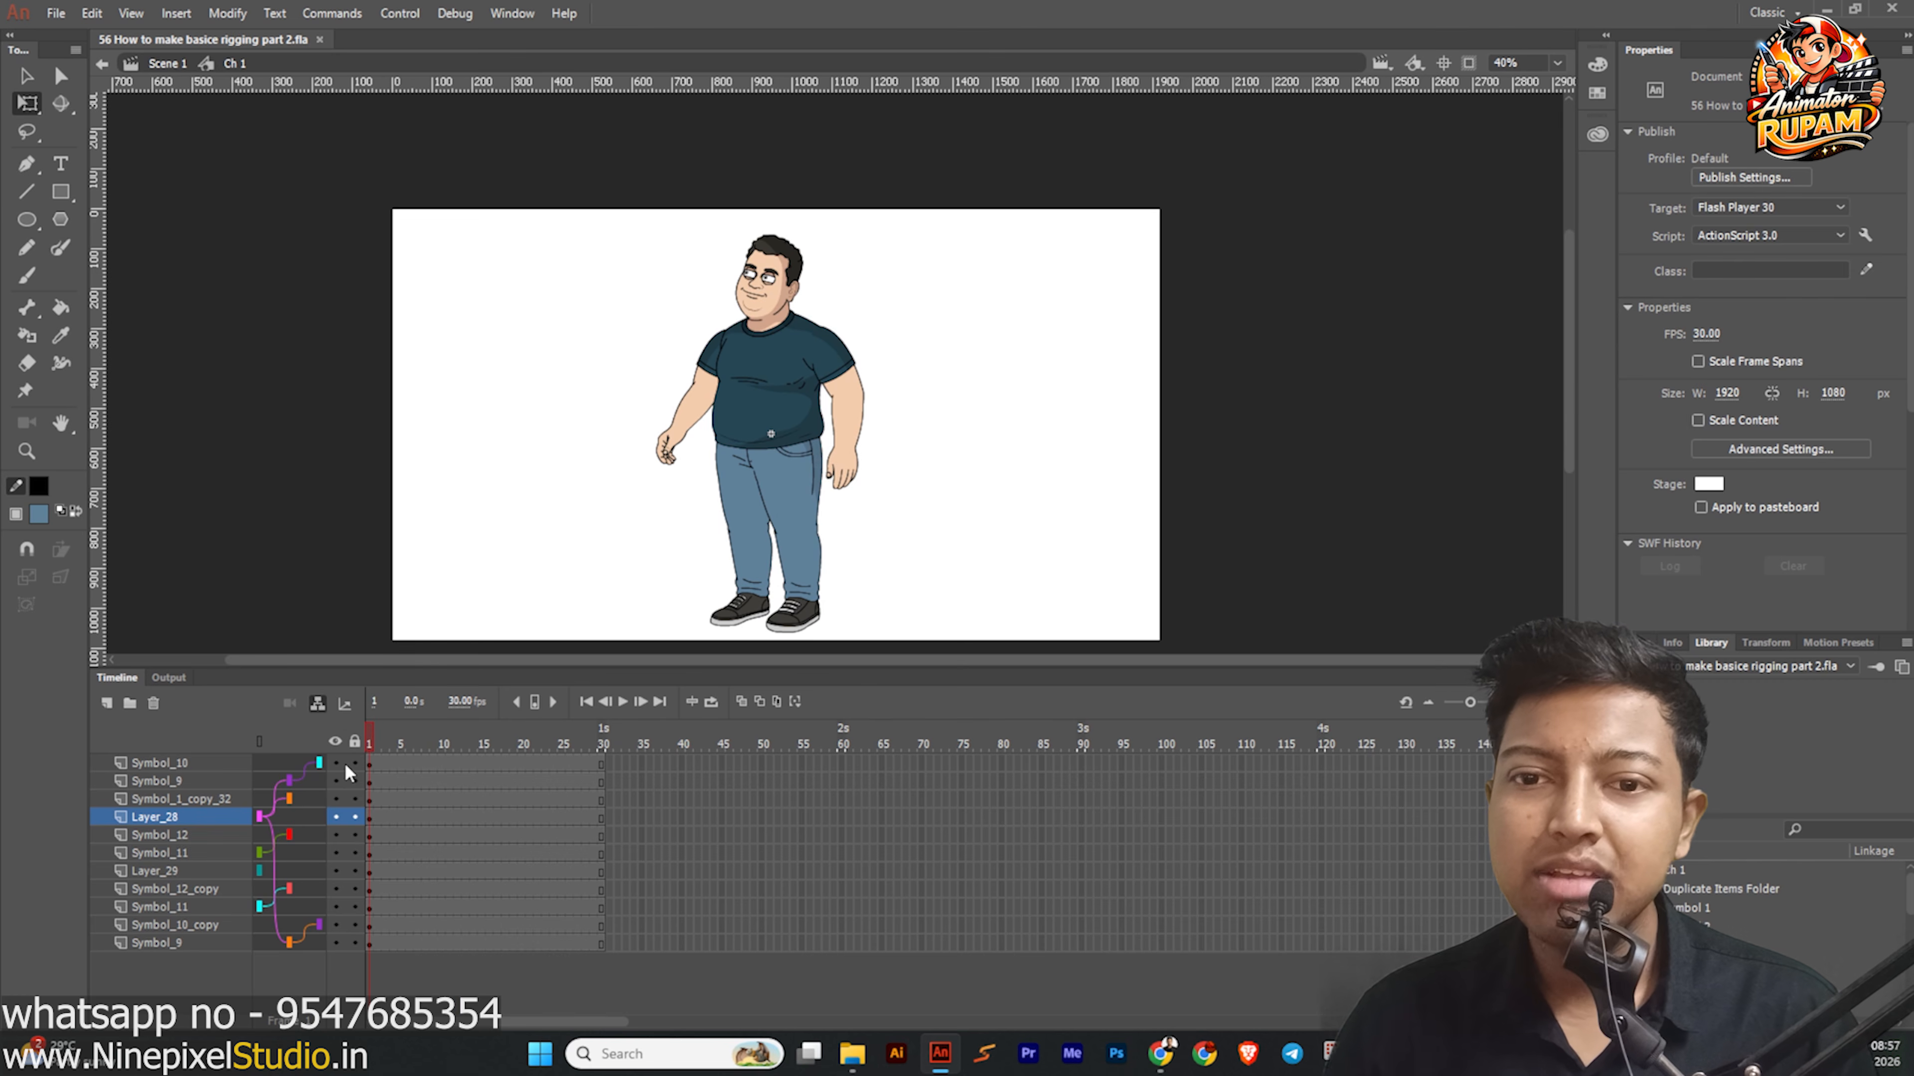
Turn the timeline's layer parenting view off and back on.
click(317, 708)
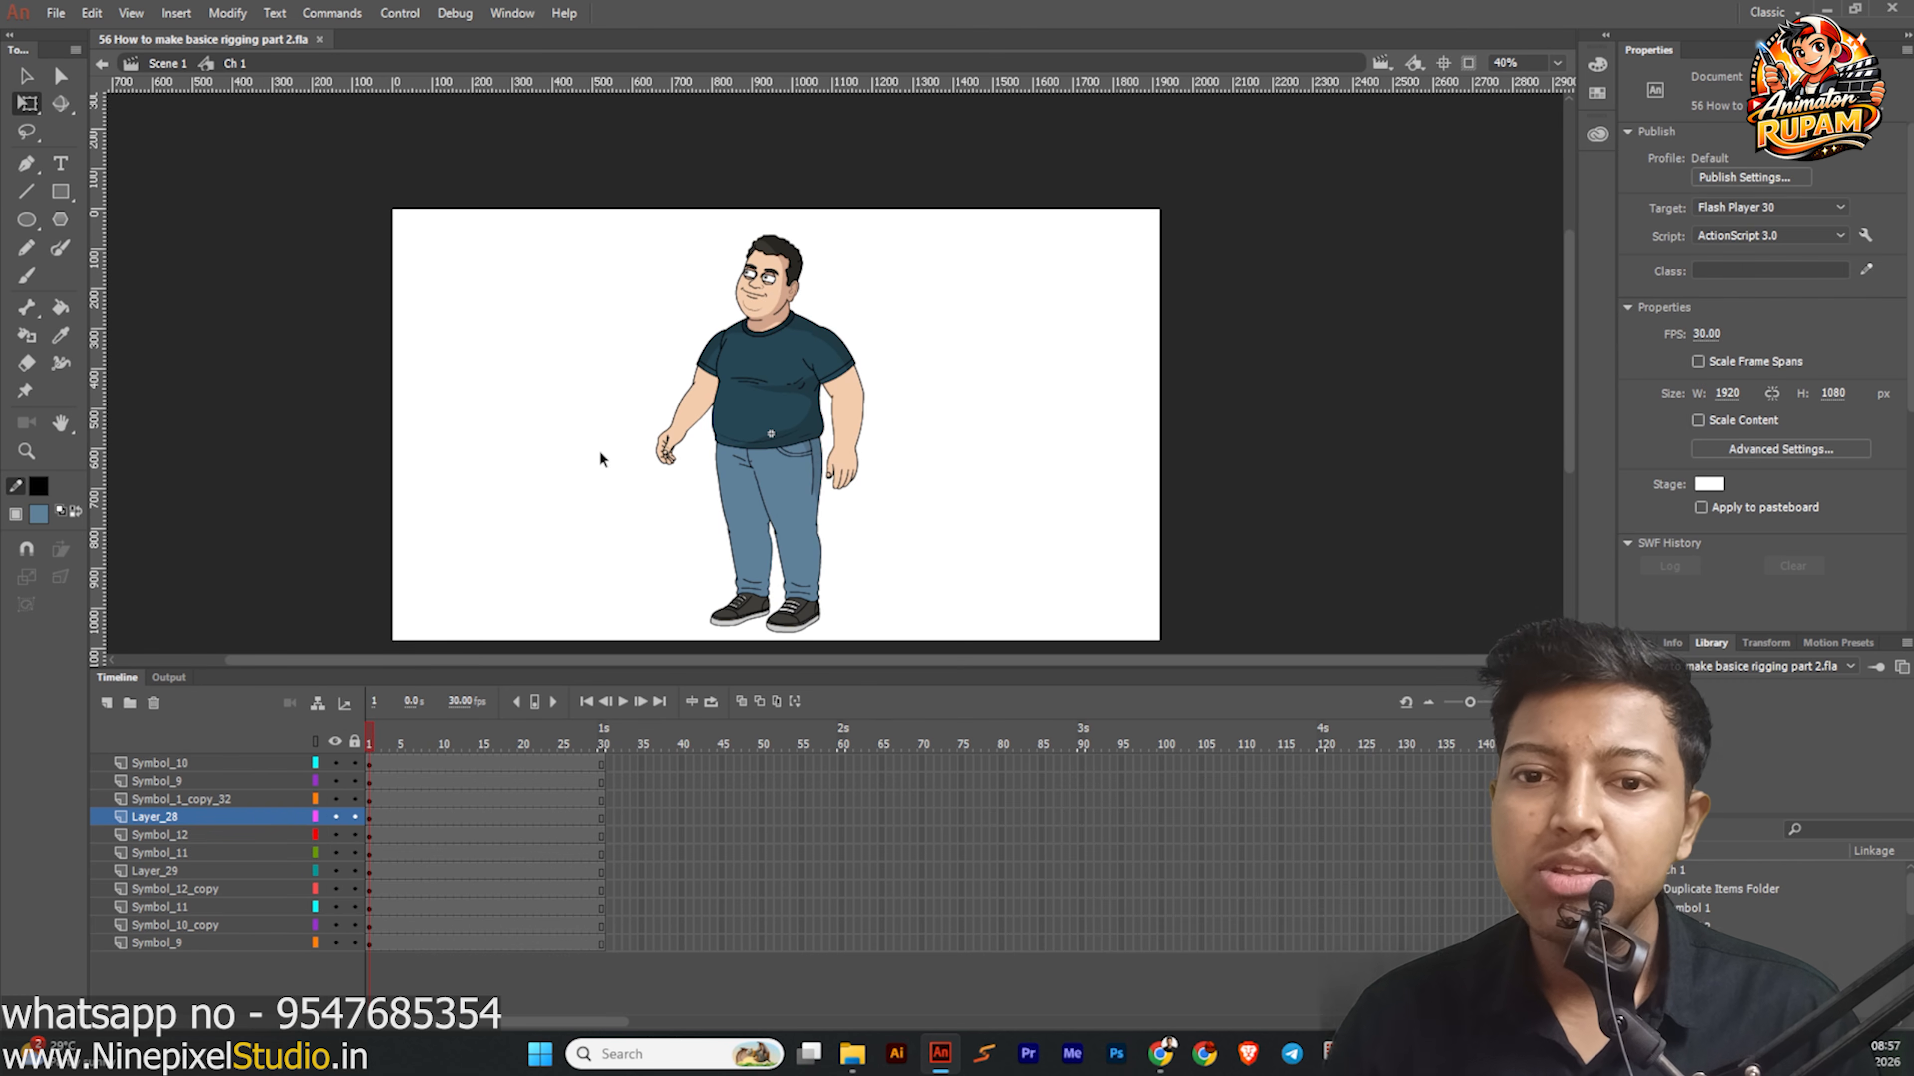
click(319, 706)
drag(618, 565, 618, 569)
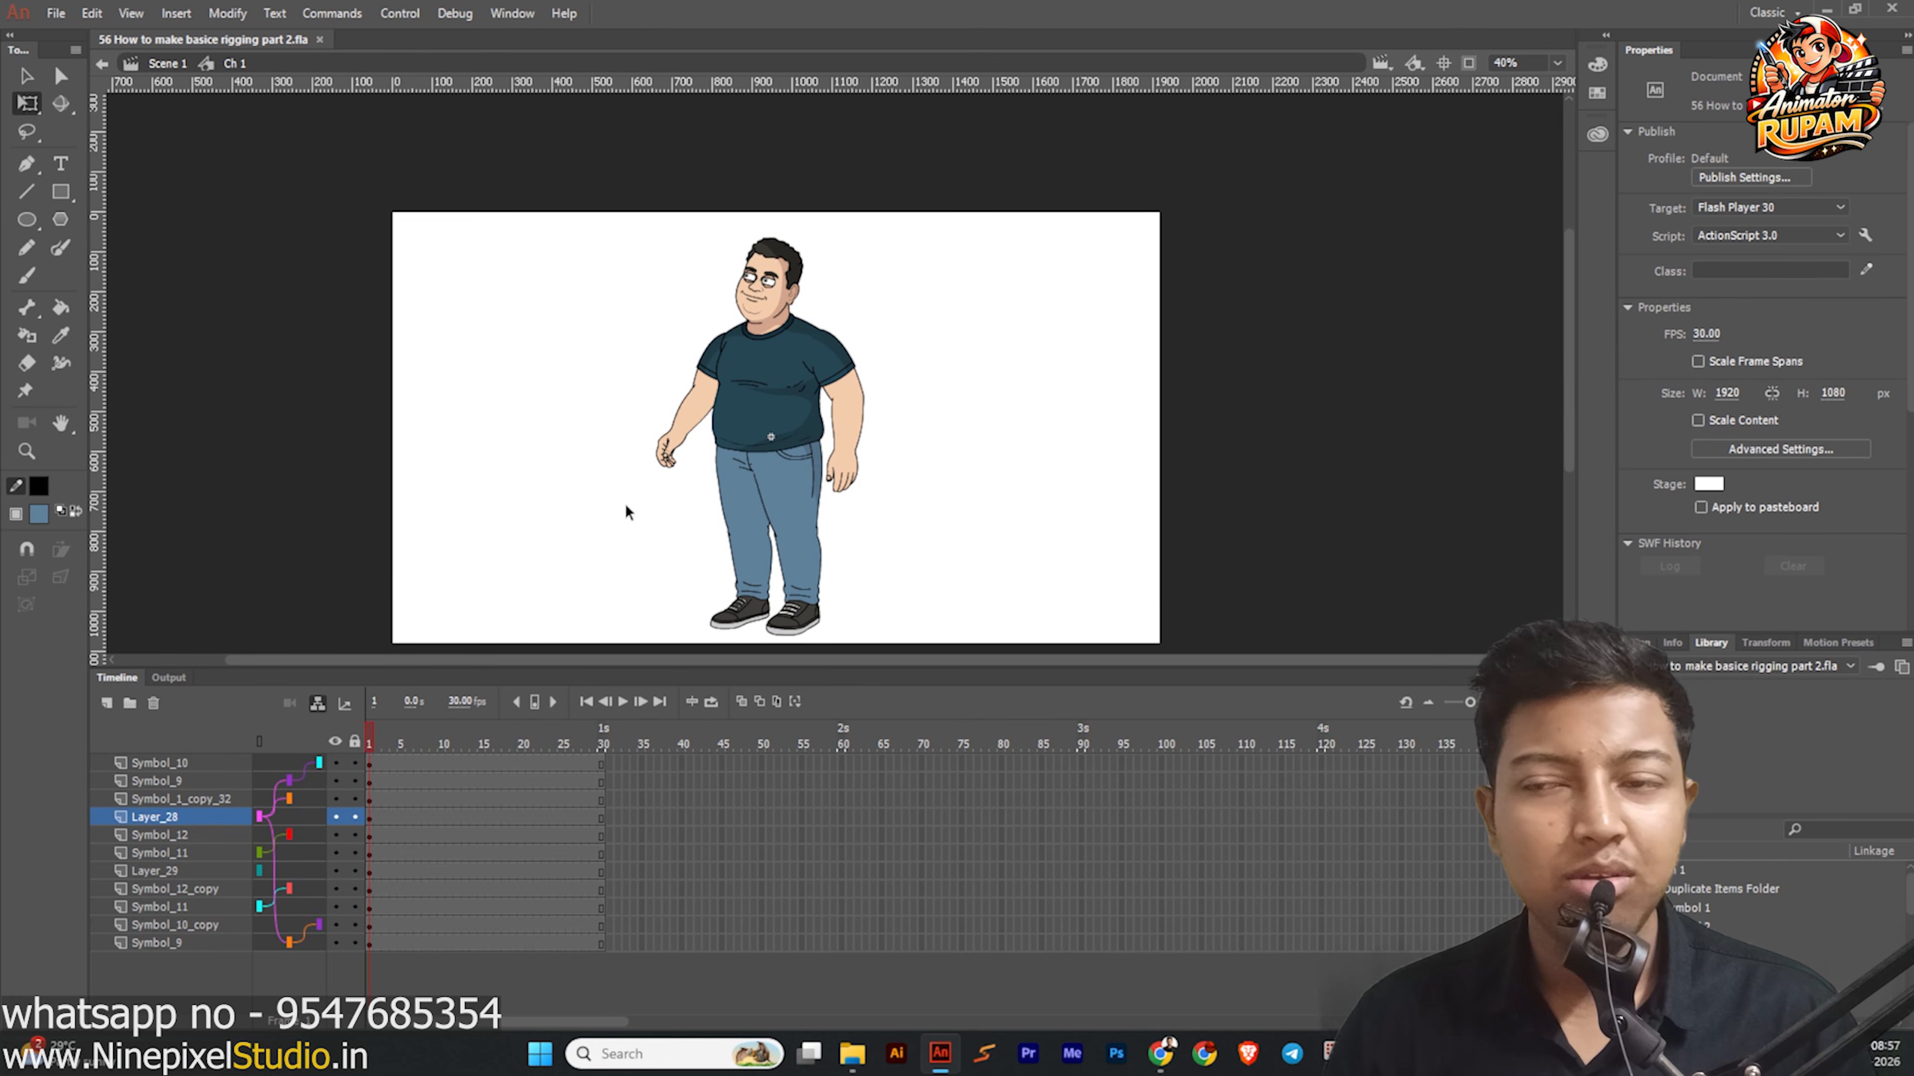
scroll(855, 490, up, 1)
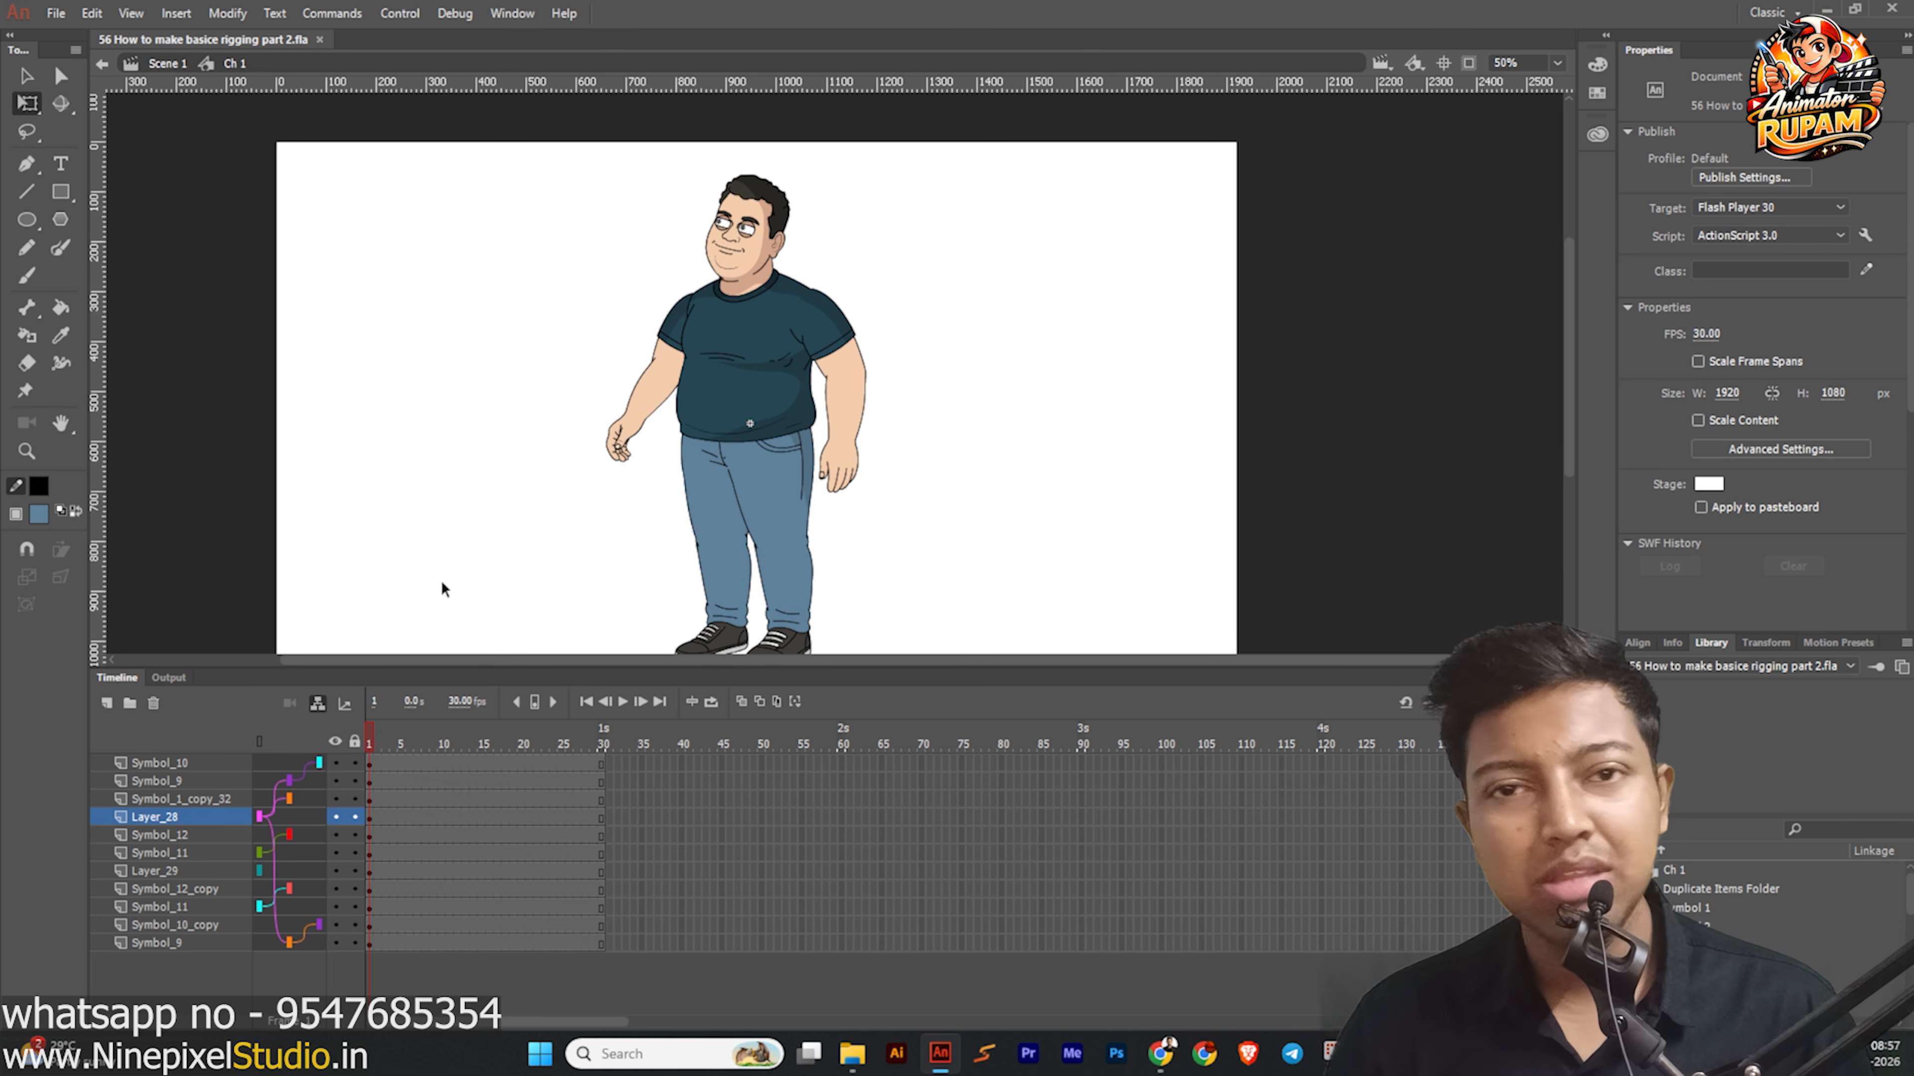
scroll(633, 481, down, 1)
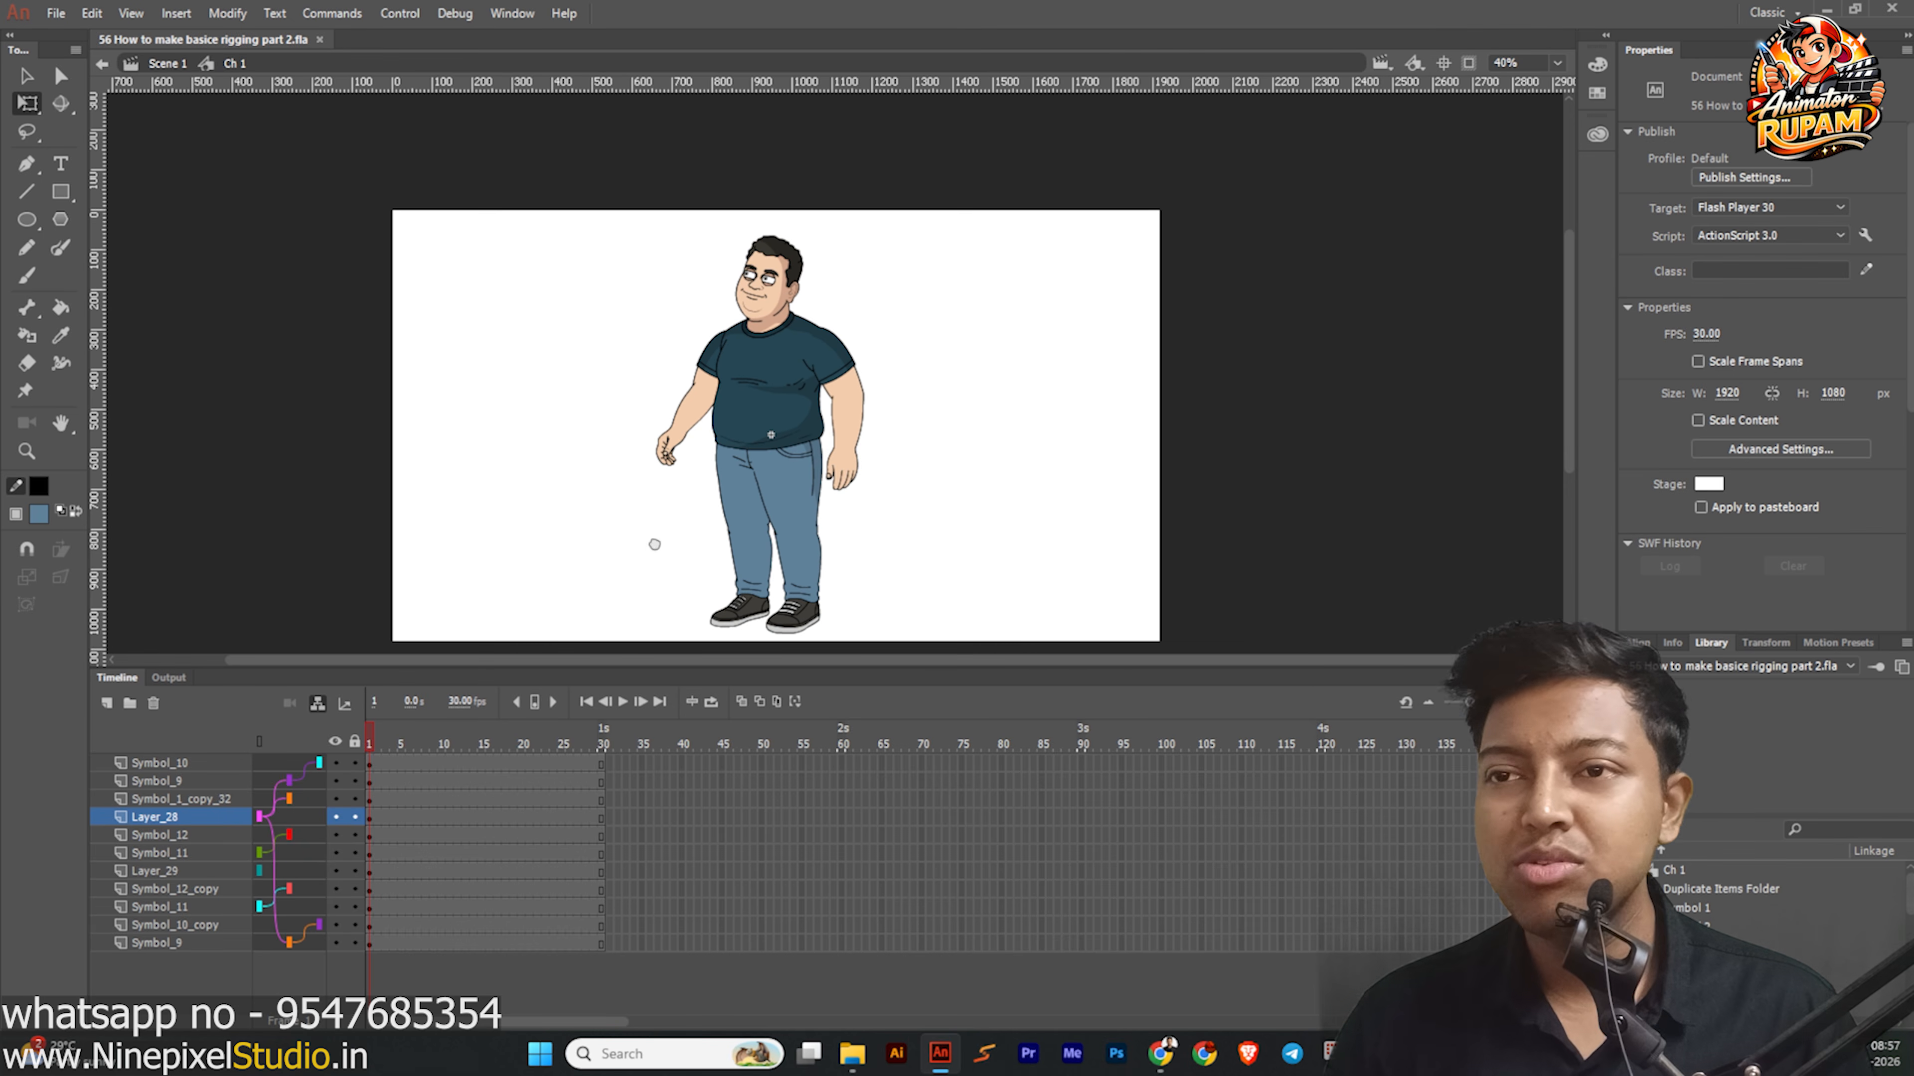
Select all the character's parts to review the finished rig, clear the selection and save the file.
drag(572, 180, 1025, 652)
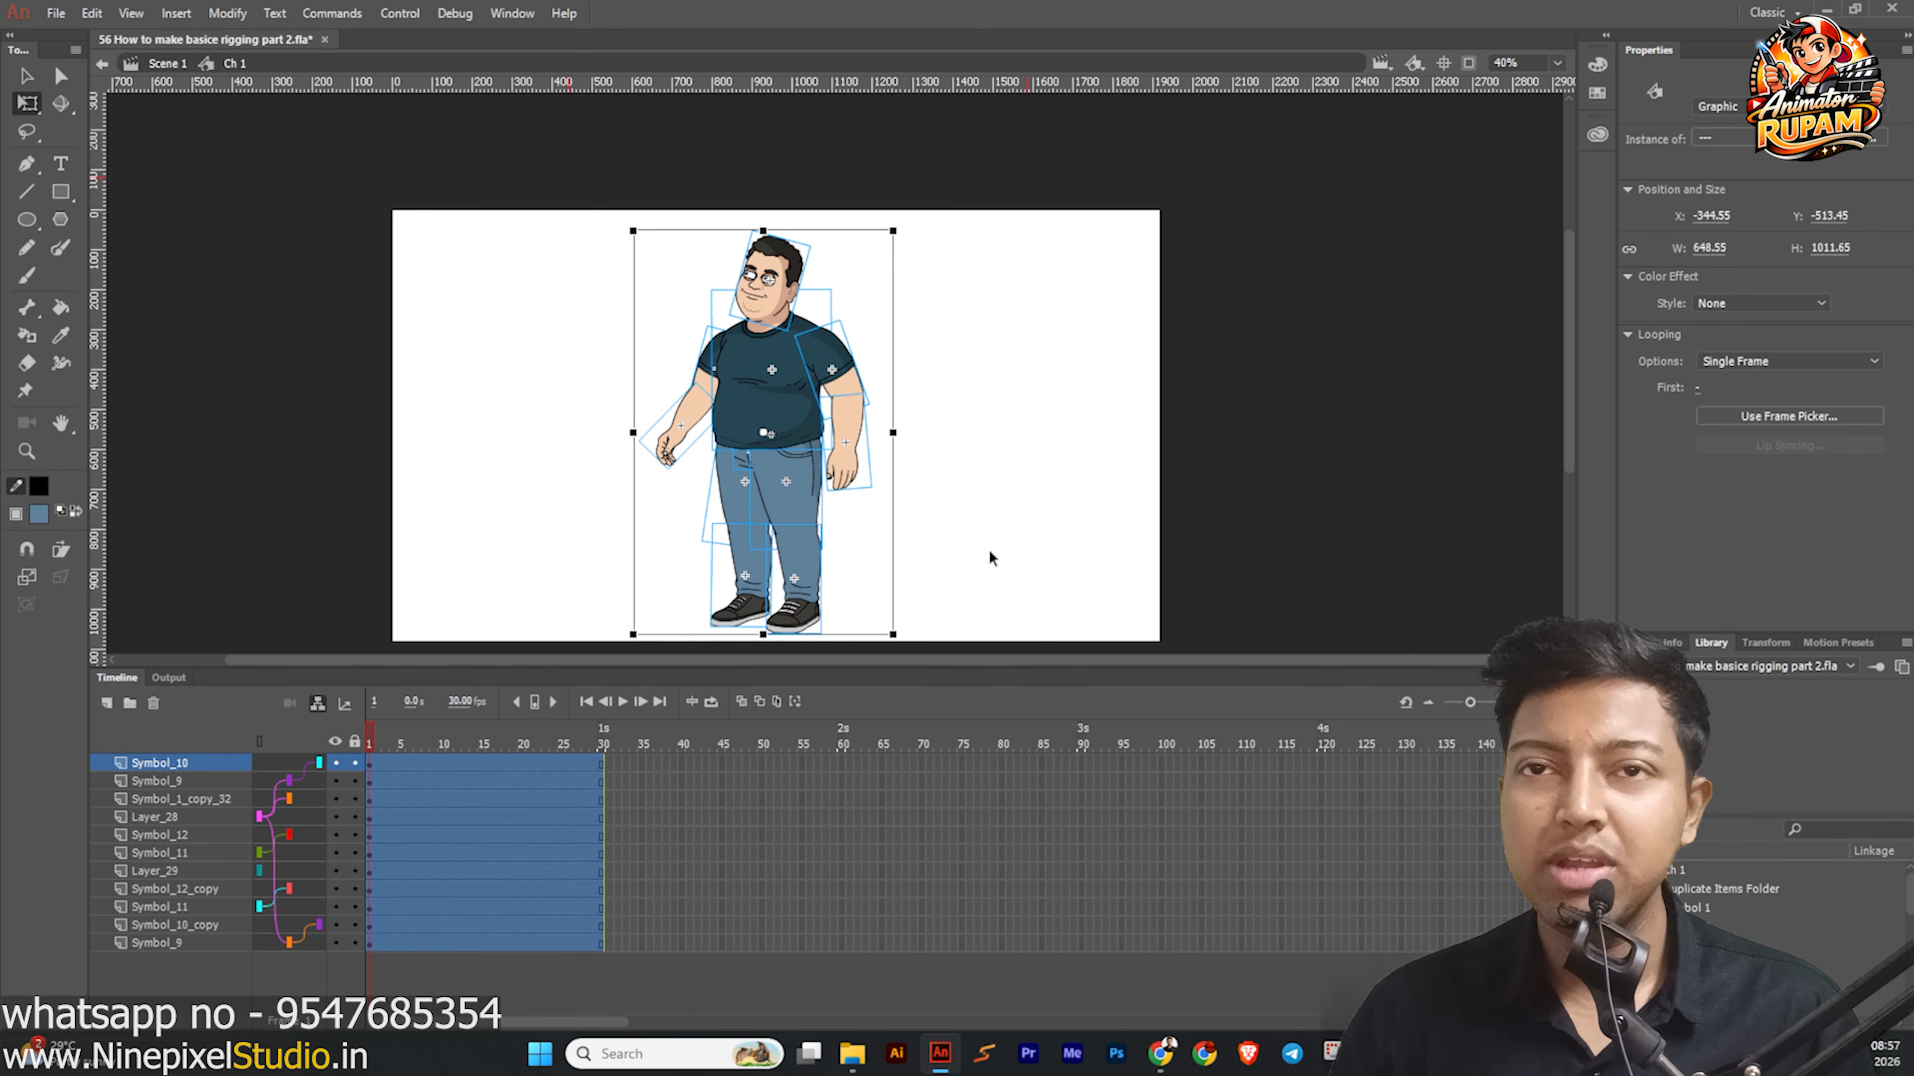
scroll(971, 558, down, 1)
click(970, 513)
key(ctrl+s)
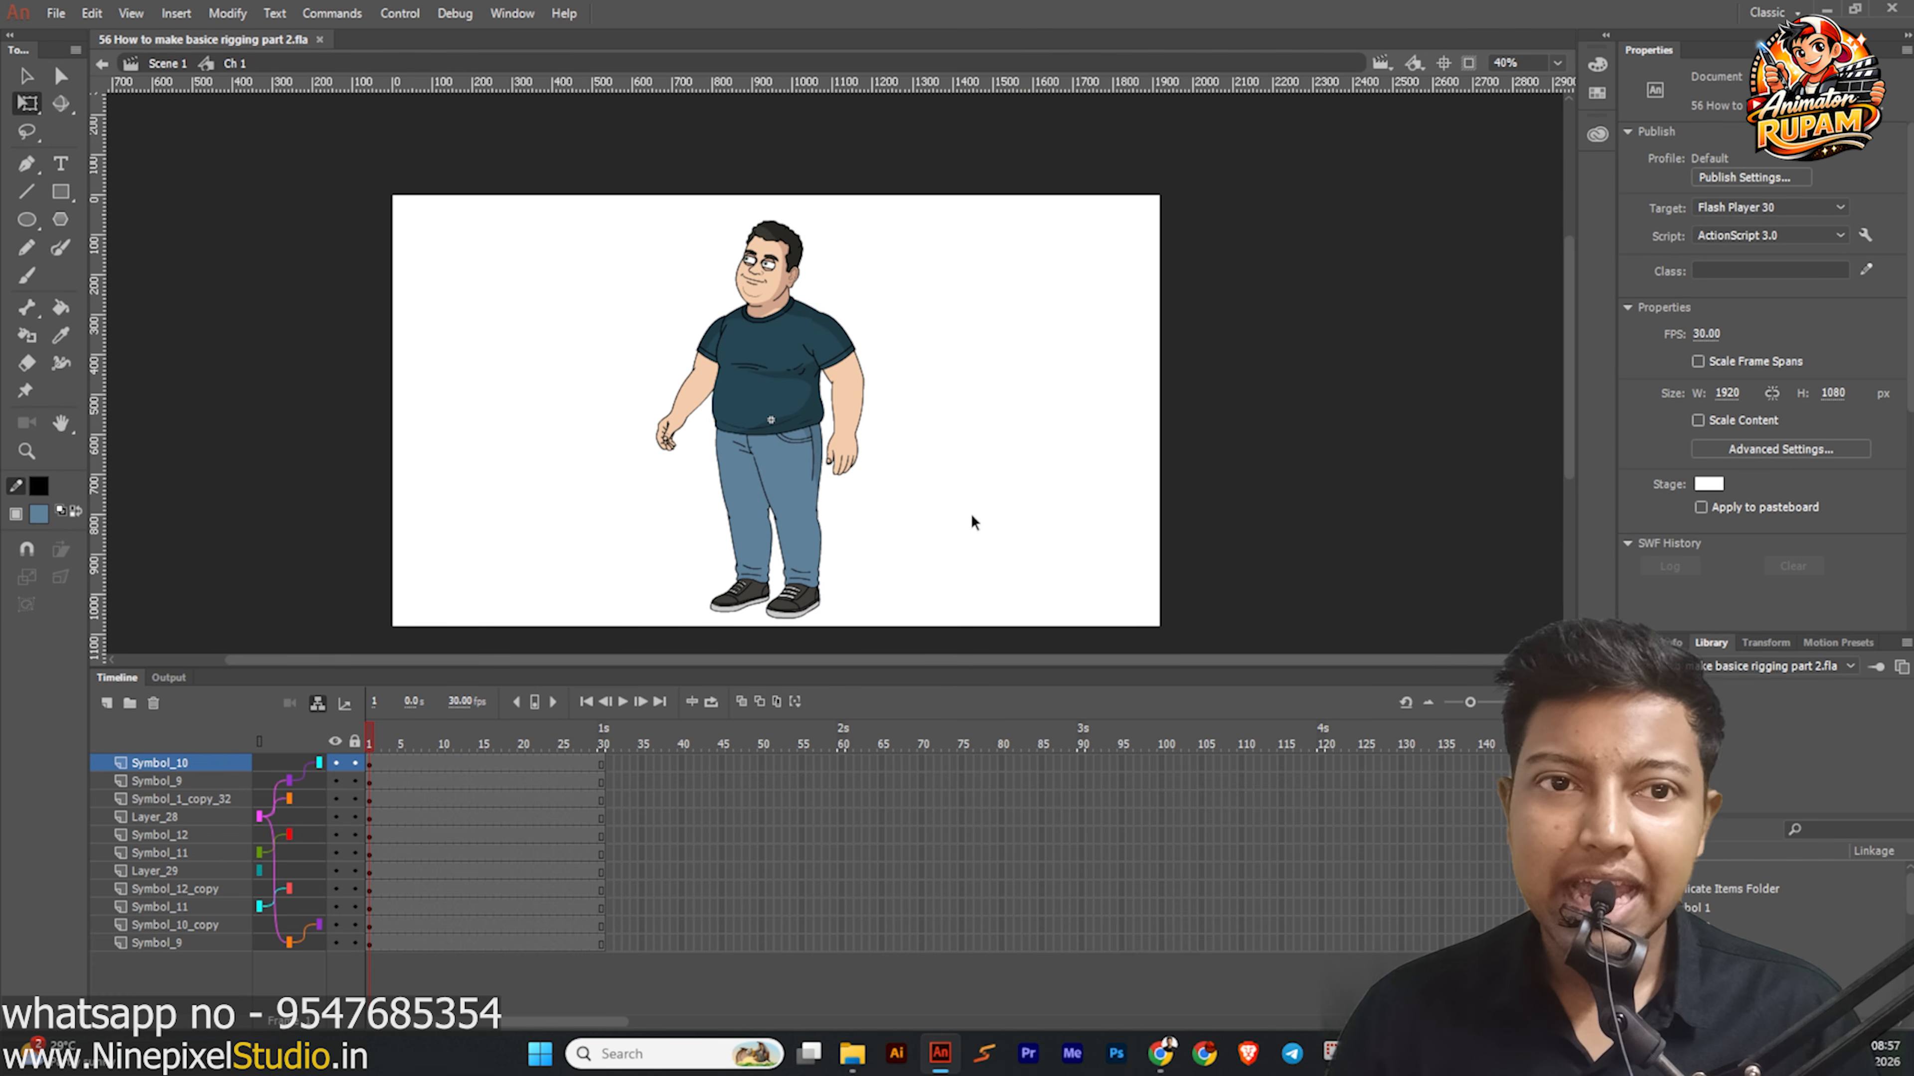